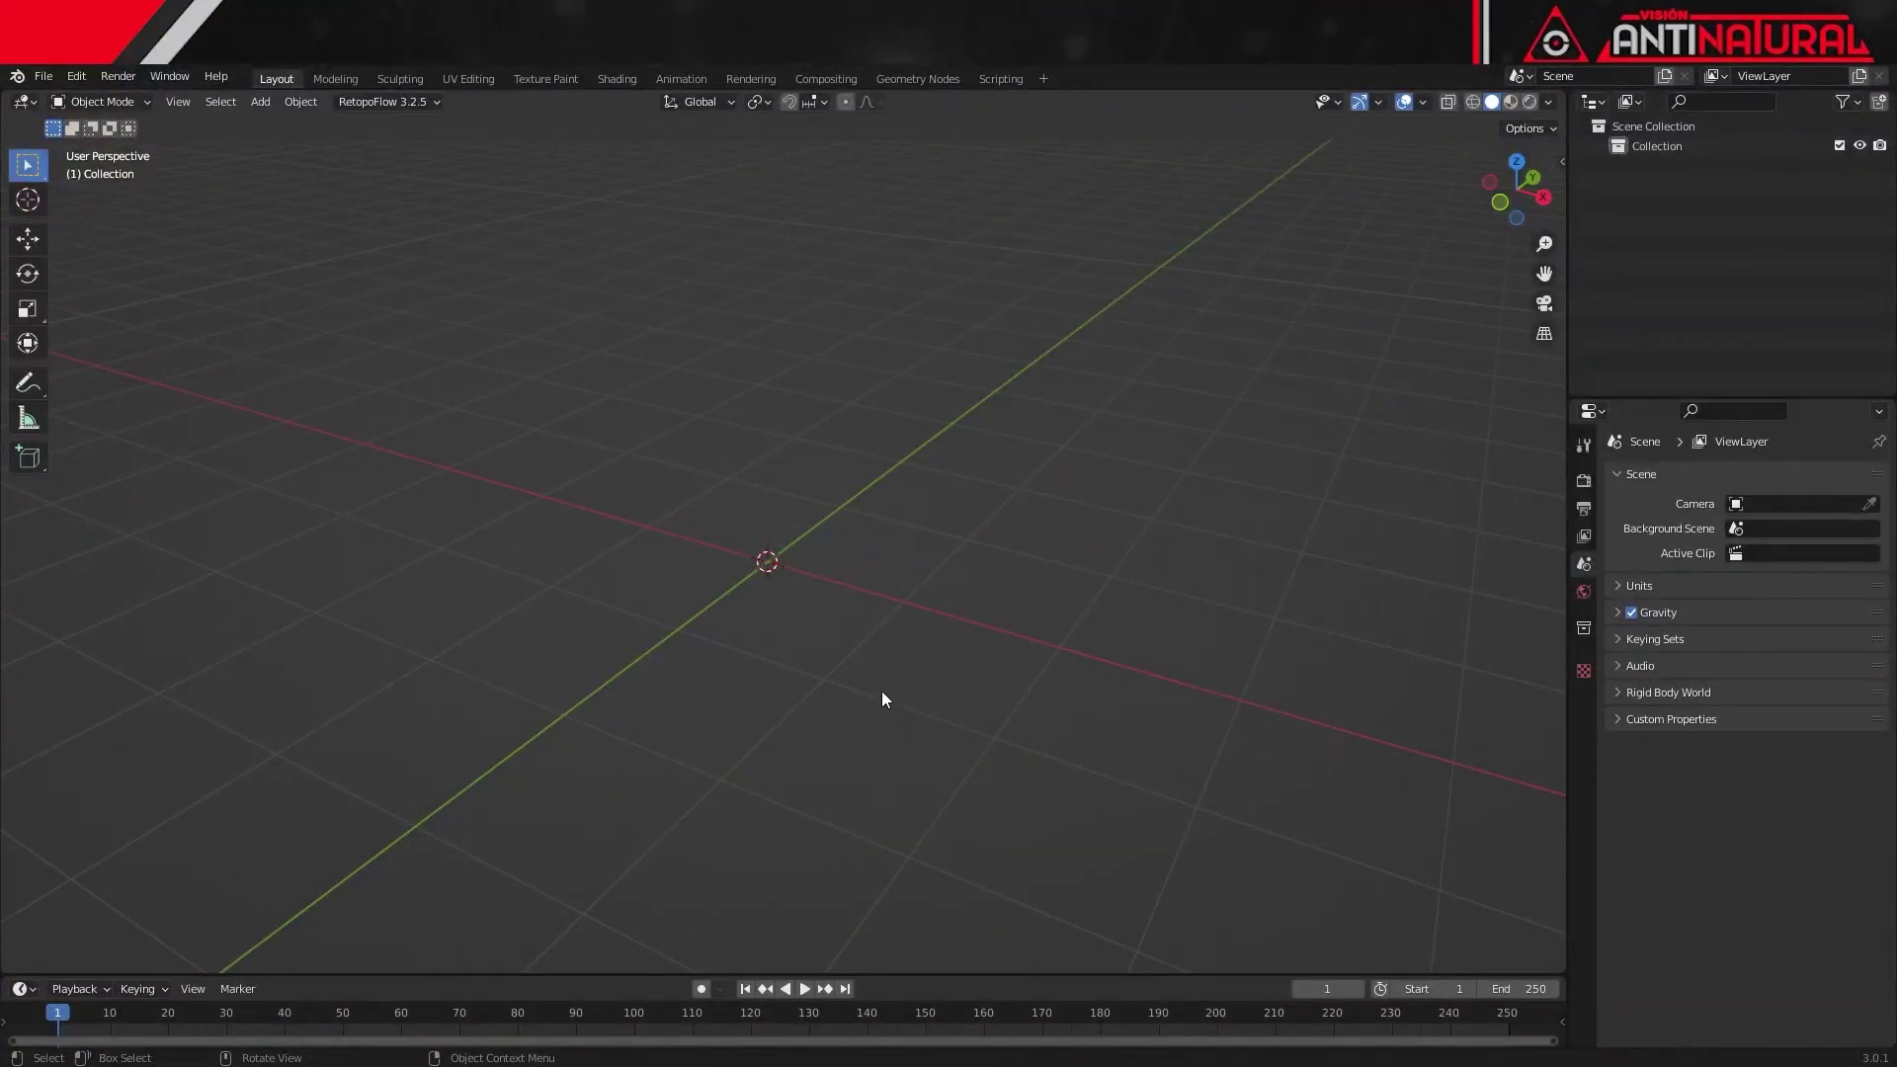
Step: Open the Add menu in the empty 3D viewport
{"action": "key", "text": "shift+a"}
{"action": "mouse_move", "coordinate": [785, 664]}
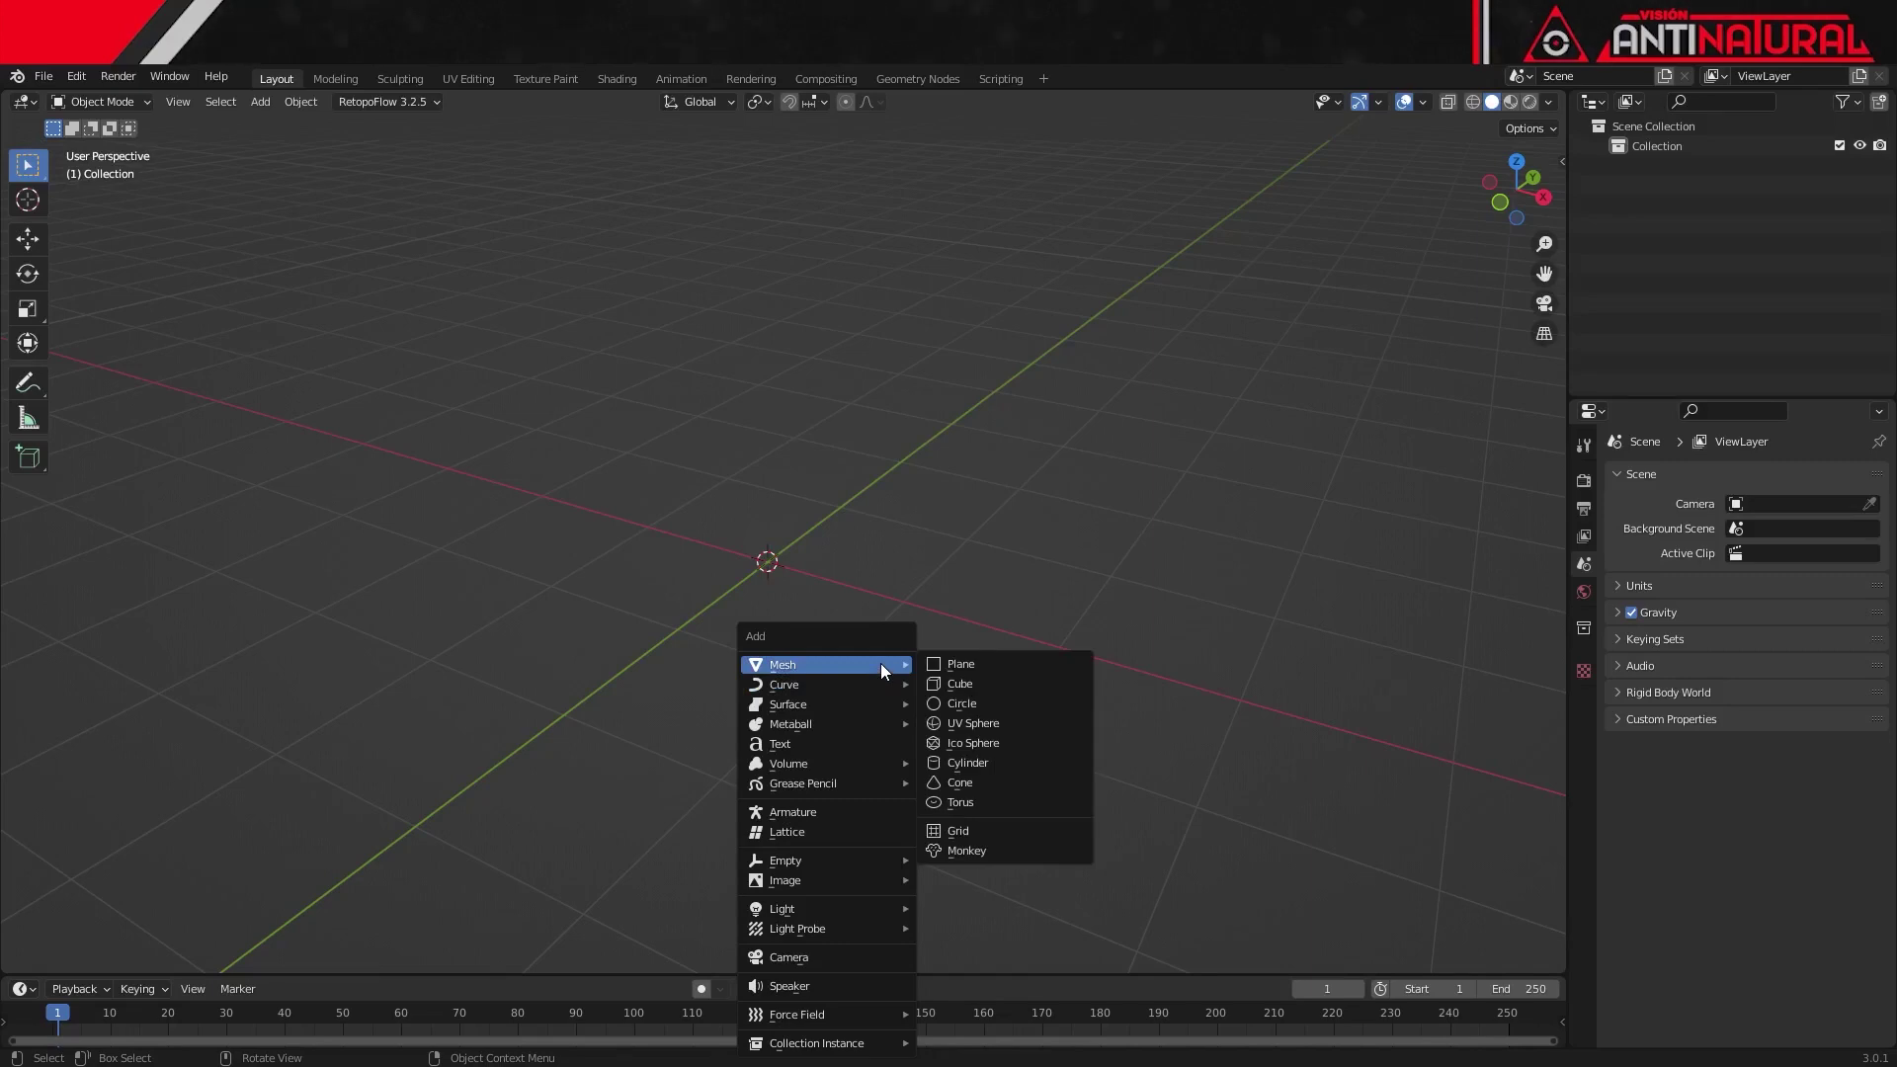
Step: Add a UV sphere, shade it smooth, and view it in Material Preview
{"action": "left_click", "coordinate": [978, 723]}
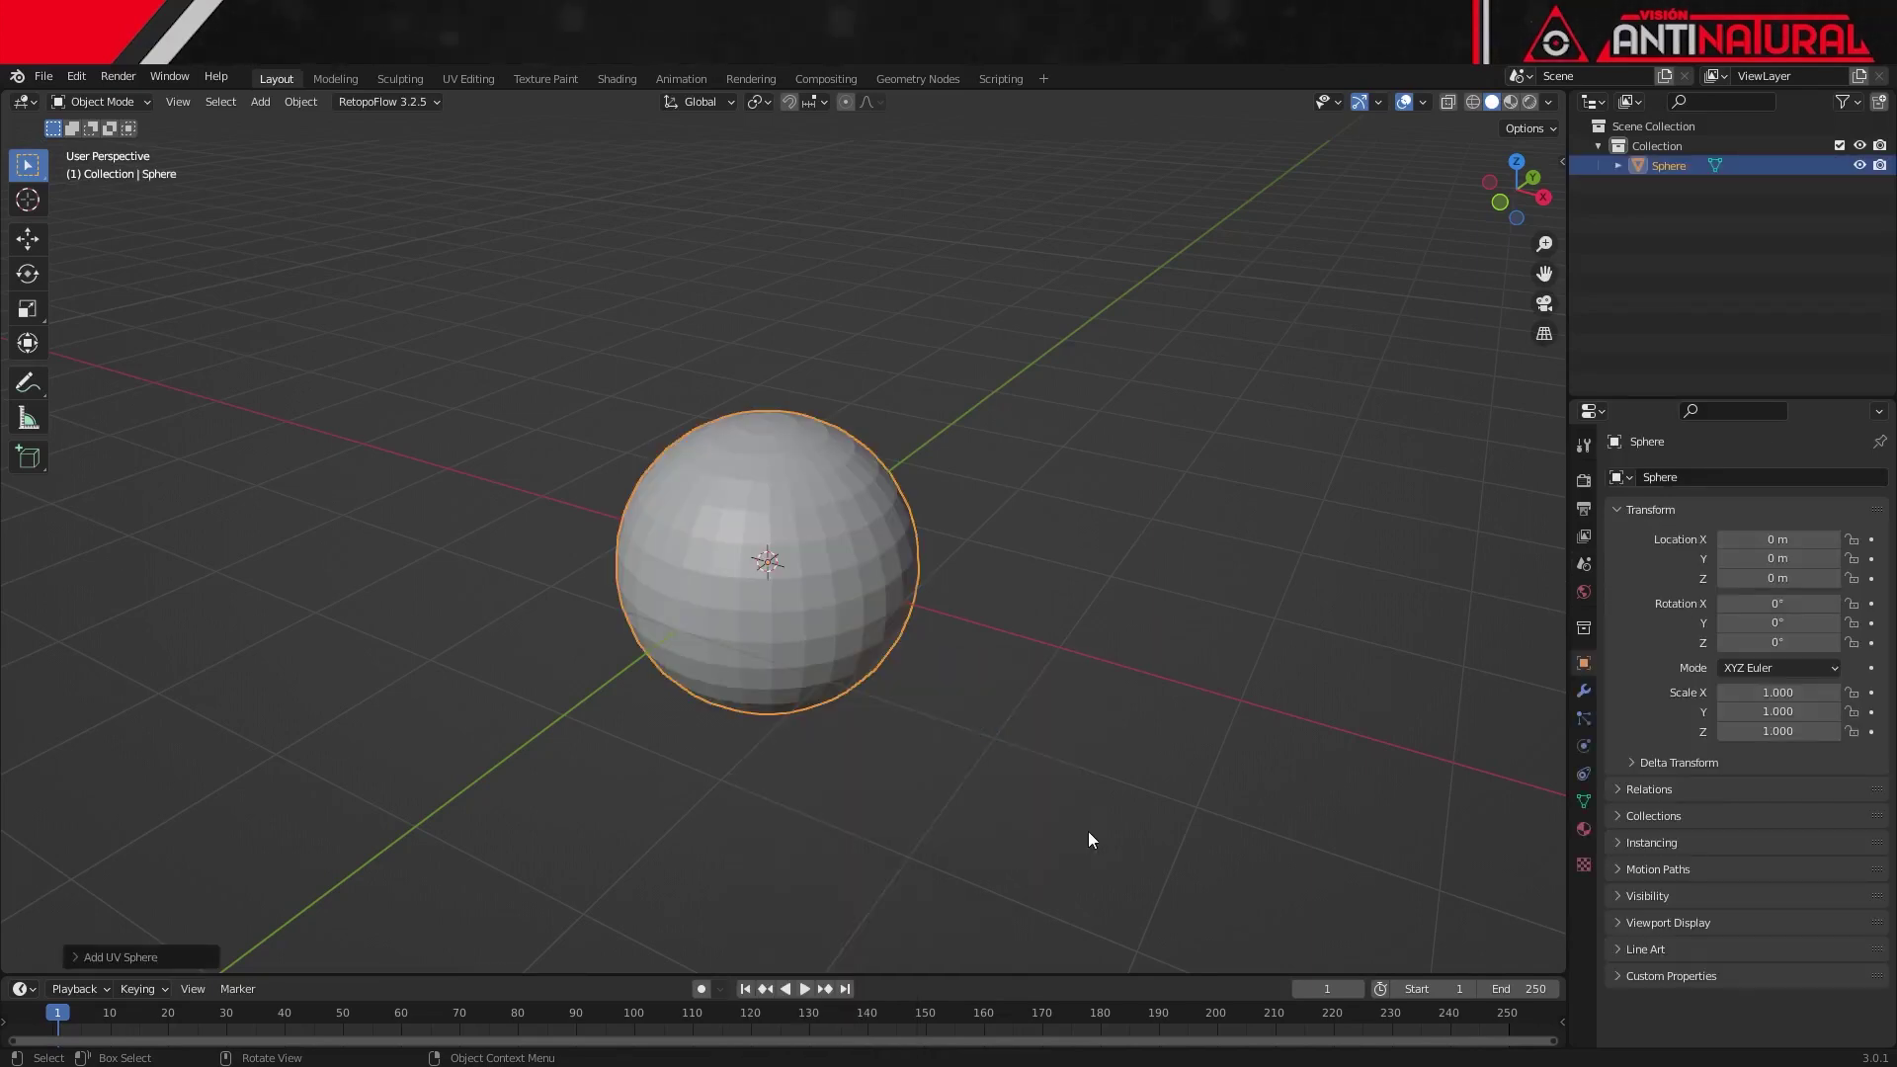
{"action": "right_click", "coordinate": [769, 602]}
{"action": "left_click", "coordinate": [769, 605]}
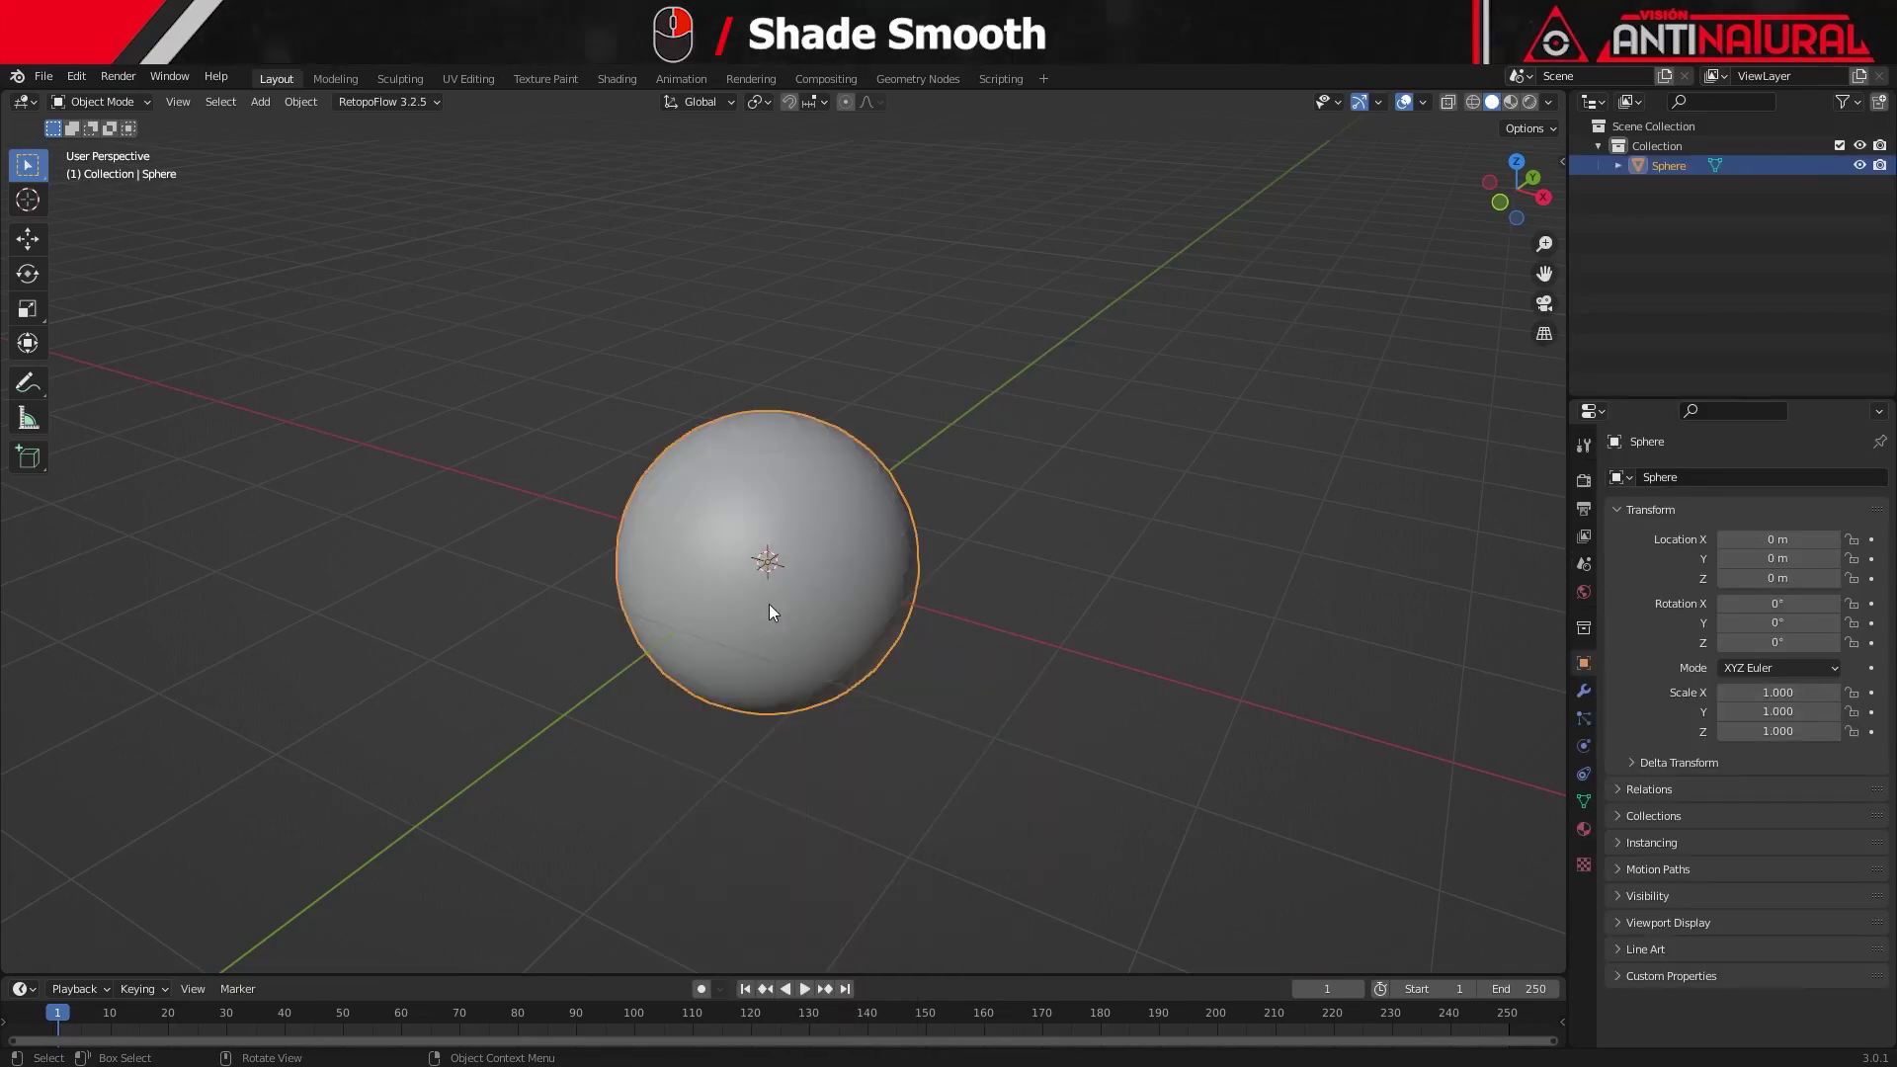
{"action": "left_click", "coordinate": [1508, 105]}
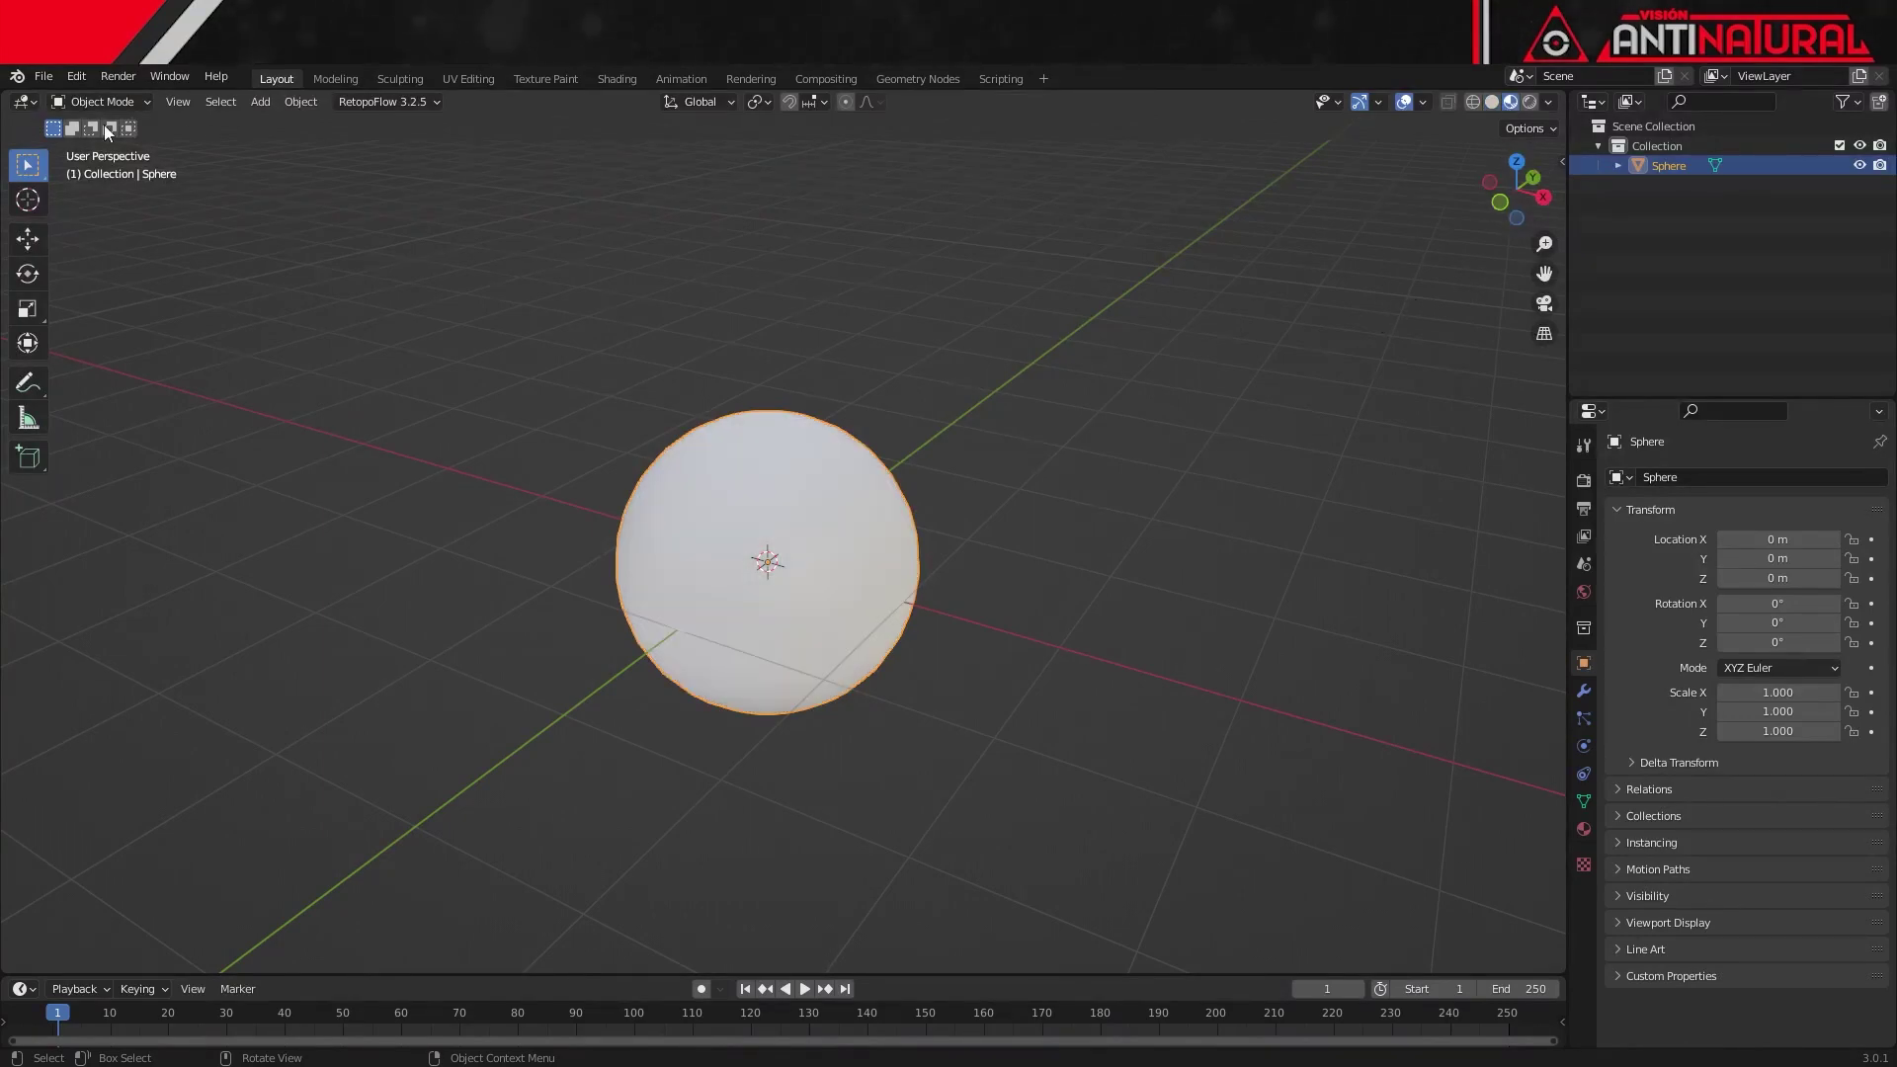
Step: Split the view into a left Shader Editor and right 3D view, hiding the N and T panels
{"action": "left_click_drag", "start_coordinate": [7, 94], "coordinate": [808, 193]}
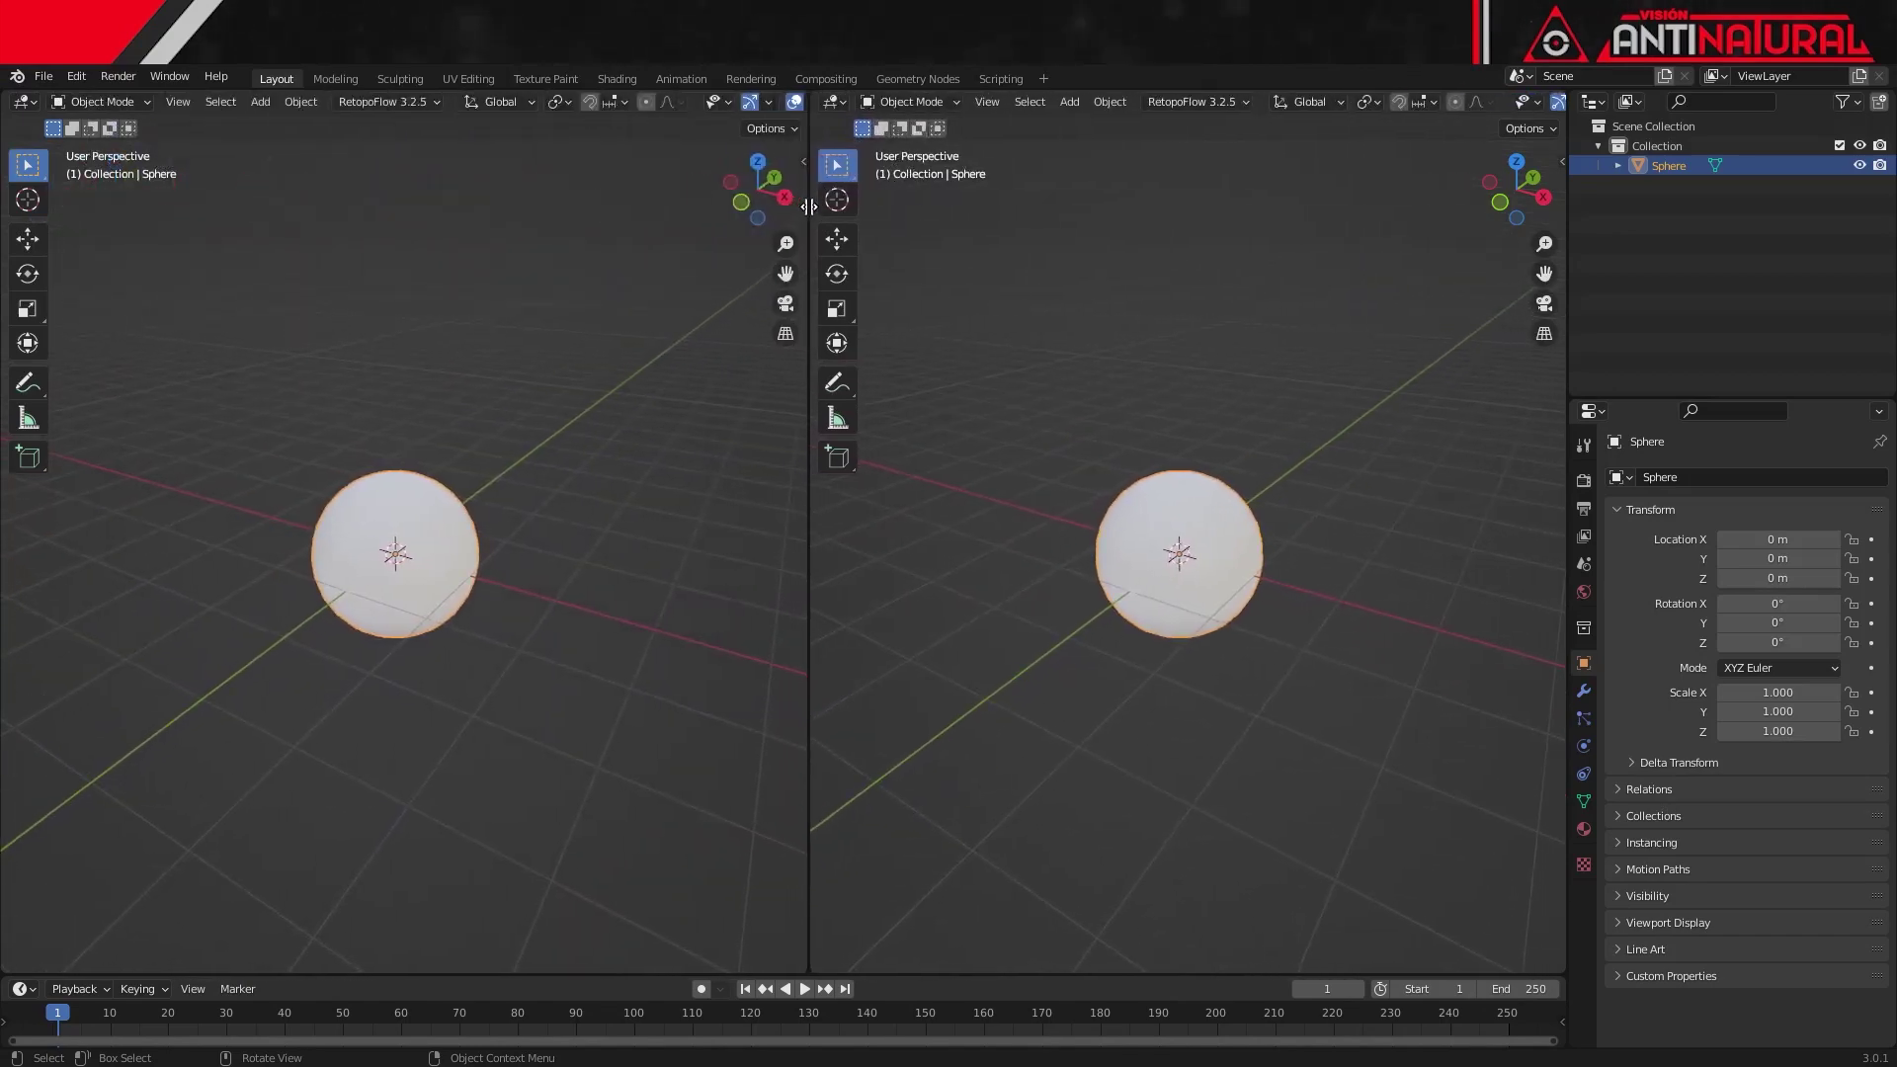
{"action": "left_click", "coordinate": [25, 103]}
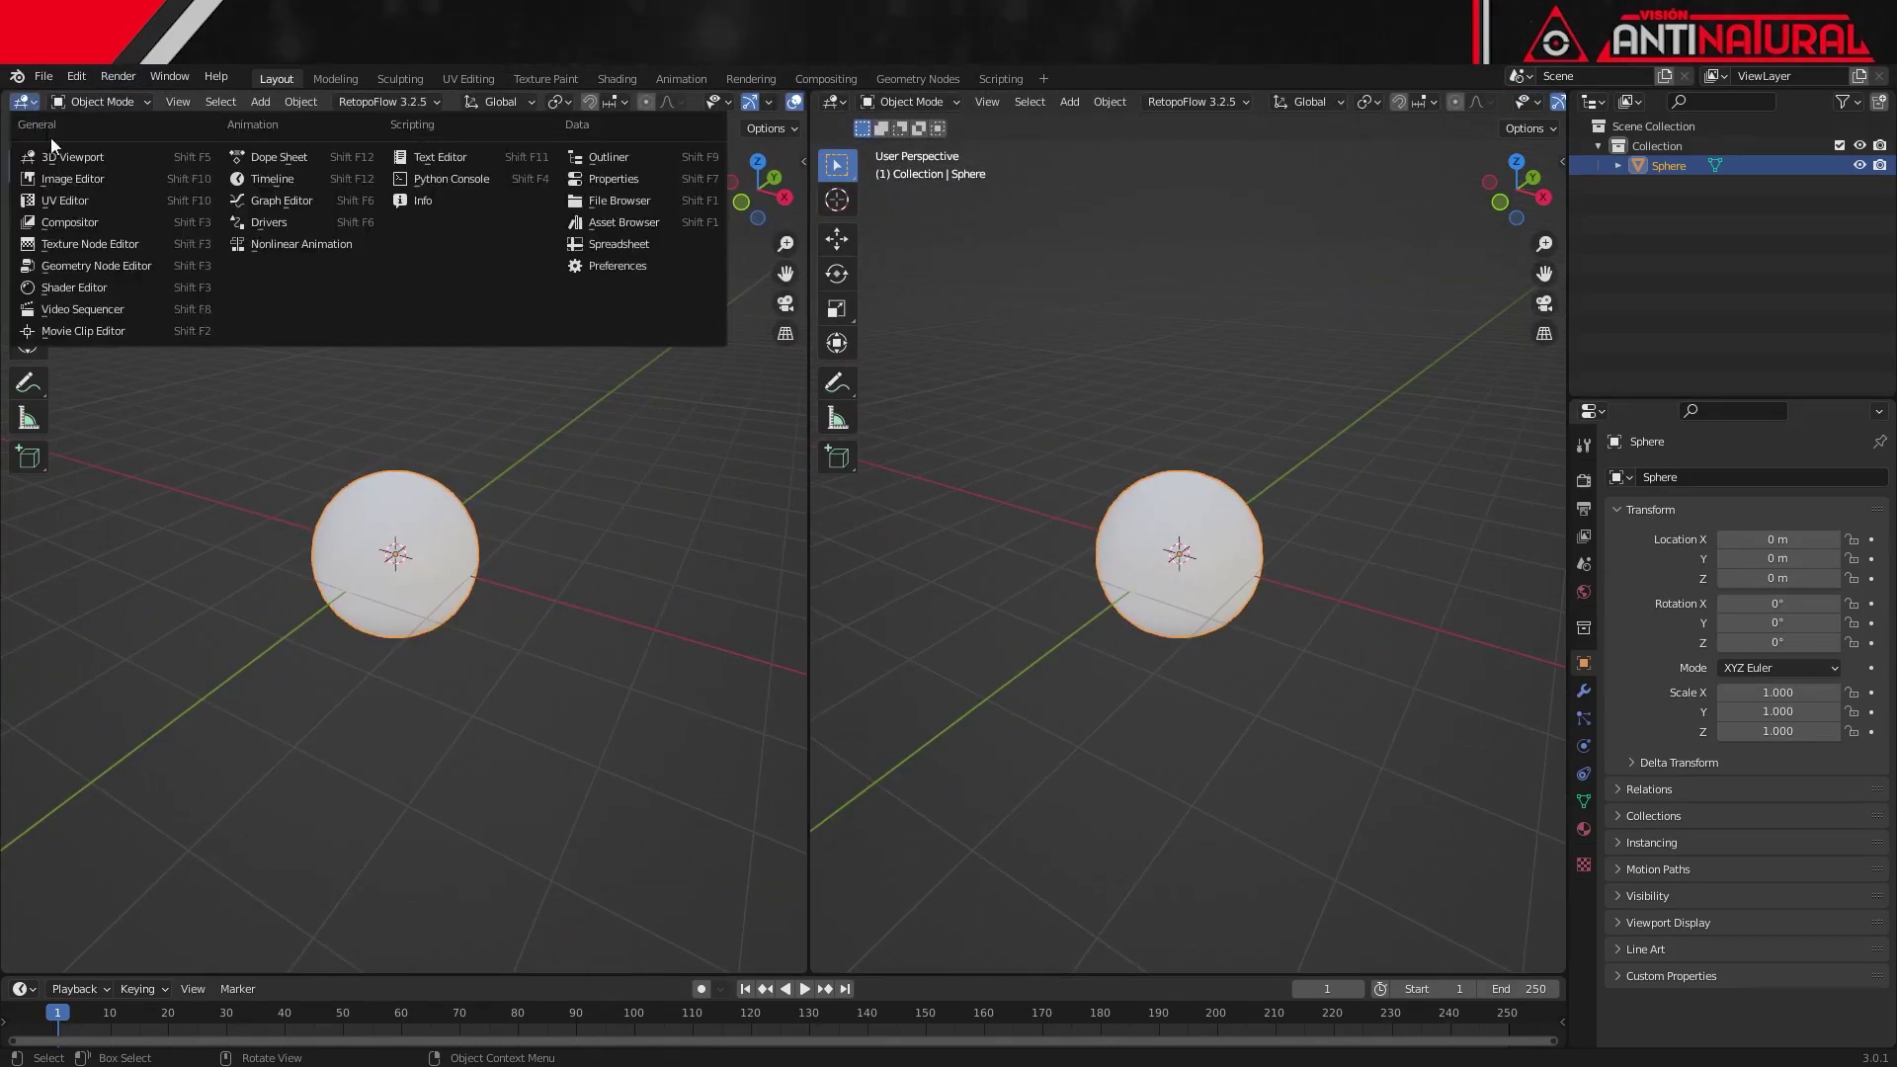
{"action": "left_click", "coordinate": [81, 287]}
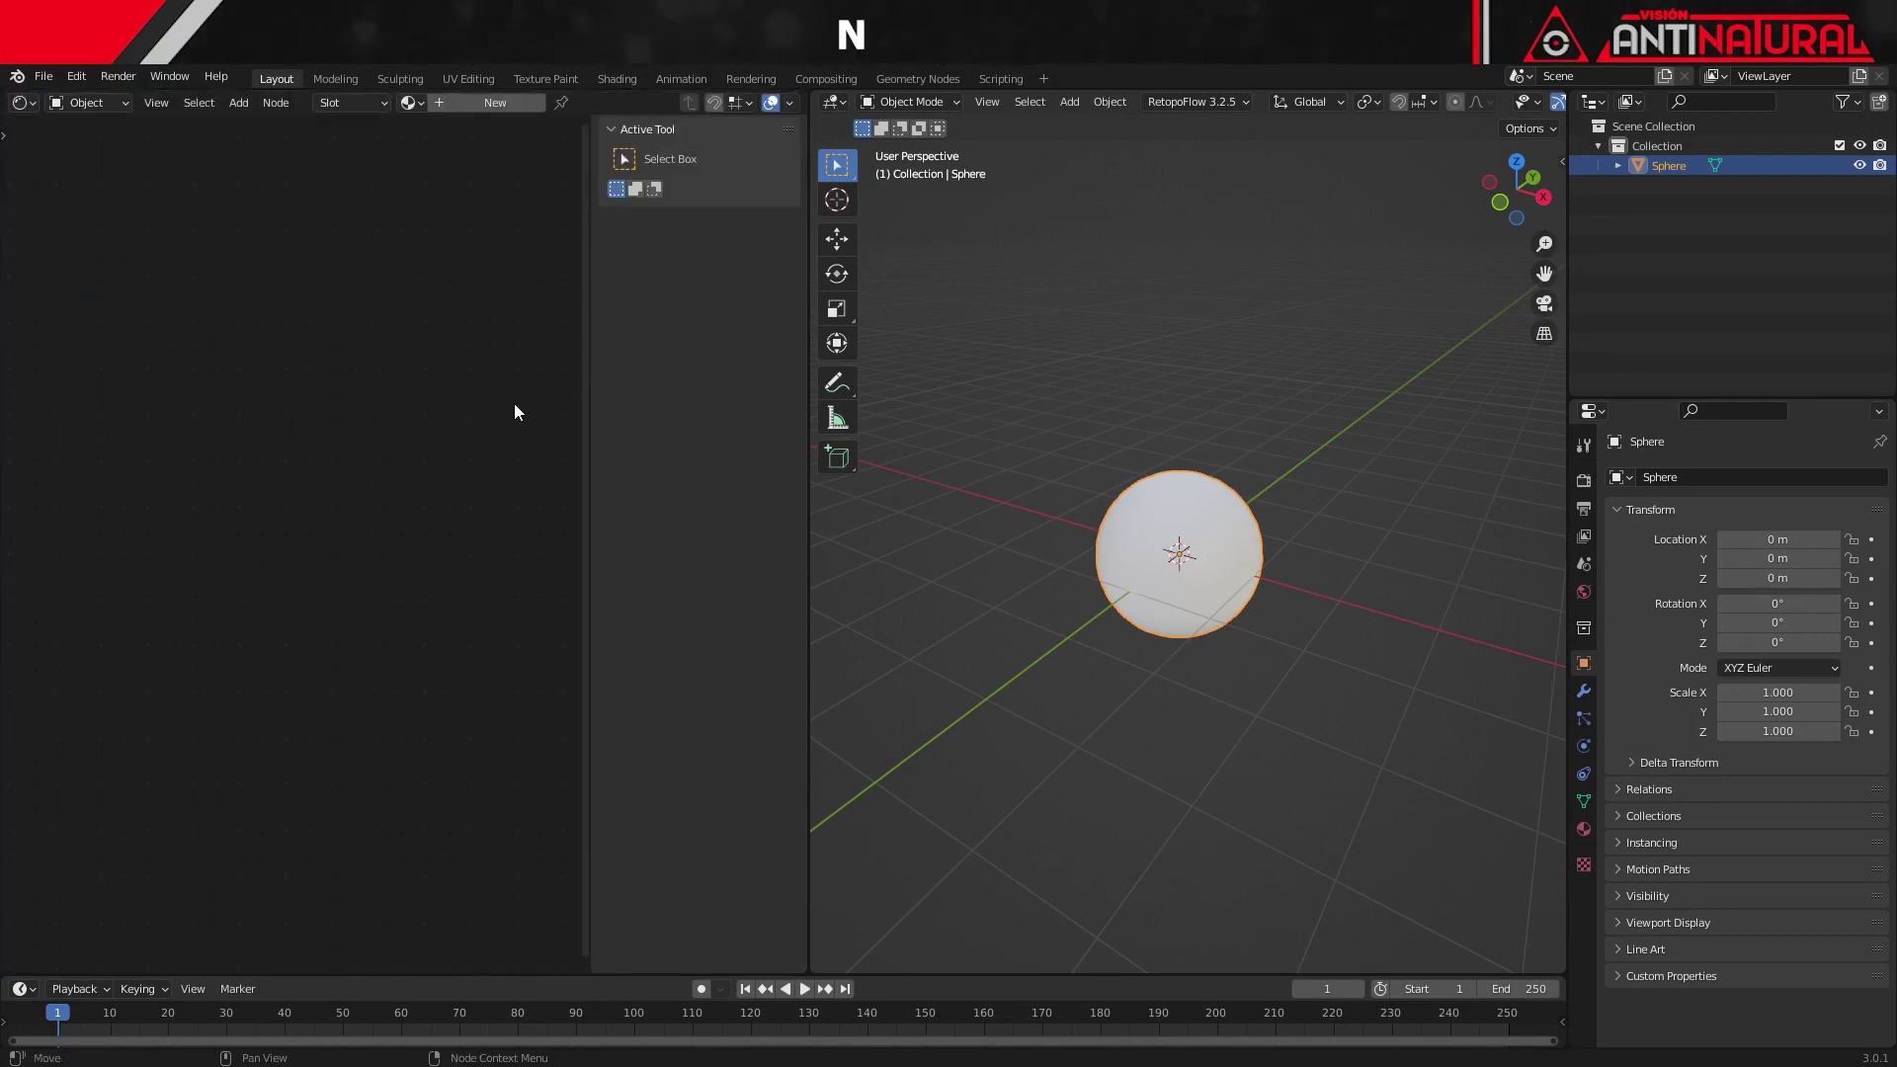
{"action": "key", "text": "n"}
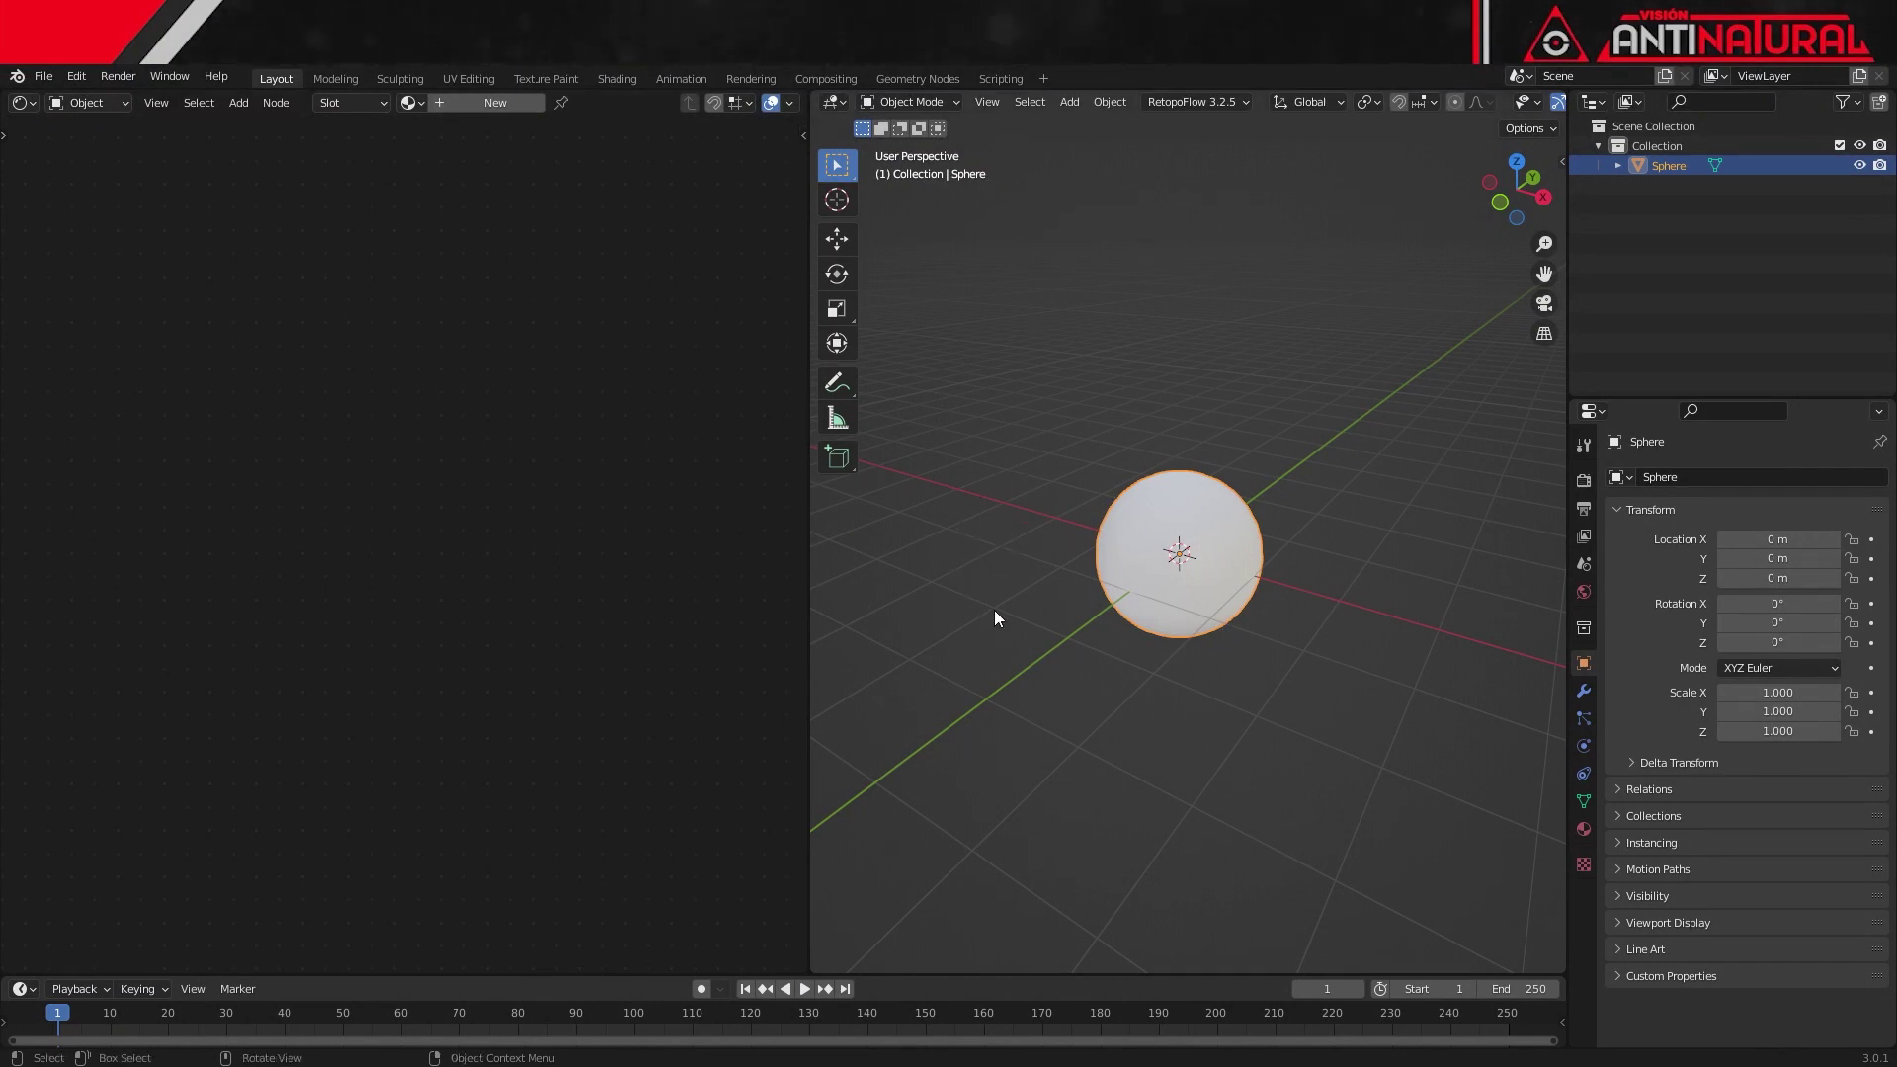
{"action": "key", "text": "t"}
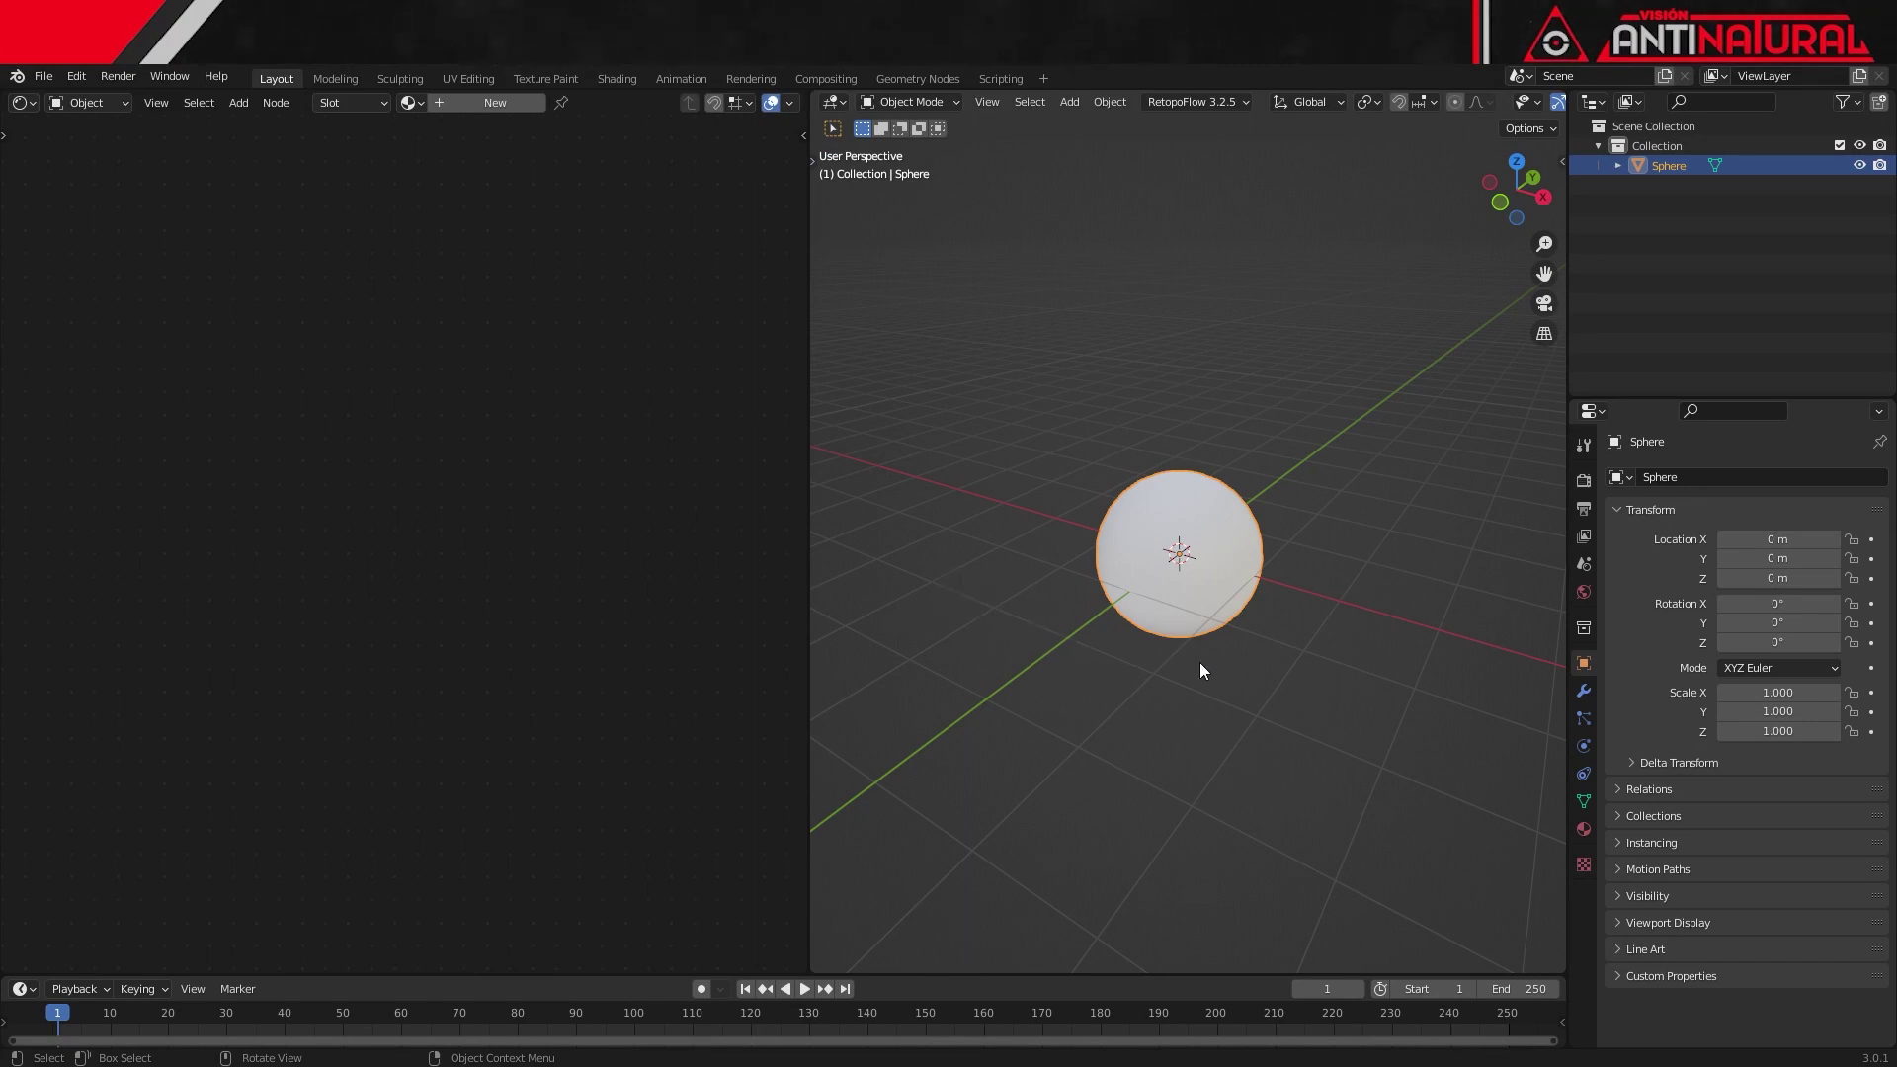
{"action": "scroll", "coordinate": [1218, 674], "scroll_direction": "up", "scroll_amount": 2}
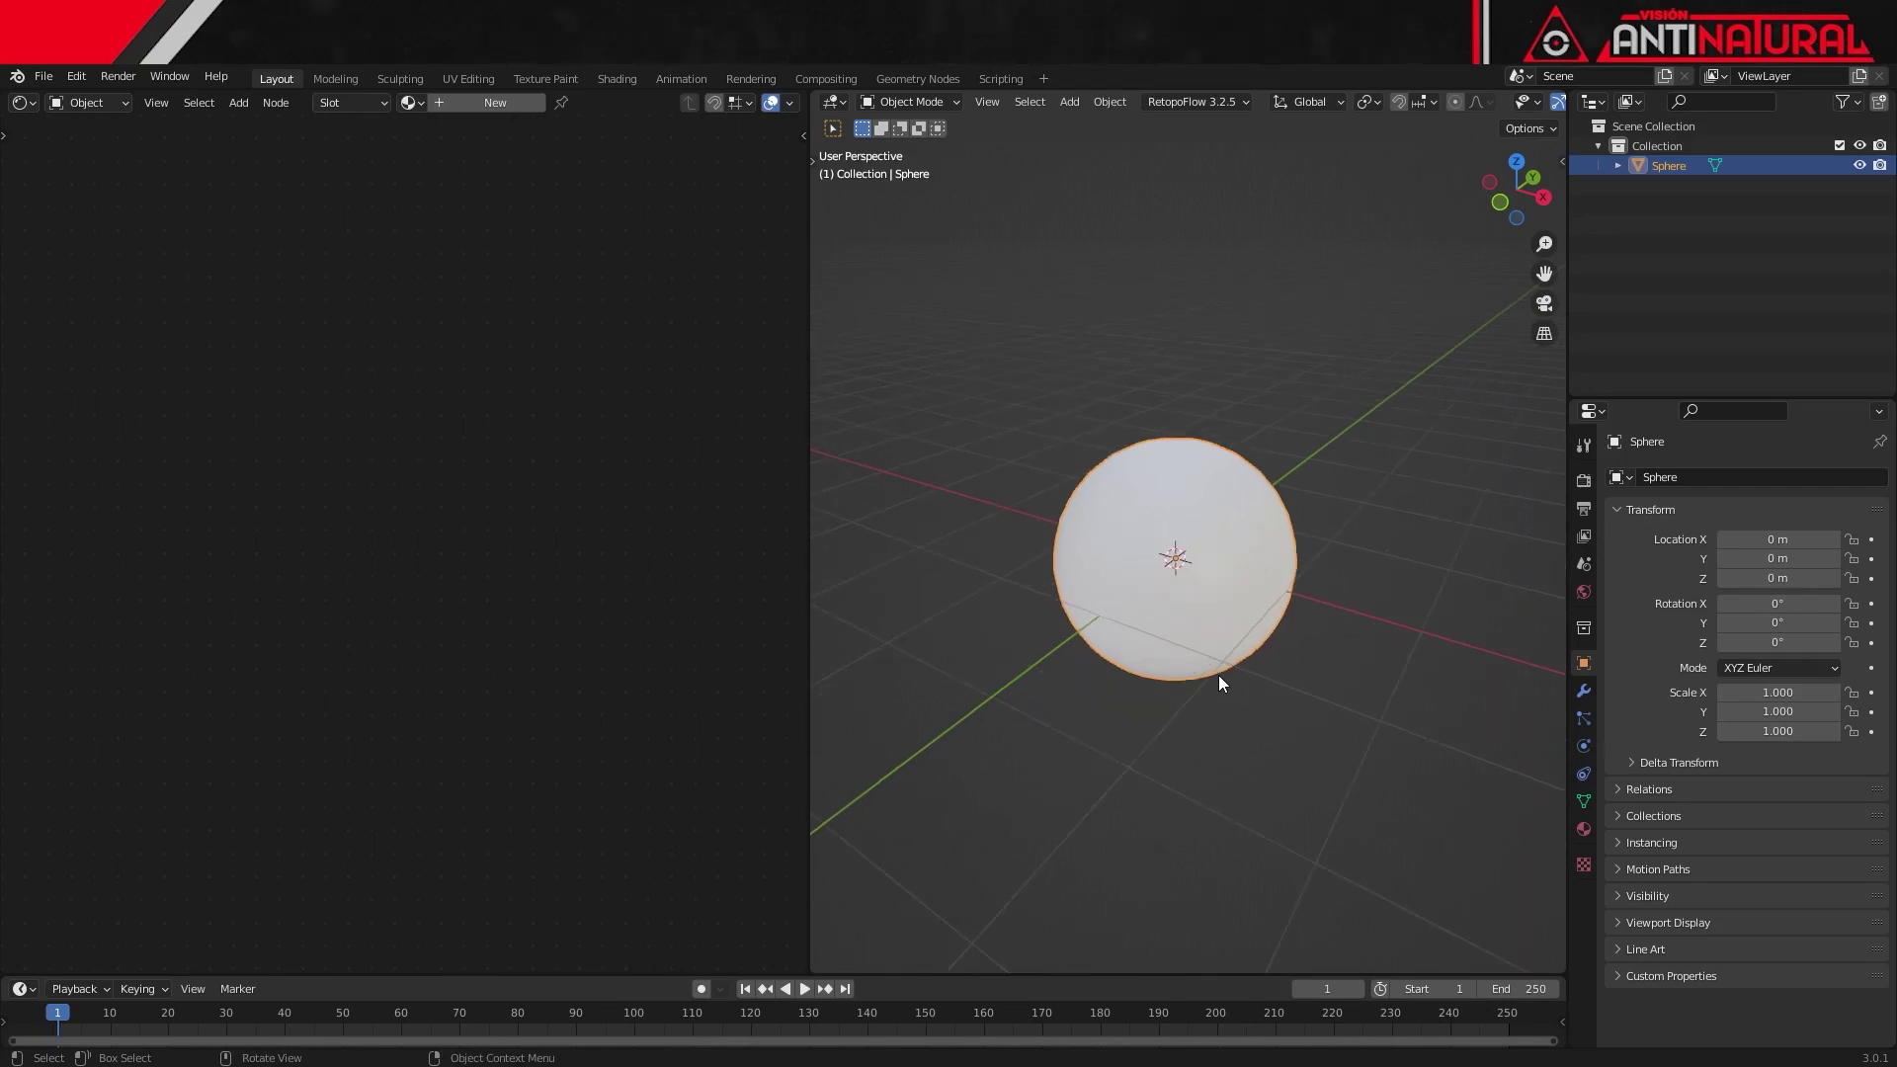
{"action": "scroll", "coordinate": [1219, 674], "scroll_direction": "up", "scroll_amount": 2}
{"action": "scroll", "coordinate": [1245, 662], "scroll_direction": "up", "scroll_amount": 3}
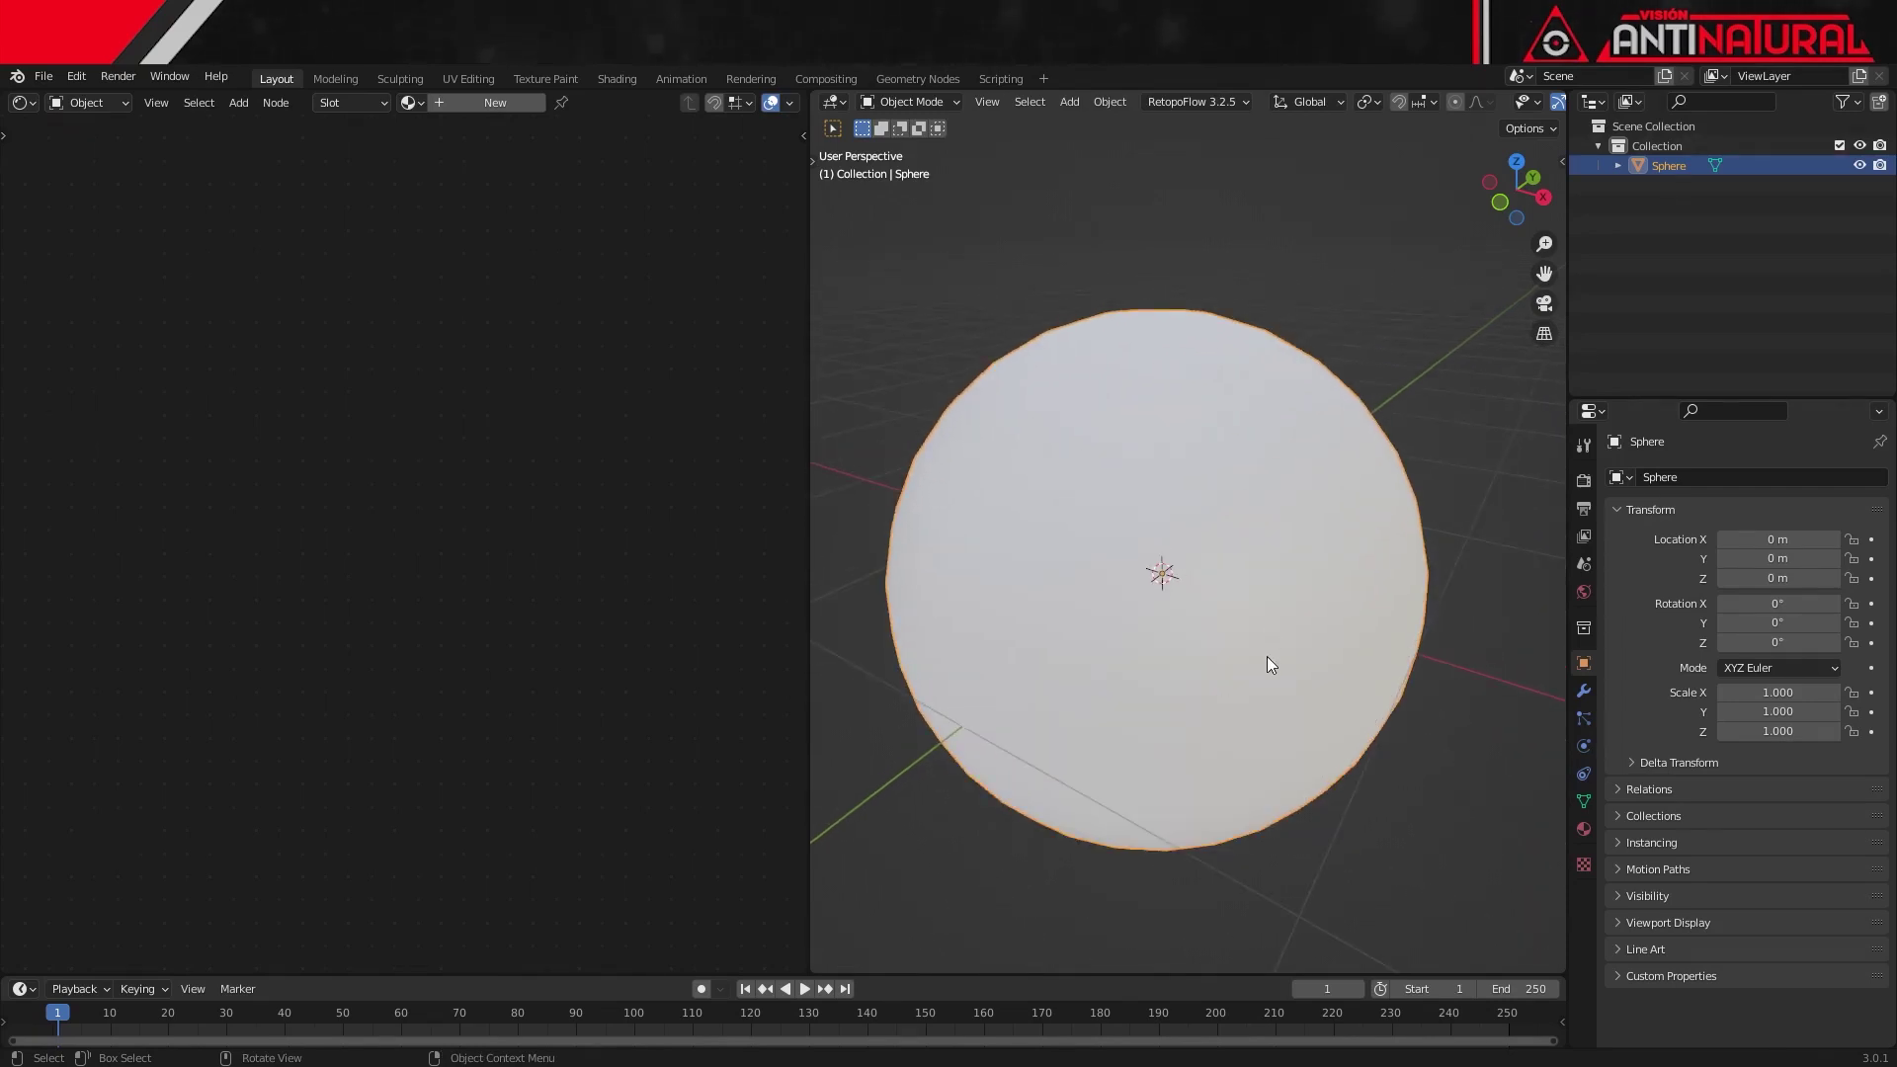
Step: Create a new material on the sphere and enable the Node Wrangler add-on in Preferences
{"action": "left_click", "coordinate": [506, 105]}
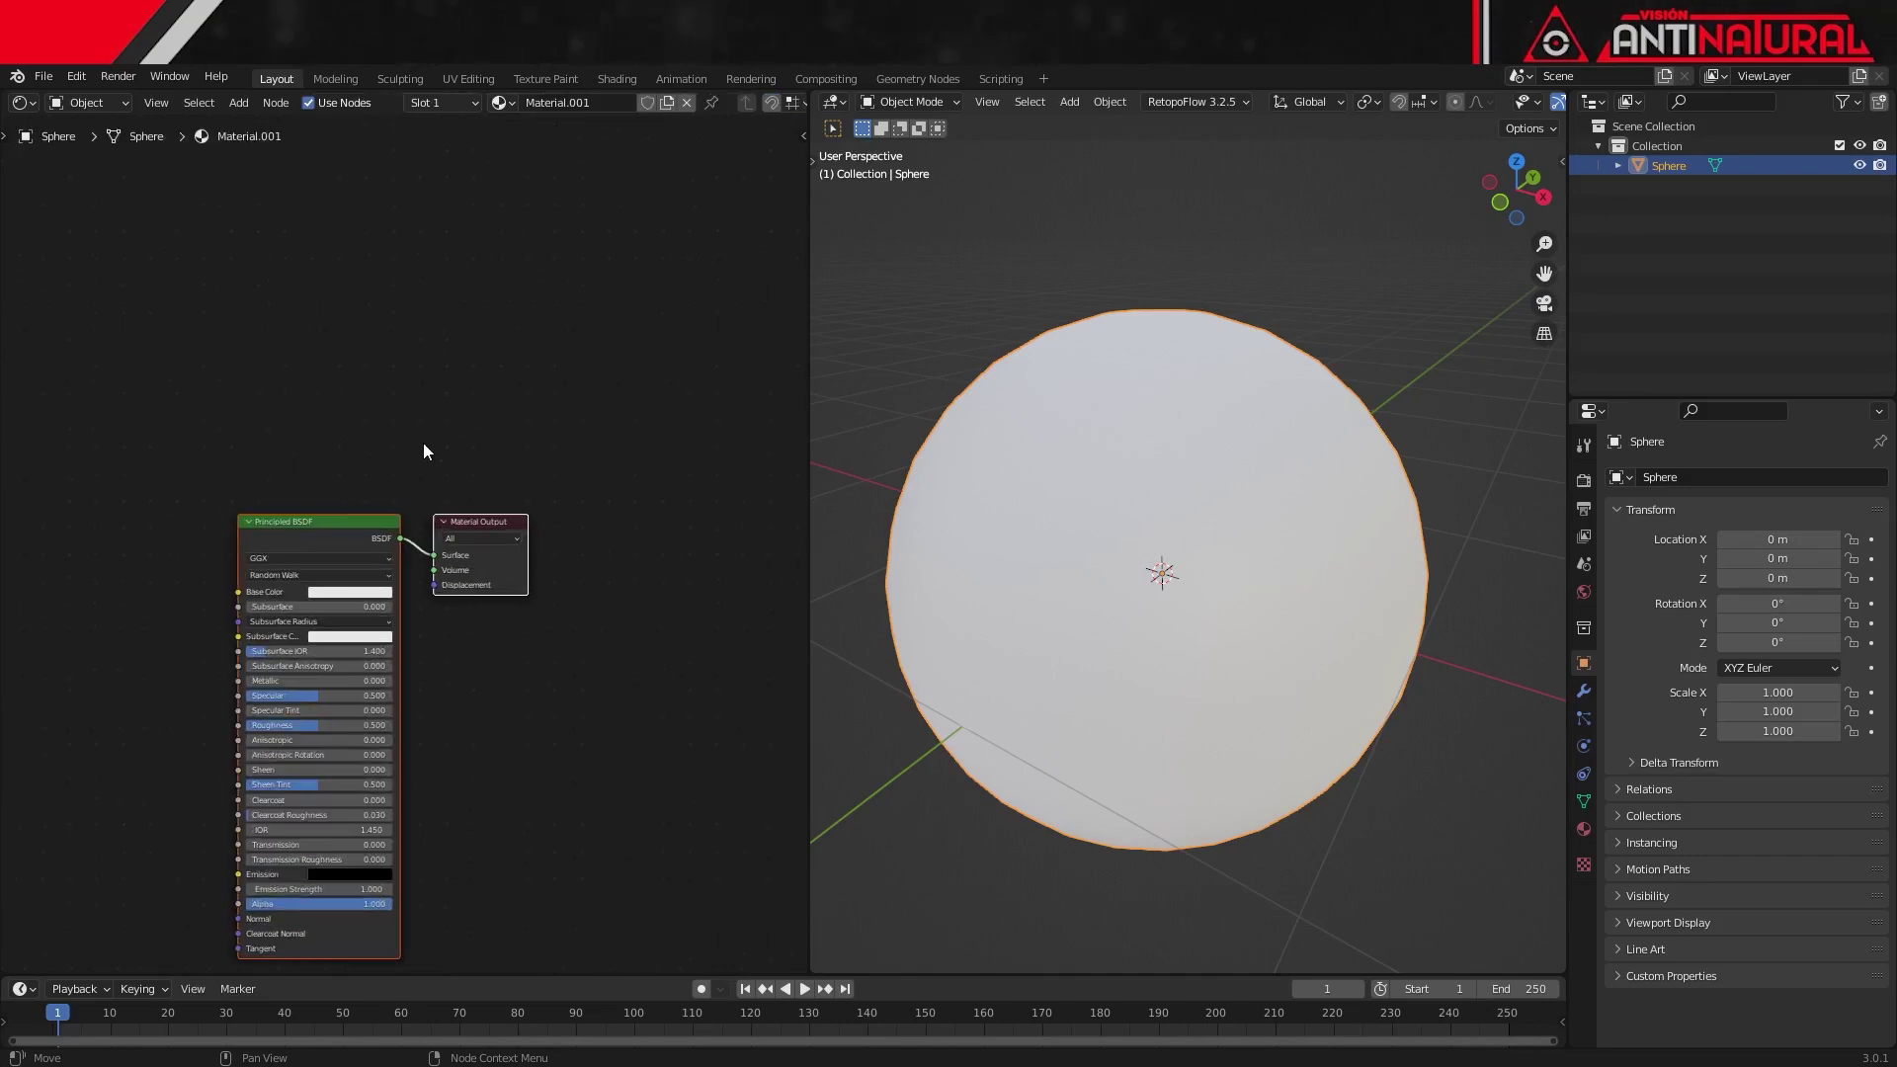
{"action": "middle_click_drag", "start_coordinate": [467, 195], "coordinate": [532, 194]}
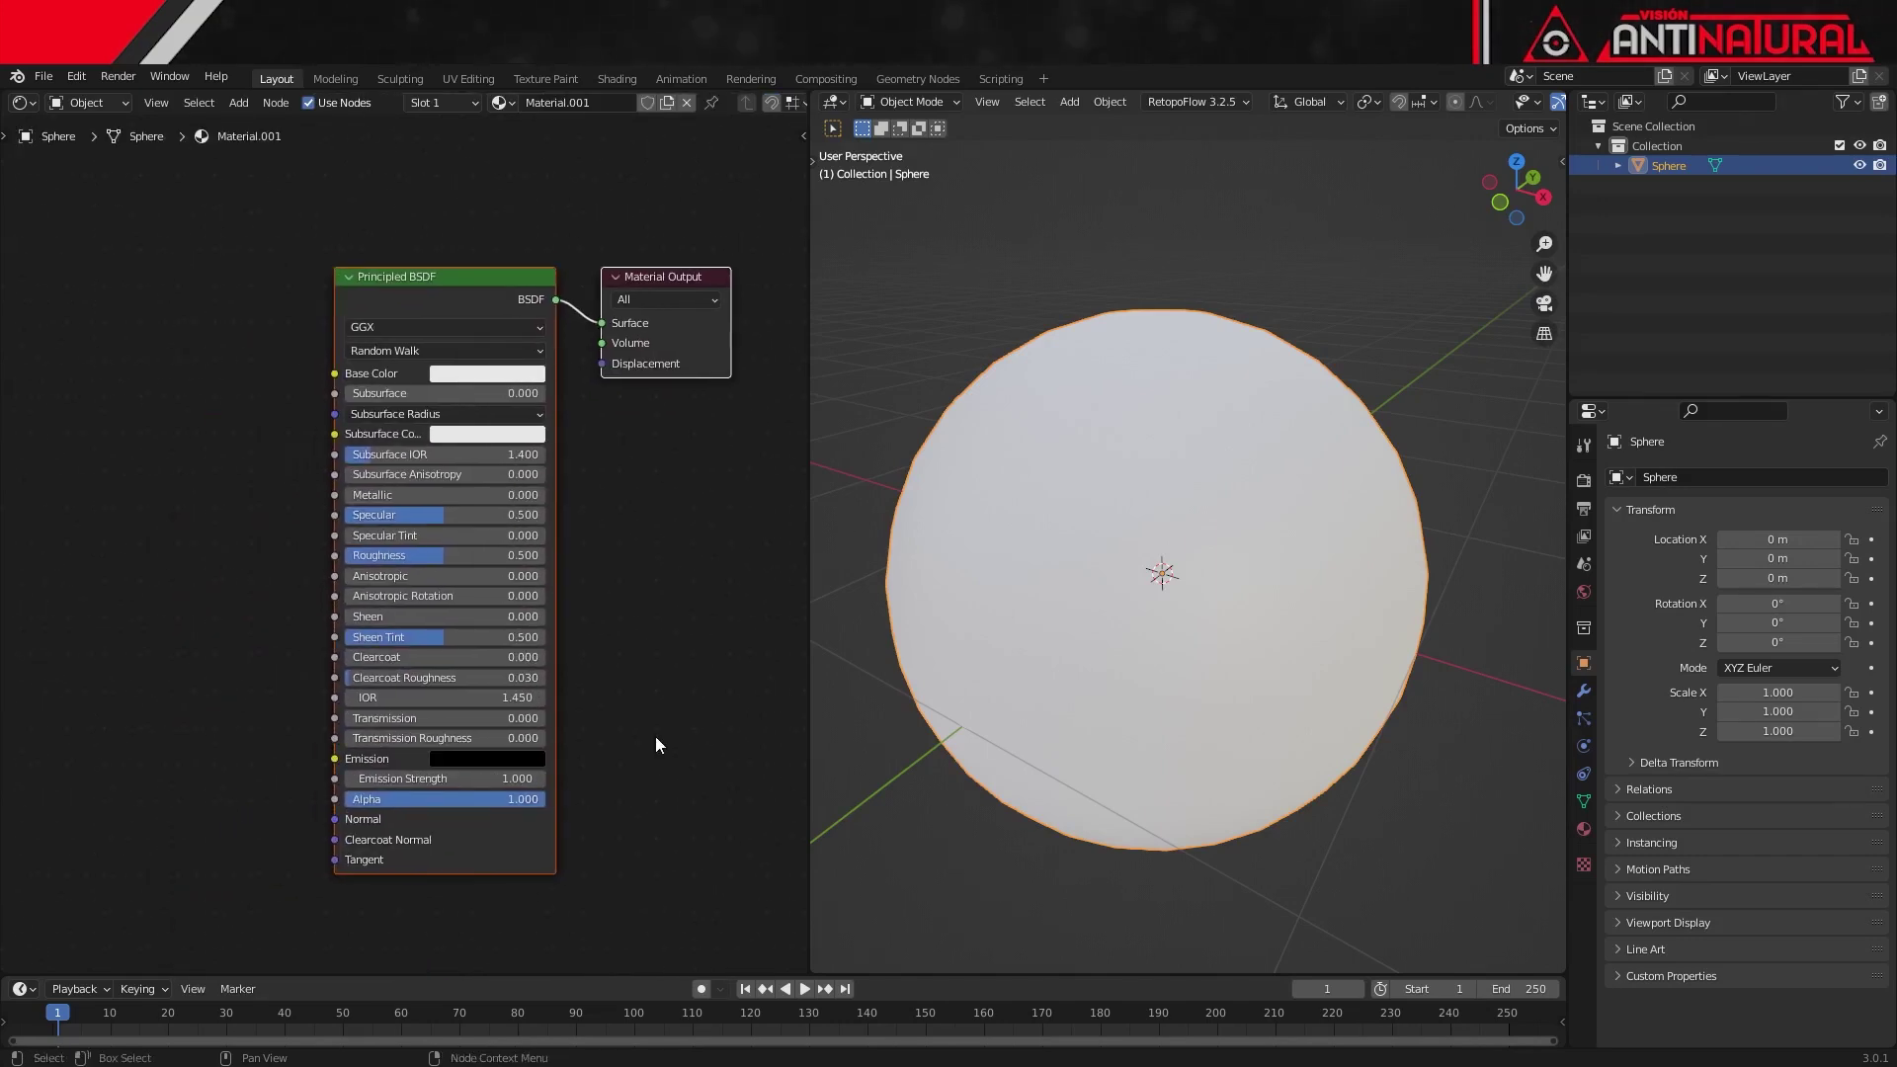
{"action": "left_click", "coordinate": [75, 77]}
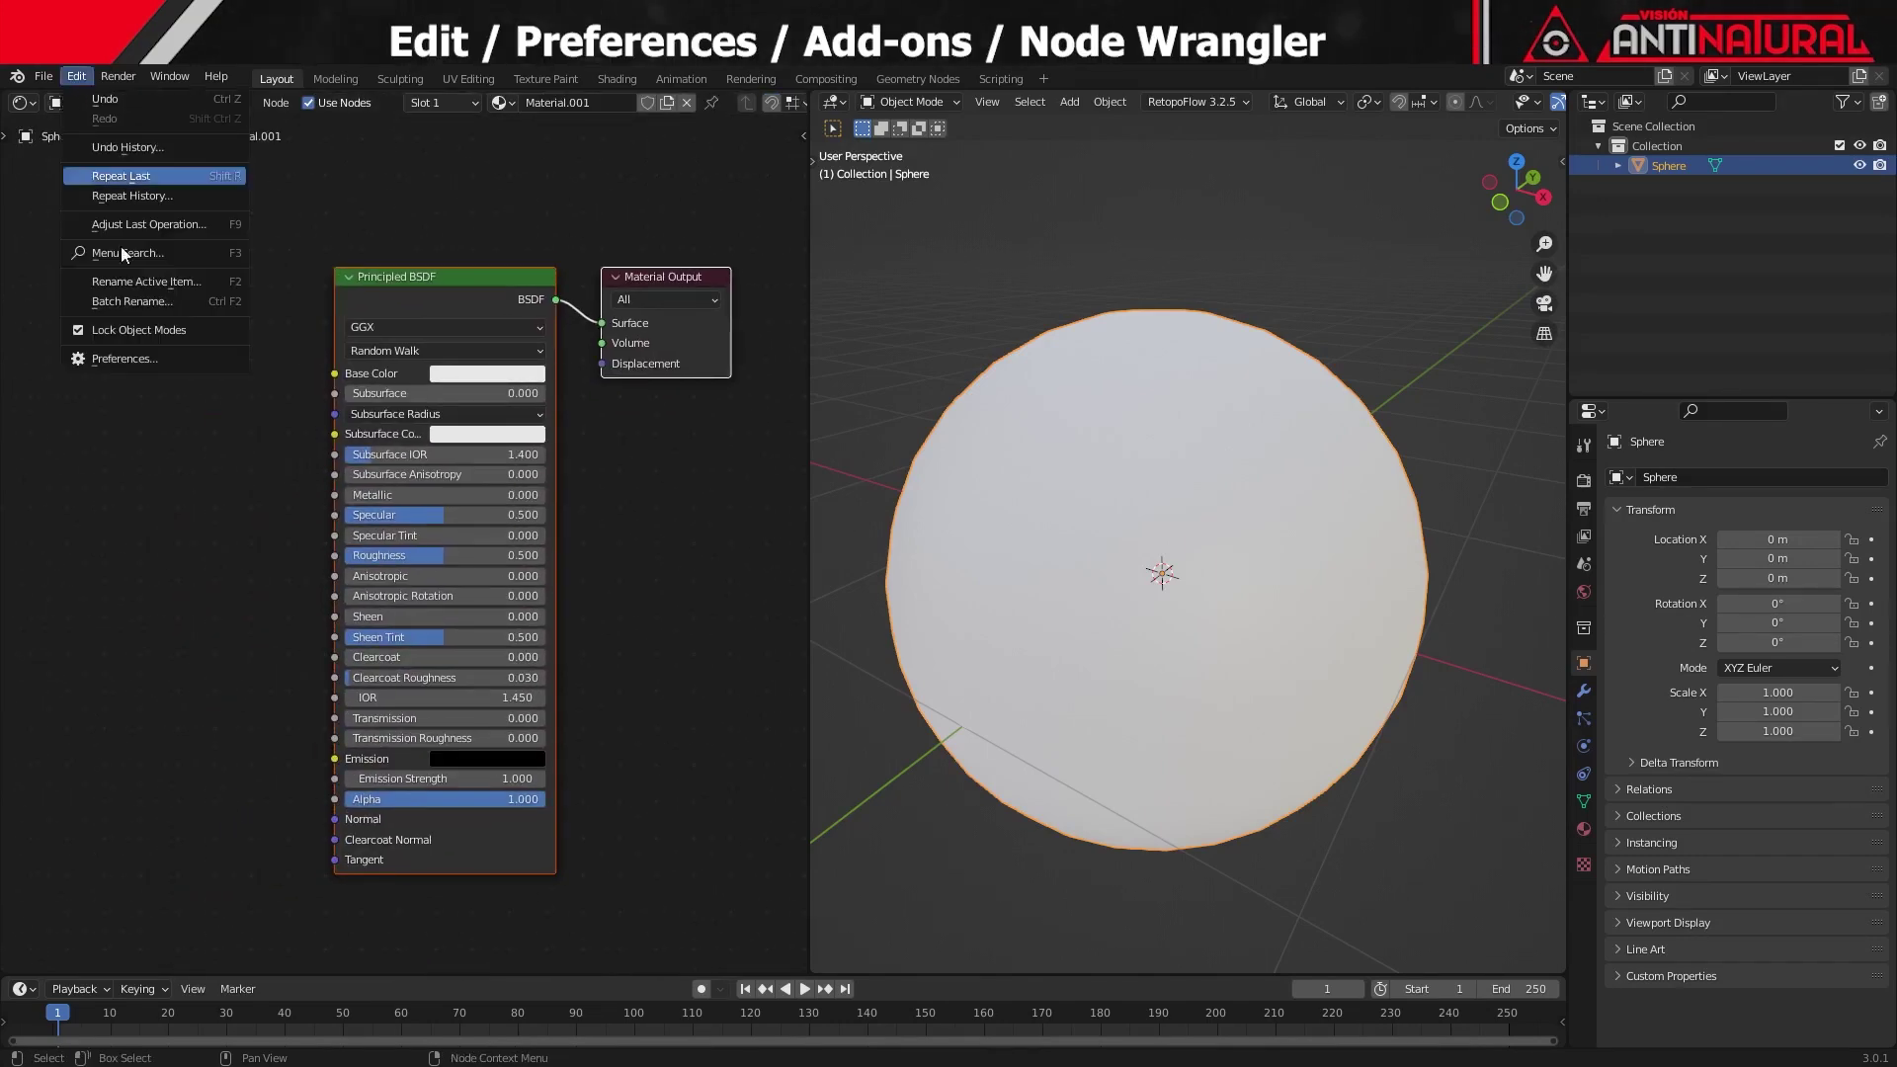
{"action": "left_click", "coordinate": [148, 360]}
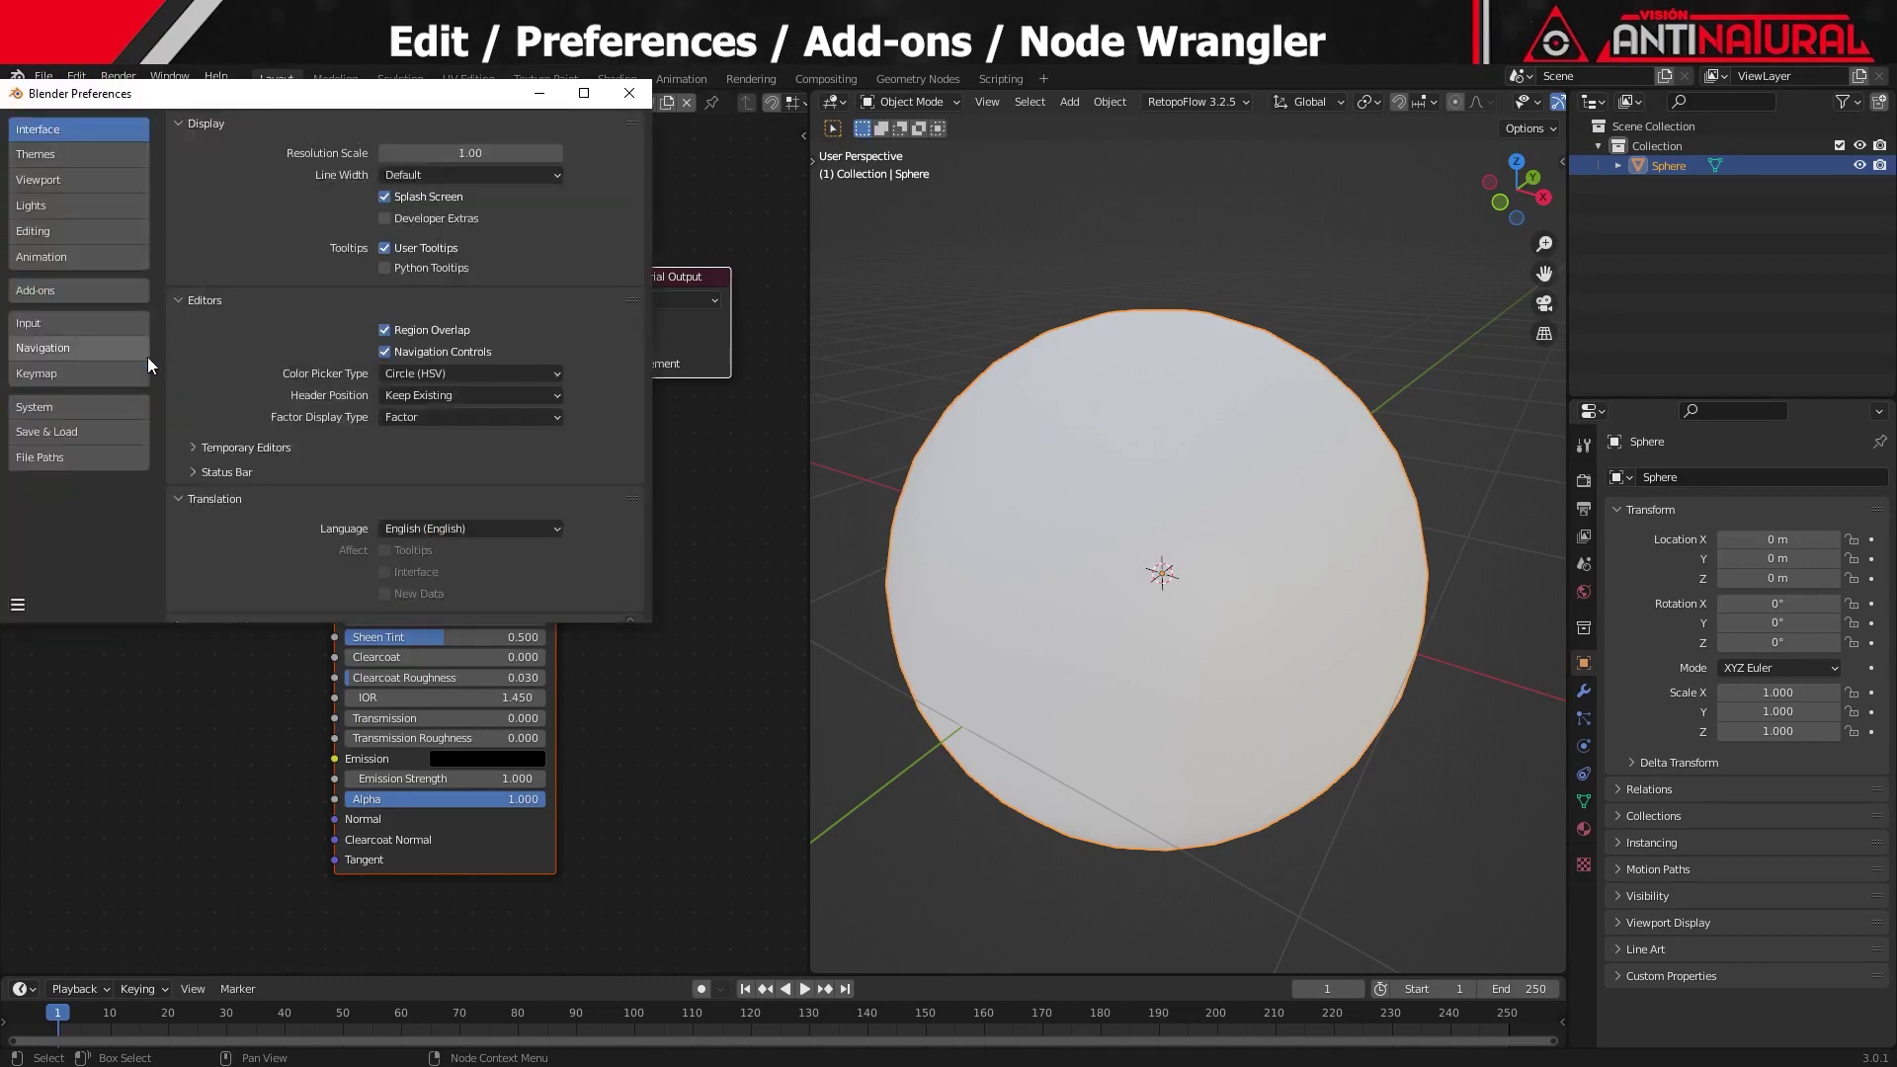
{"action": "left_click", "coordinate": [80, 291]}
{"action": "left_click", "coordinate": [522, 151]}
{"action": "type", "text": "NODE"}
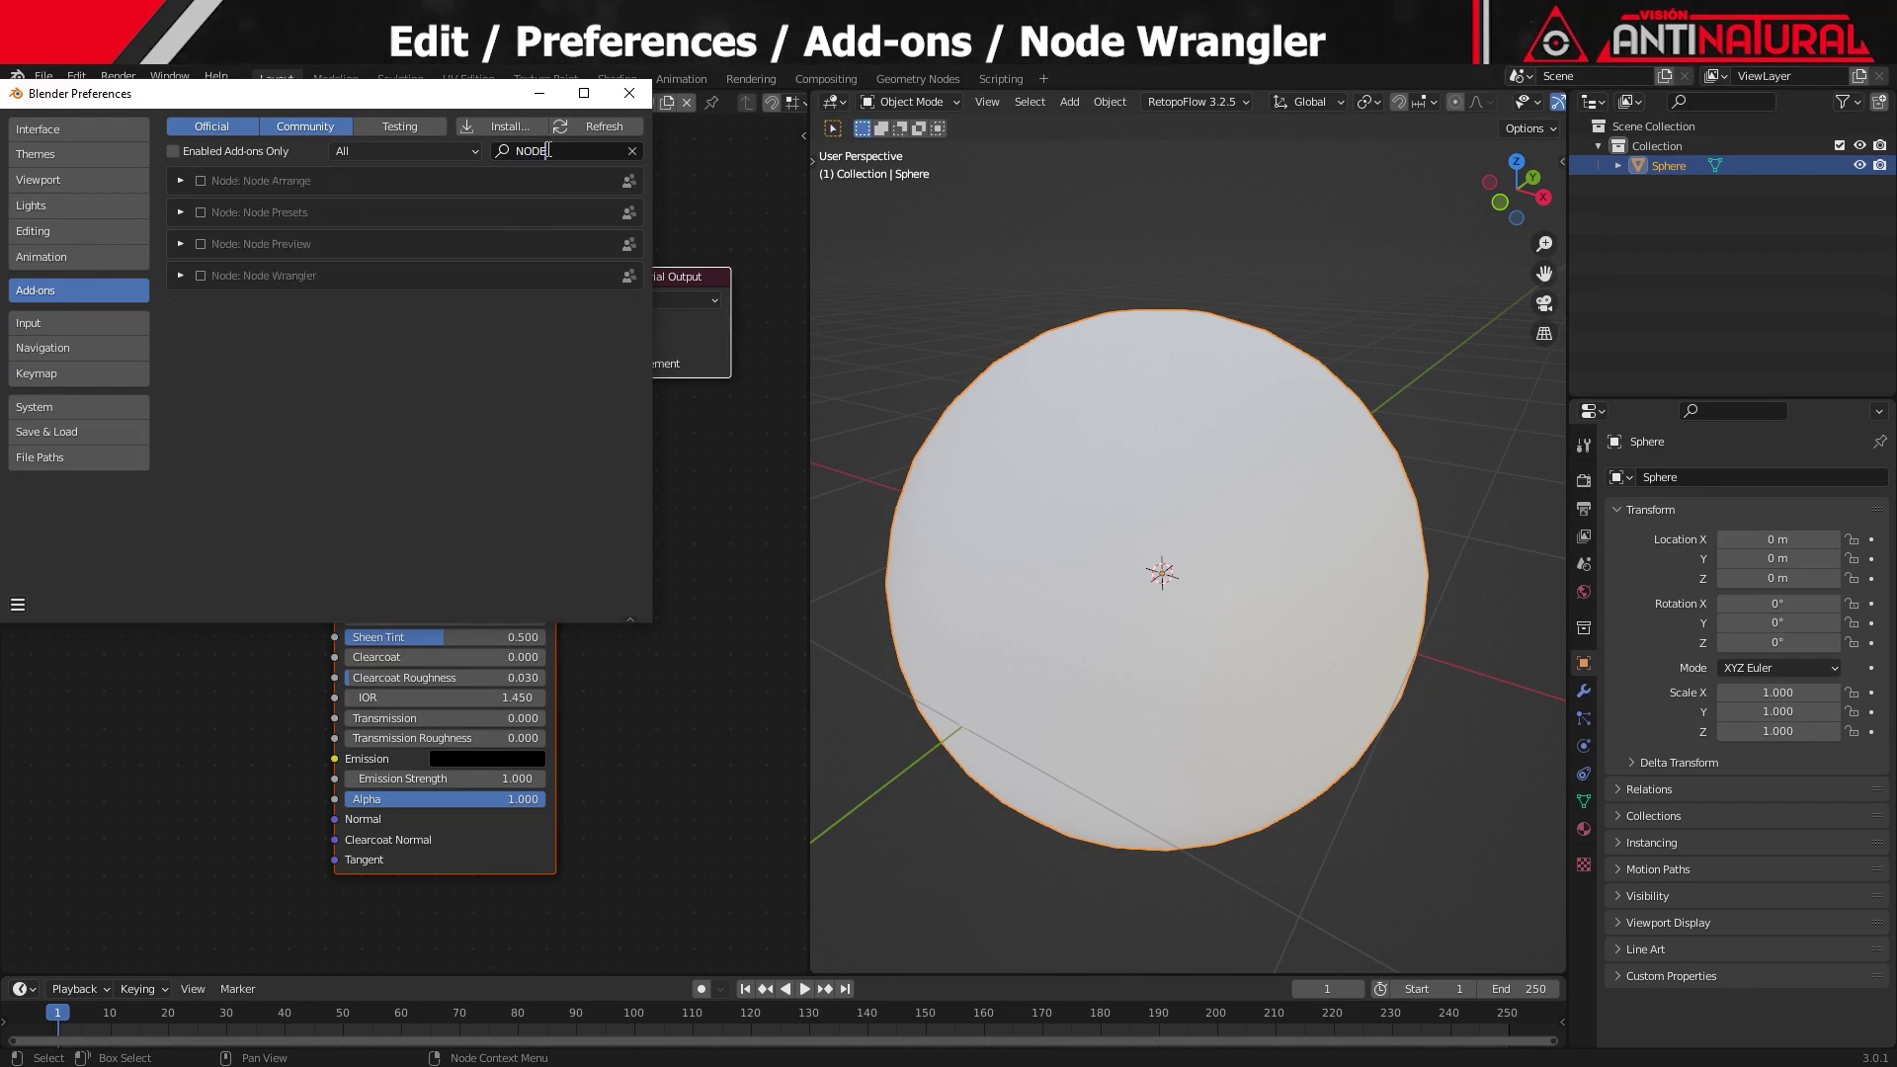
{"action": "left_click", "coordinate": [201, 275]}
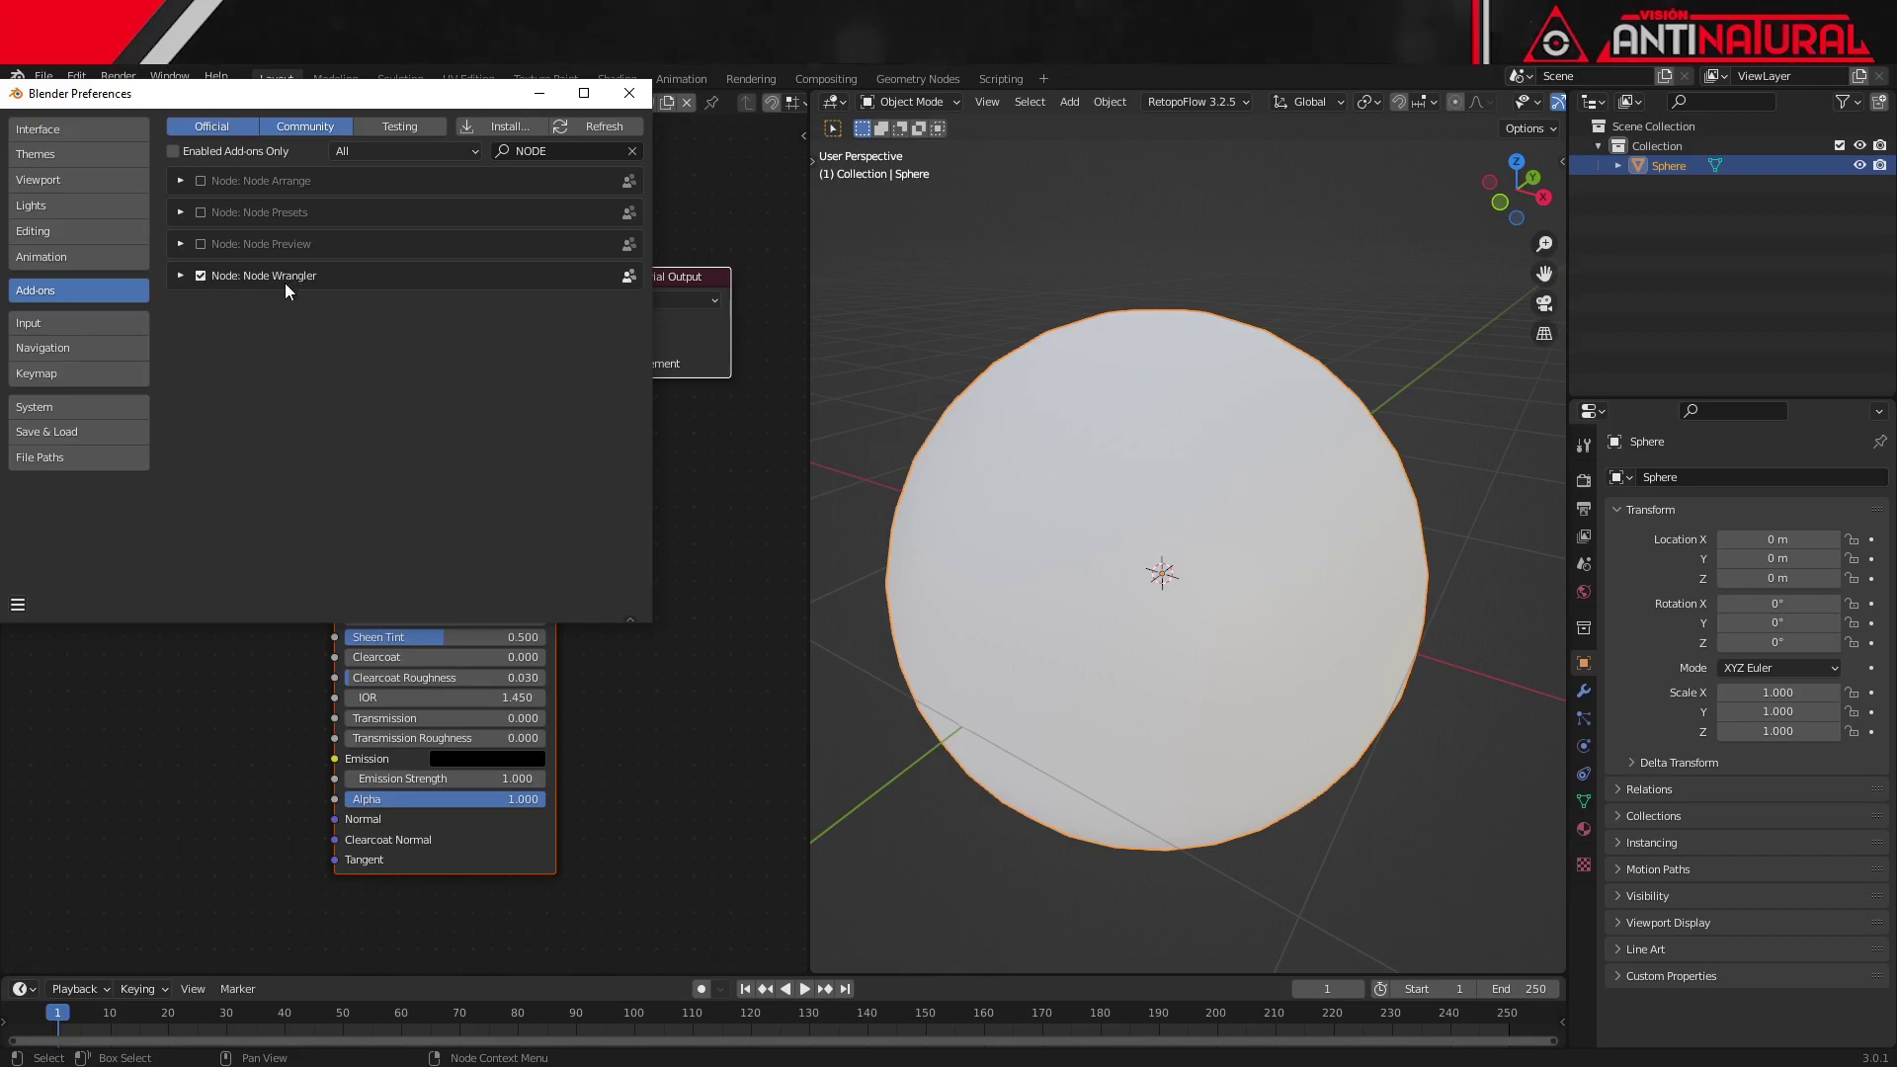
{"action": "left_click", "coordinate": [630, 94]}
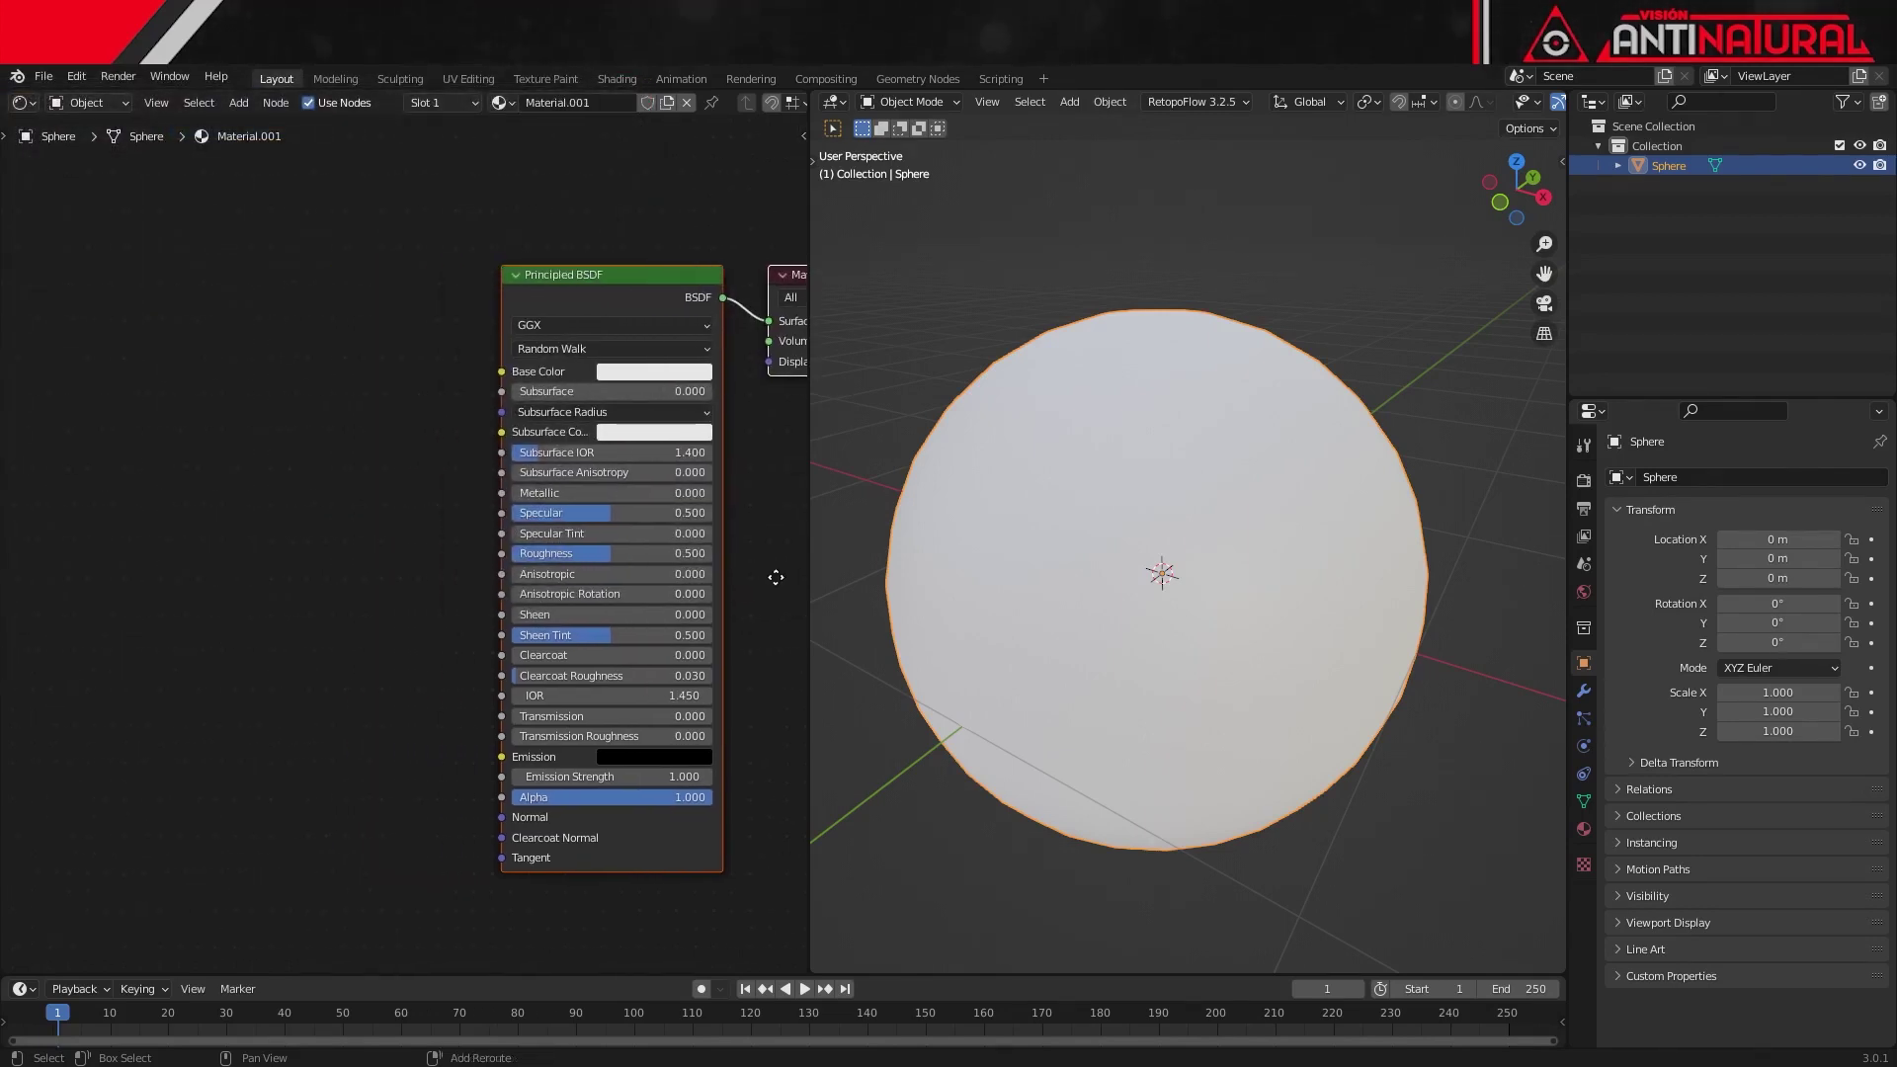
Step: Add a Noise Texture node to the material via node search
{"action": "middle_click_drag", "start_coordinate": [581, 575], "coordinate": [4, 466]}
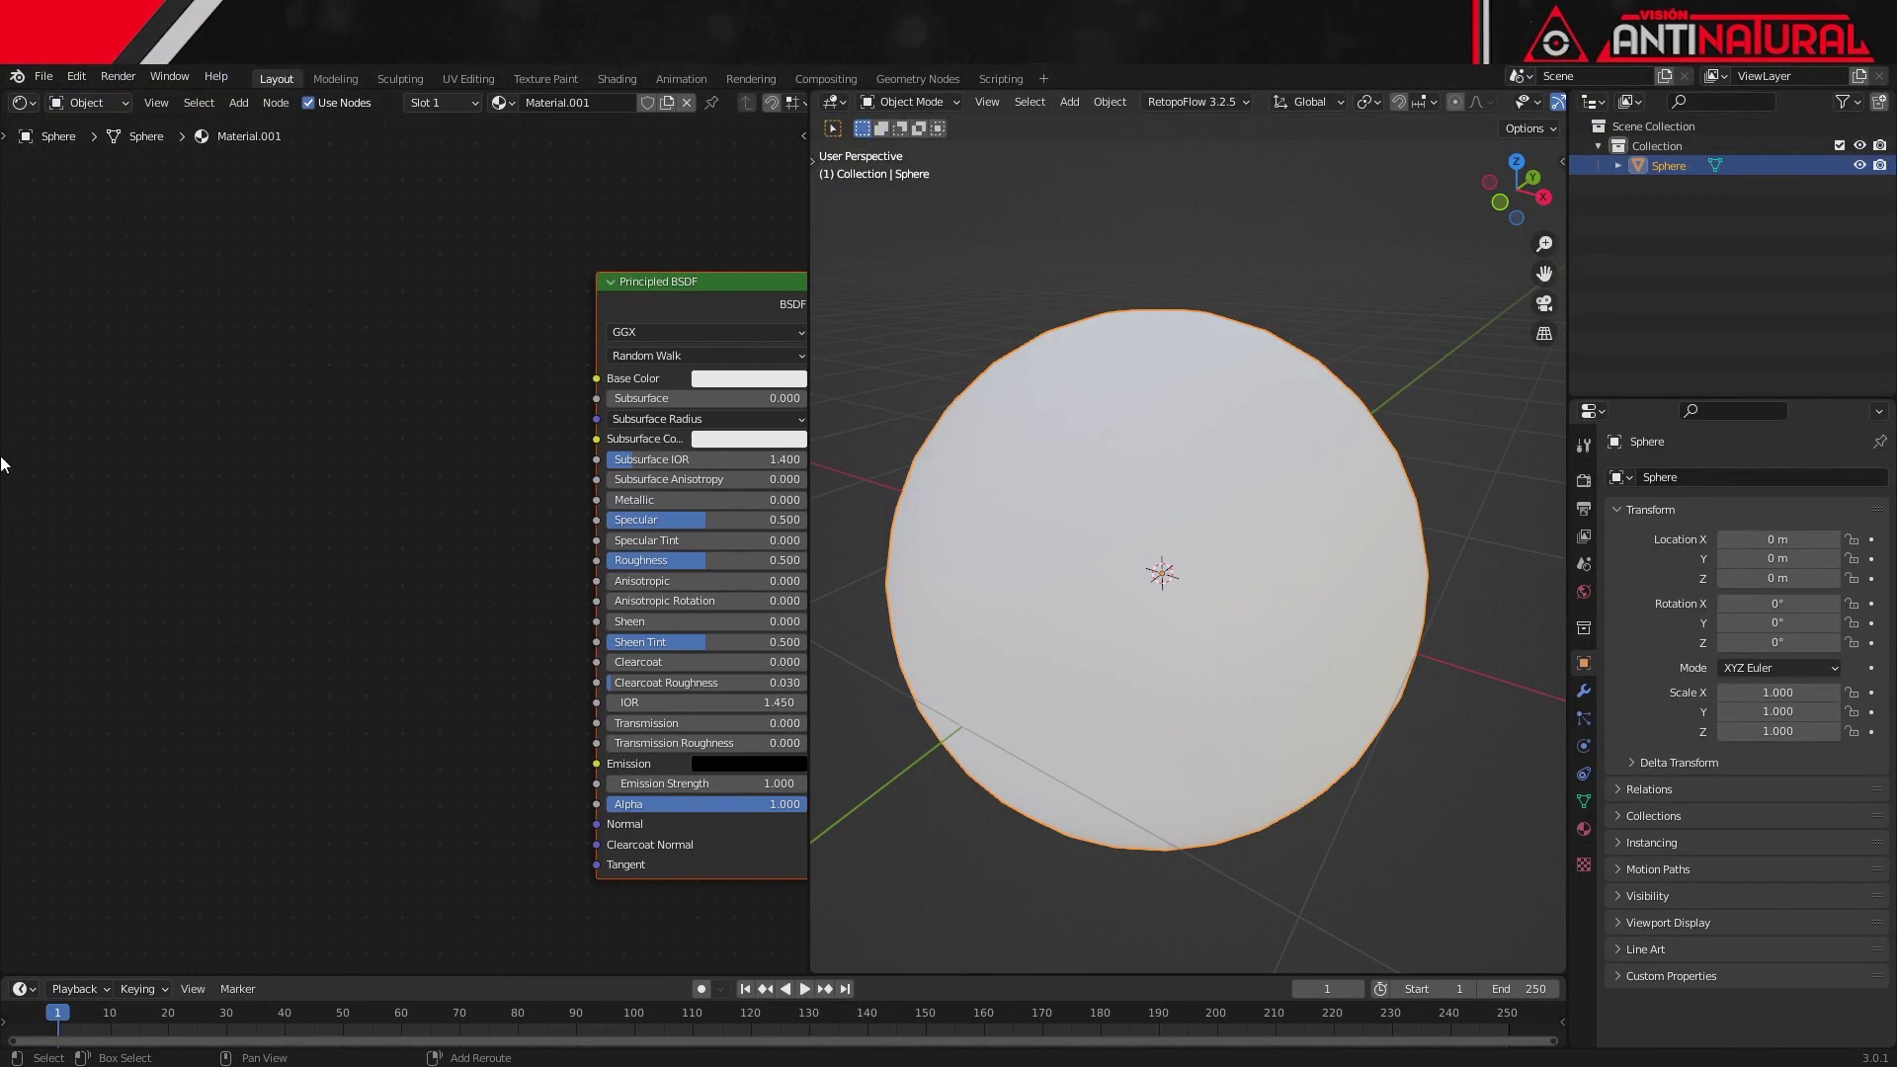
{"action": "key", "text": "shift+a"}
{"action": "left_click", "coordinate": [180, 442]}
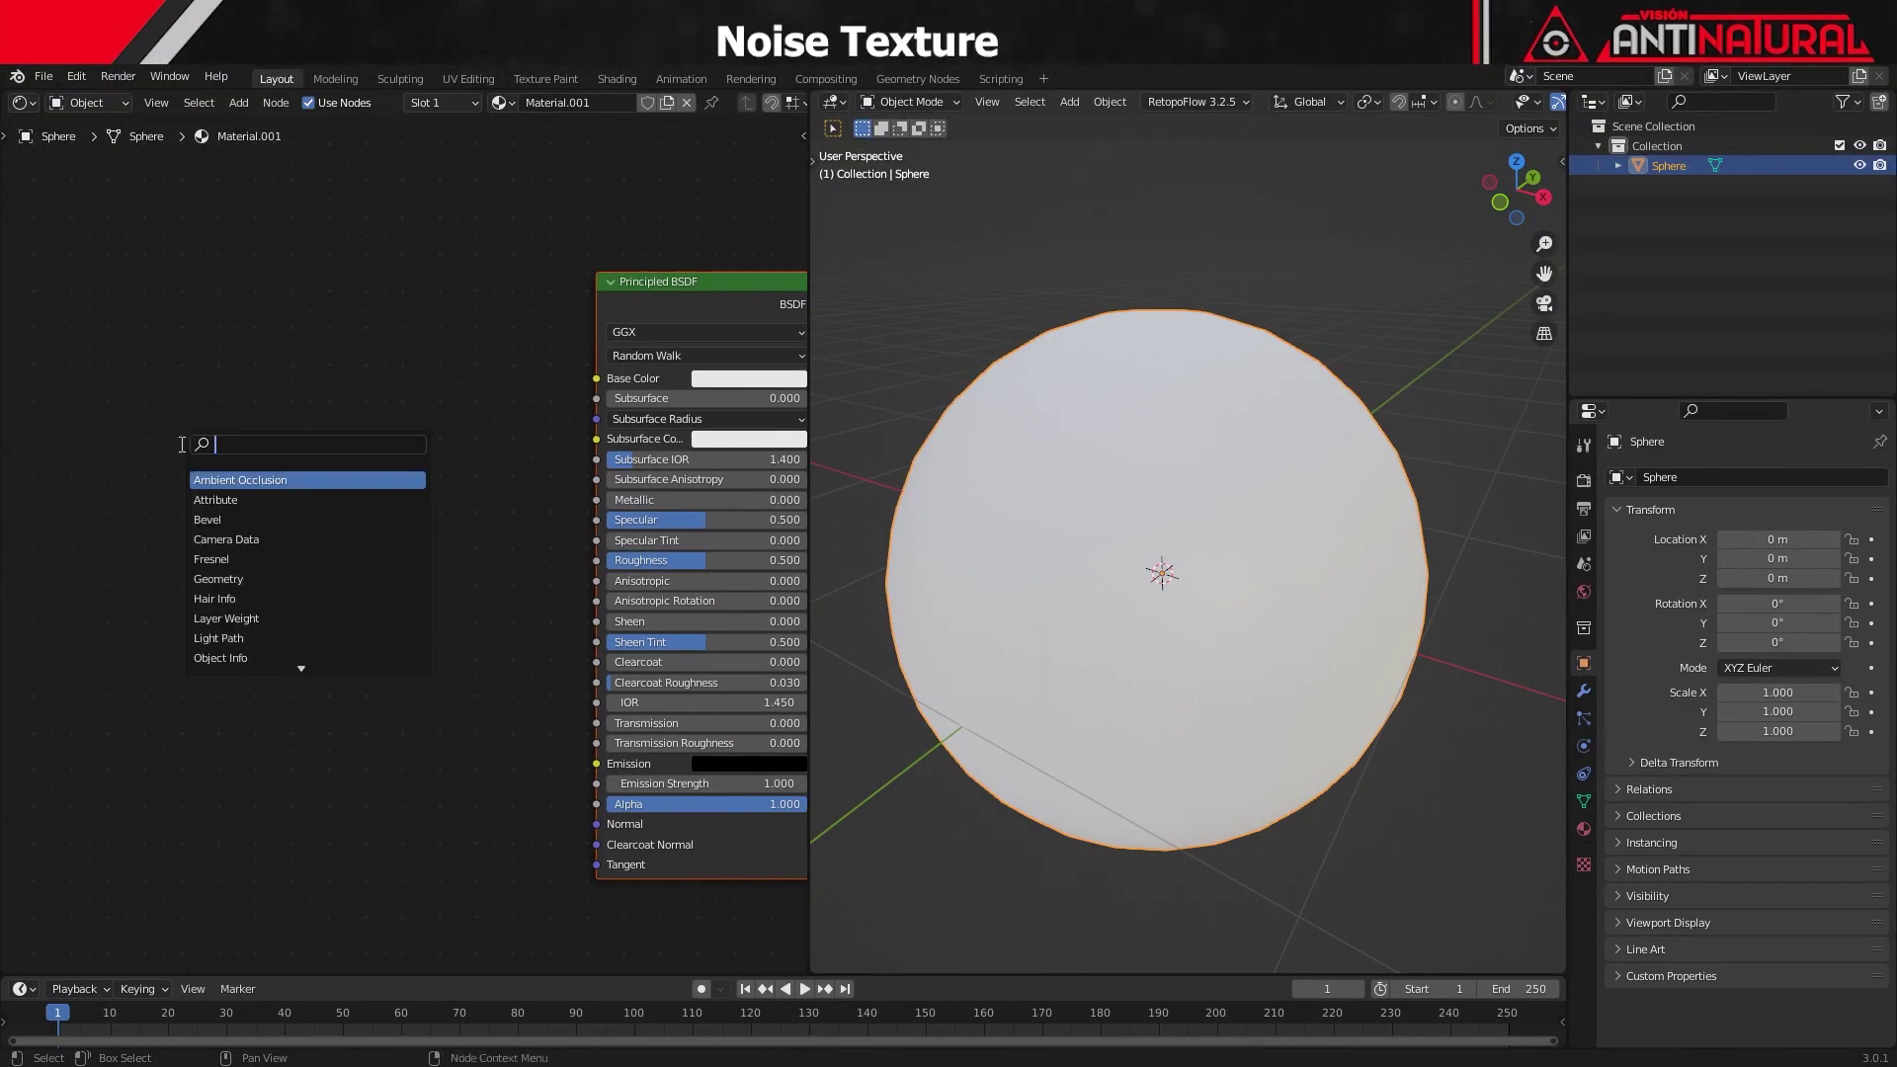
{"action": "type", "text": "NOISE"}
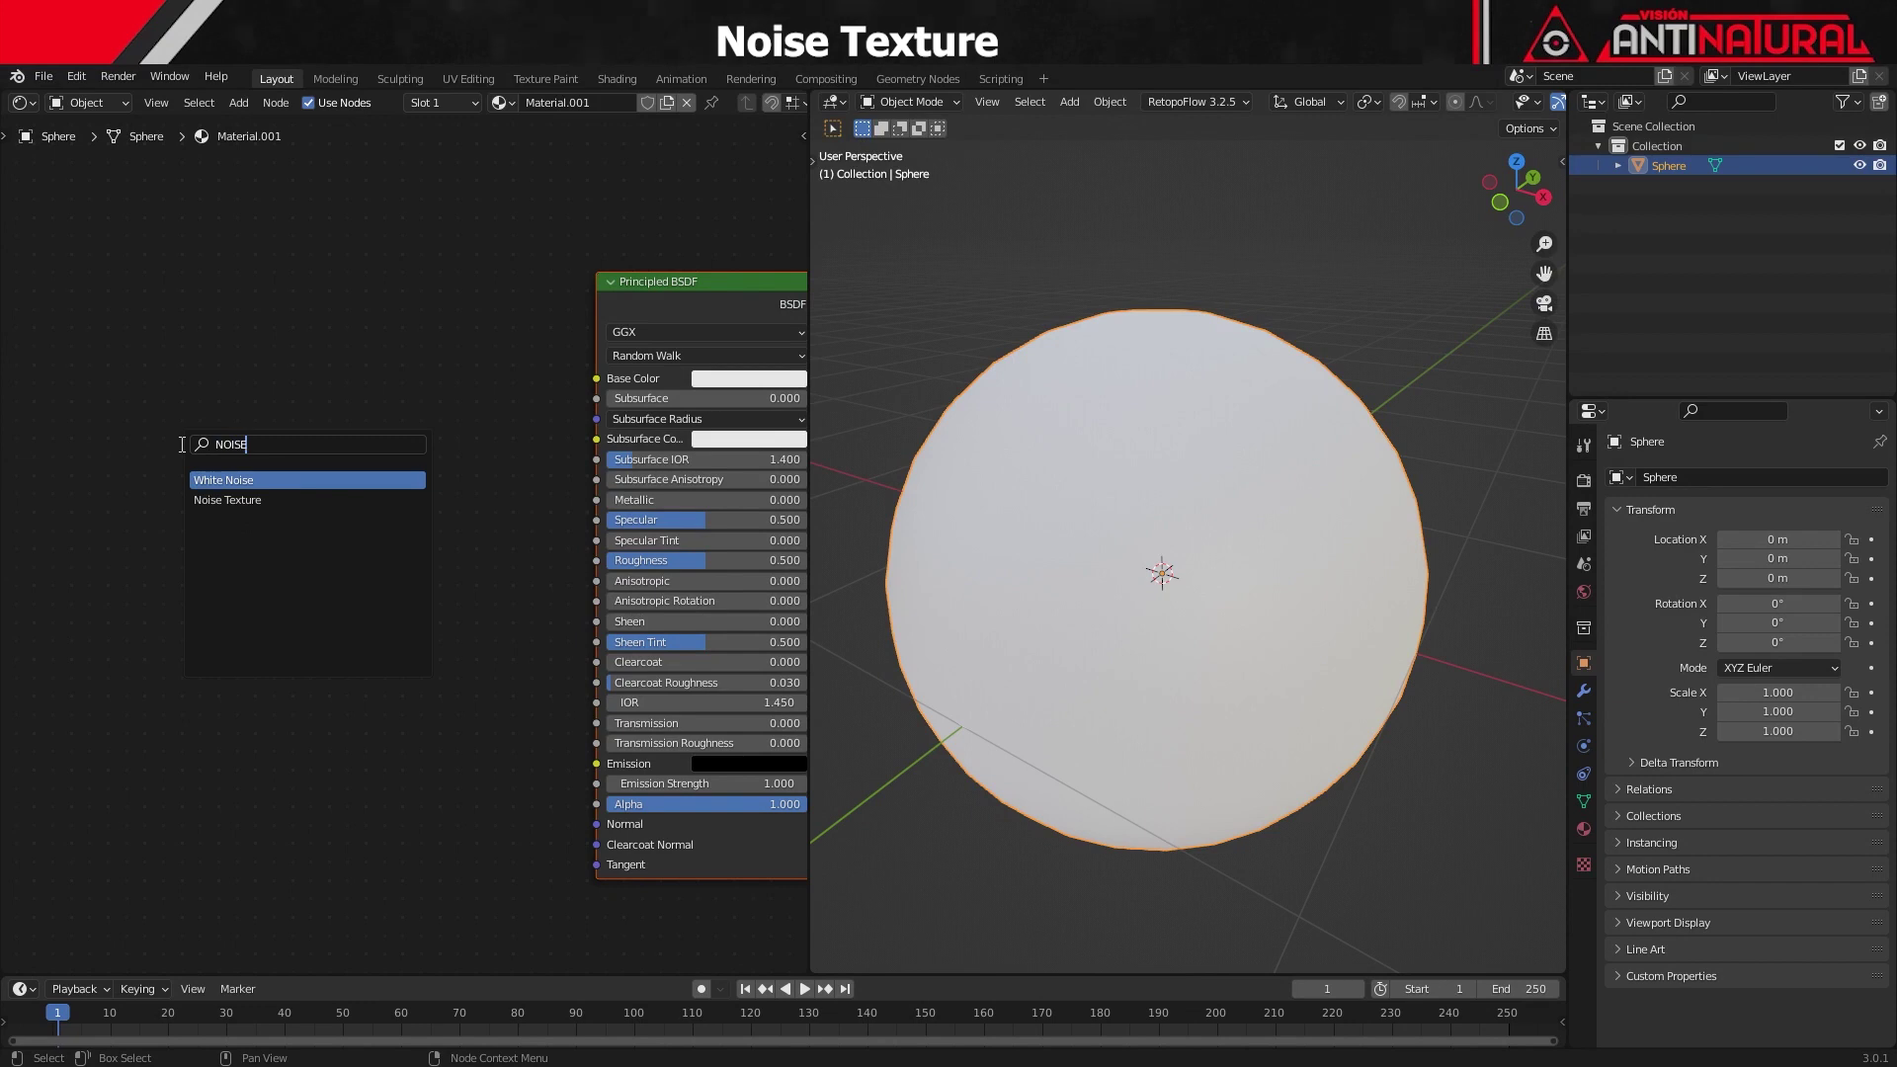
{"action": "left_click", "coordinate": [228, 499]}
{"action": "left_click", "coordinate": [83, 531]}
{"action": "middle_click_drag", "start_coordinate": [299, 573], "coordinate": [650, 538]}
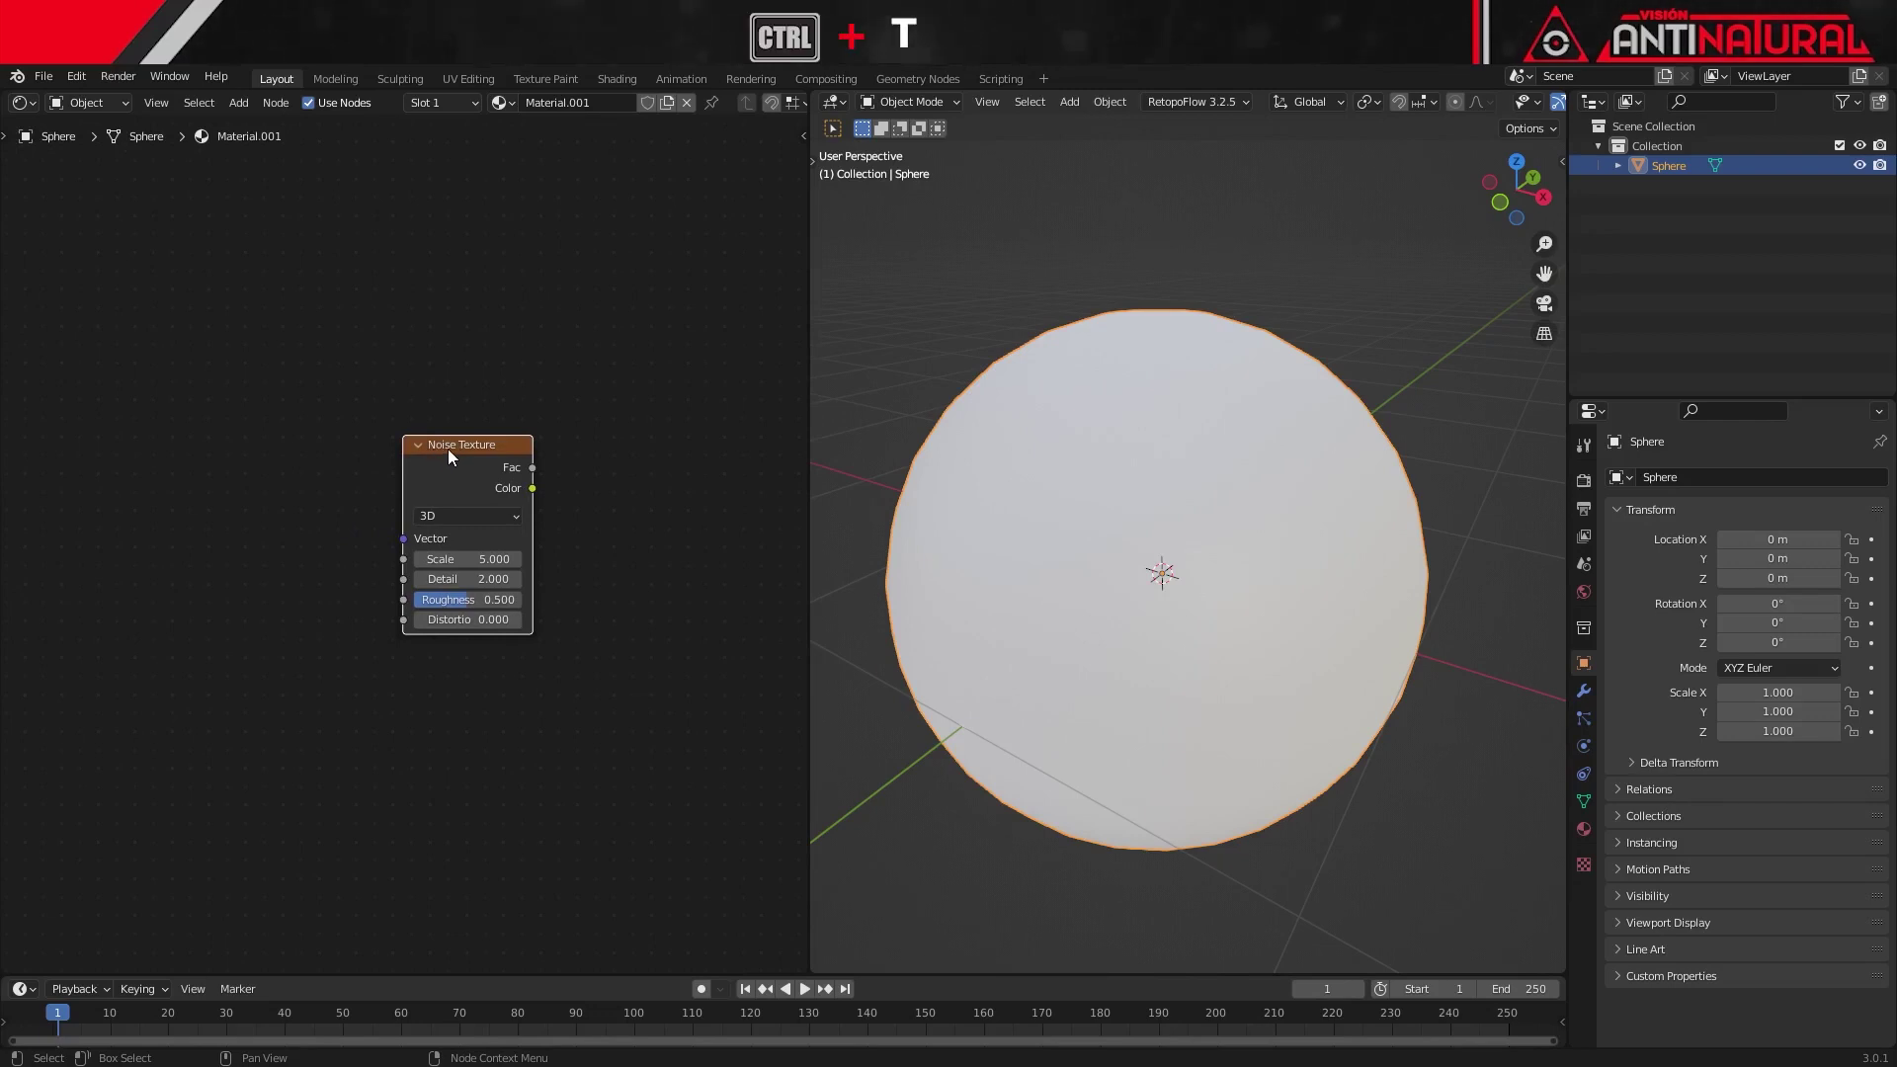
Step: Attach Texture Coordinate and Mapping nodes to the Noise Texture with Ctrl+T
{"action": "key", "text": "ctrl+t"}
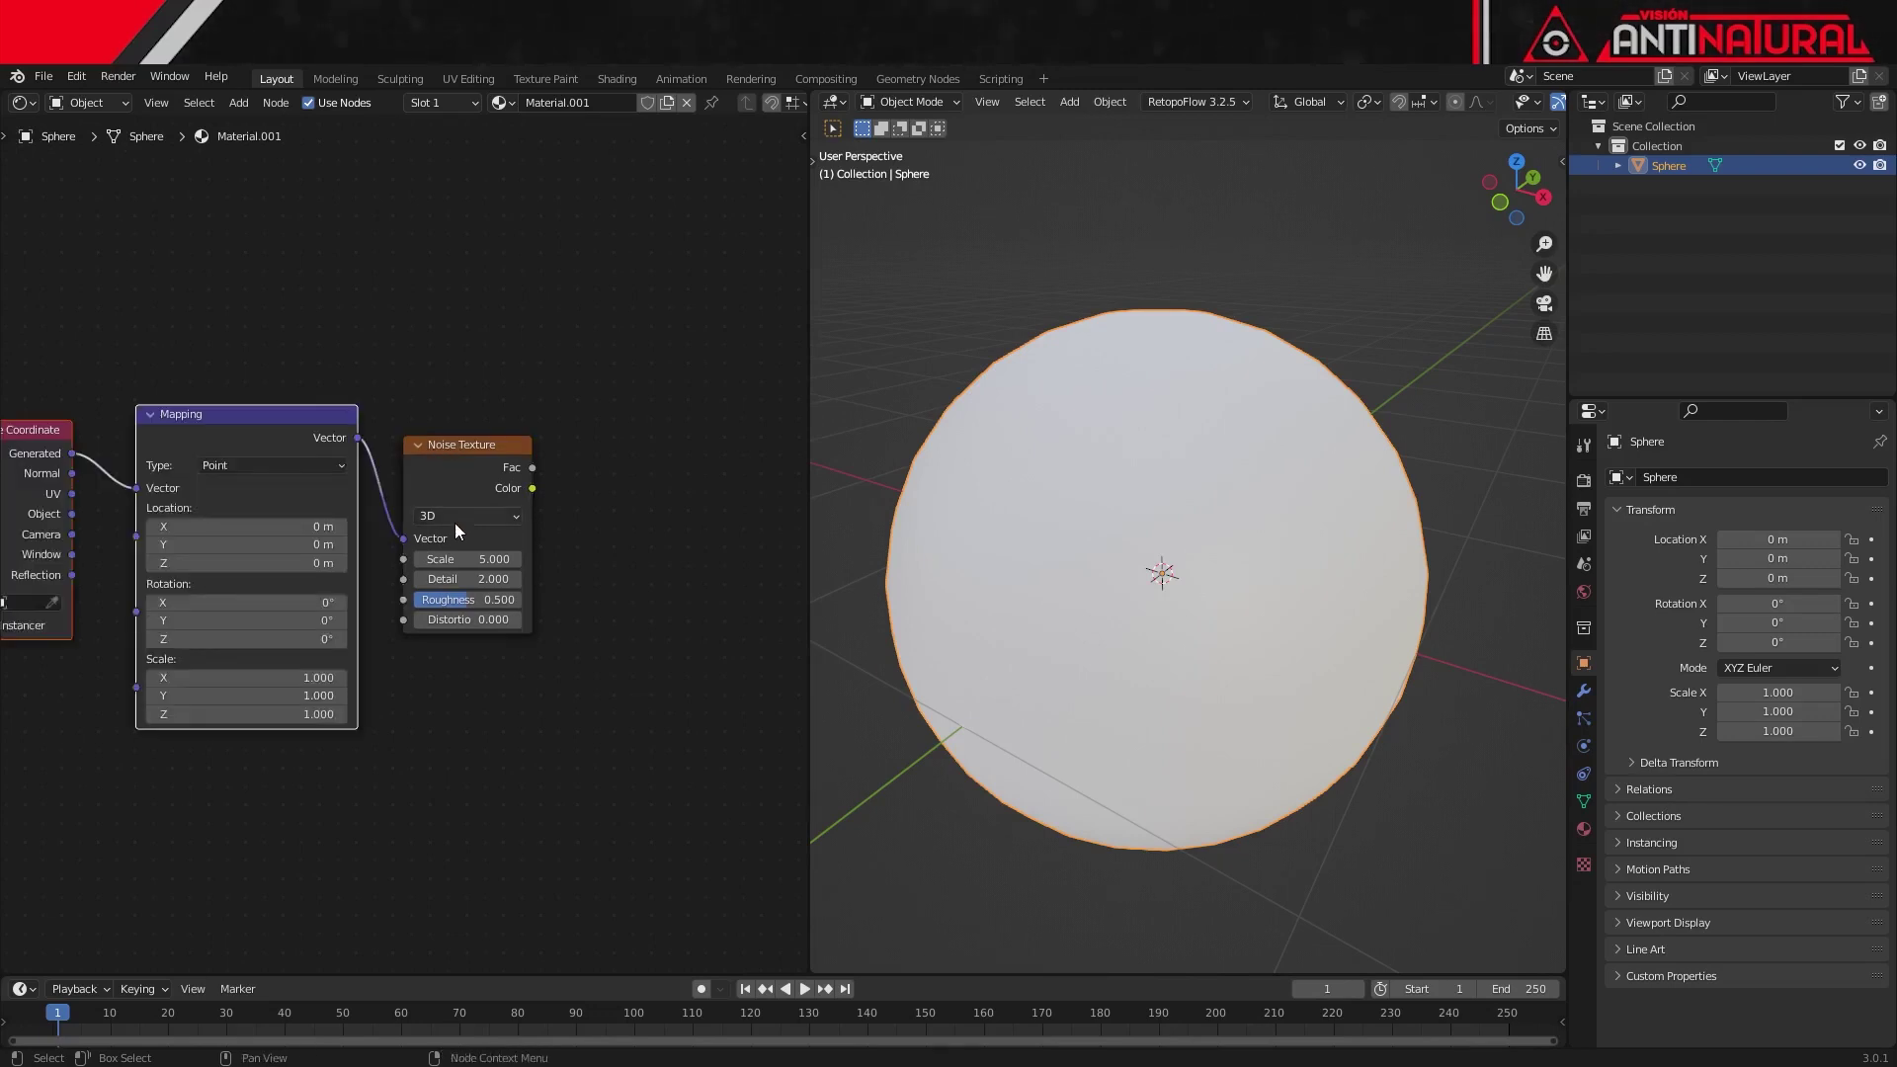
{"action": "middle_click_drag", "start_coordinate": [415, 813], "coordinate": [501, 802]}
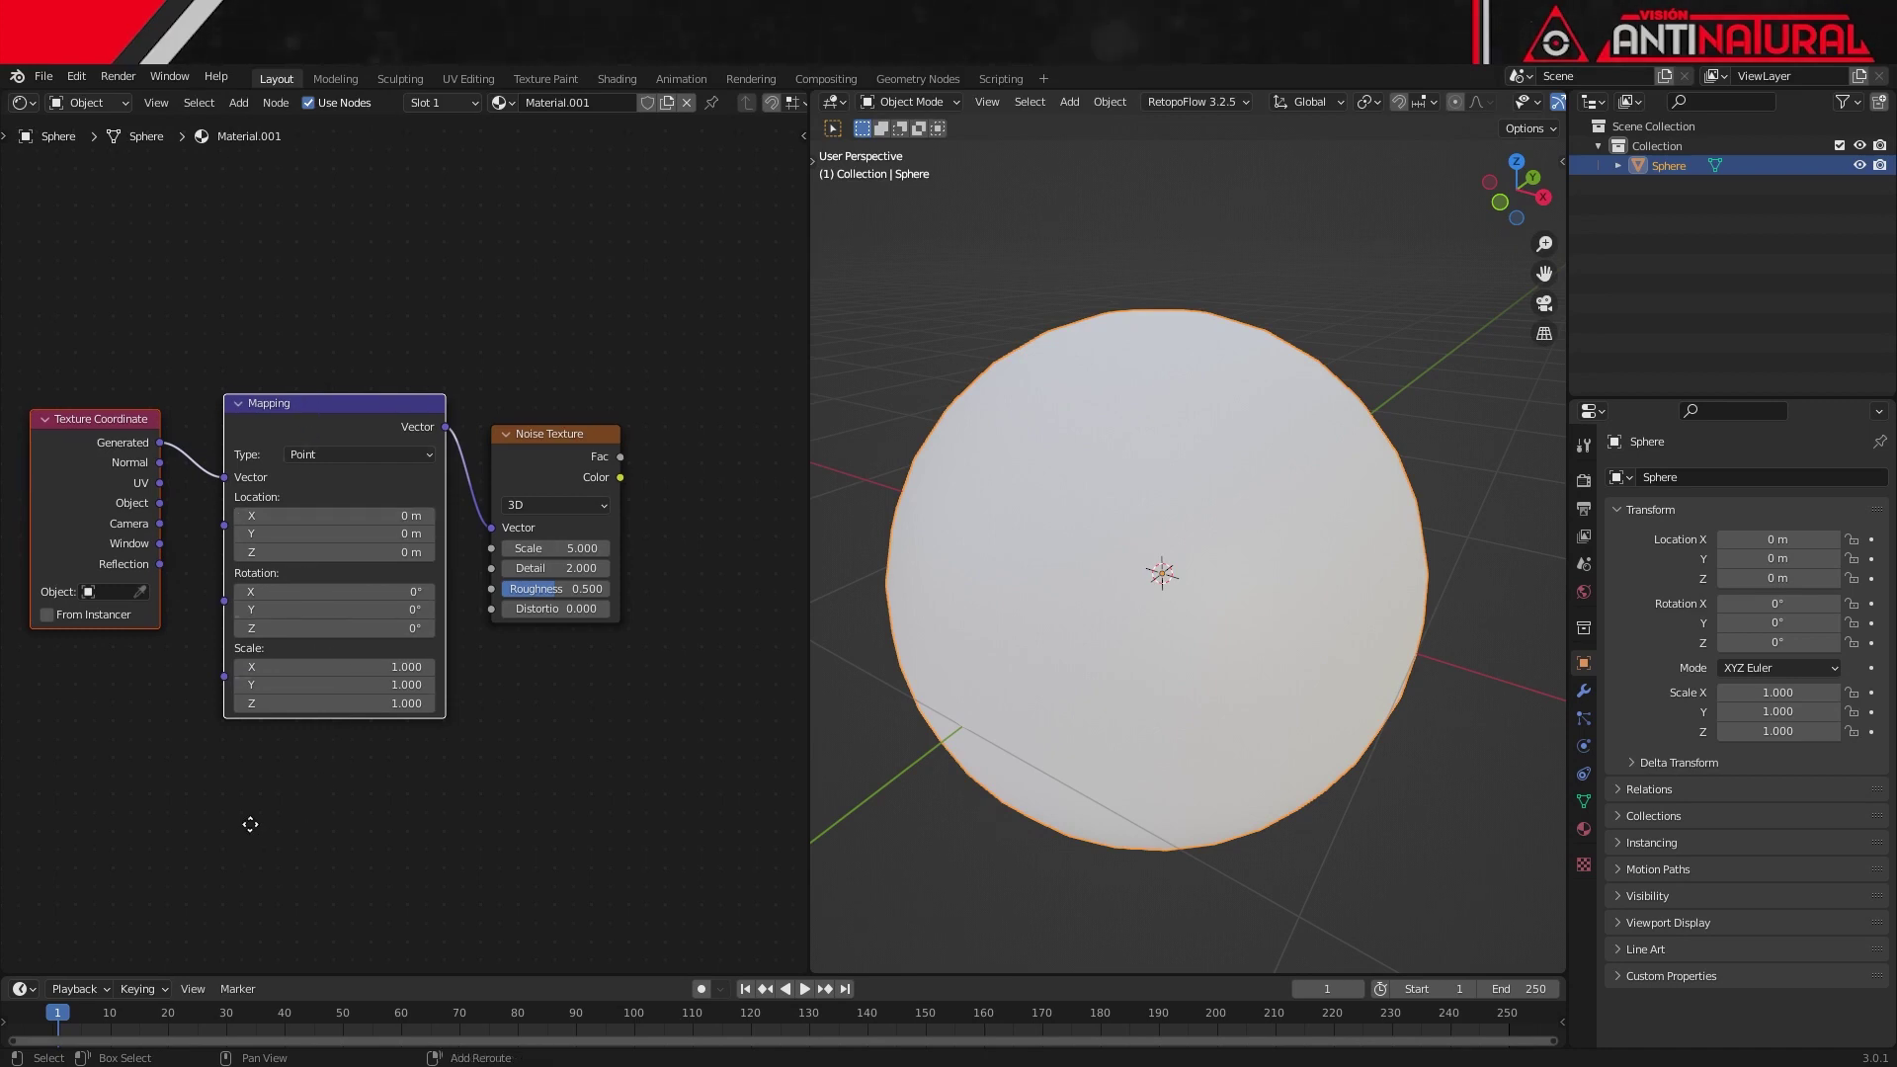
{"action": "middle_click_drag", "start_coordinate": [241, 826], "coordinate": [329, 791]}
{"action": "key", "text": "shift+a"}
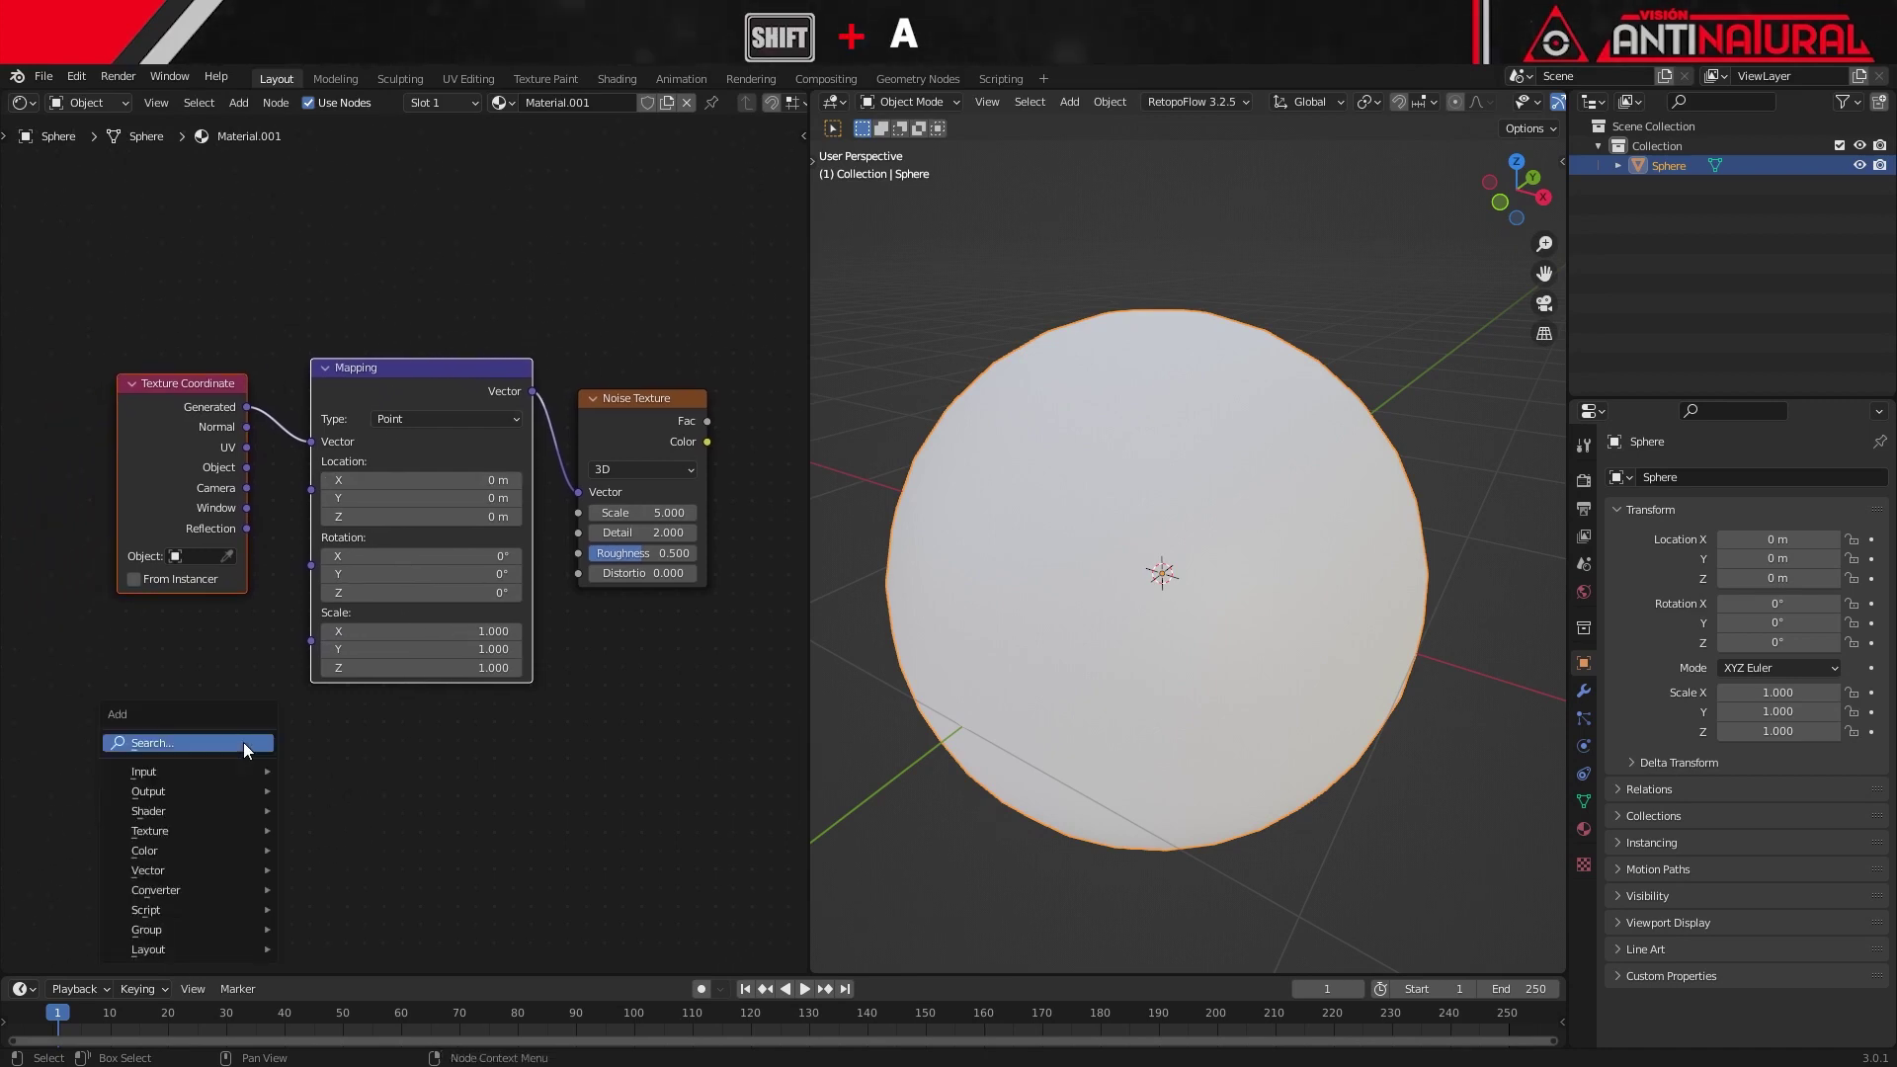
Step: Place a Value node below Texture Coordinate, set it to 1, and wire it into Mapping's Scale
{"action": "left_click", "coordinate": [243, 743]}
{"action": "type", "text": "VALU"}
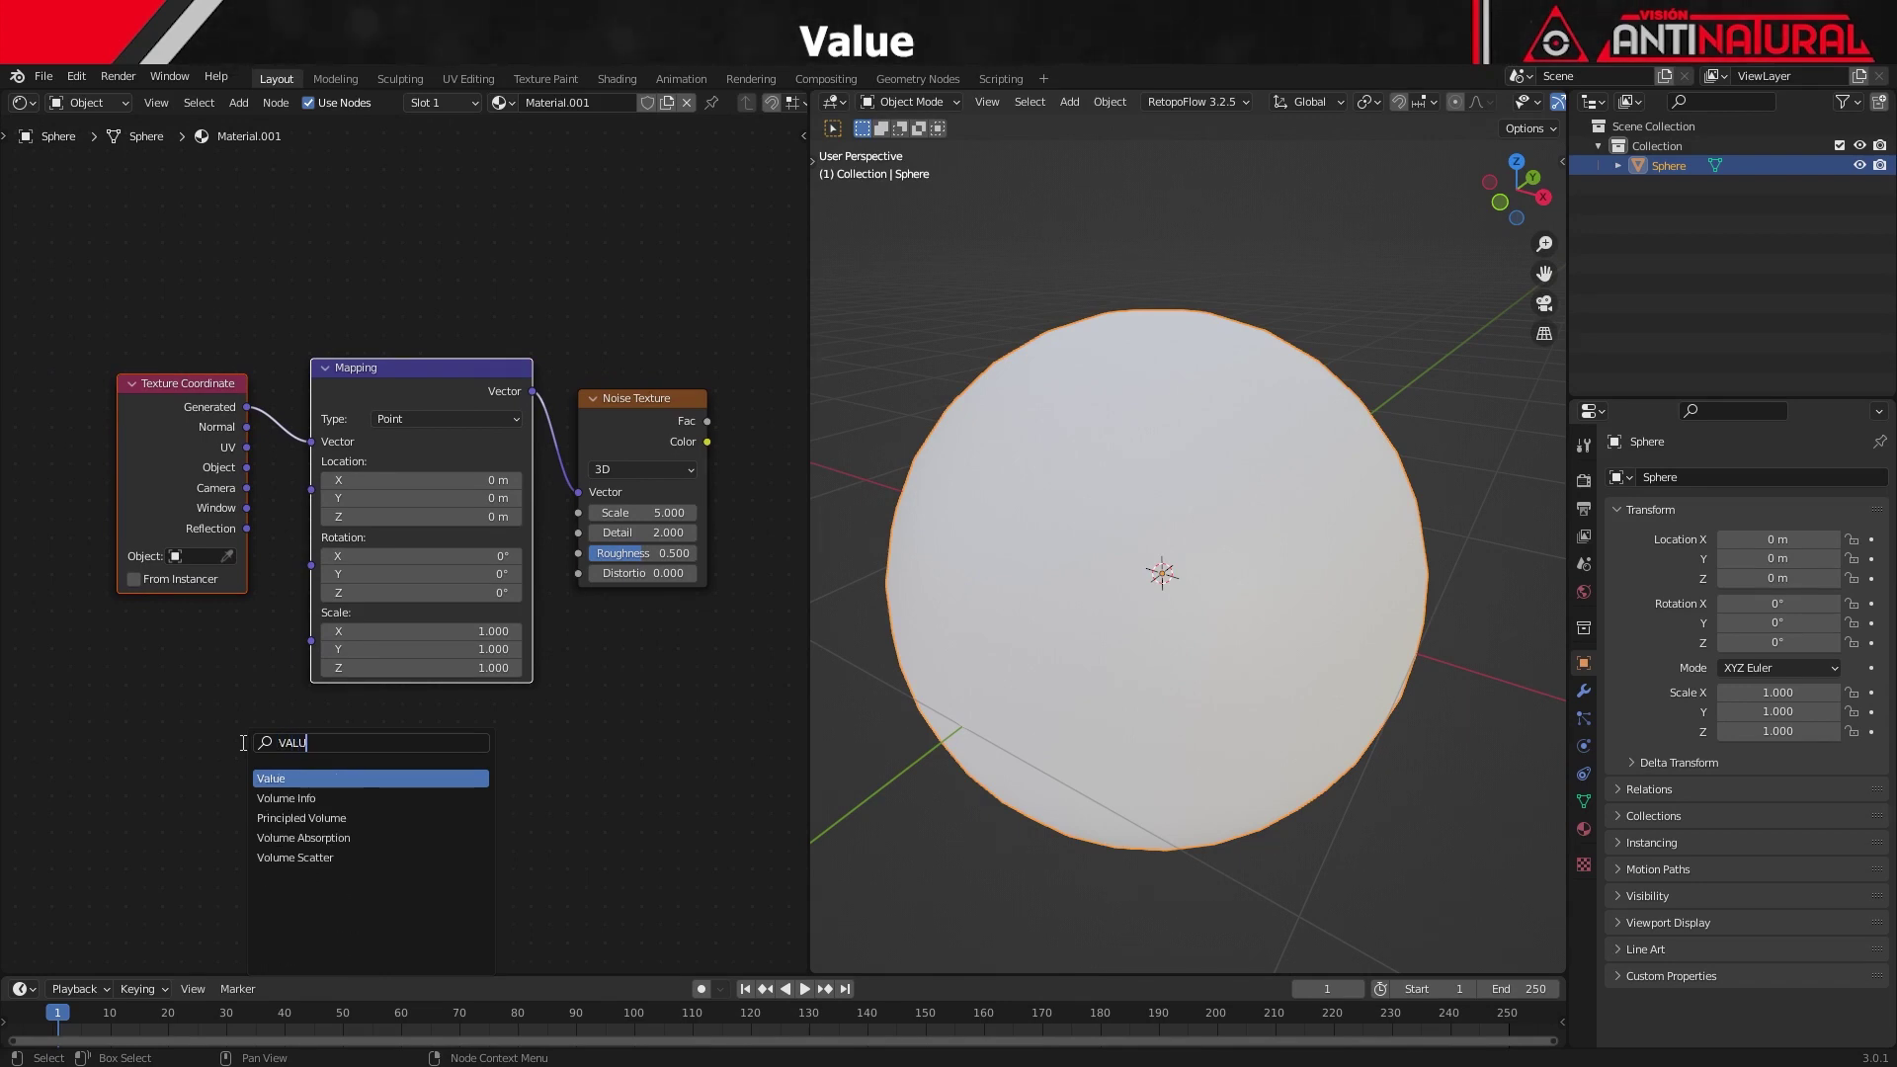
{"action": "key", "text": "Return"}
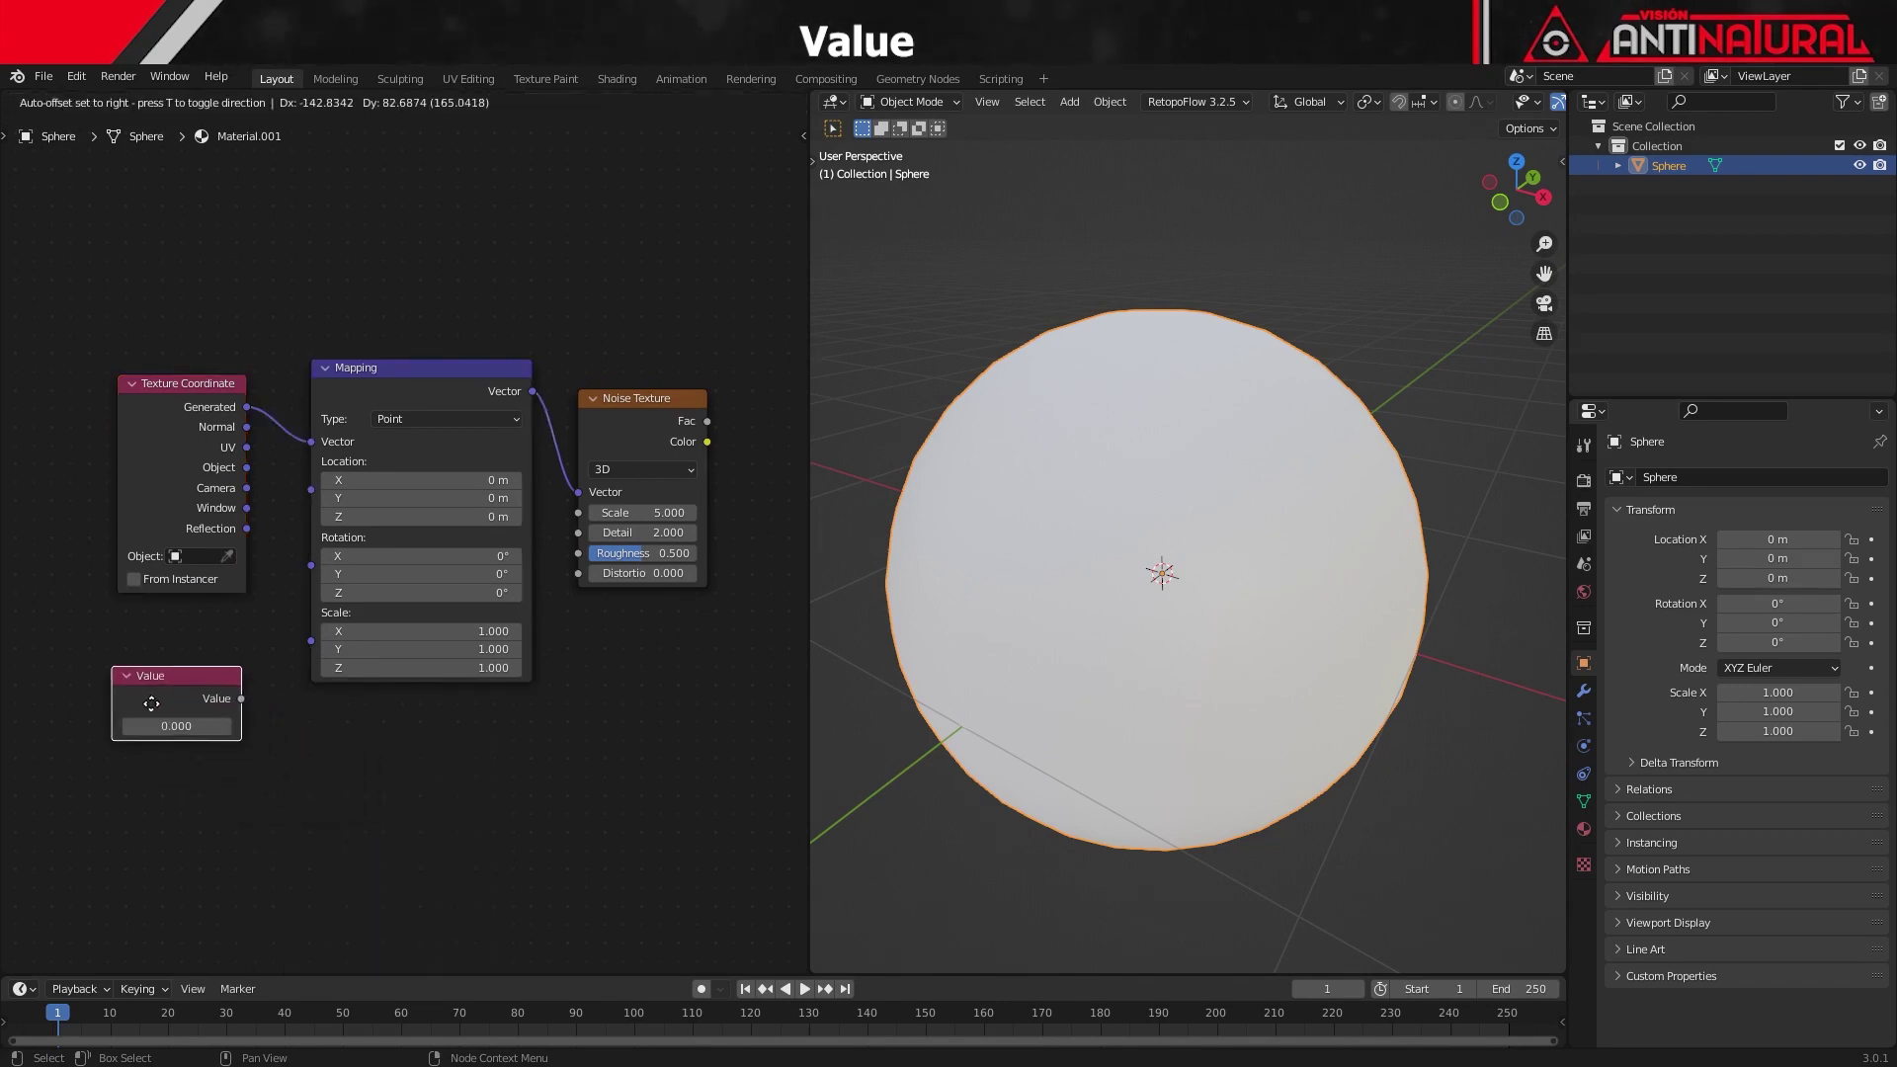
{"action": "left_click", "coordinate": [150, 700]}
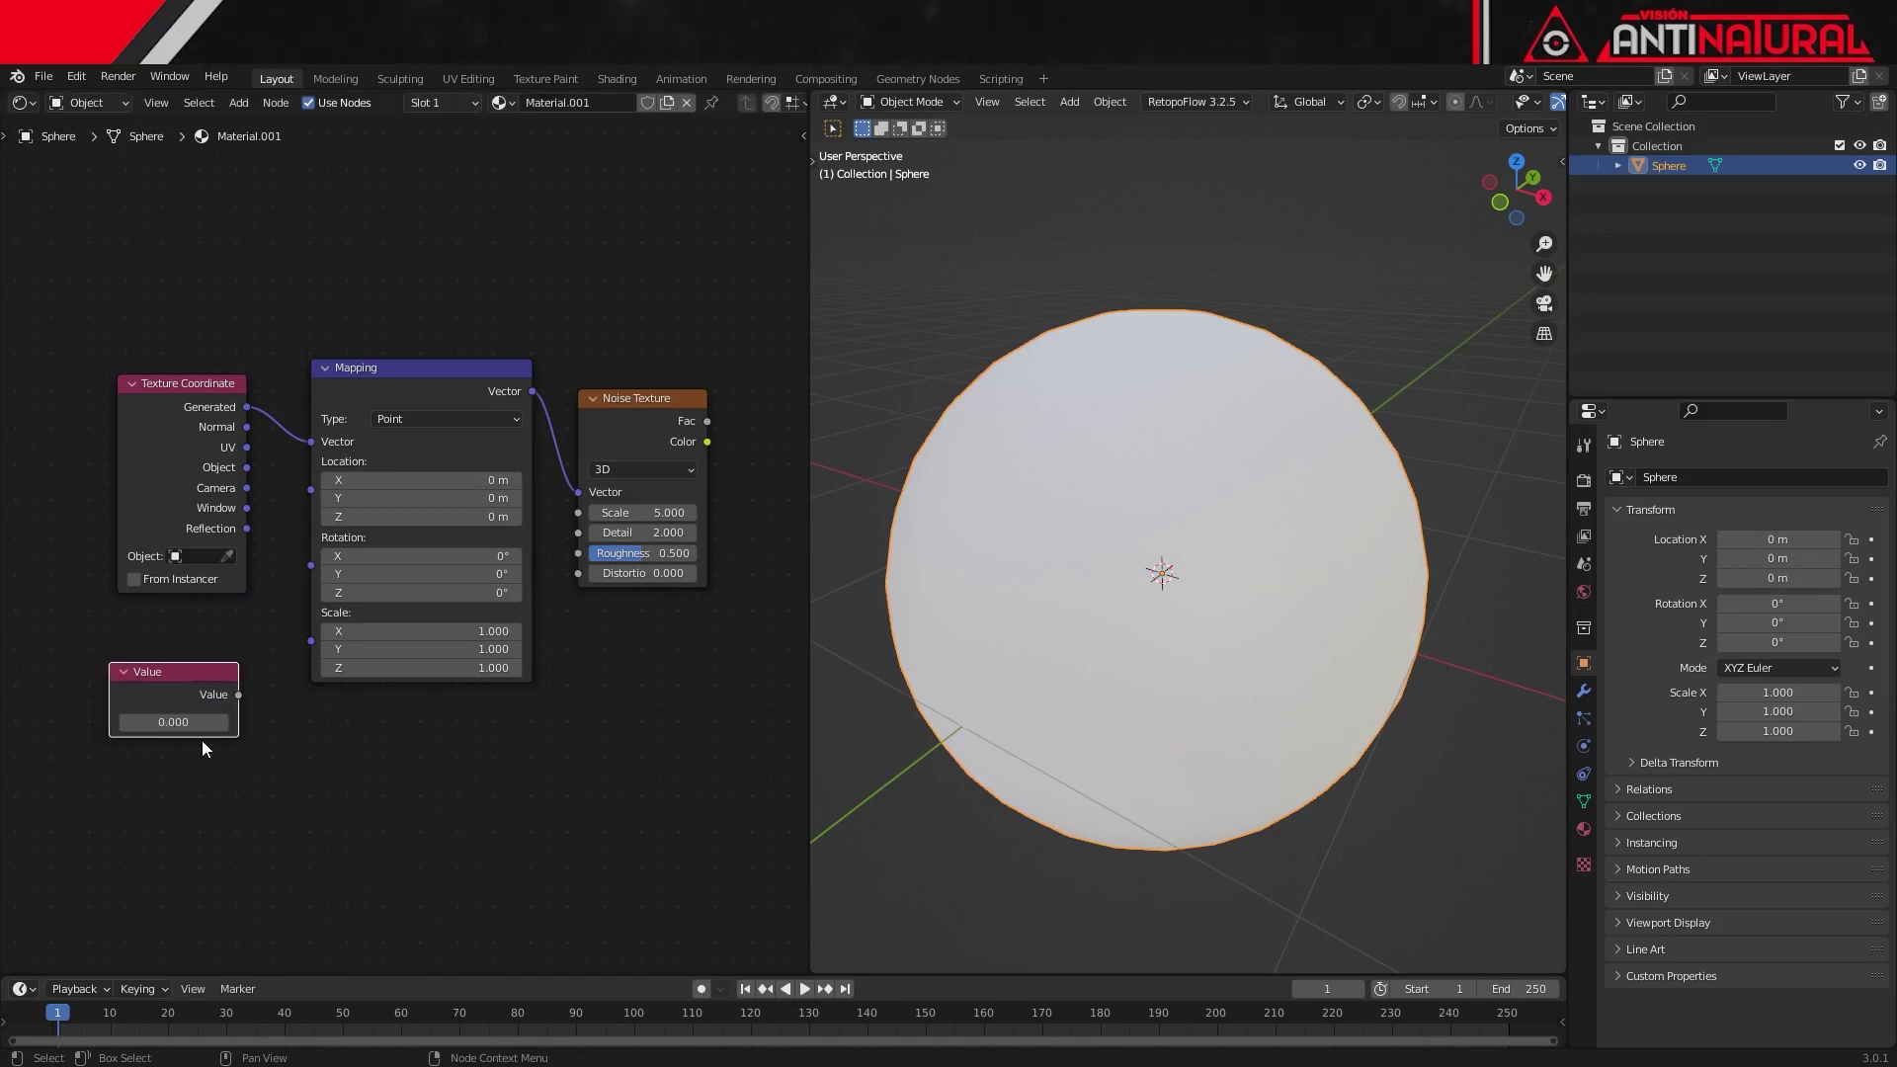
{"action": "type", "text": "1"}
{"action": "key", "text": "Return"}
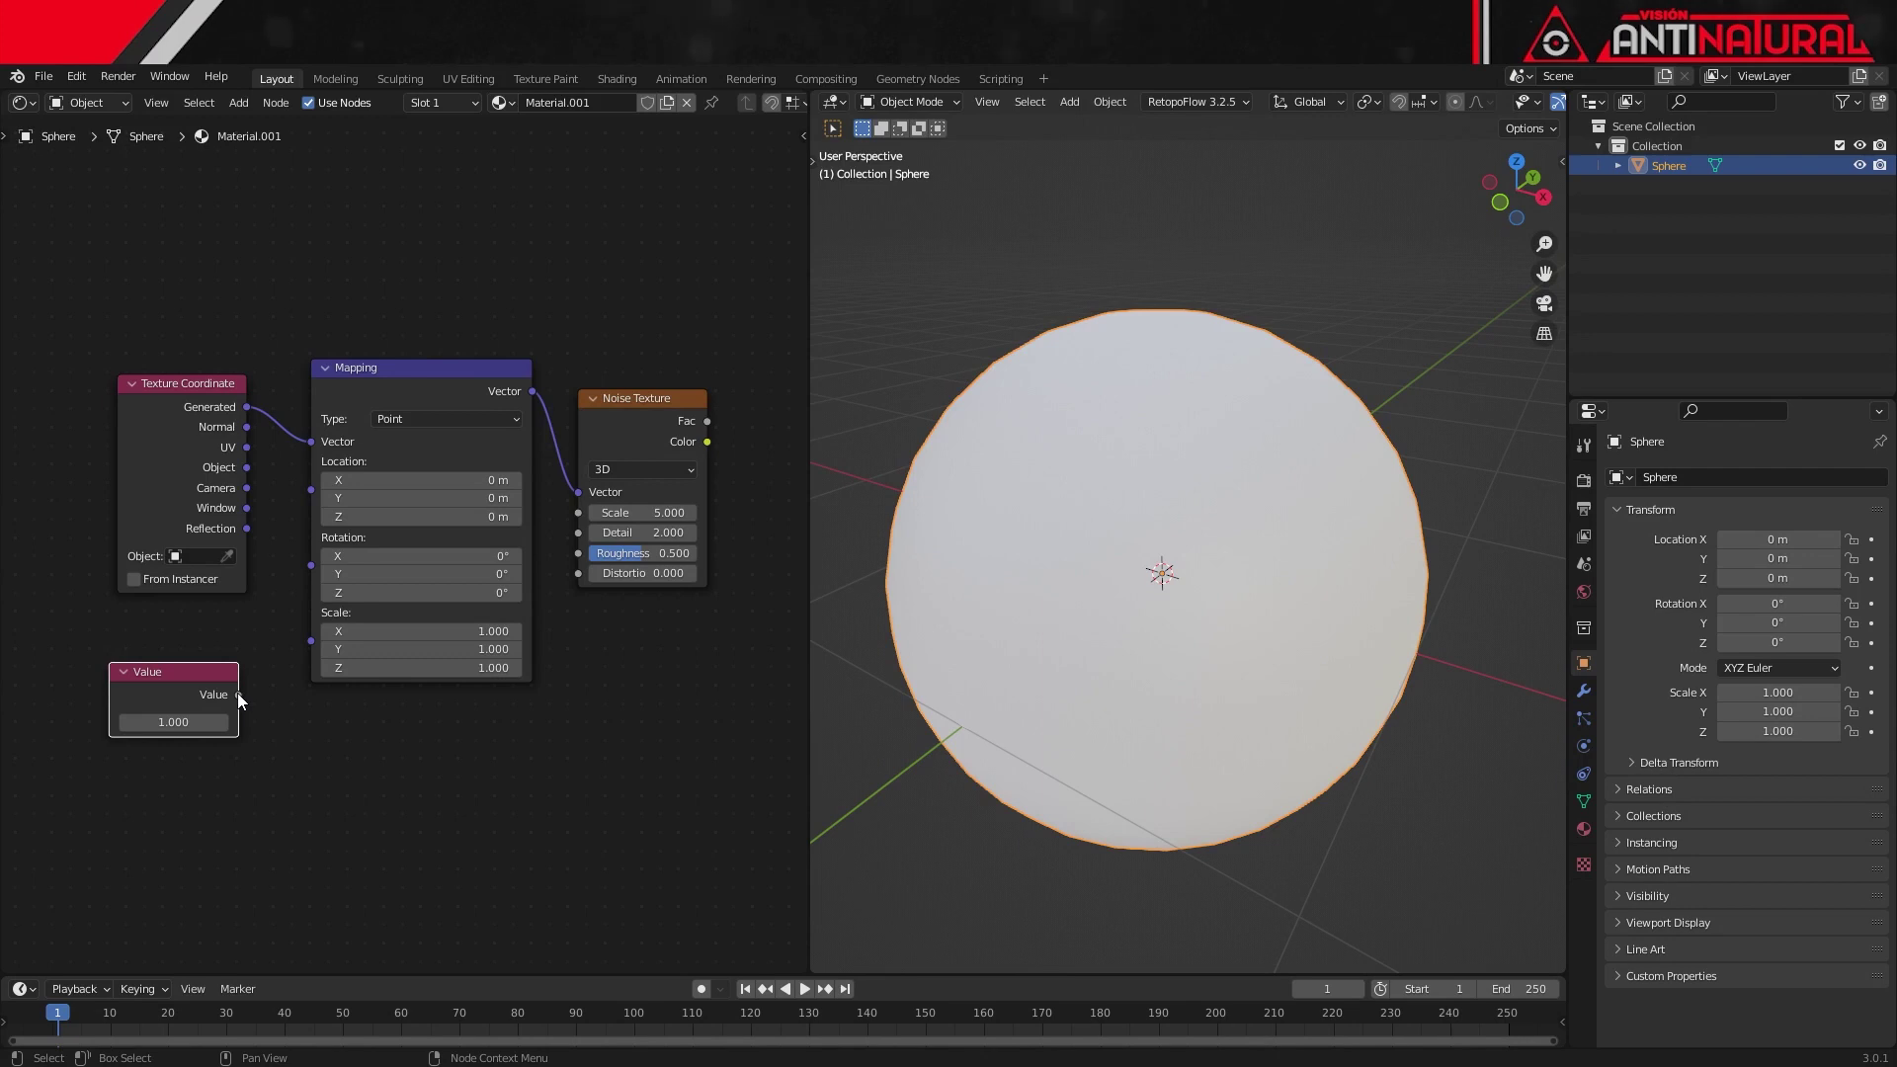
{"action": "left_click_drag", "start_coordinate": [237, 692], "coordinate": [311, 642]}
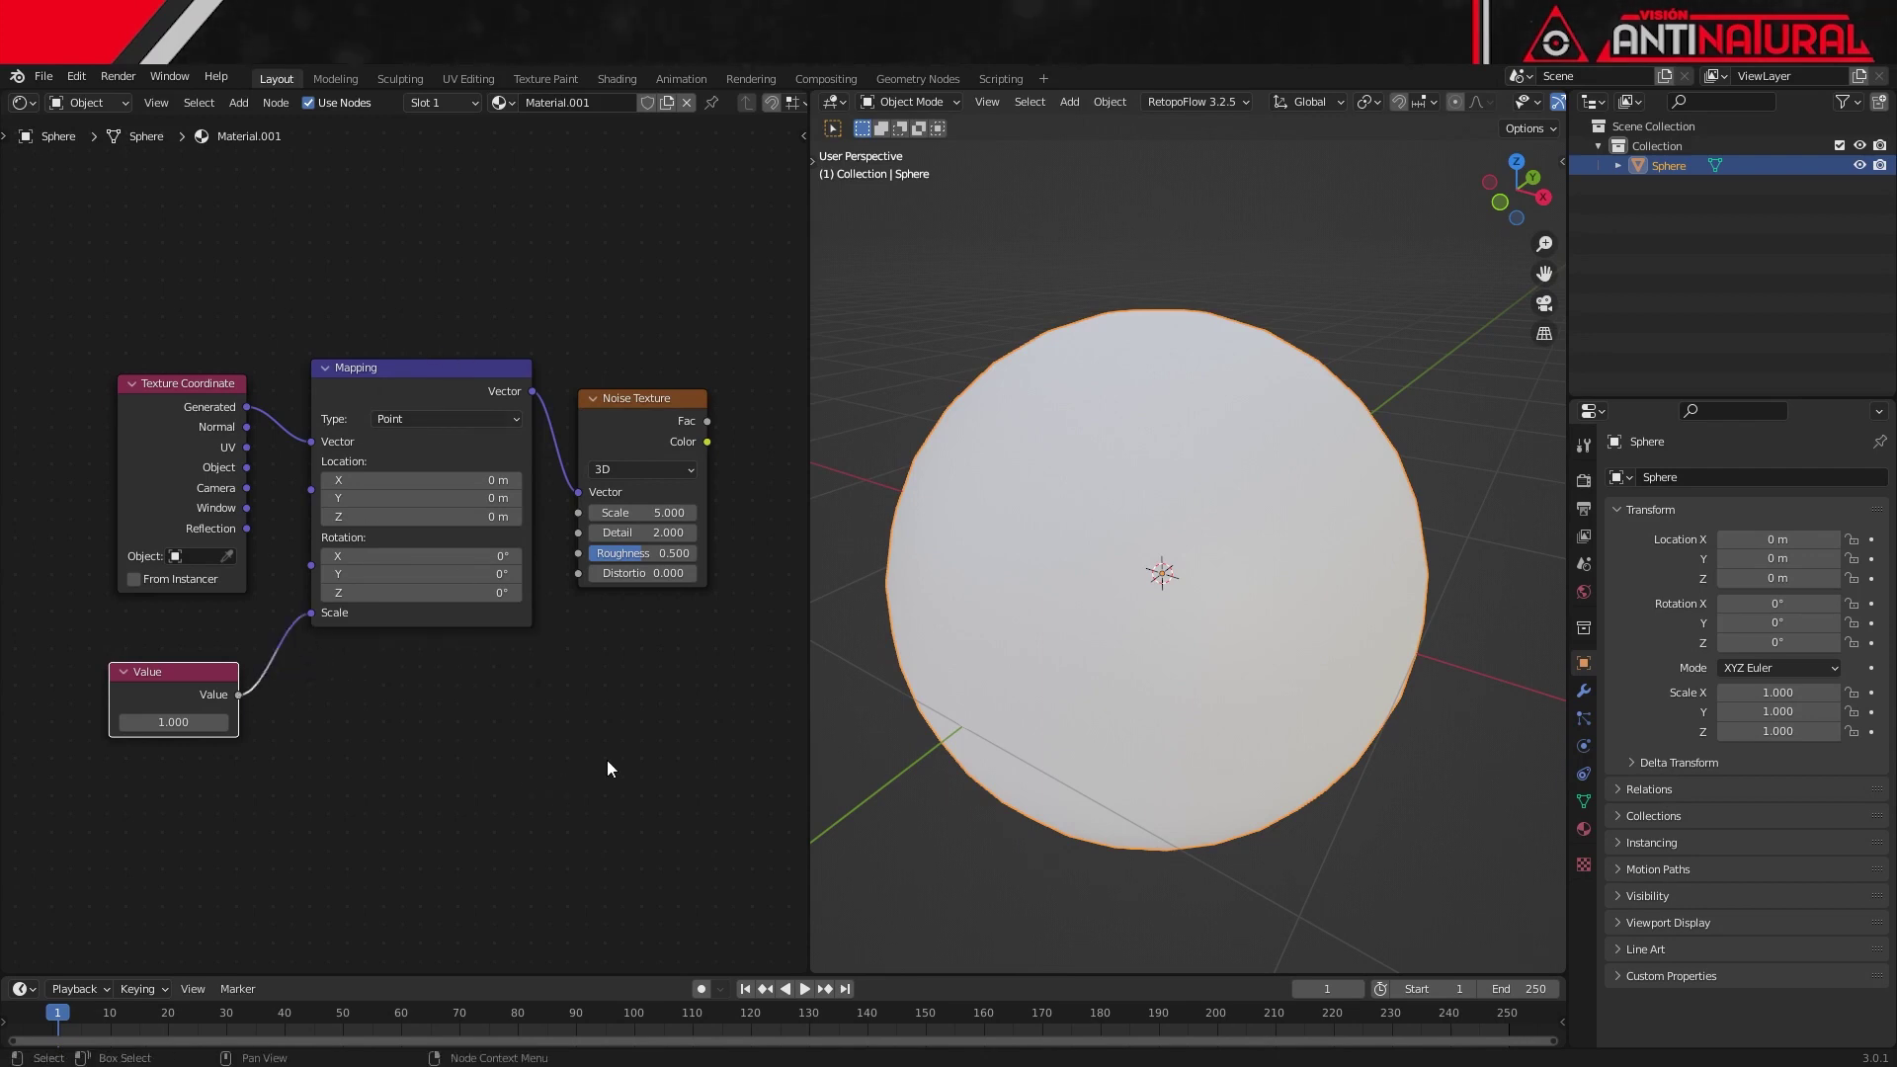
{"action": "middle_click_drag", "start_coordinate": [648, 796], "coordinate": [297, 796]}
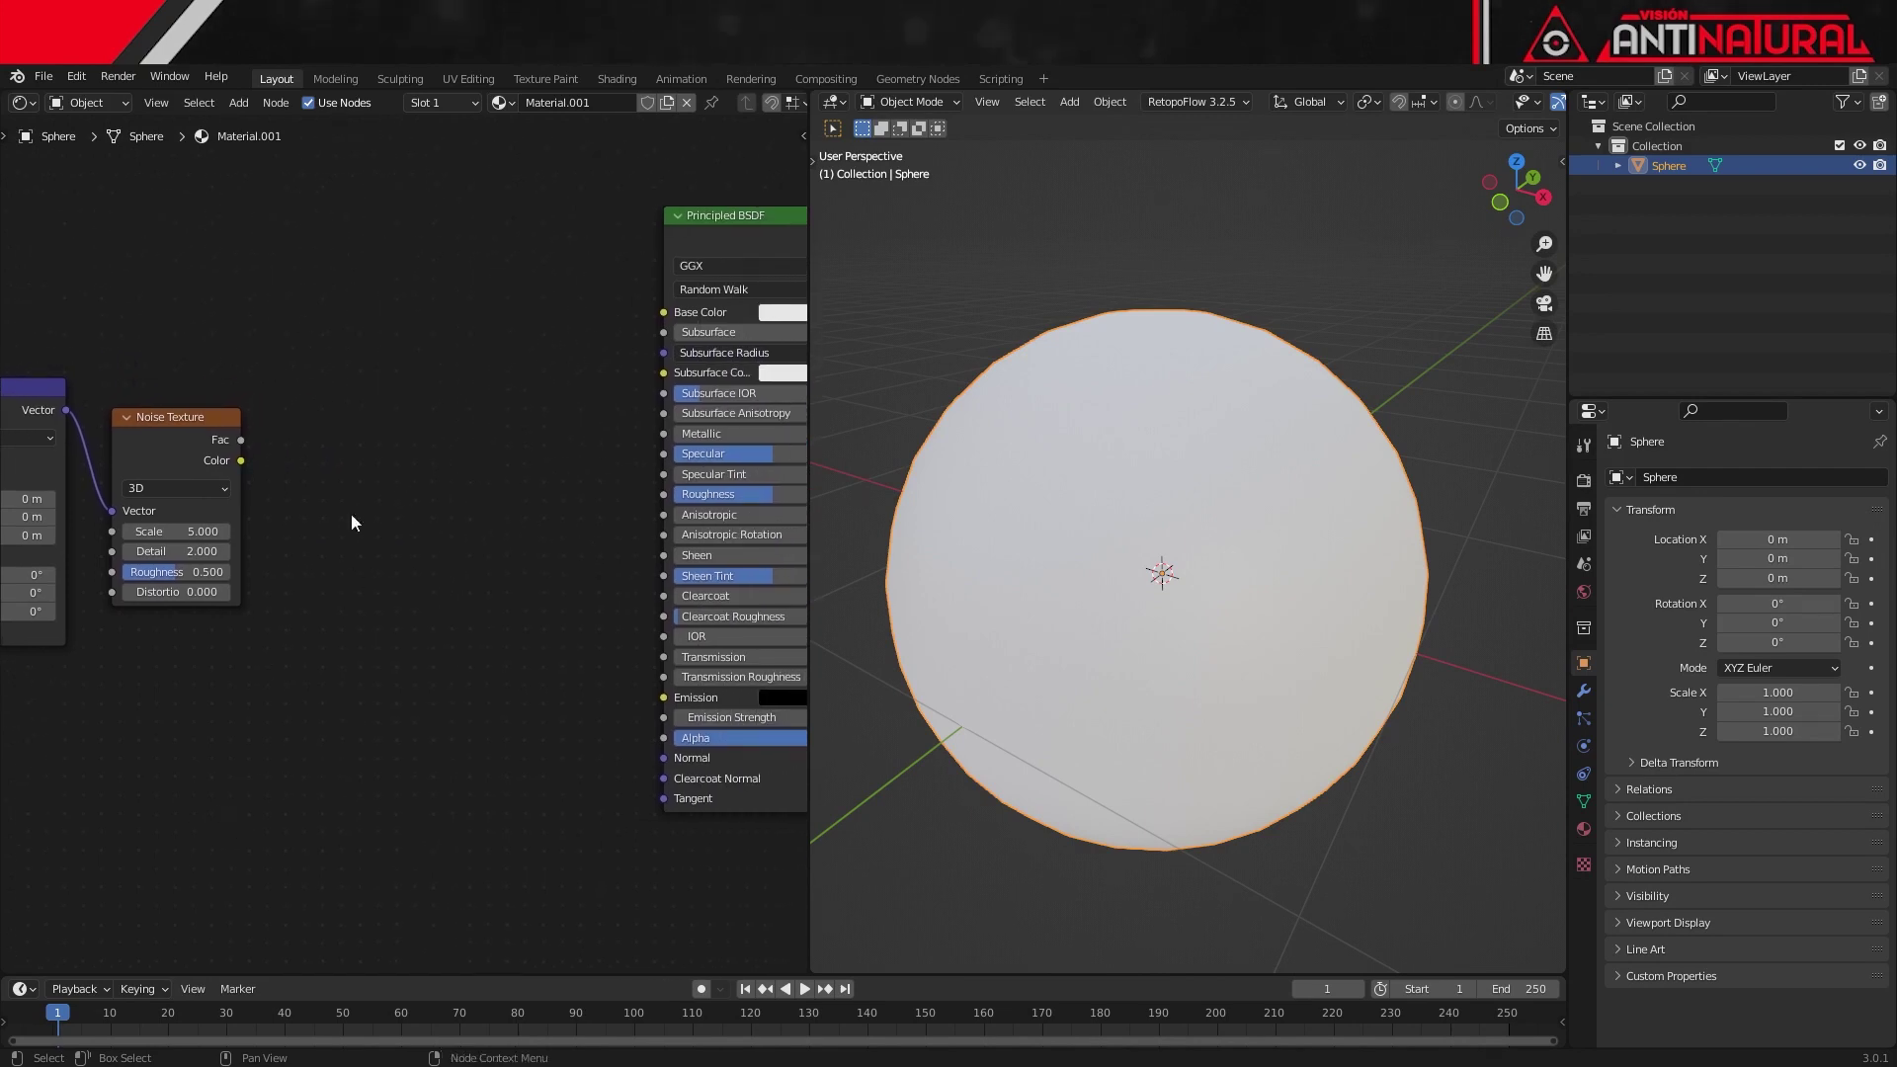
Step: Add a ColorRamp node and duplicate it twice into a column of three ramps
{"action": "key", "text": "shift+a"}
{"action": "left_click", "coordinate": [386, 322]}
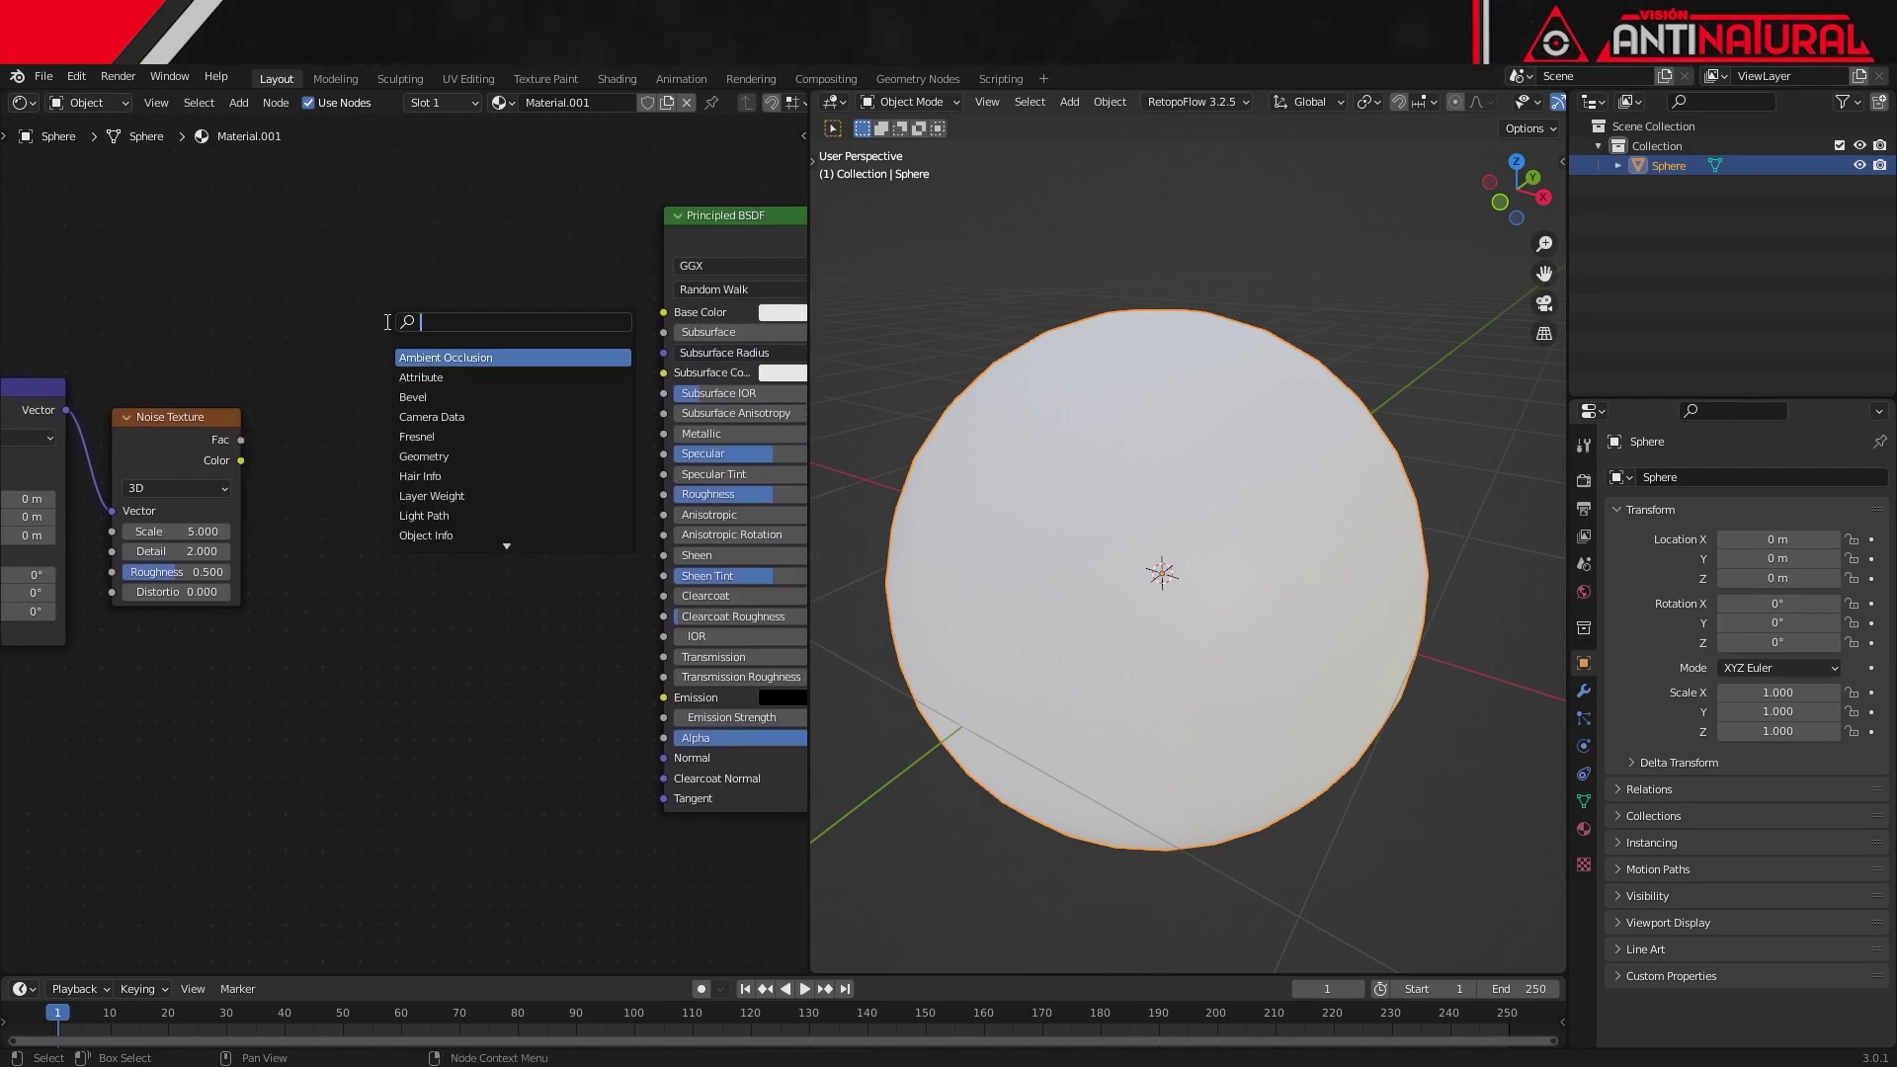
{"action": "type", "text": "COLO"}
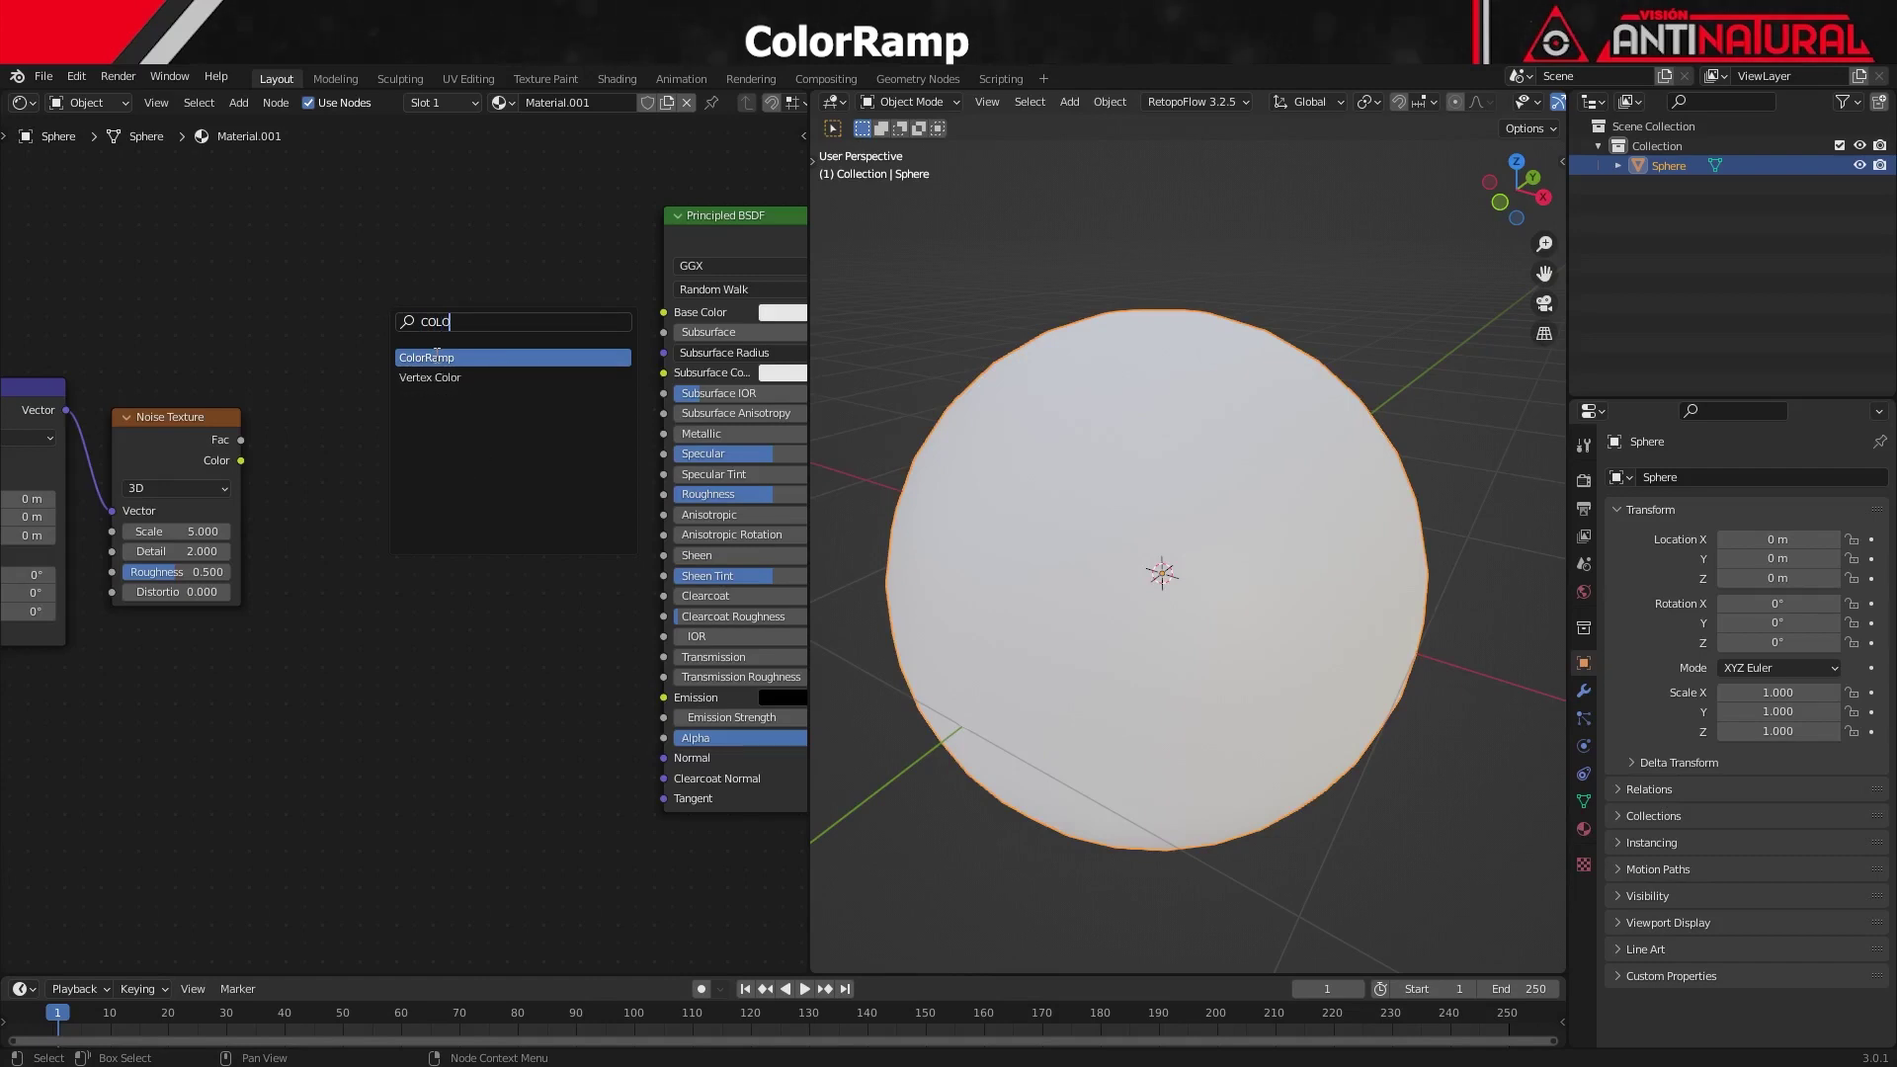
{"action": "left_click", "coordinate": [434, 357]}
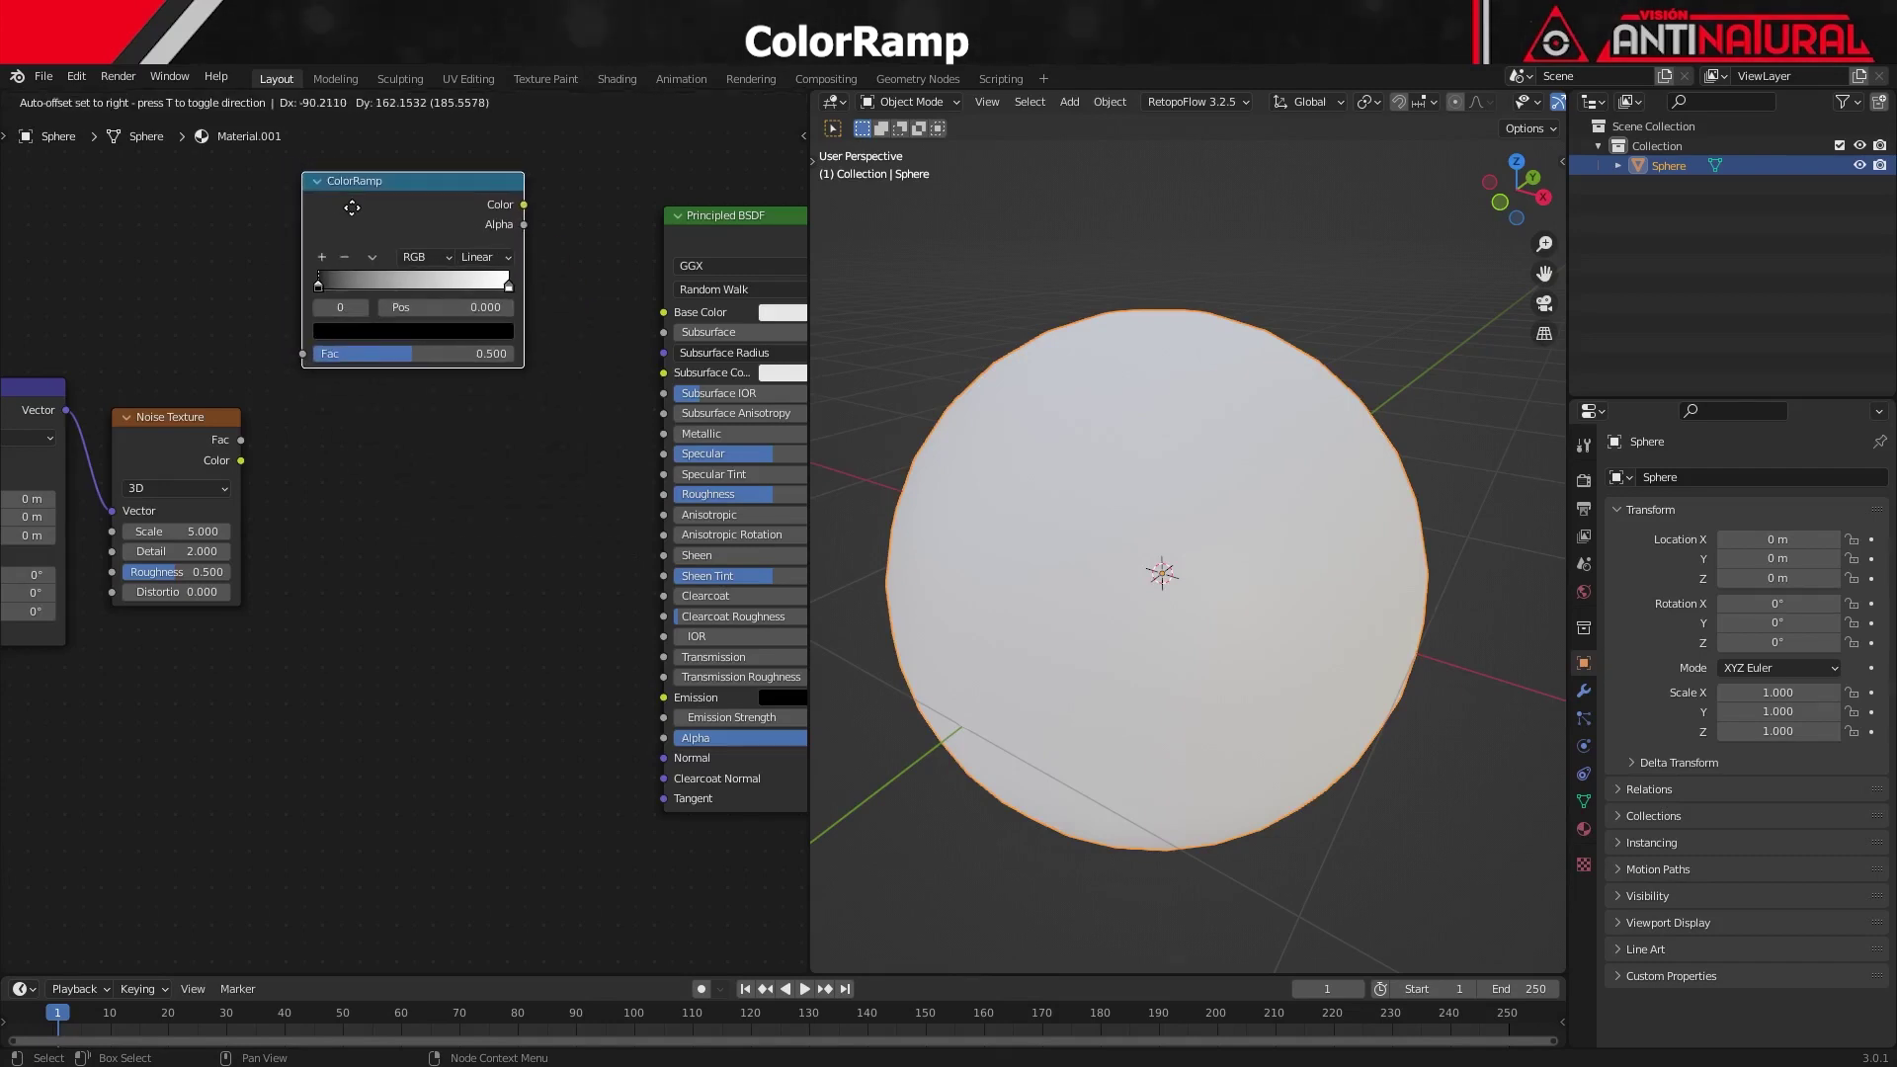
{"action": "left_click", "coordinate": [354, 216]}
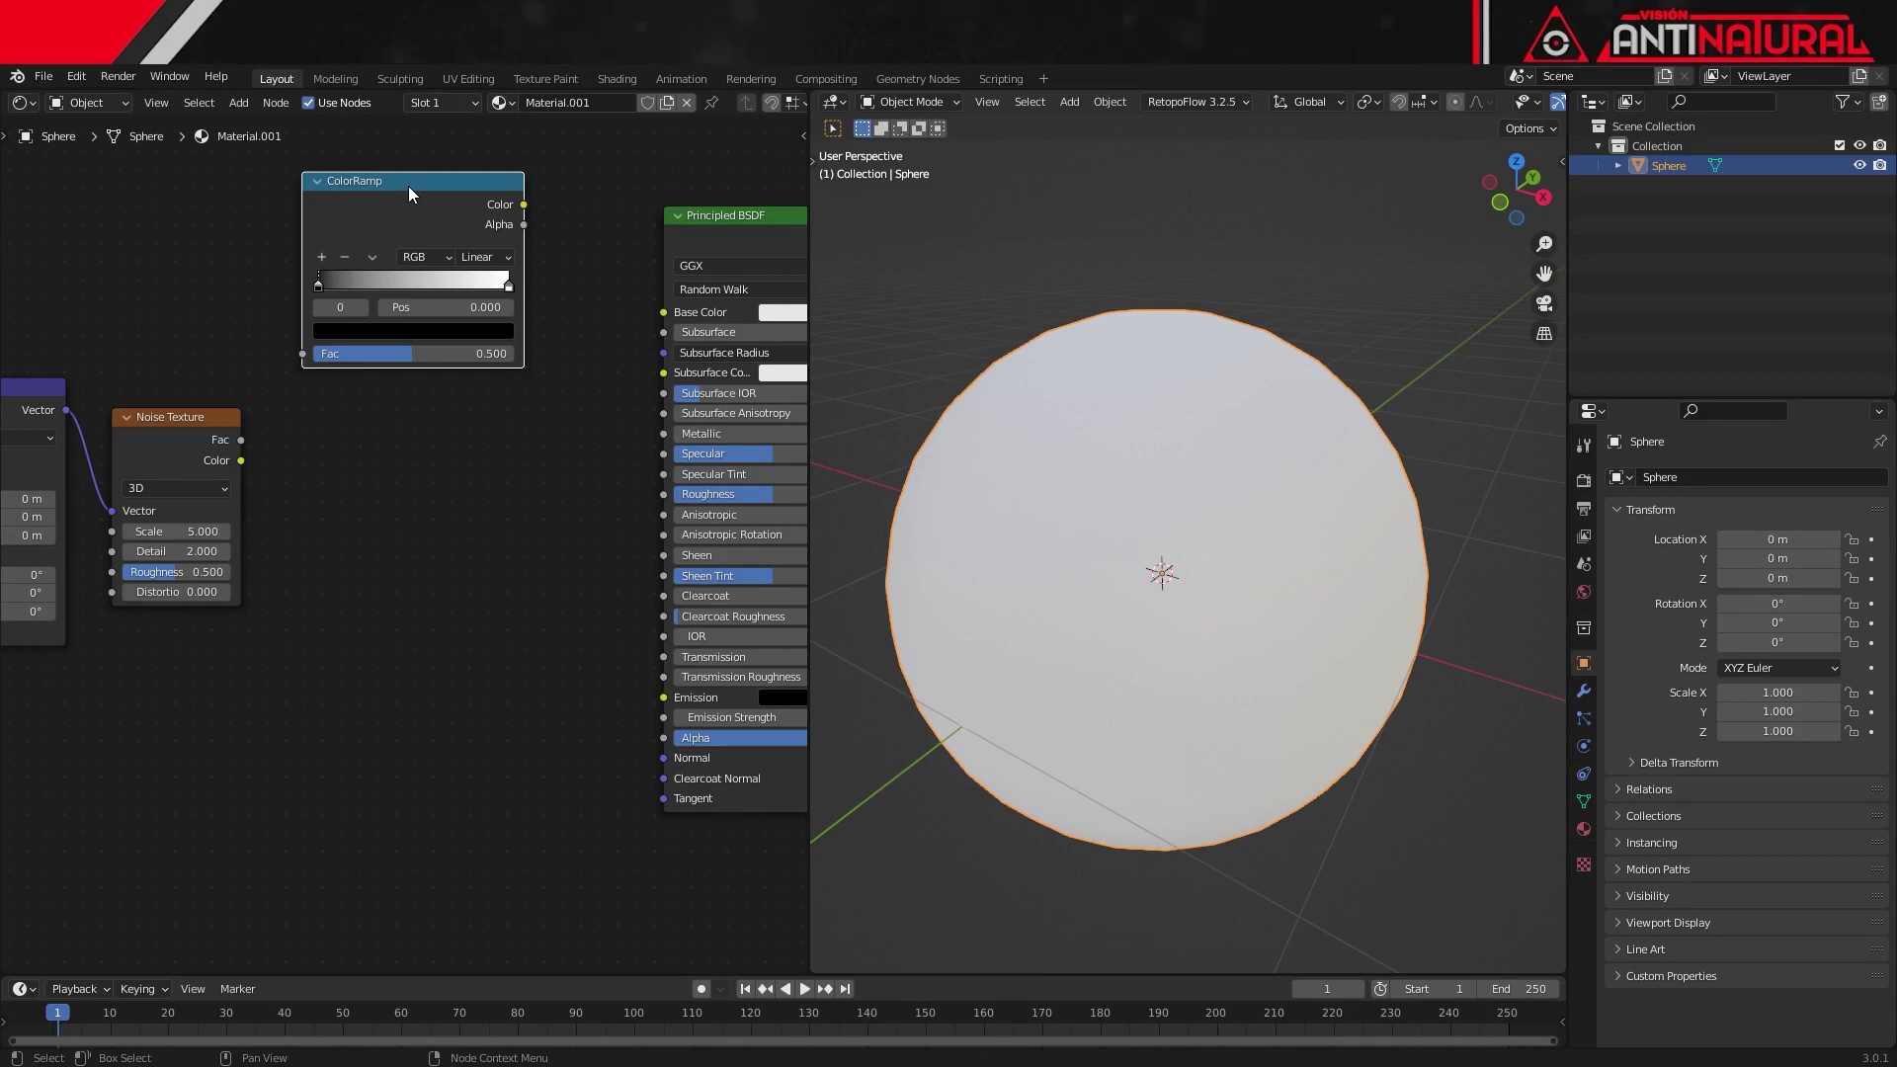
{"action": "key", "text": "shift+d"}
{"action": "left_click", "coordinate": [405, 452]}
{"action": "key", "text": "shift+d"}
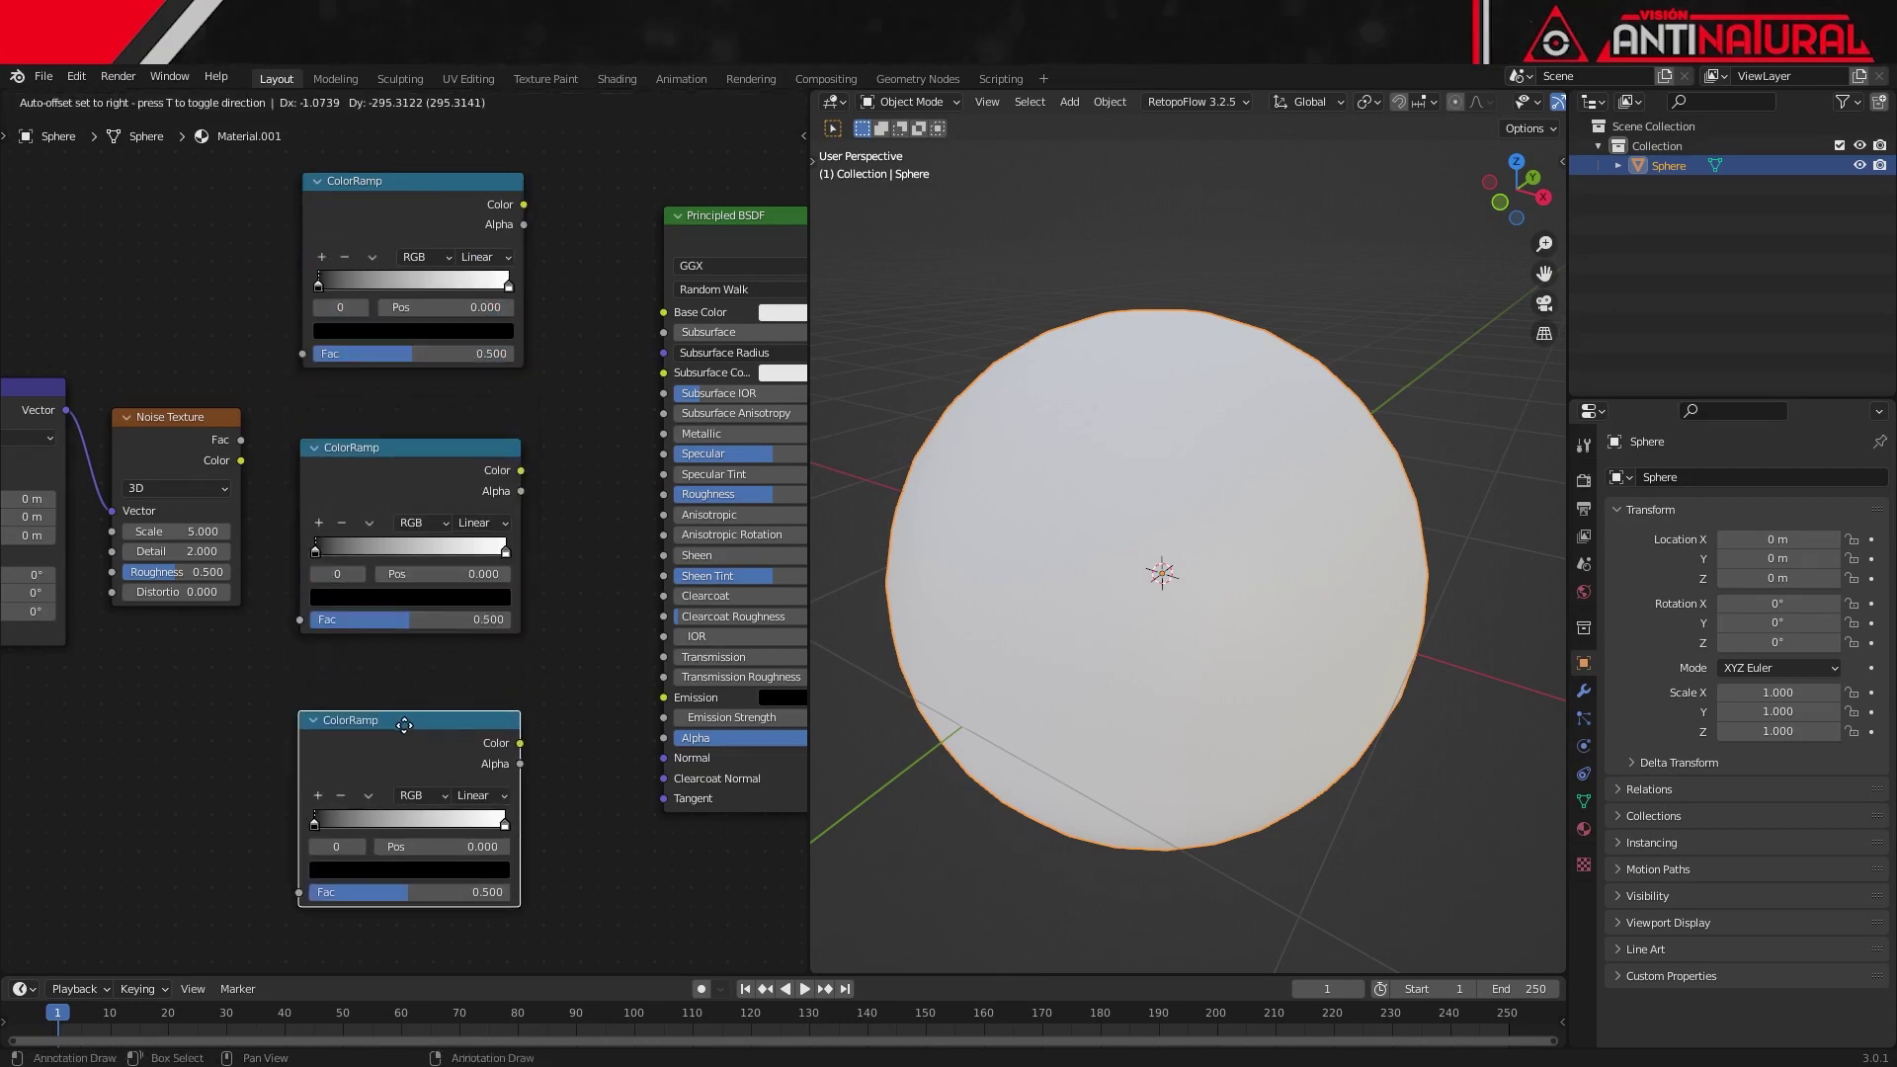
{"action": "left_click", "coordinate": [410, 733]}
Step: Add a Bump node and position it beside the bottom ColorRamp
{"action": "middle_click_drag", "start_coordinate": [597, 805], "coordinate": [458, 585]}
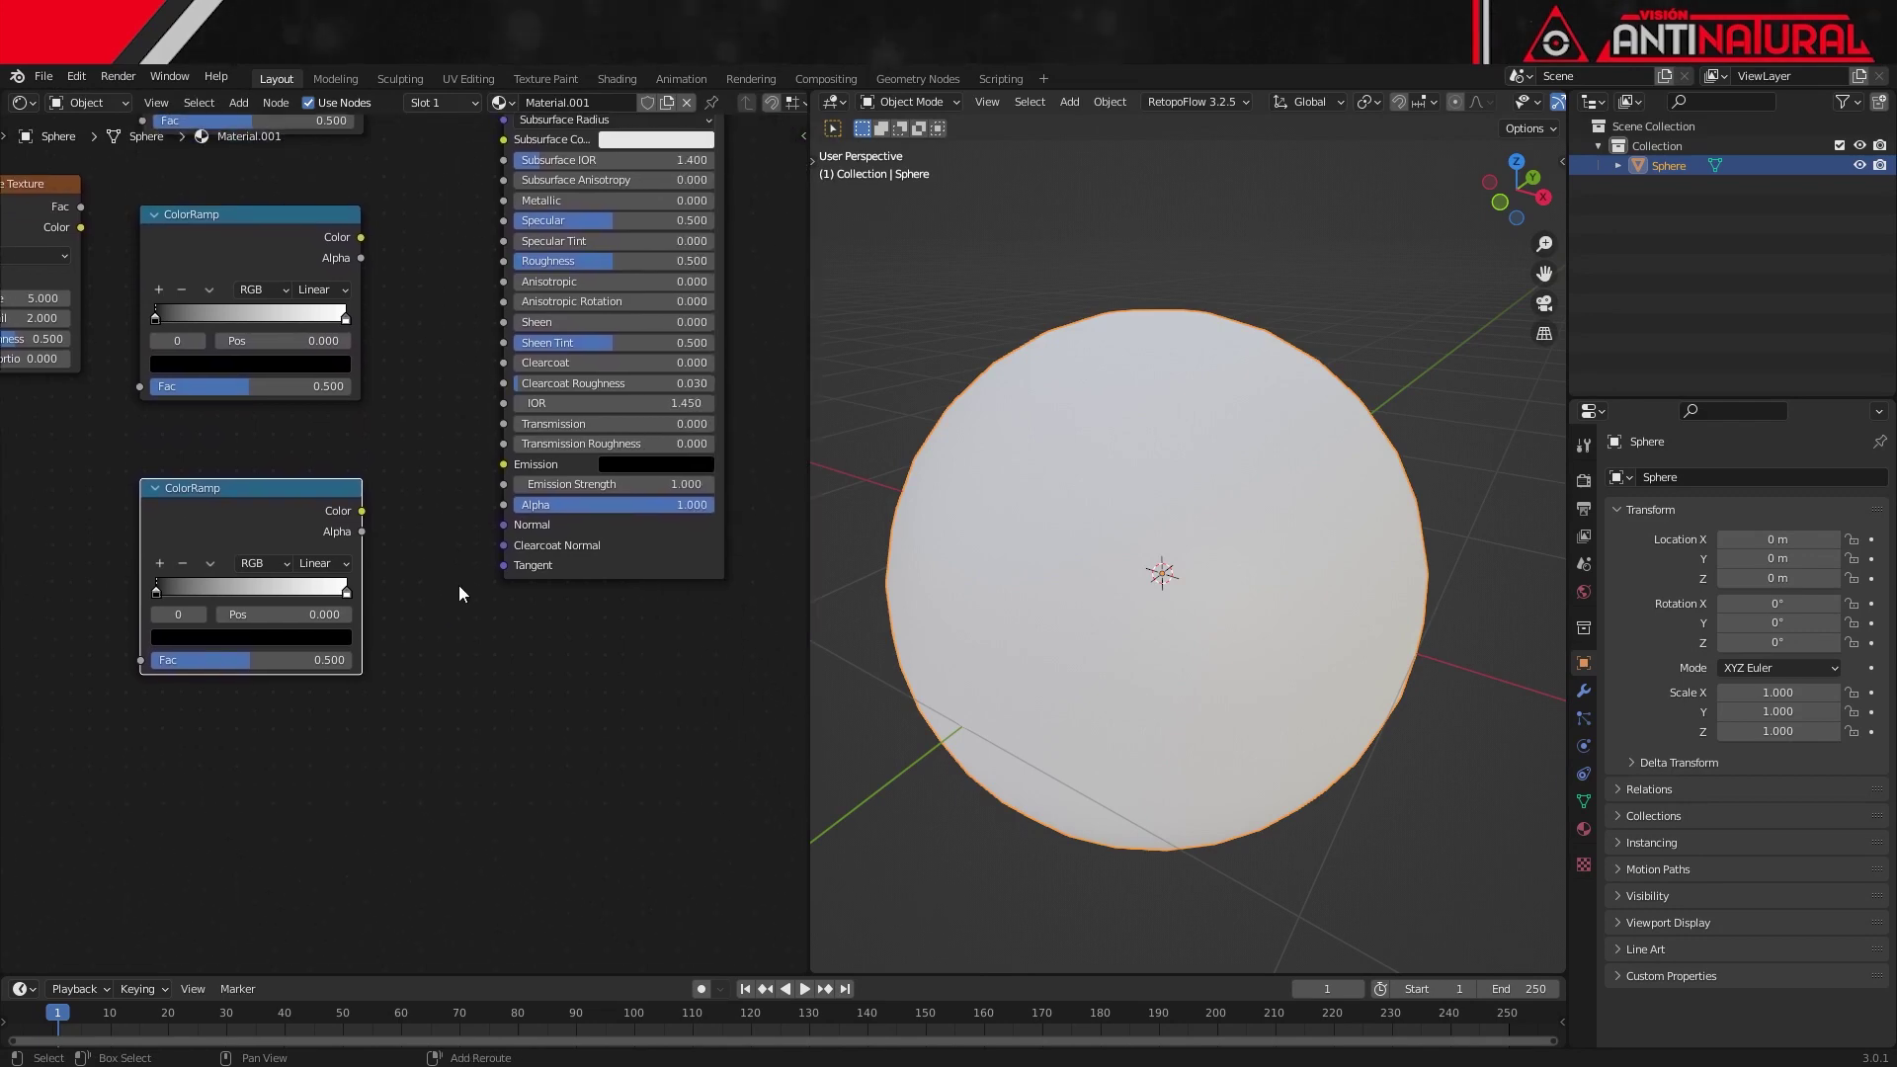
{"action": "key", "text": "shift+a"}
{"action": "left_click", "coordinate": [478, 710]}
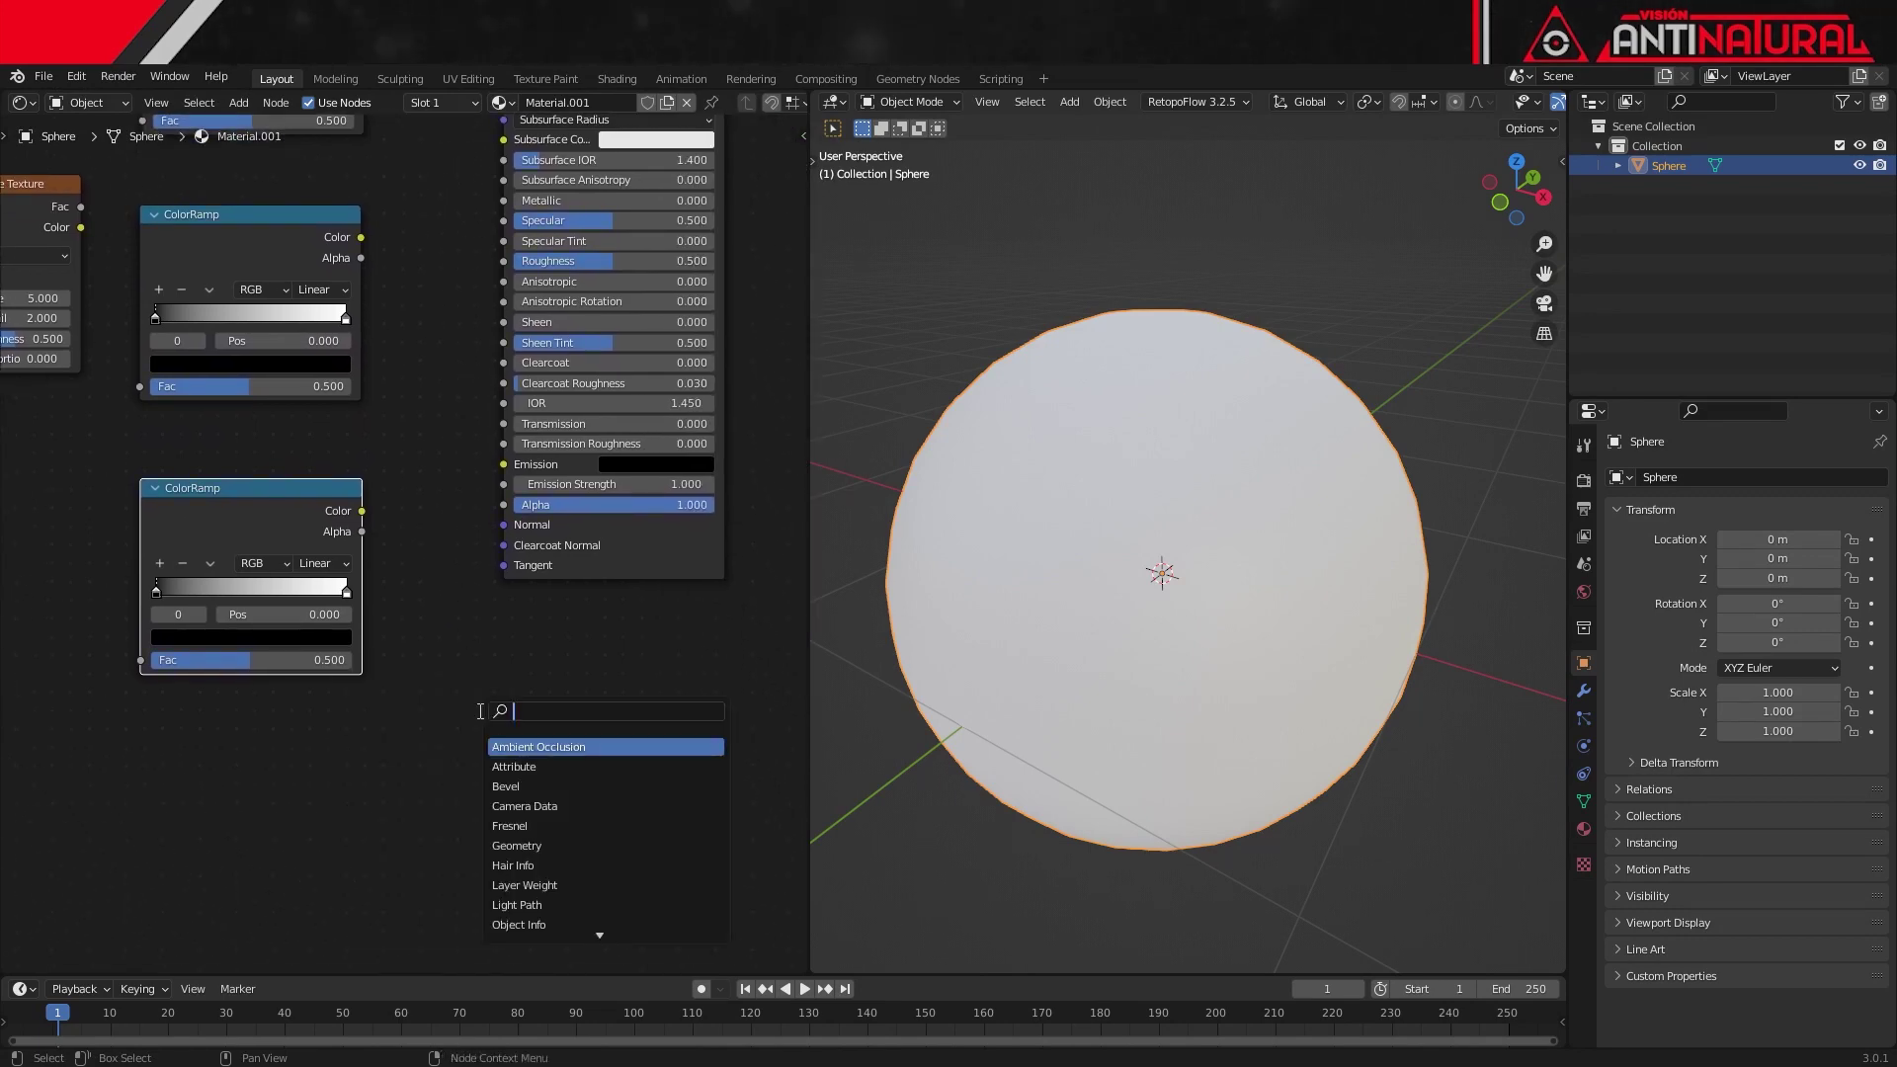
{"action": "type", "text": "BUMP"}
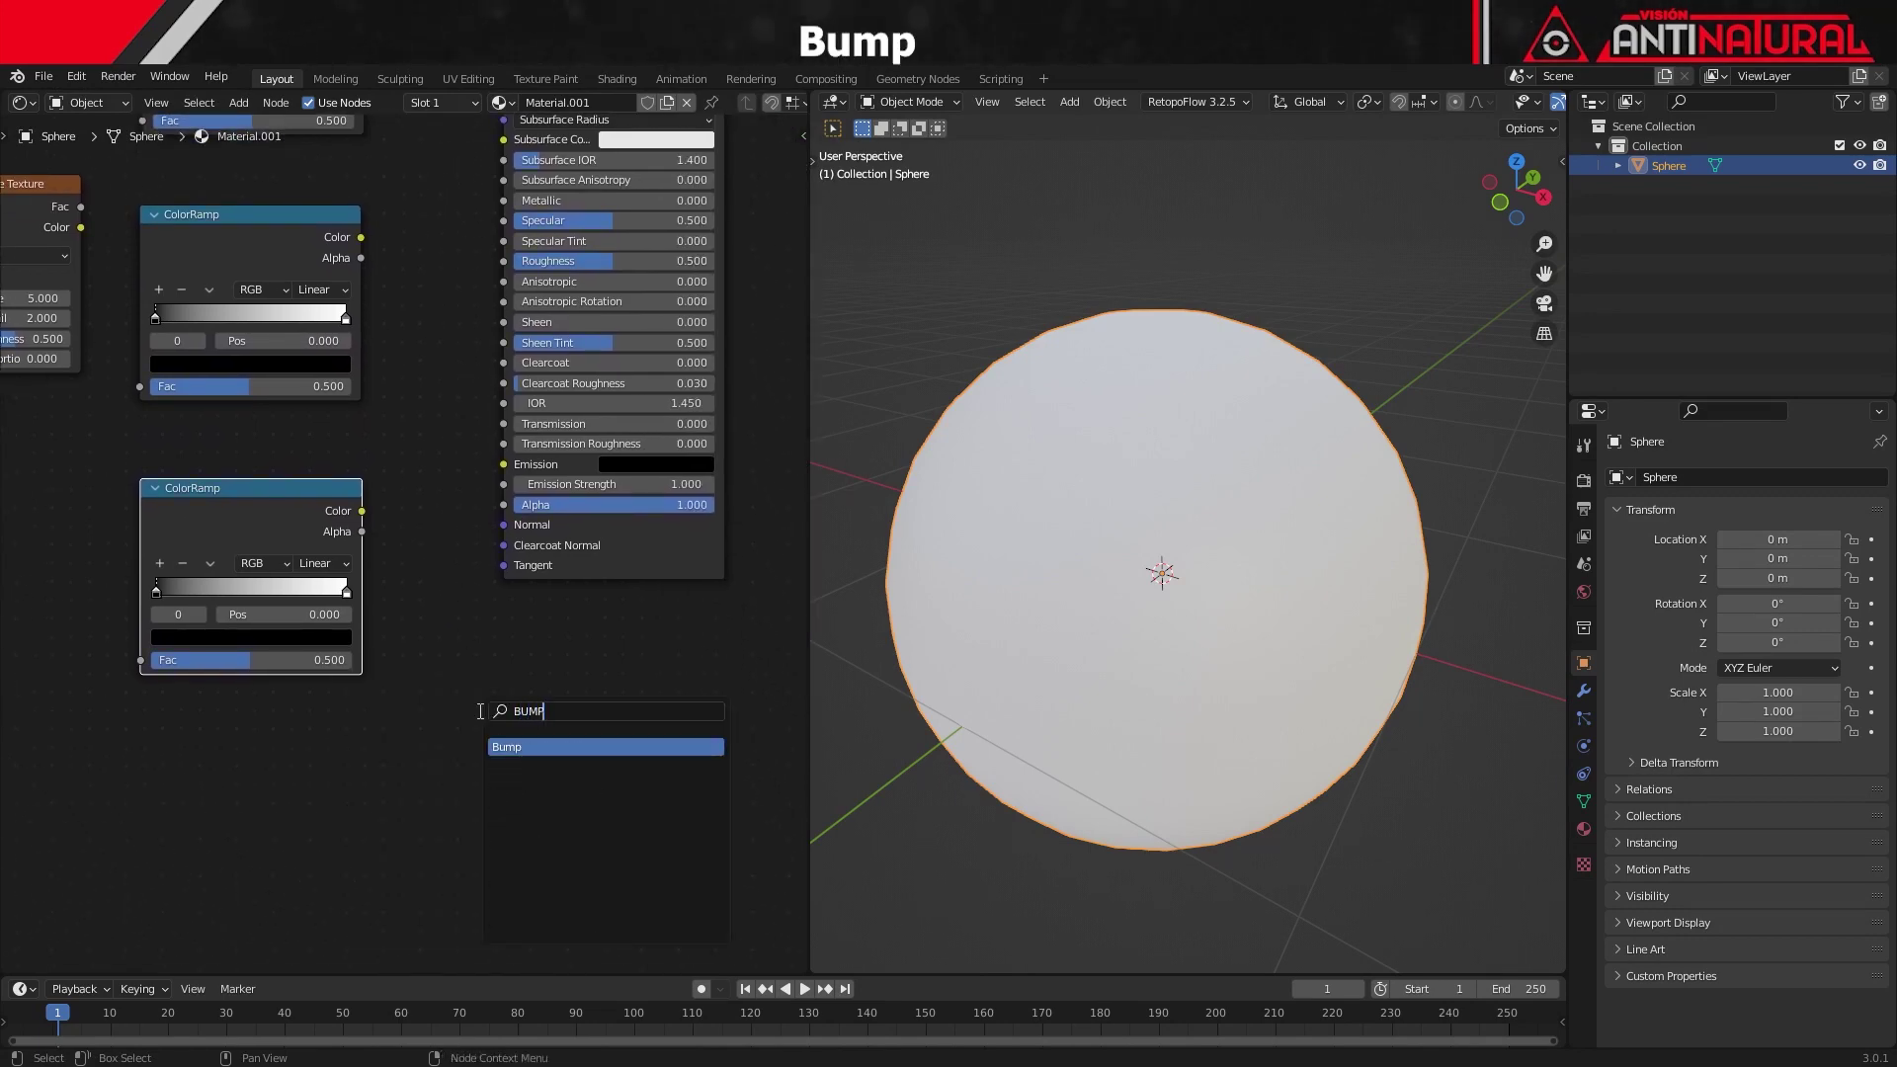
{"action": "key", "text": "Return"}
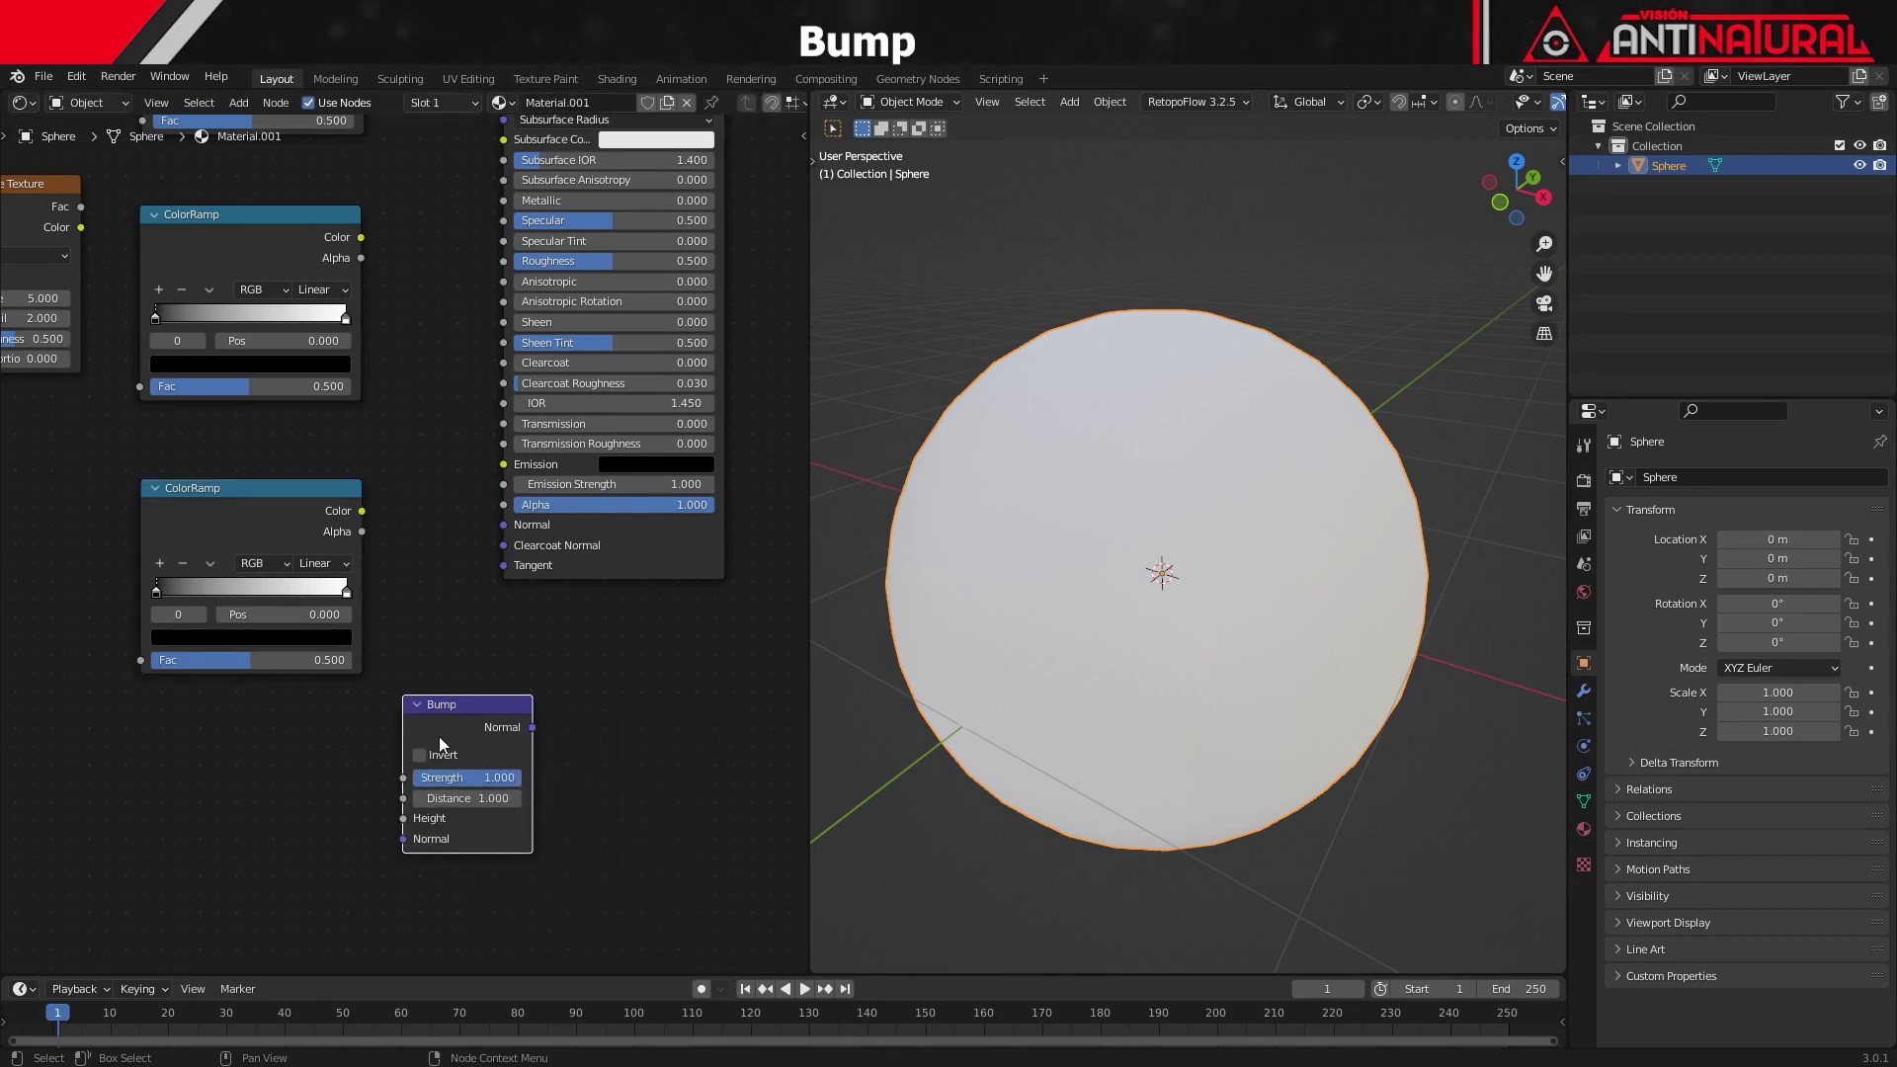
{"action": "left_click", "coordinate": [438, 737]}
{"action": "scroll", "coordinate": [439, 737], "scroll_direction": "down", "scroll_amount": 1}
{"action": "scroll", "coordinate": [445, 743], "scroll_direction": "down", "scroll_amount": 1}
{"action": "scroll", "coordinate": [473, 739], "scroll_direction": "down", "scroll_amount": 1}
{"action": "mouse_move", "coordinate": [717, 589]}
{"action": "left_mouse_down"}
{"action": "mouse_move", "coordinate": [525, 227]}
{"action": "mouse_move", "coordinate": [573, 245]}
{"action": "left_mouse_up"}
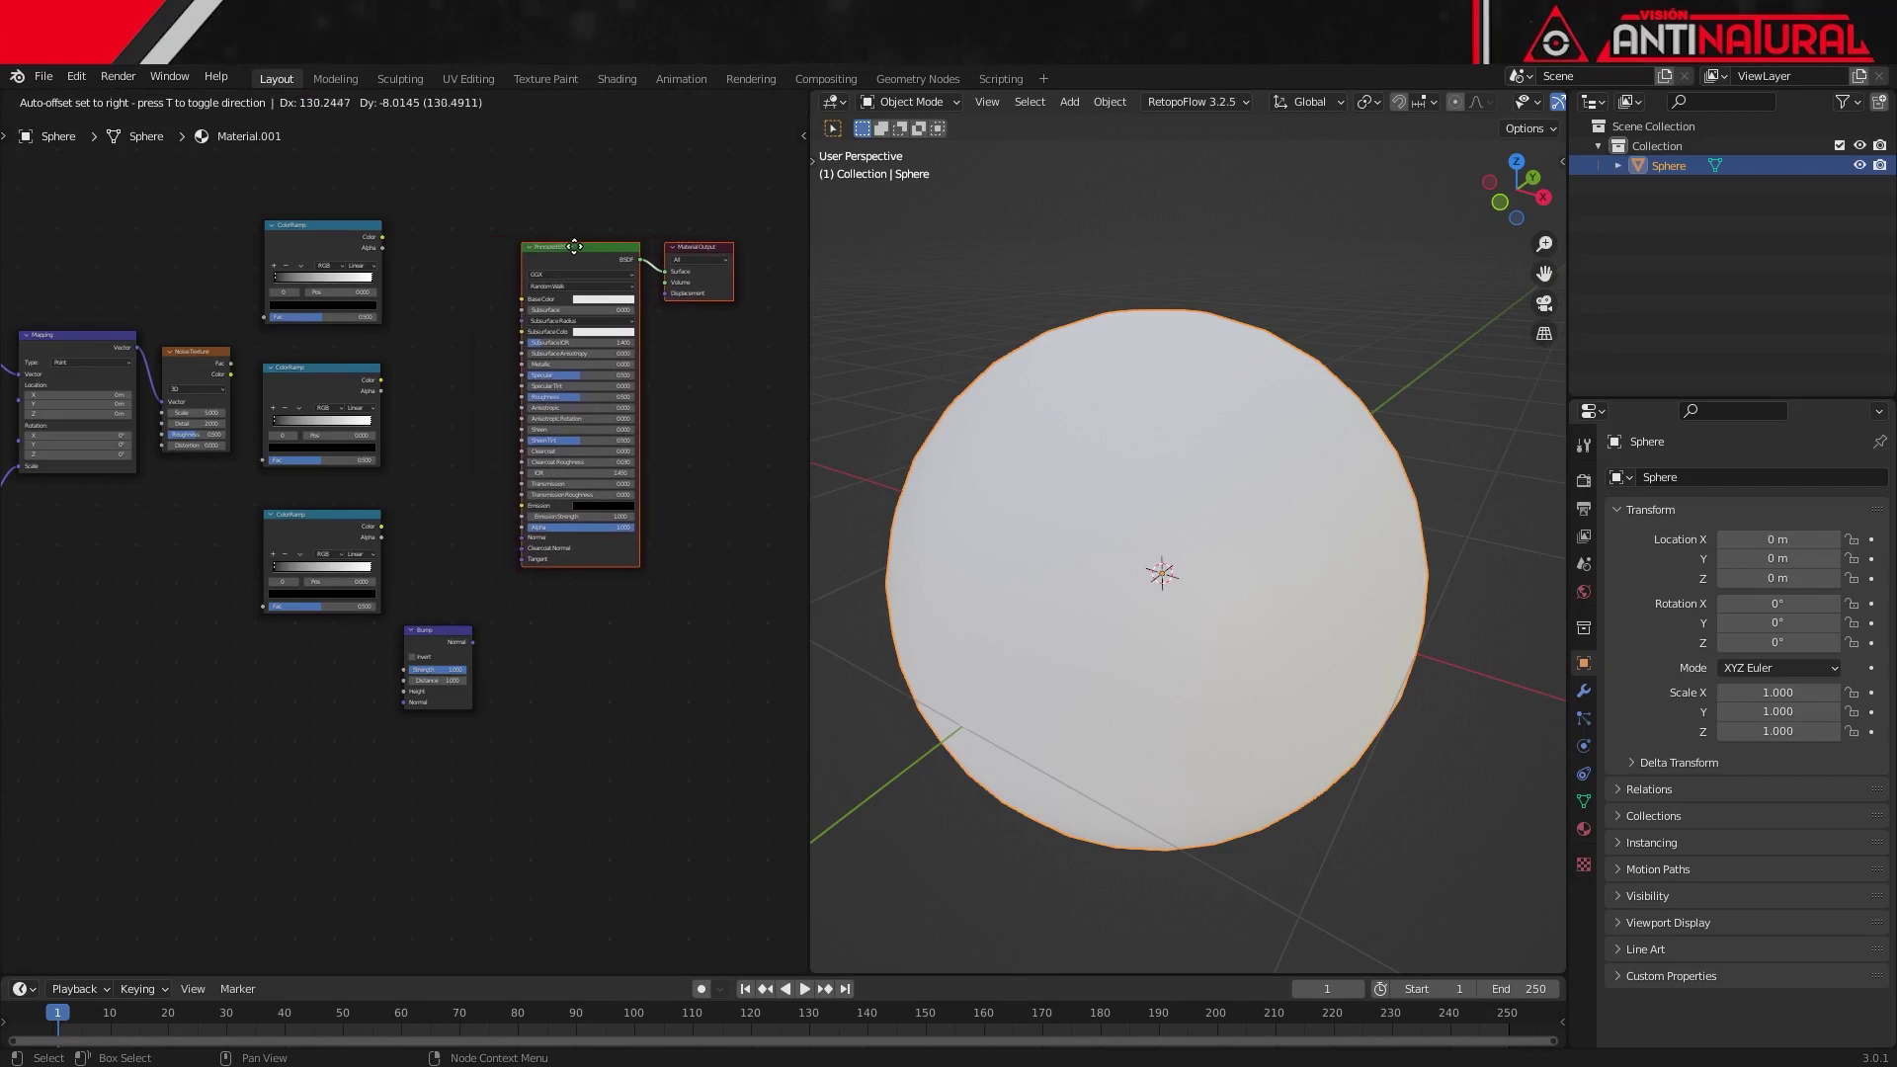
{"action": "left_click_drag", "start_coordinate": [430, 631], "coordinate": [437, 535]}
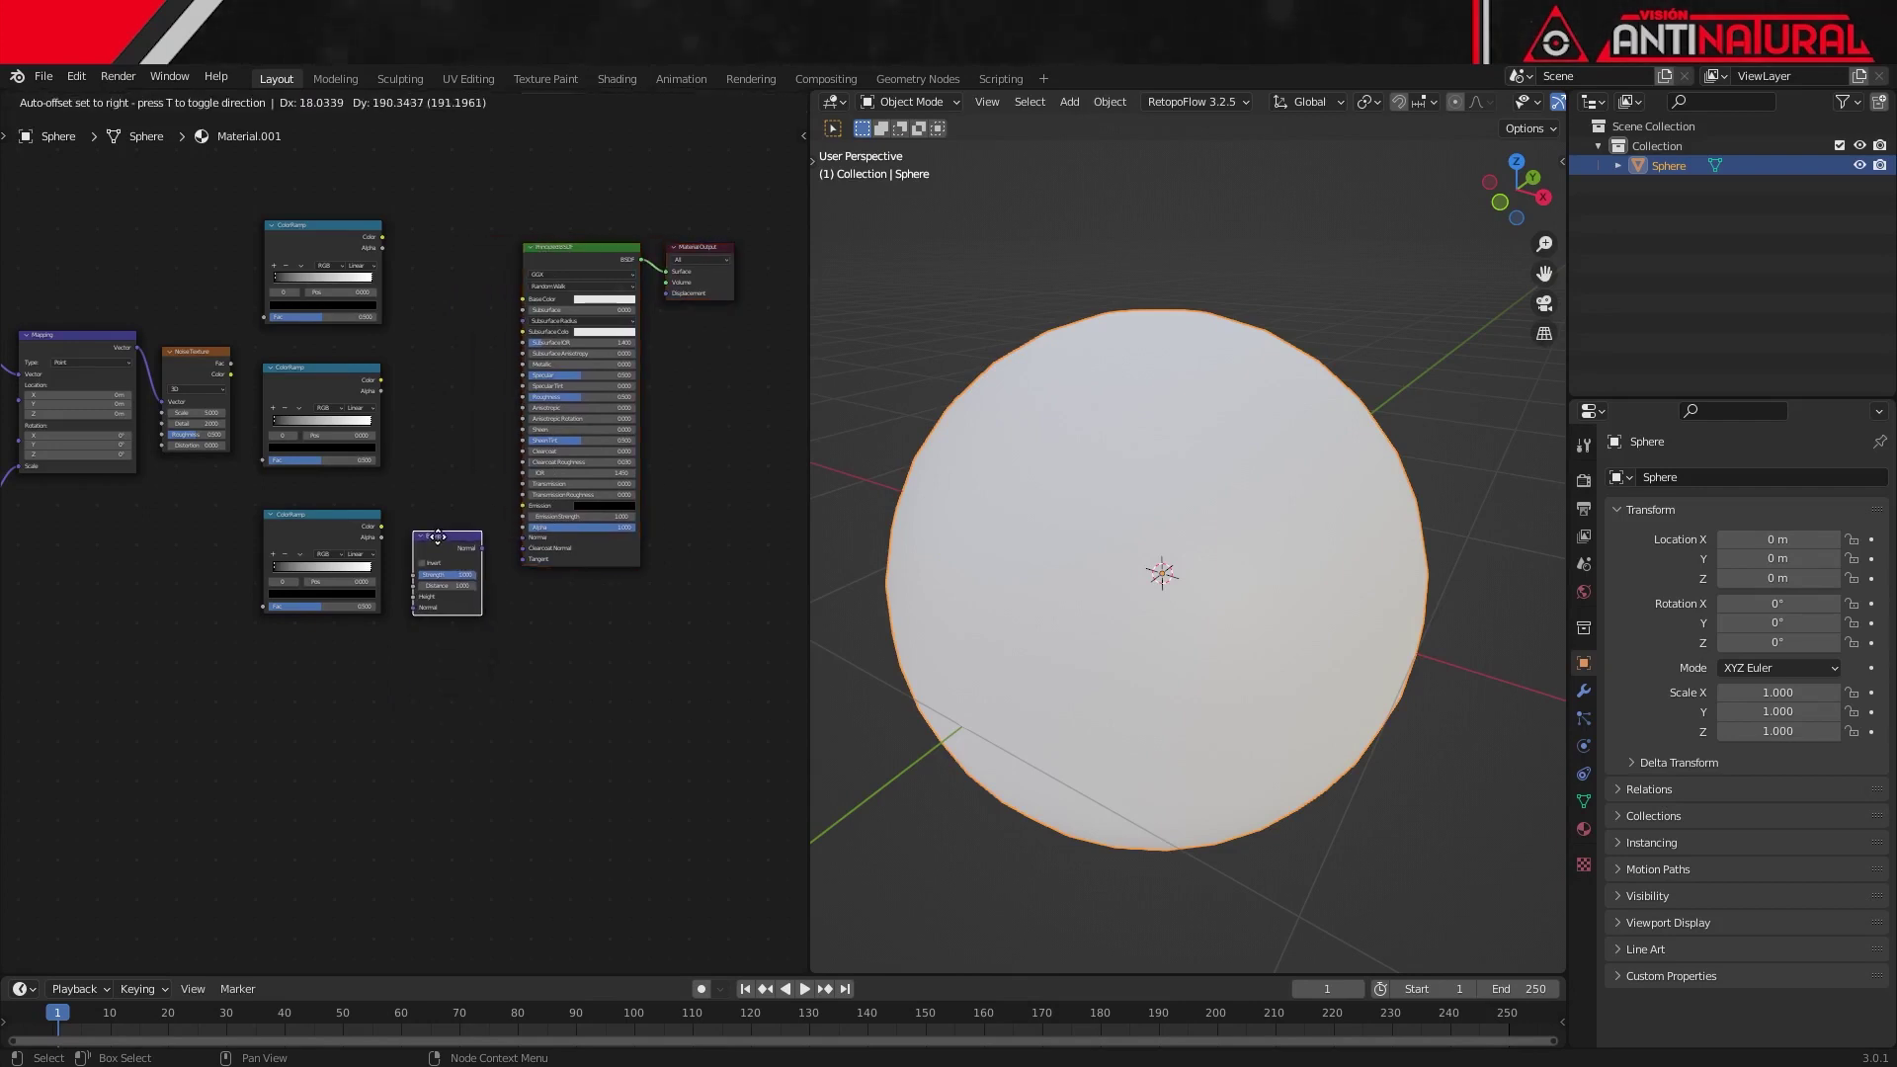
{"action": "middle_click_drag", "start_coordinate": [486, 685], "coordinate": [536, 803]}
{"action": "scroll", "coordinate": [542, 798], "scroll_direction": "up", "scroll_amount": 1}
{"action": "scroll", "coordinate": [542, 798], "scroll_direction": "up", "scroll_amount": 2}
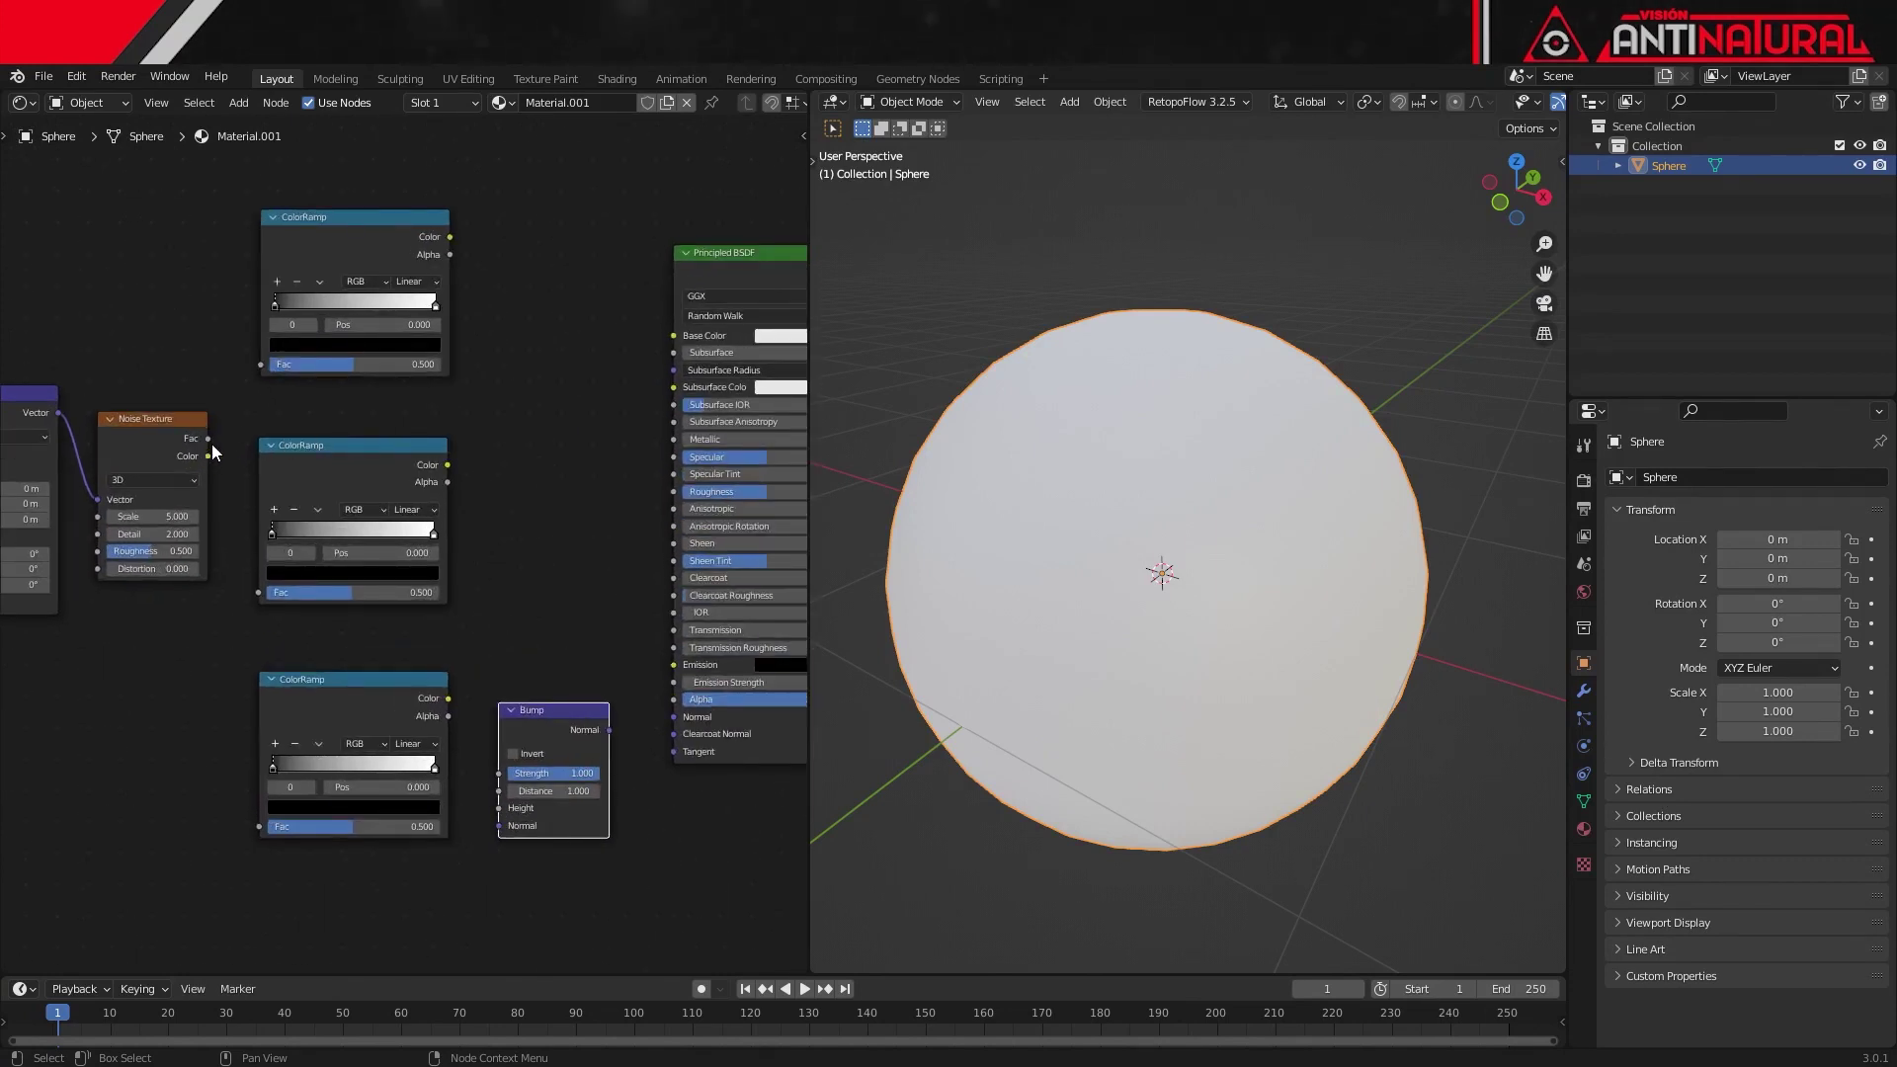
Step: Connect the Noise Texture's Fac output to all three ColorRamps' Fac inputs
{"action": "left_click_drag", "start_coordinate": [211, 436], "coordinate": [257, 363]}
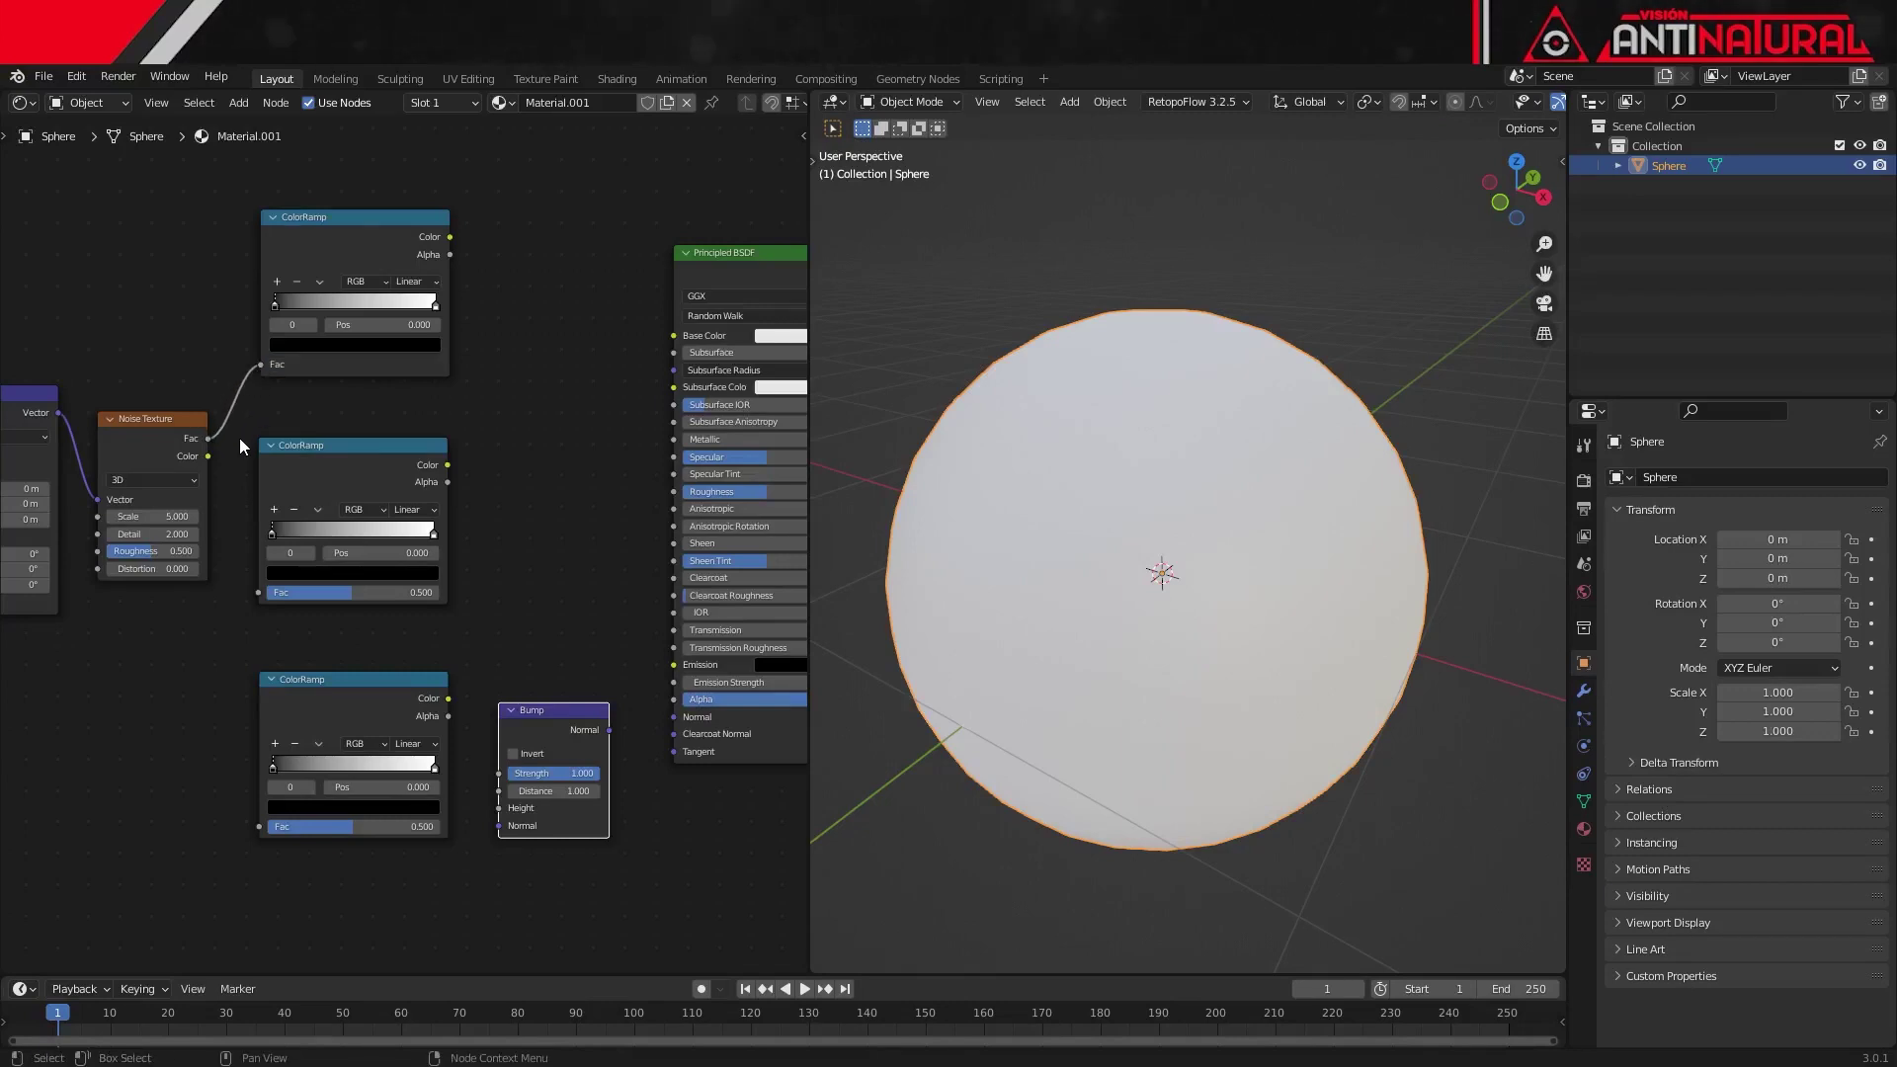
{"action": "left_click_drag", "start_coordinate": [210, 436], "coordinate": [258, 592]}
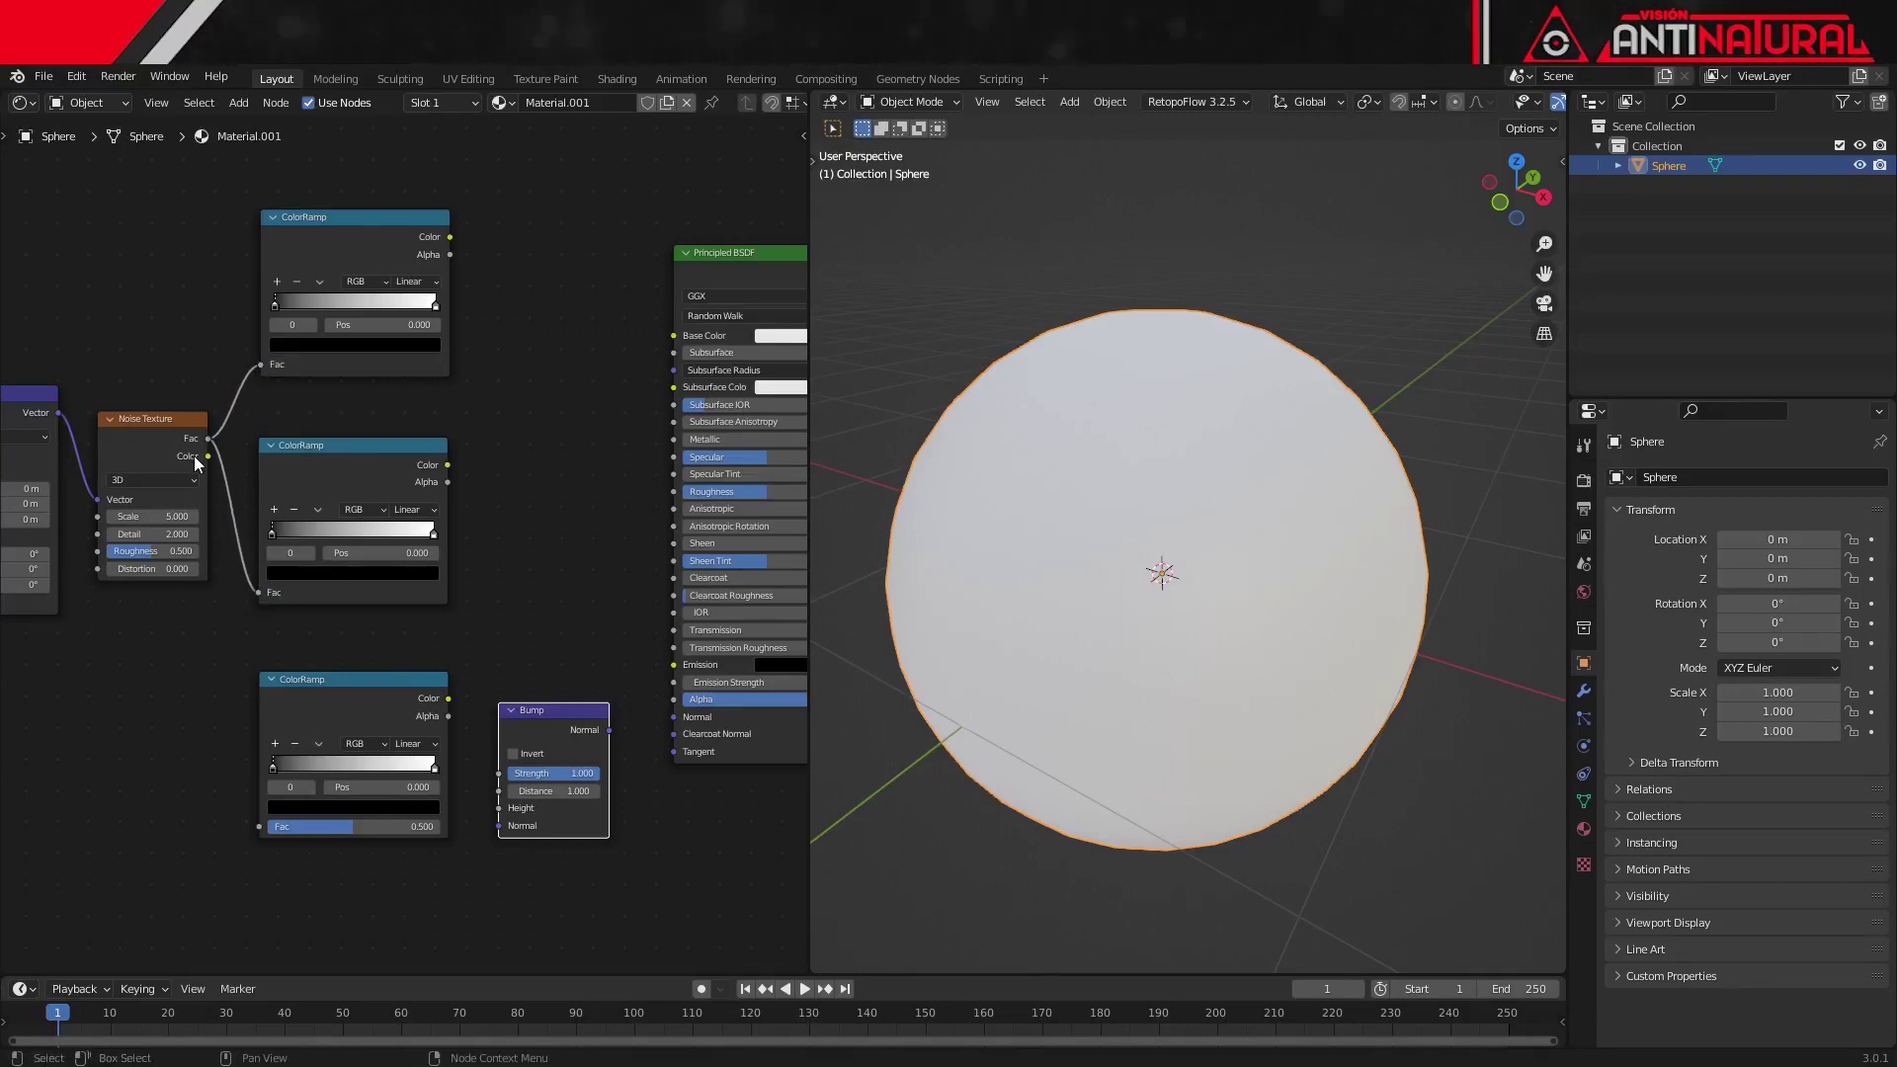
{"action": "left_click_drag", "start_coordinate": [209, 437], "coordinate": [258, 826]}
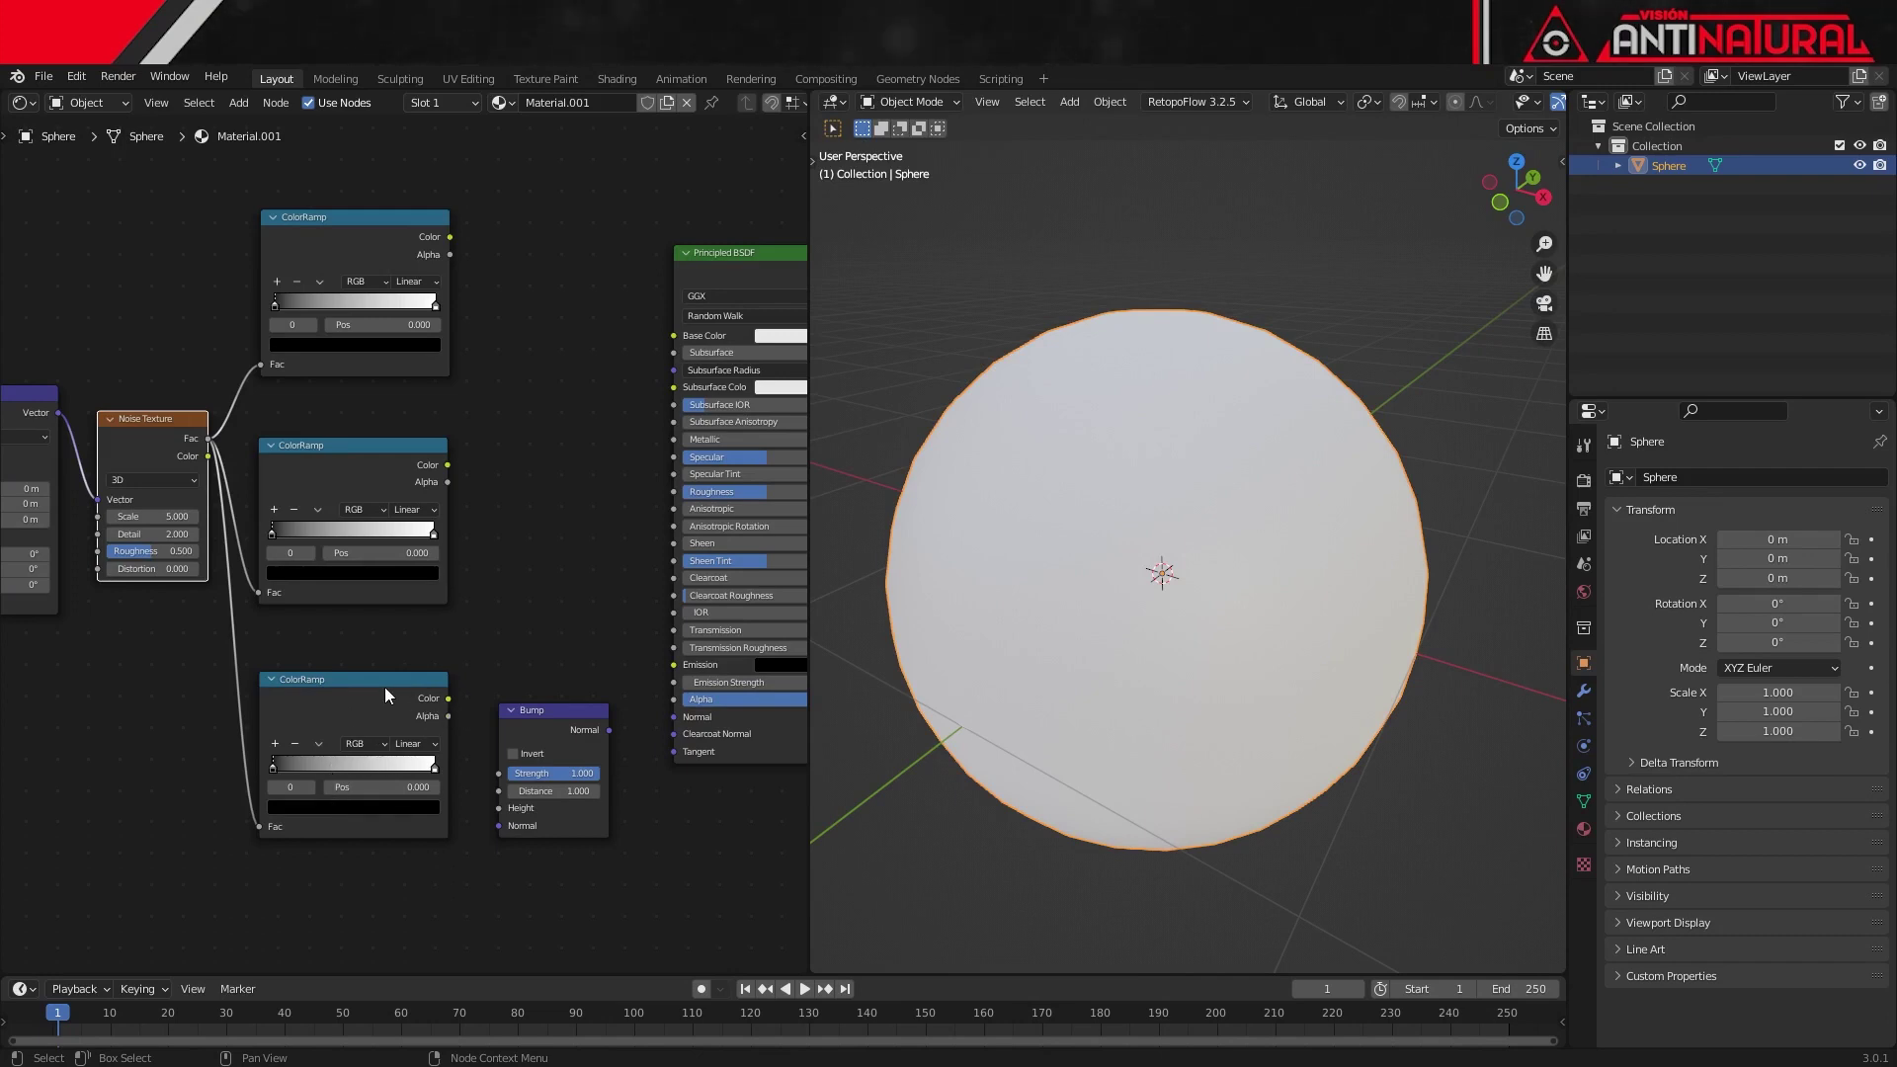
Step: Link the ramps to Bump Height, Base Color and Roughness, and Bump to the BSDF Normal
{"action": "left_click_drag", "start_coordinate": [448, 698], "coordinate": [494, 812]}
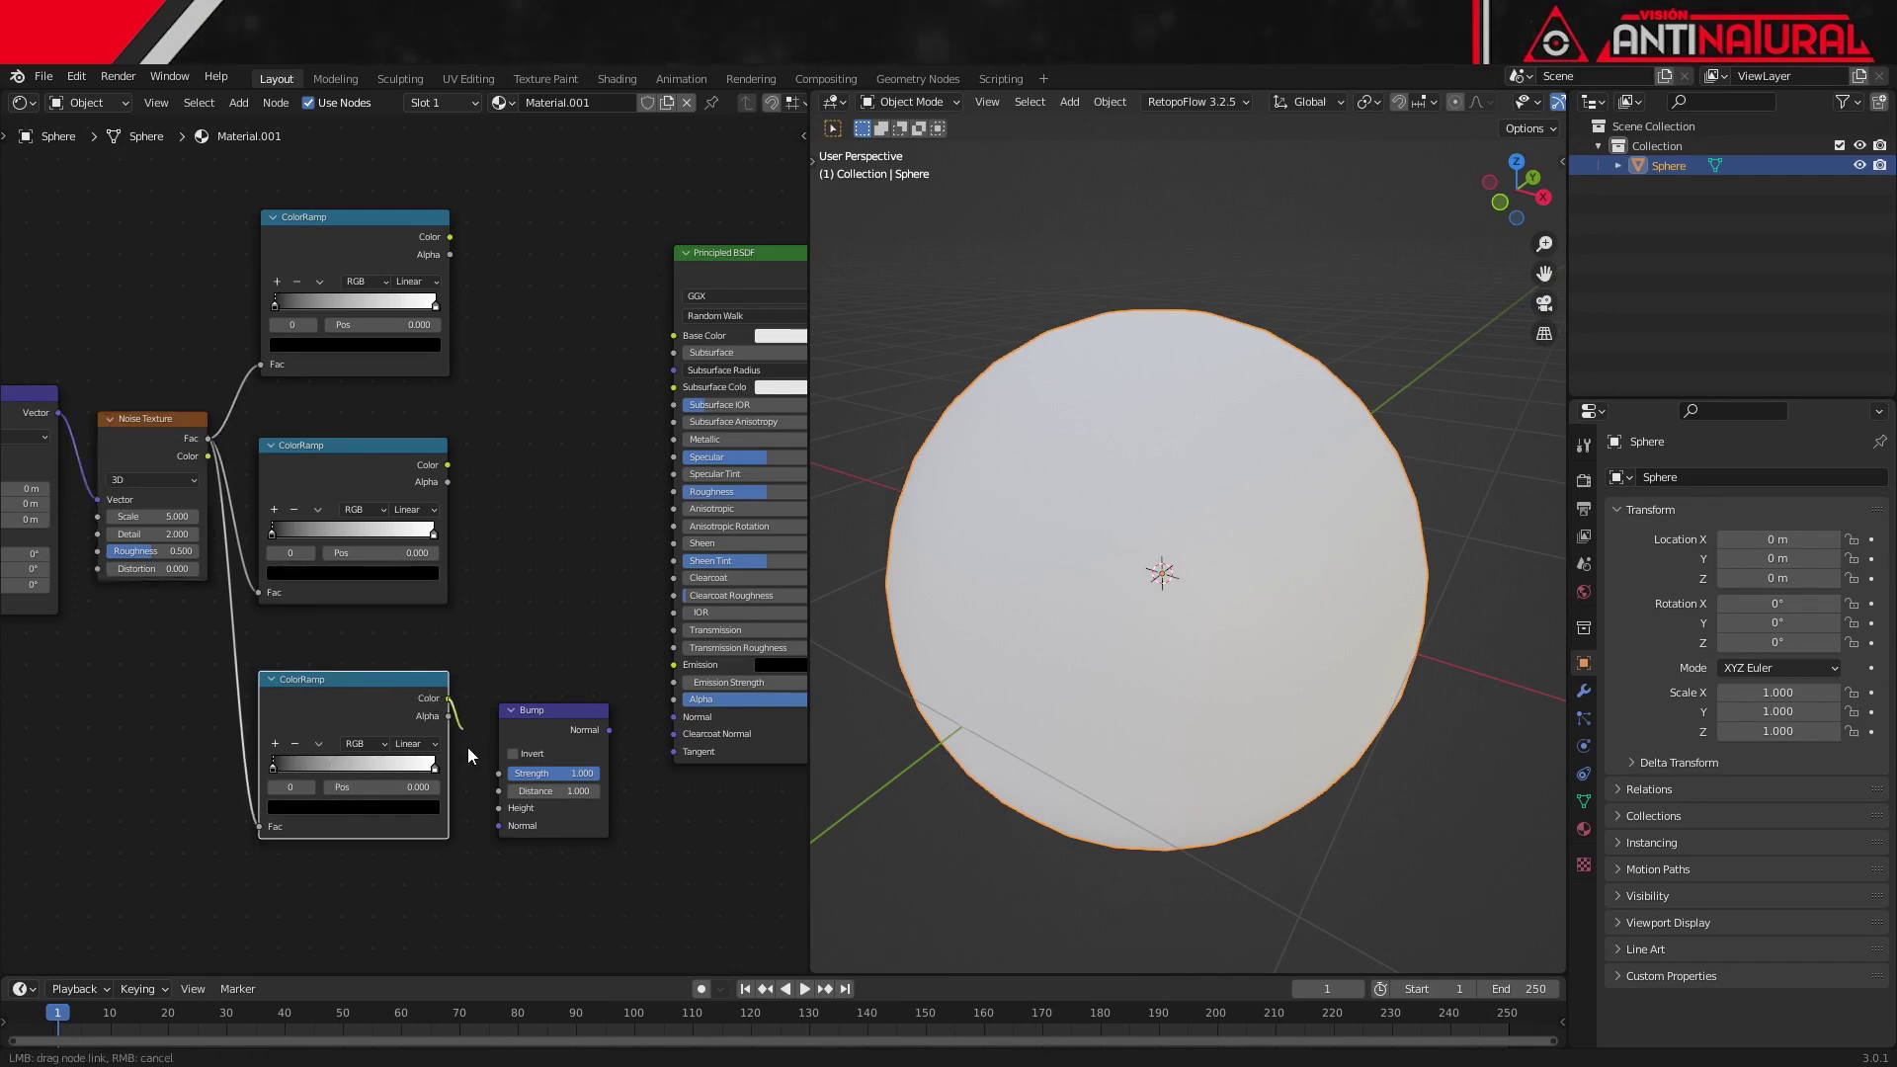
{"action": "left_click_drag", "start_coordinate": [494, 812], "coordinate": [494, 812]}
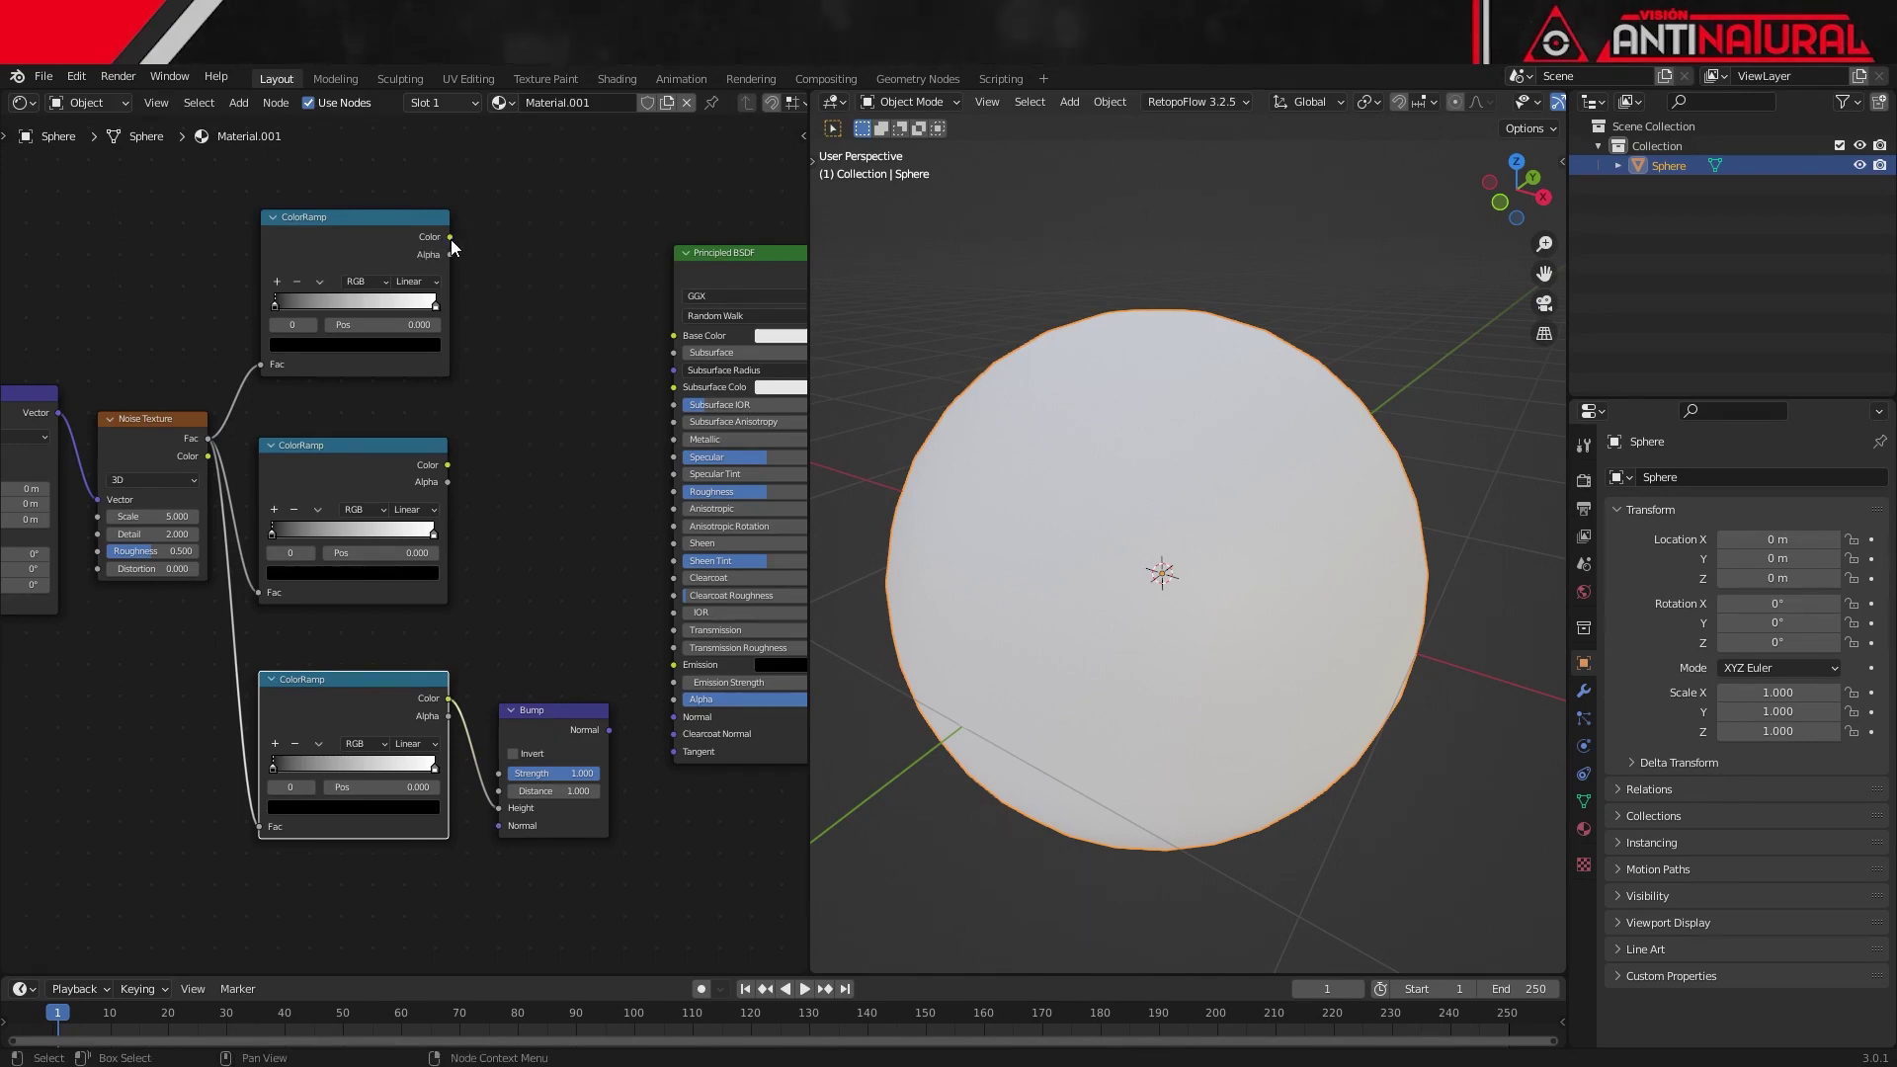
{"action": "mouse_move", "coordinate": [449, 237]}
{"action": "left_mouse_down"}
{"action": "mouse_move", "coordinate": [620, 342]}
{"action": "mouse_move", "coordinate": [705, 328]}
{"action": "left_mouse_up"}
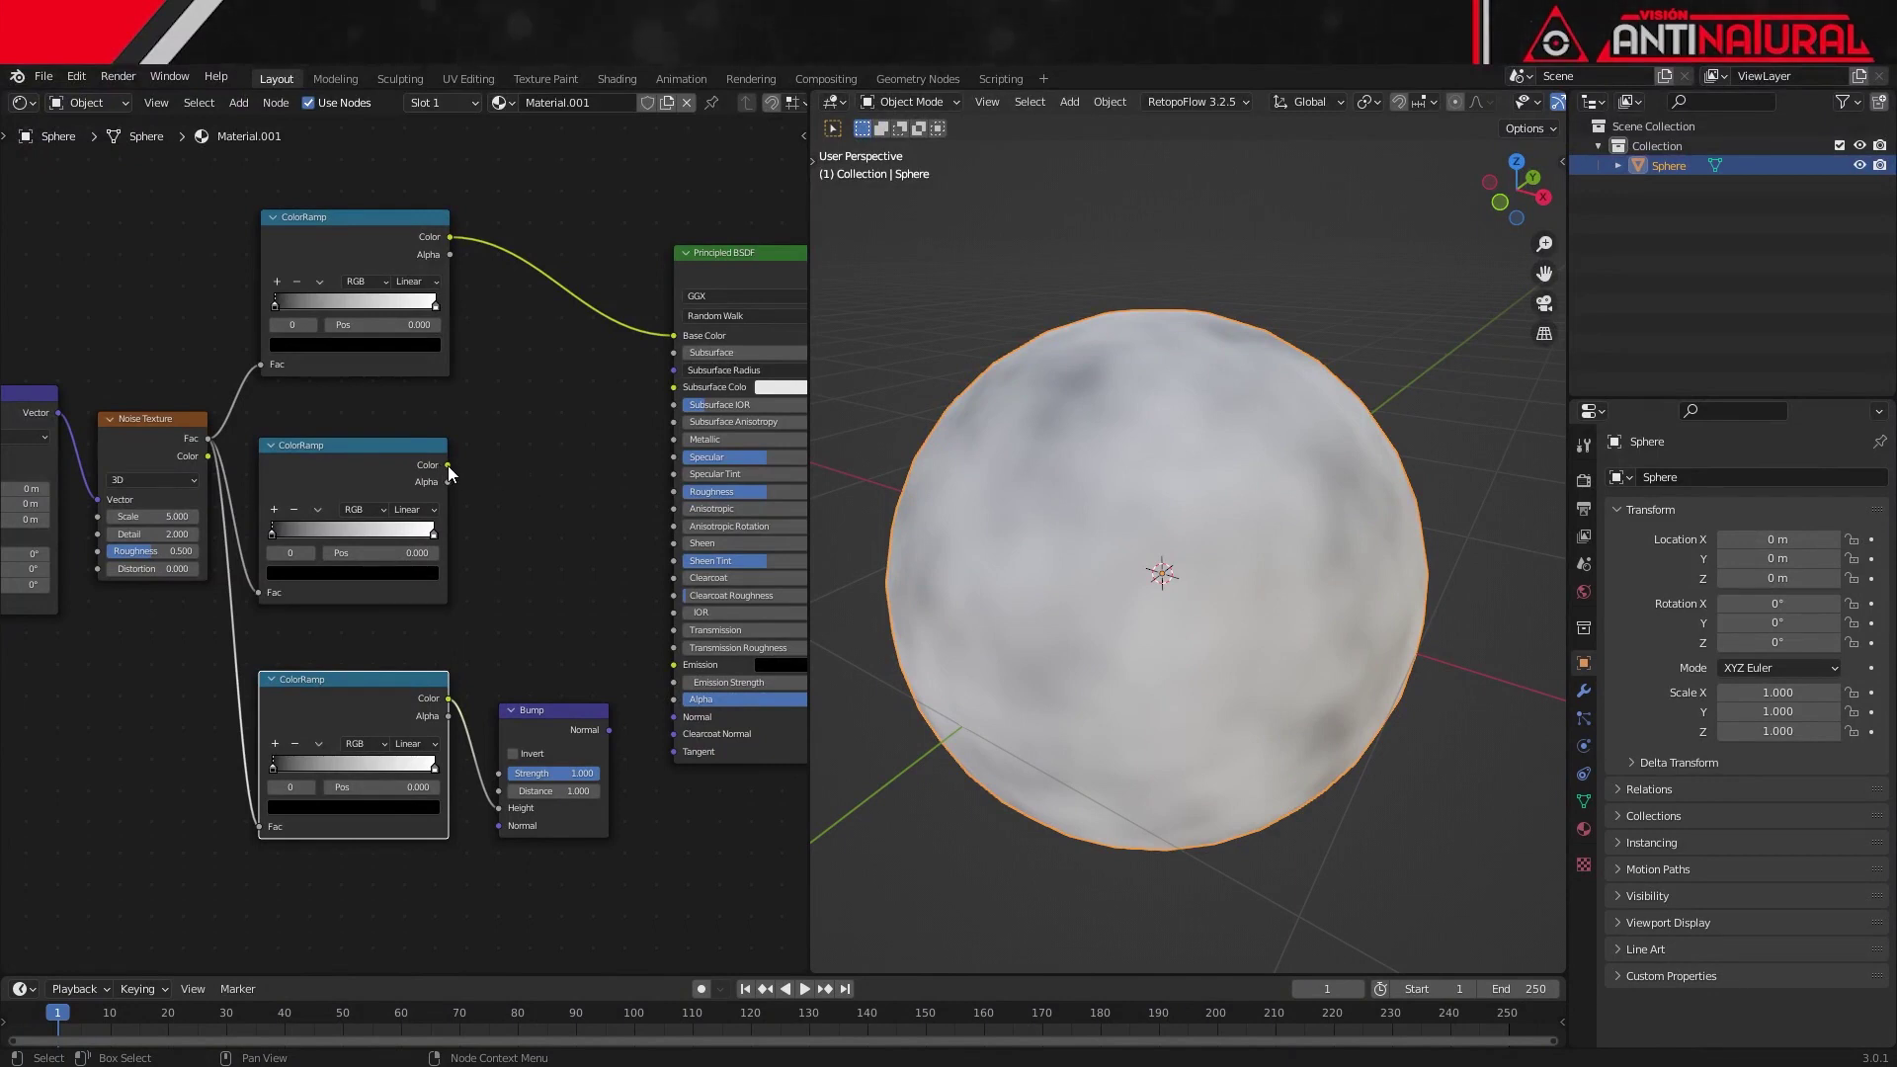
{"action": "left_click_drag", "start_coordinate": [448, 466], "coordinate": [678, 495]}
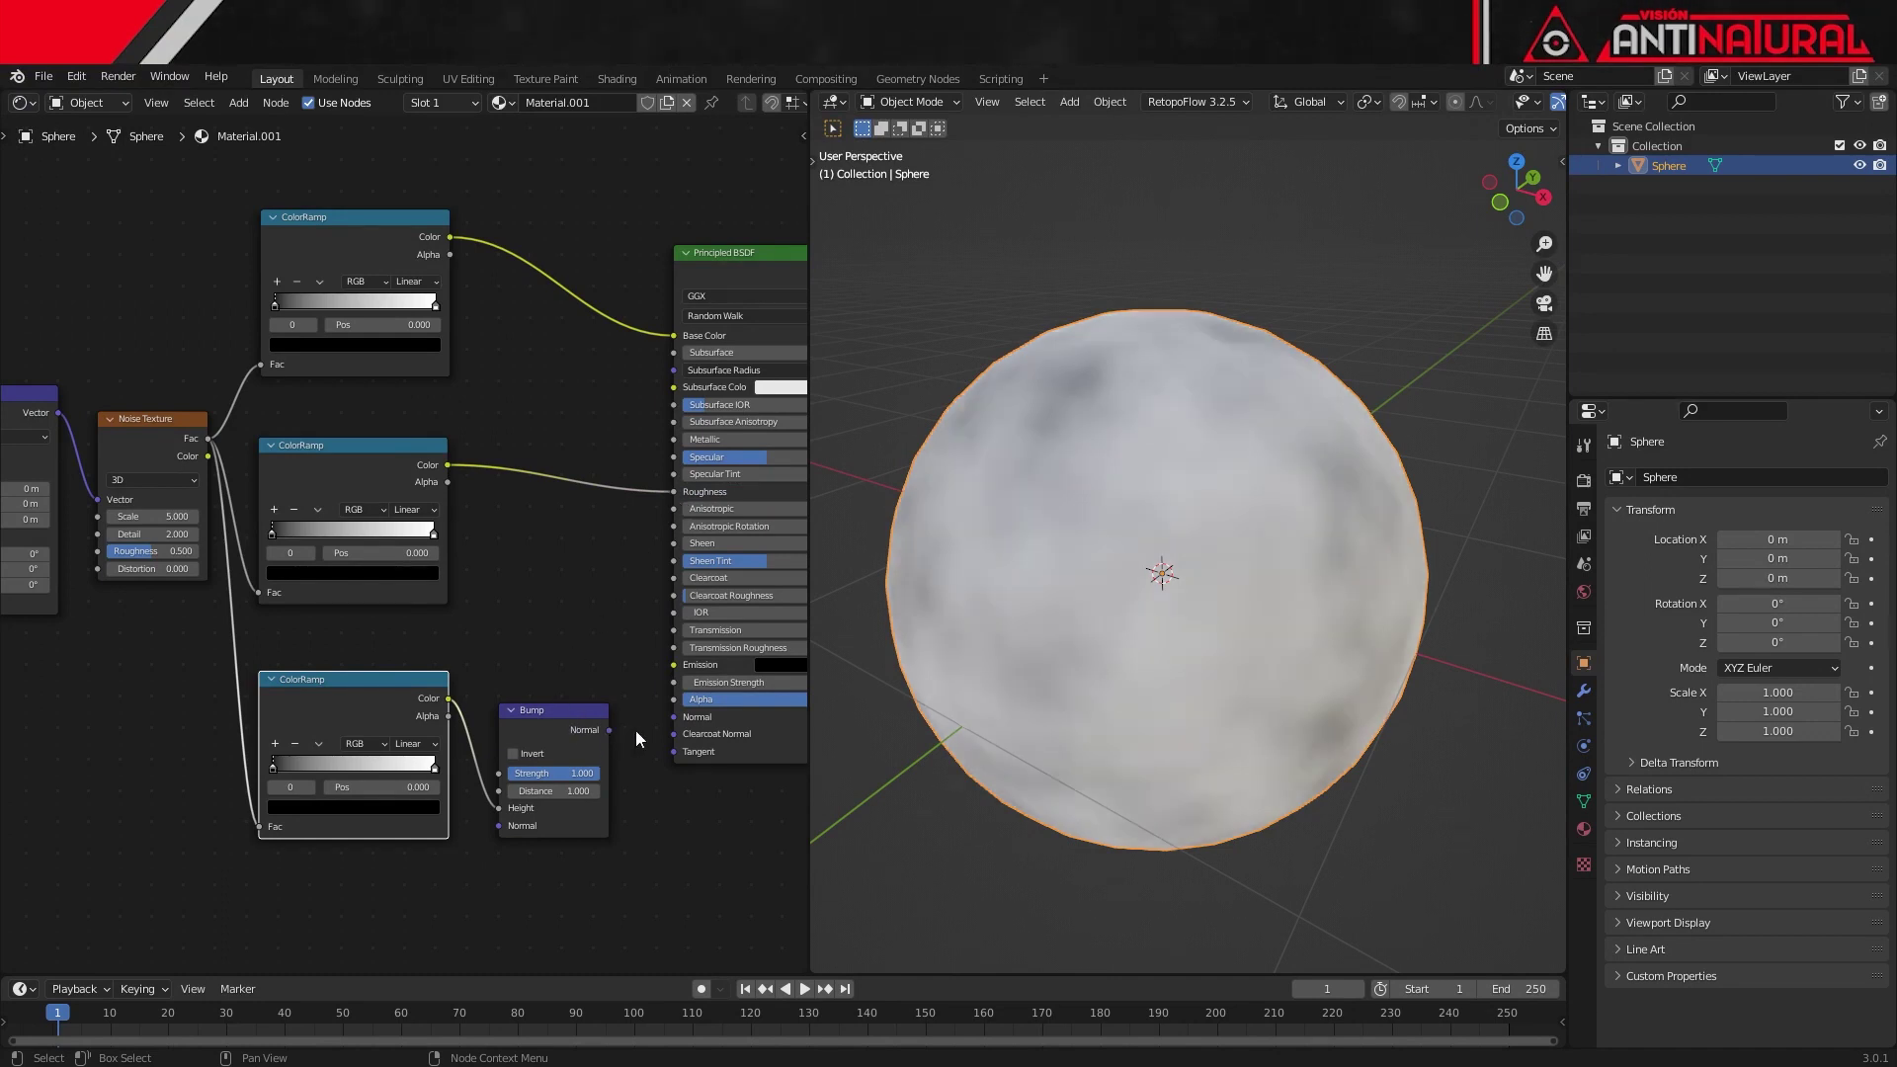
{"action": "left_click_drag", "start_coordinate": [609, 731], "coordinate": [675, 718]}
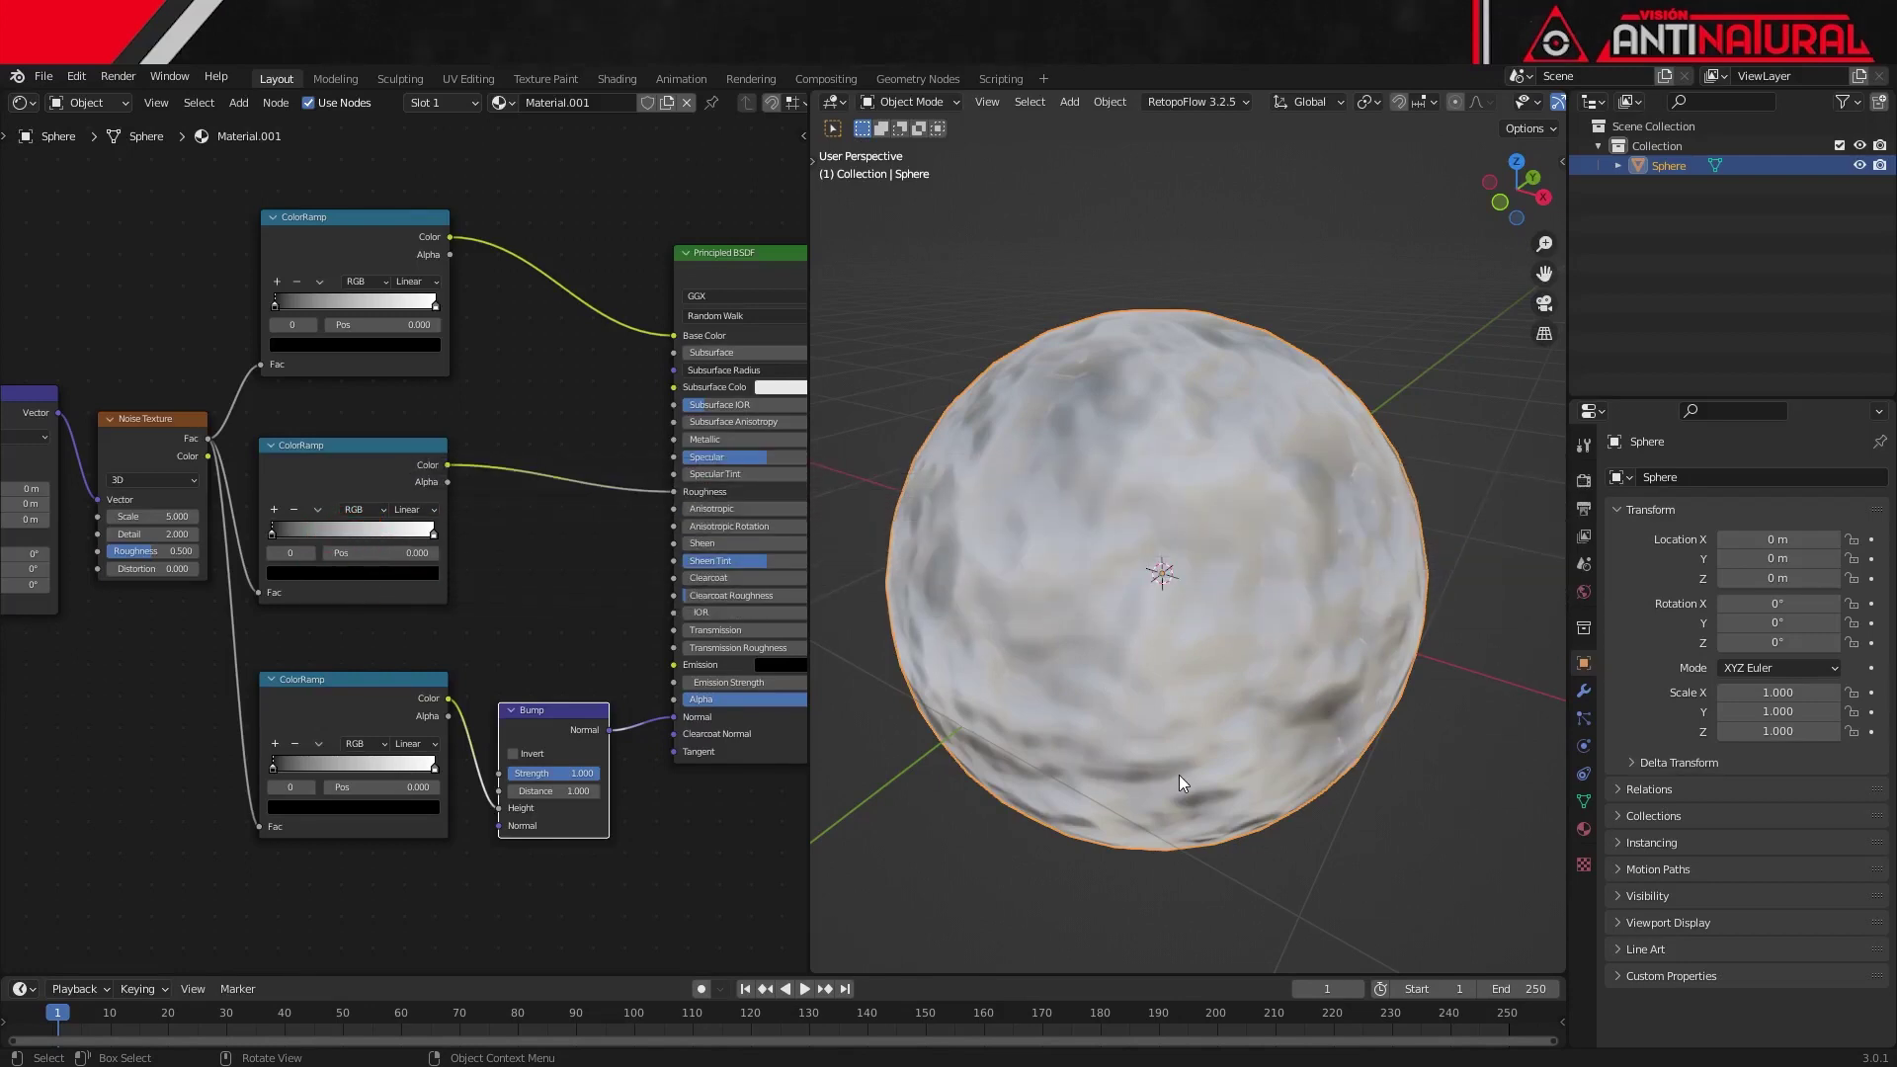
{"action": "middle_click_drag", "start_coordinate": [181, 694], "coordinate": [370, 664]}
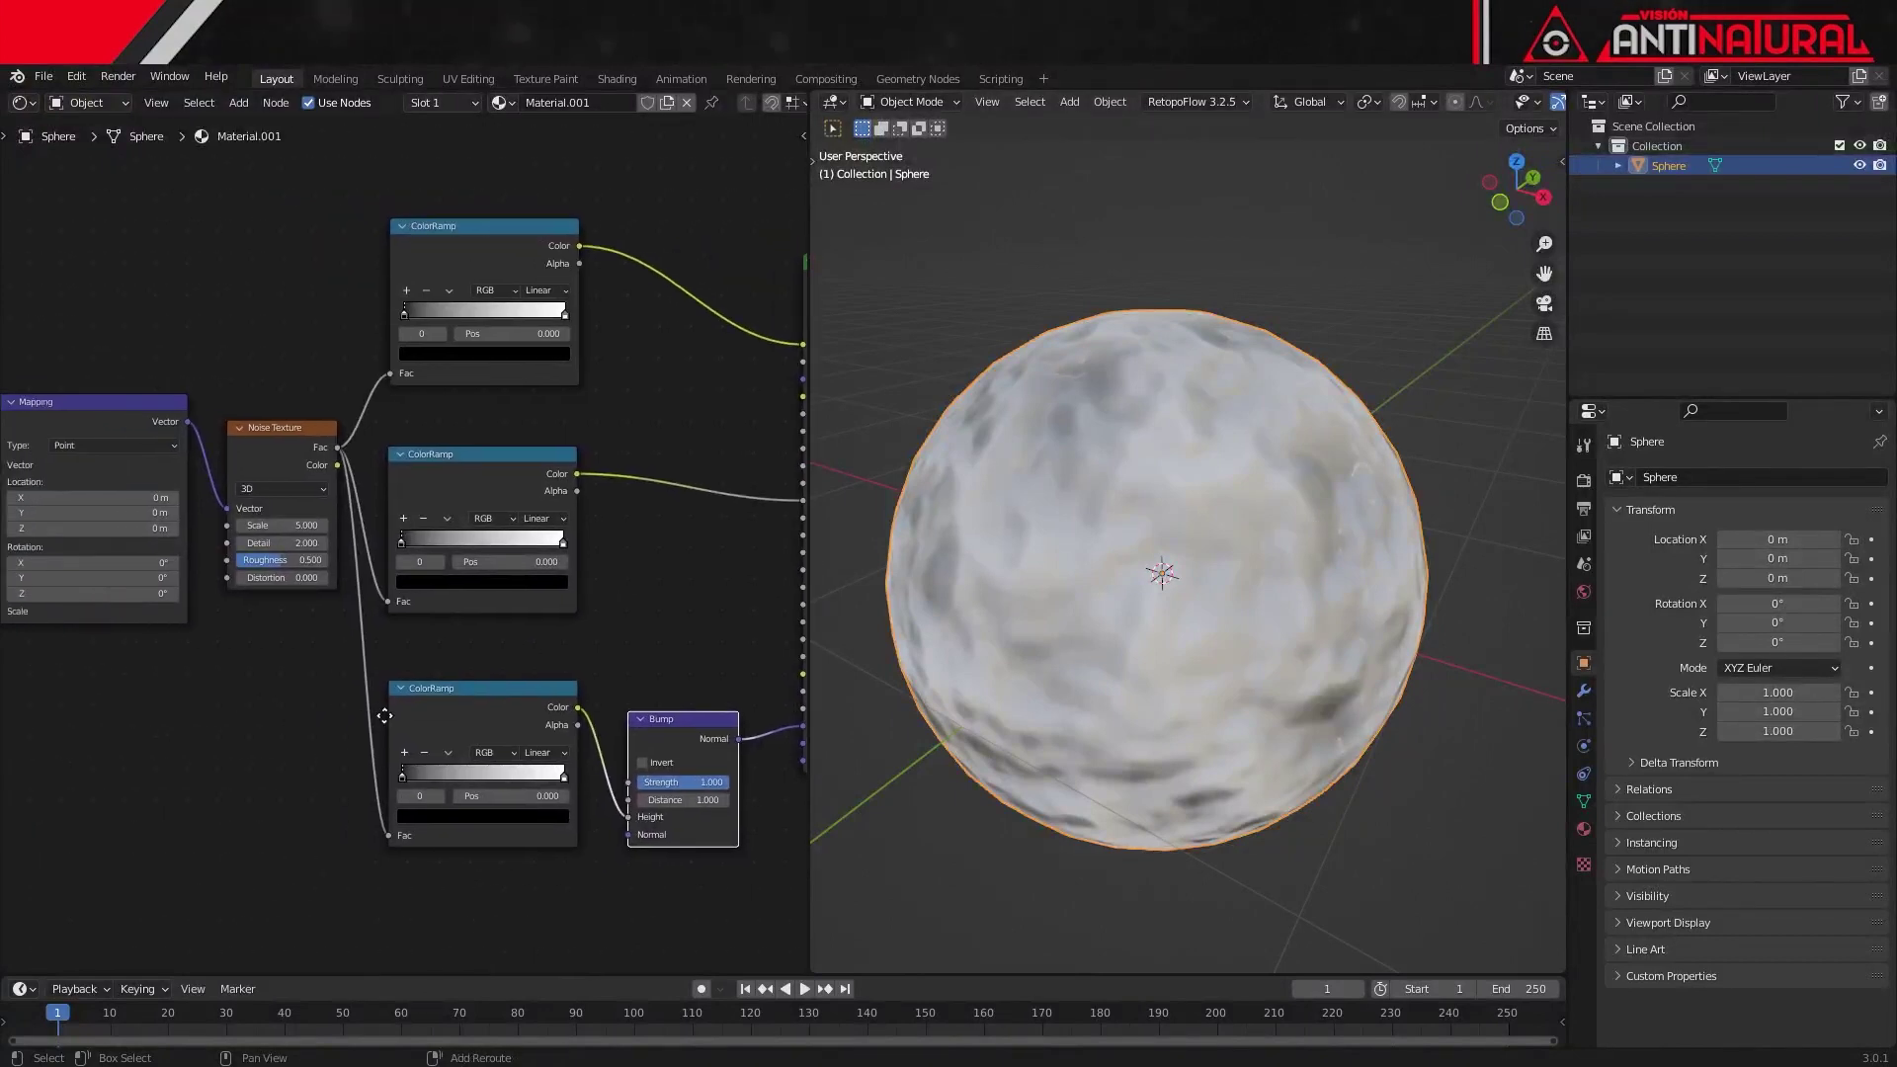
Step: Enter Scale 10, Detail 10 and Roughness 5 in the Noise Texture node
{"action": "scroll", "coordinate": [369, 662], "scroll_direction": "up", "scroll_amount": 2}
{"action": "scroll", "coordinate": [369, 662], "scroll_direction": "up", "scroll_amount": 1}
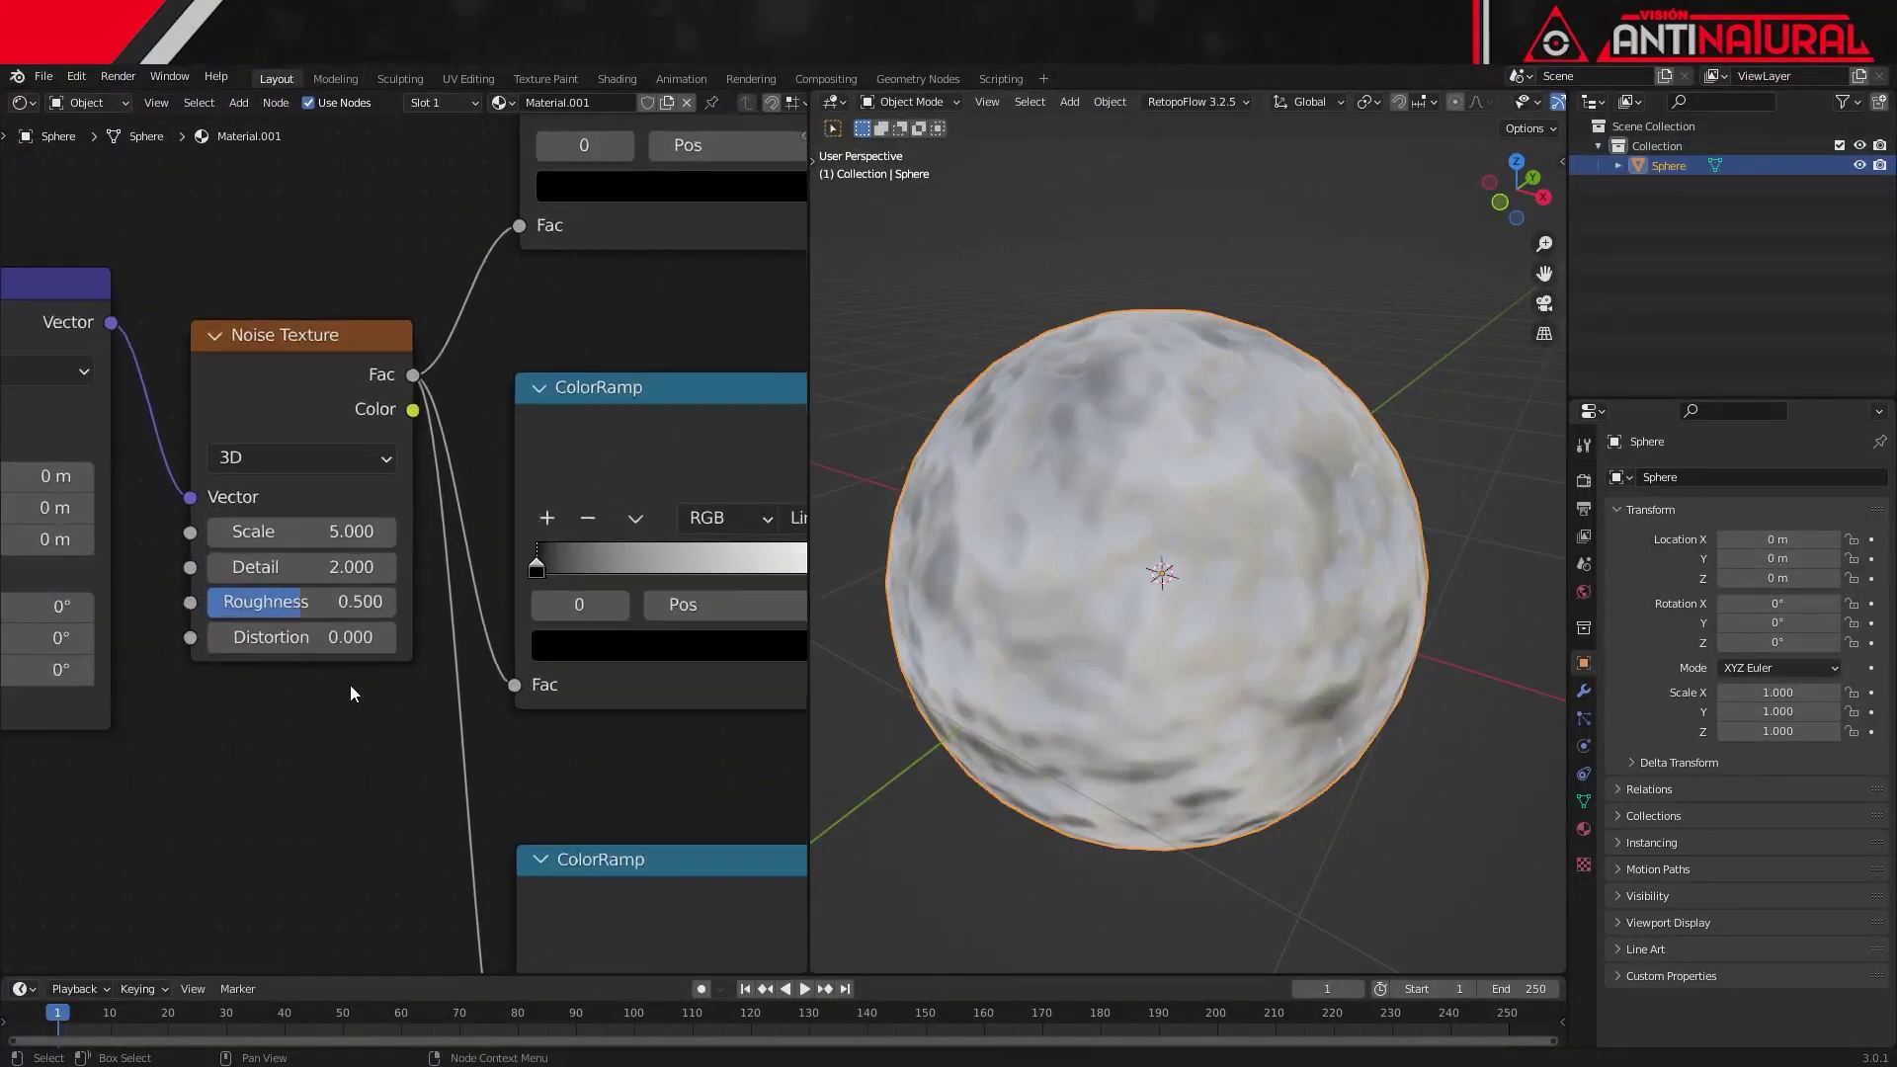
{"action": "scroll", "coordinate": [350, 684], "scroll_direction": "up", "scroll_amount": 1}
{"action": "left_click", "coordinate": [316, 533]}
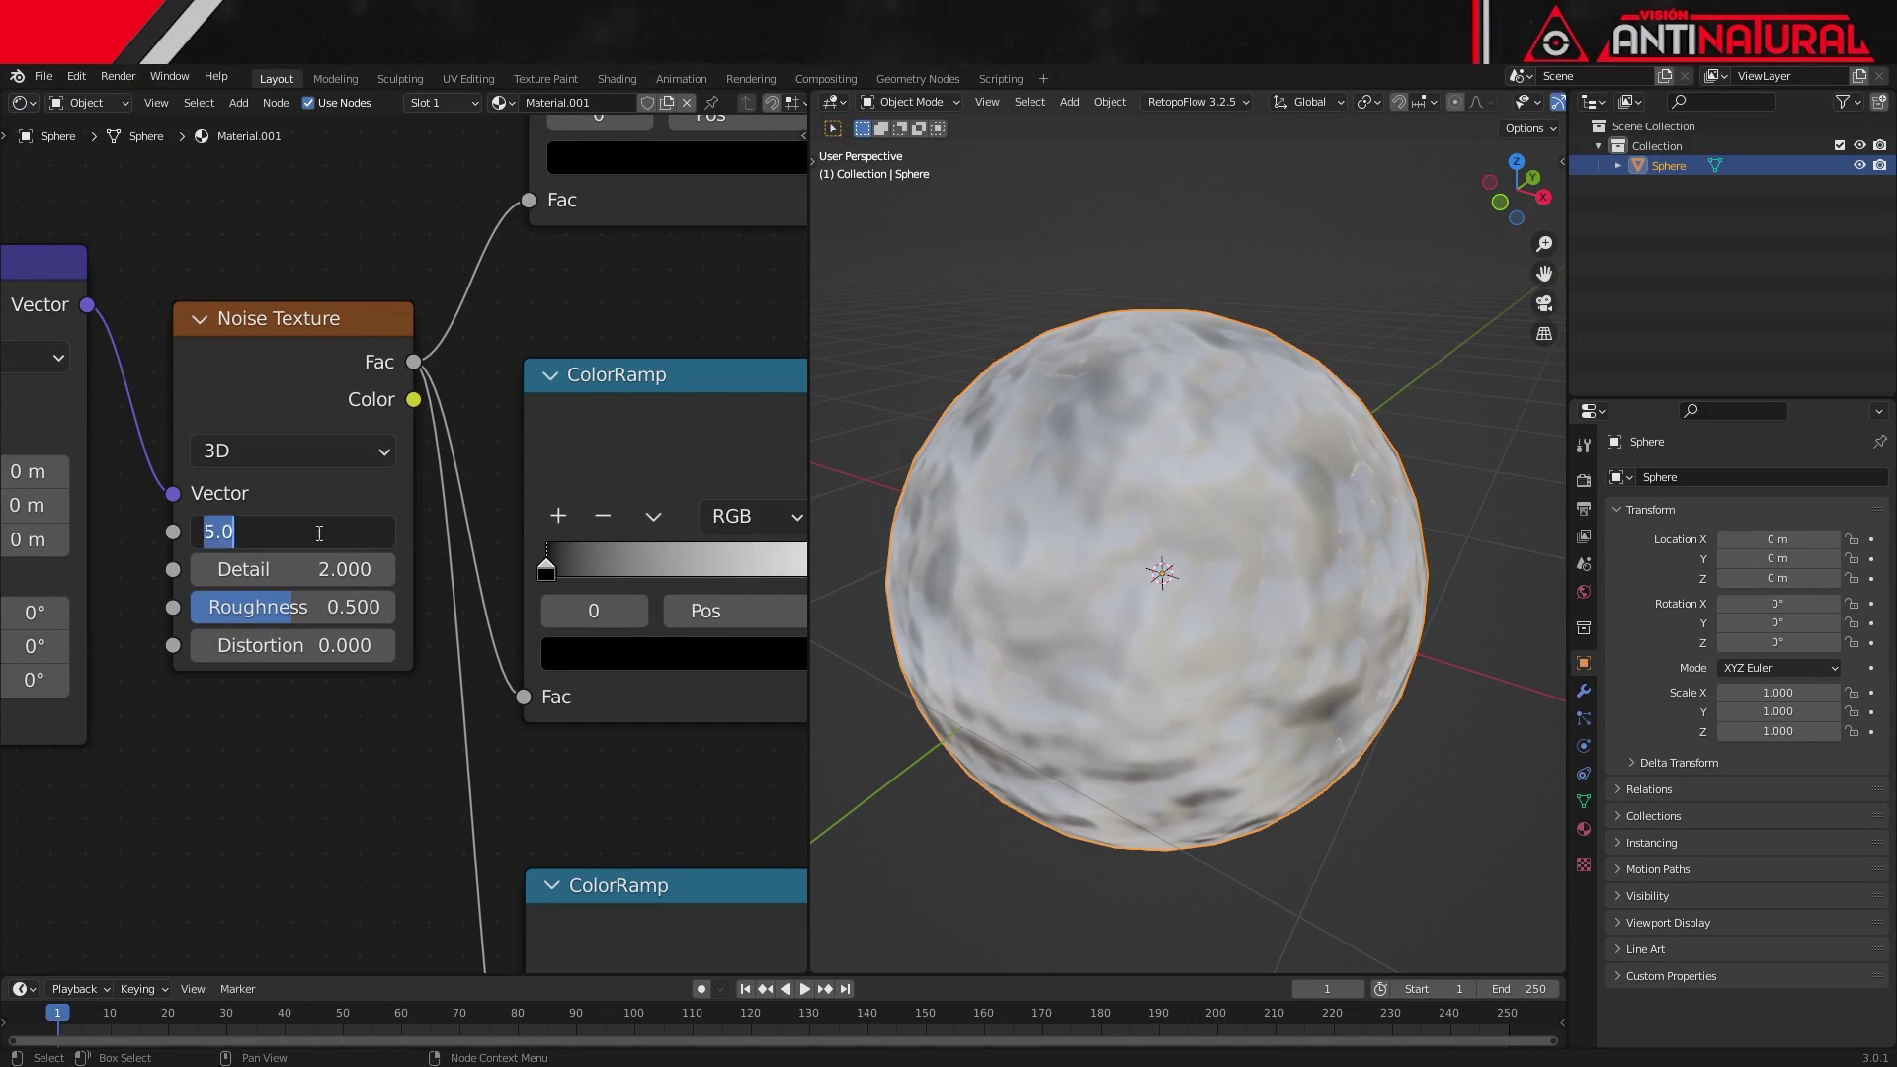
{"action": "type", "text": "10"}
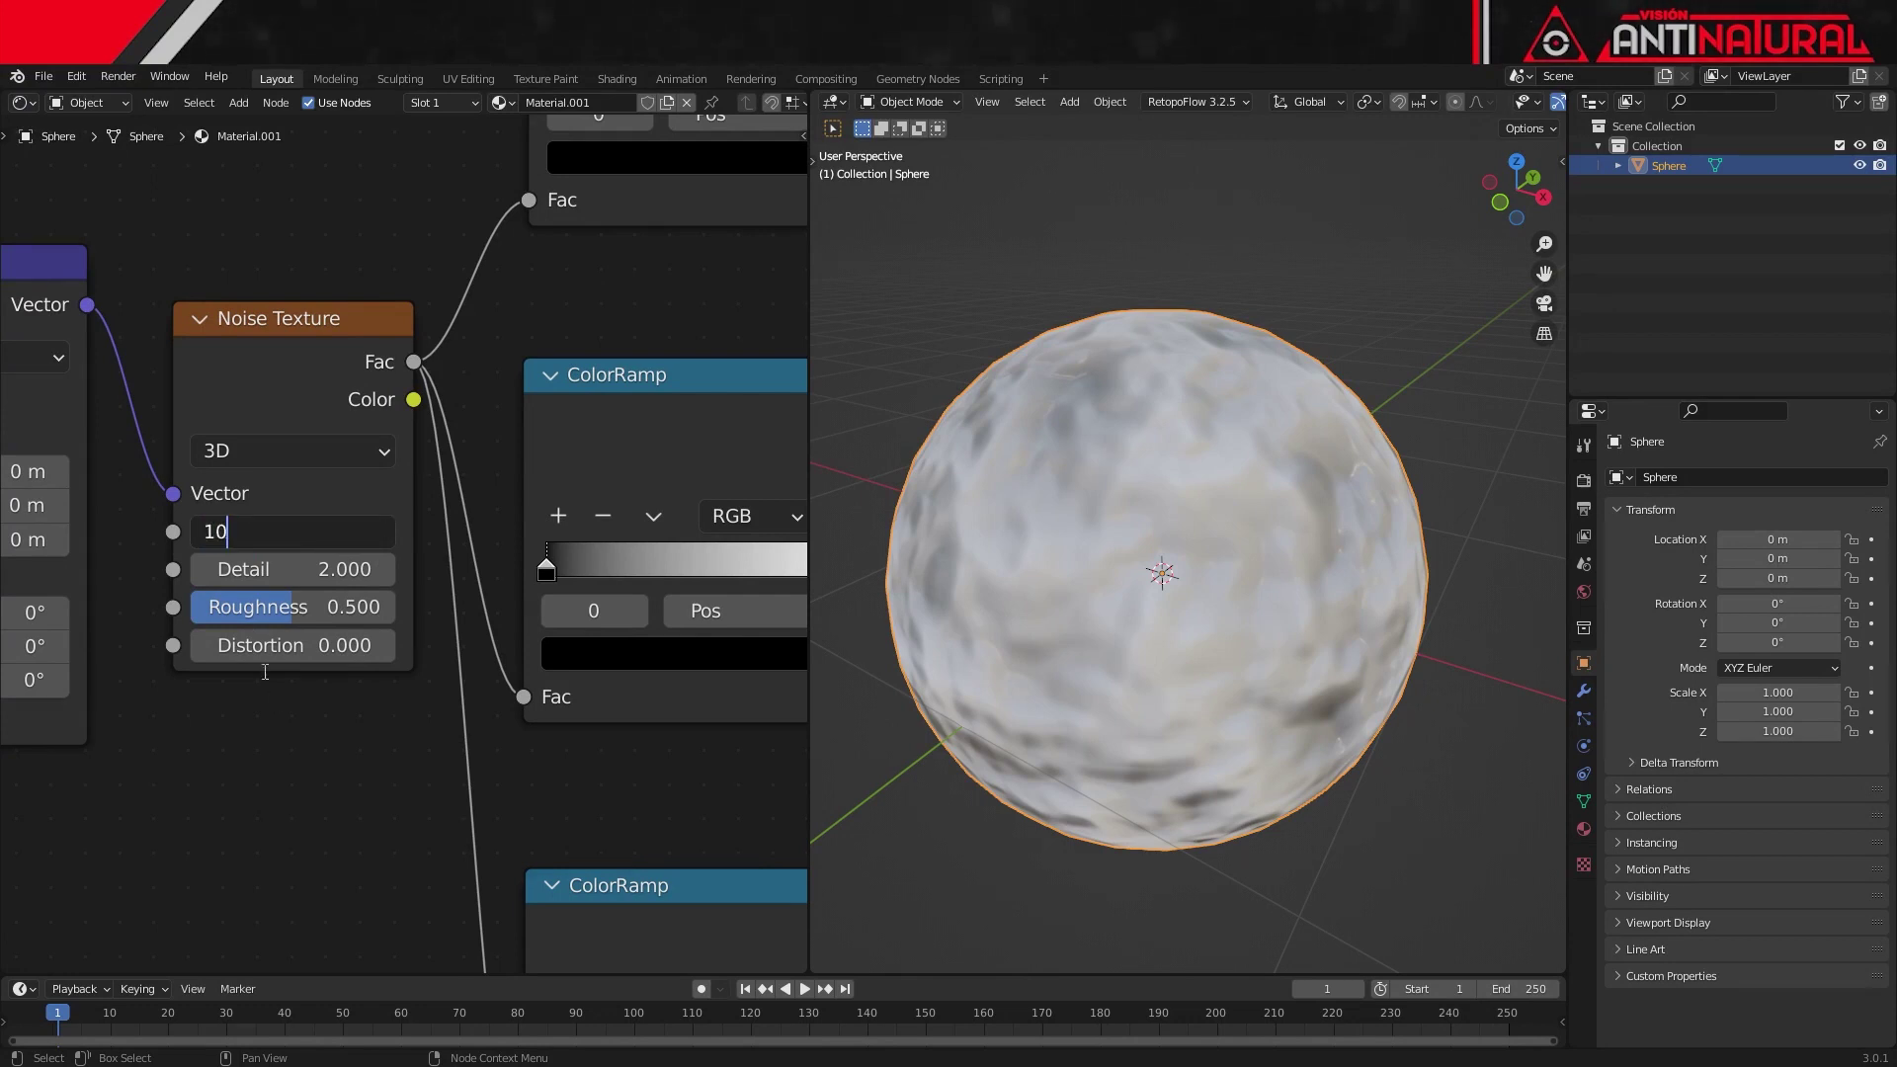
{"action": "key", "text": "Return"}
{"action": "left_click", "coordinate": [328, 569]}
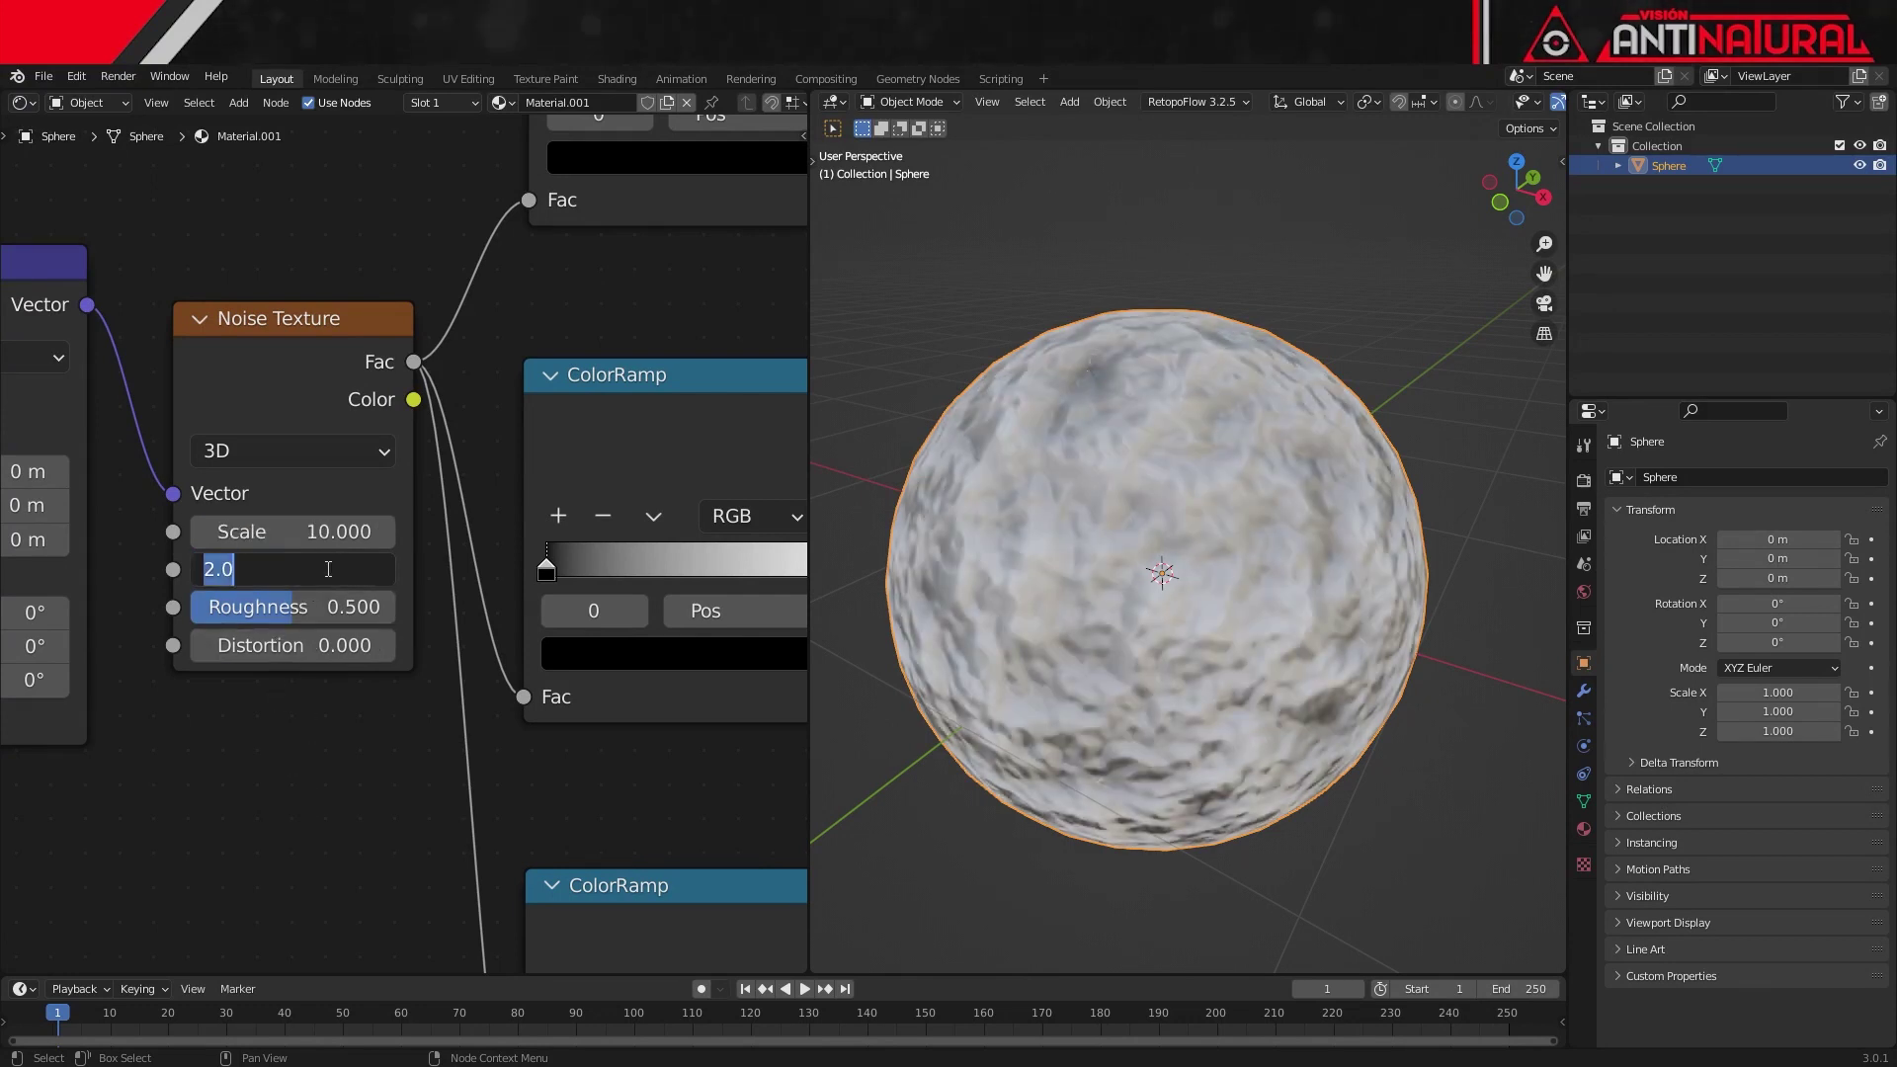
{"action": "type", "text": "10"}
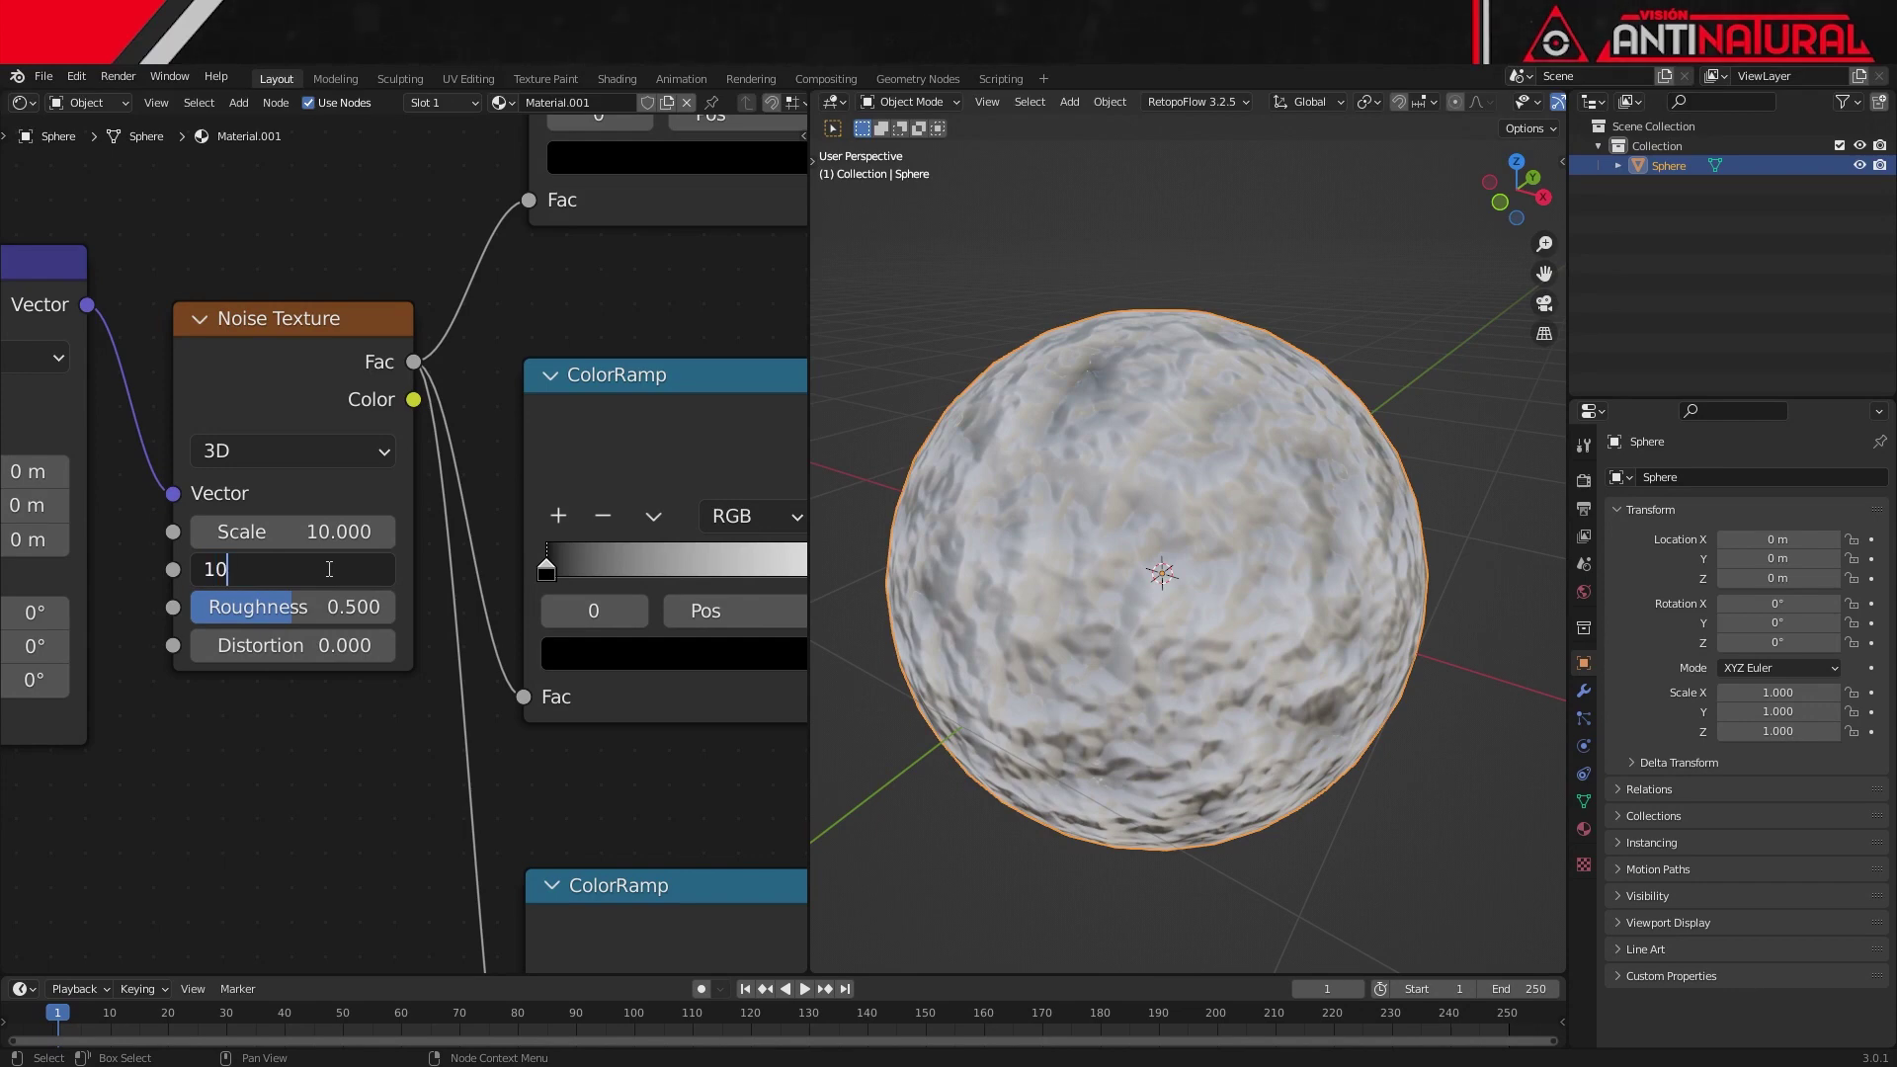
{"action": "key", "text": "Return"}
{"action": "left_click", "coordinate": [291, 608]}
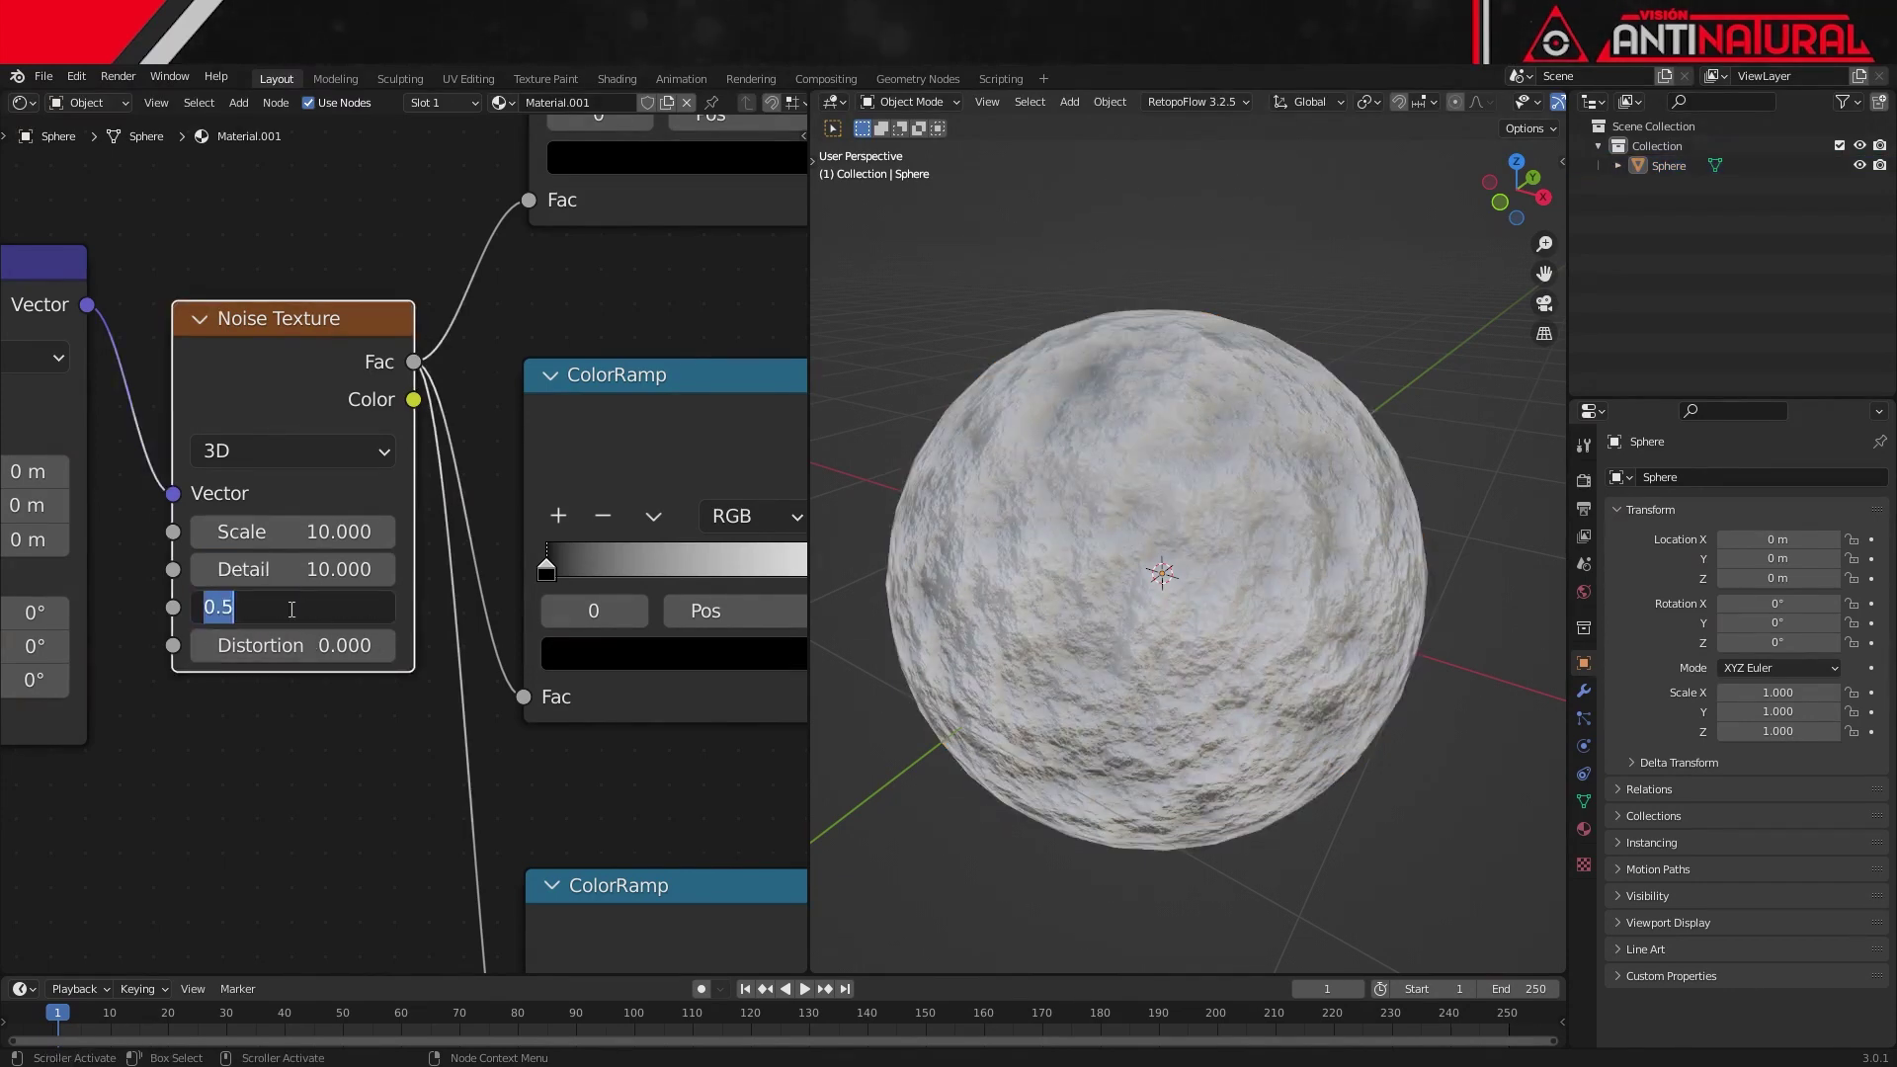
{"action": "type", "text": "5"}
{"action": "key", "text": "Return"}
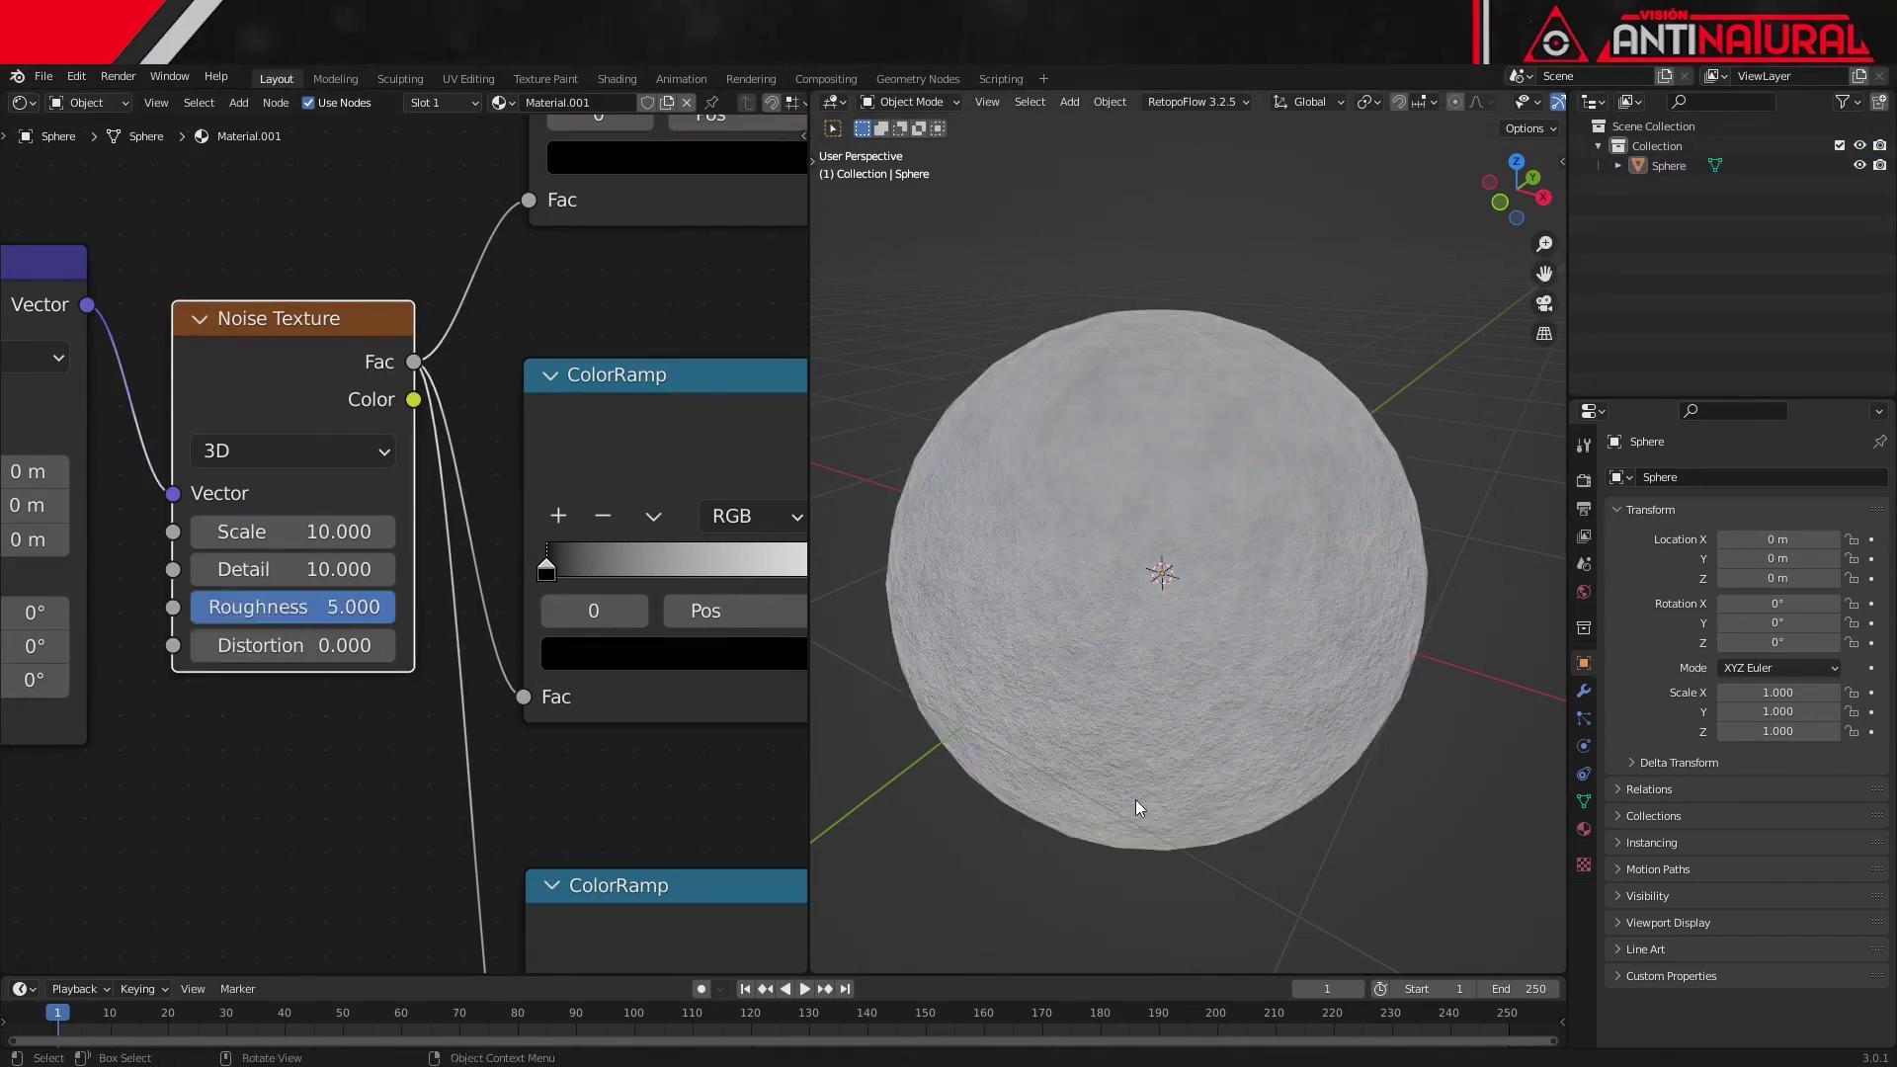
{"action": "middle_click_drag", "start_coordinate": [1268, 808], "coordinate": [1142, 745]}
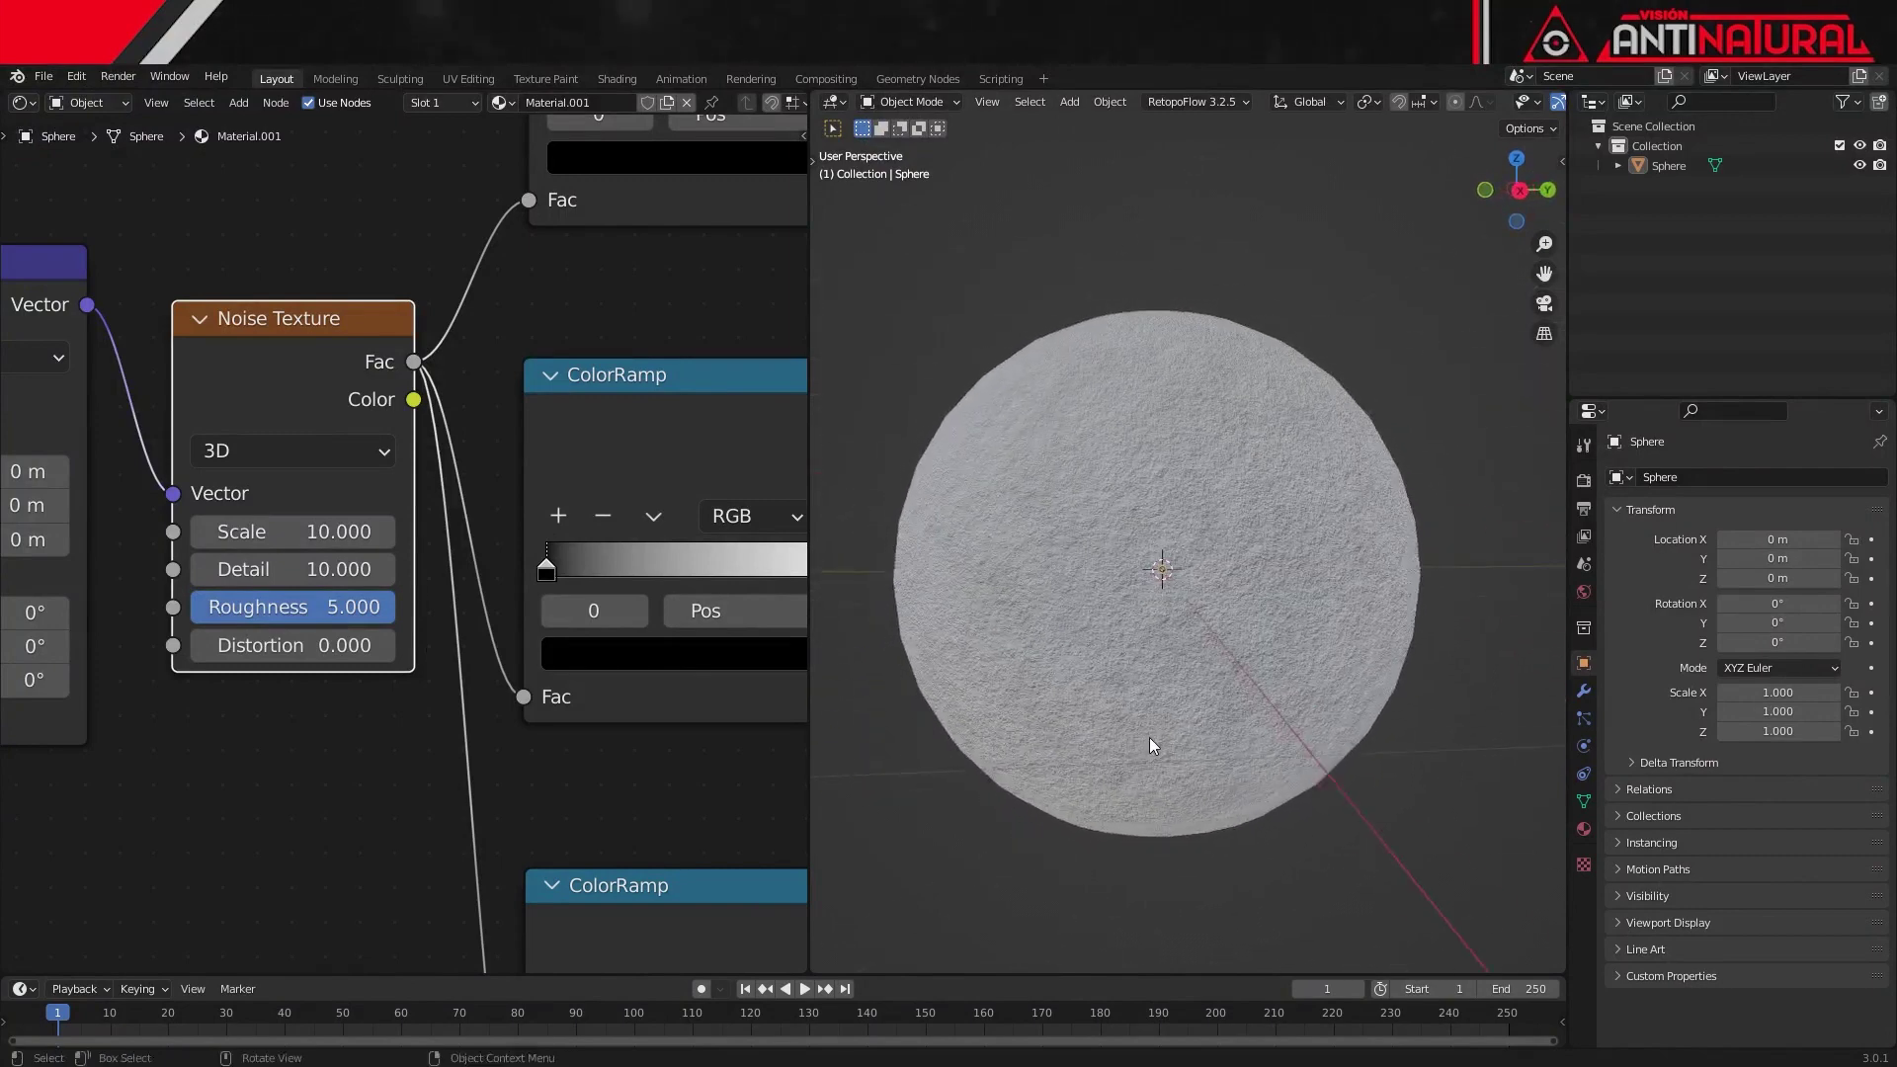
Step: Slide the first ColorRamp's black stop right to roughly 0.3
{"action": "scroll", "coordinate": [1148, 737], "scroll_direction": "up", "scroll_amount": 1}
{"action": "scroll", "coordinate": [1148, 737], "scroll_direction": "up", "scroll_amount": 2}
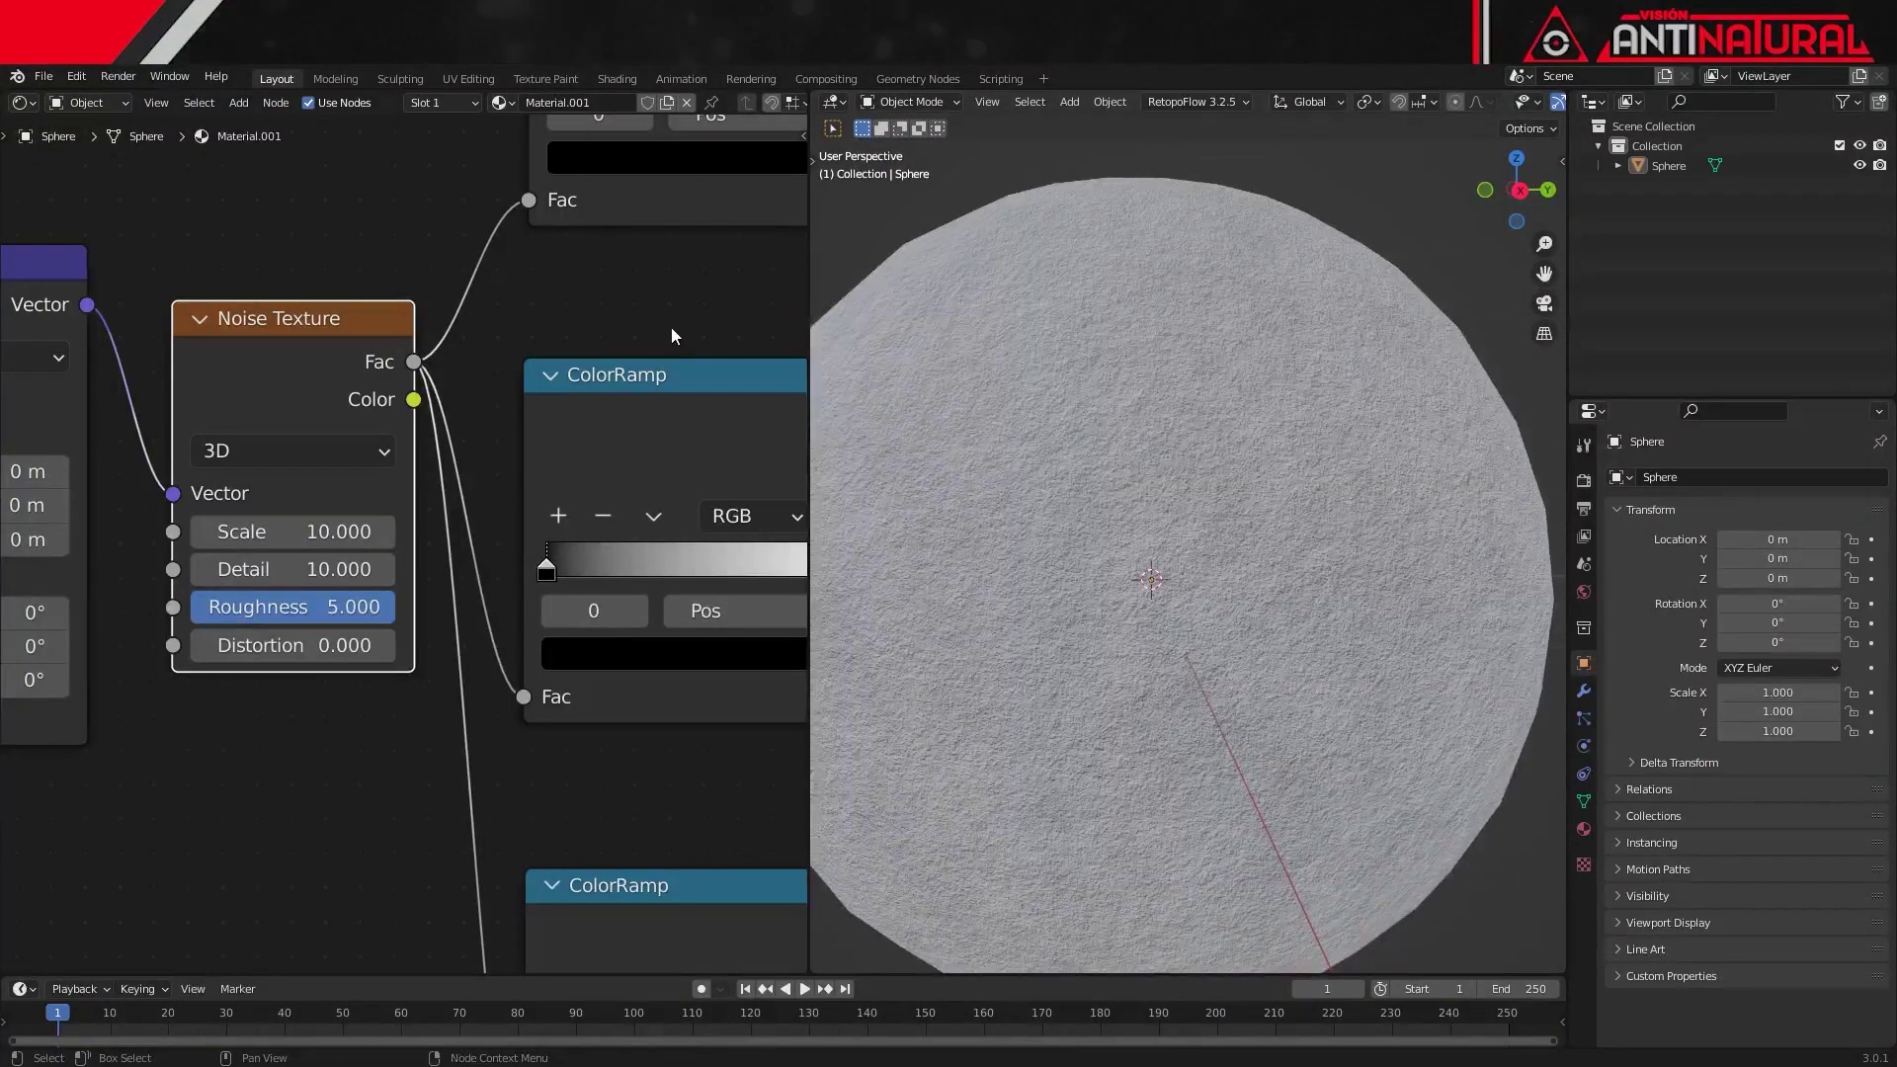
{"action": "mouse_move", "coordinate": [684, 306]}
{"action": "middle_mouse_down"}
{"action": "mouse_move", "coordinate": [566, 425]}
{"action": "mouse_move", "coordinate": [441, 731]}
{"action": "middle_mouse_up"}
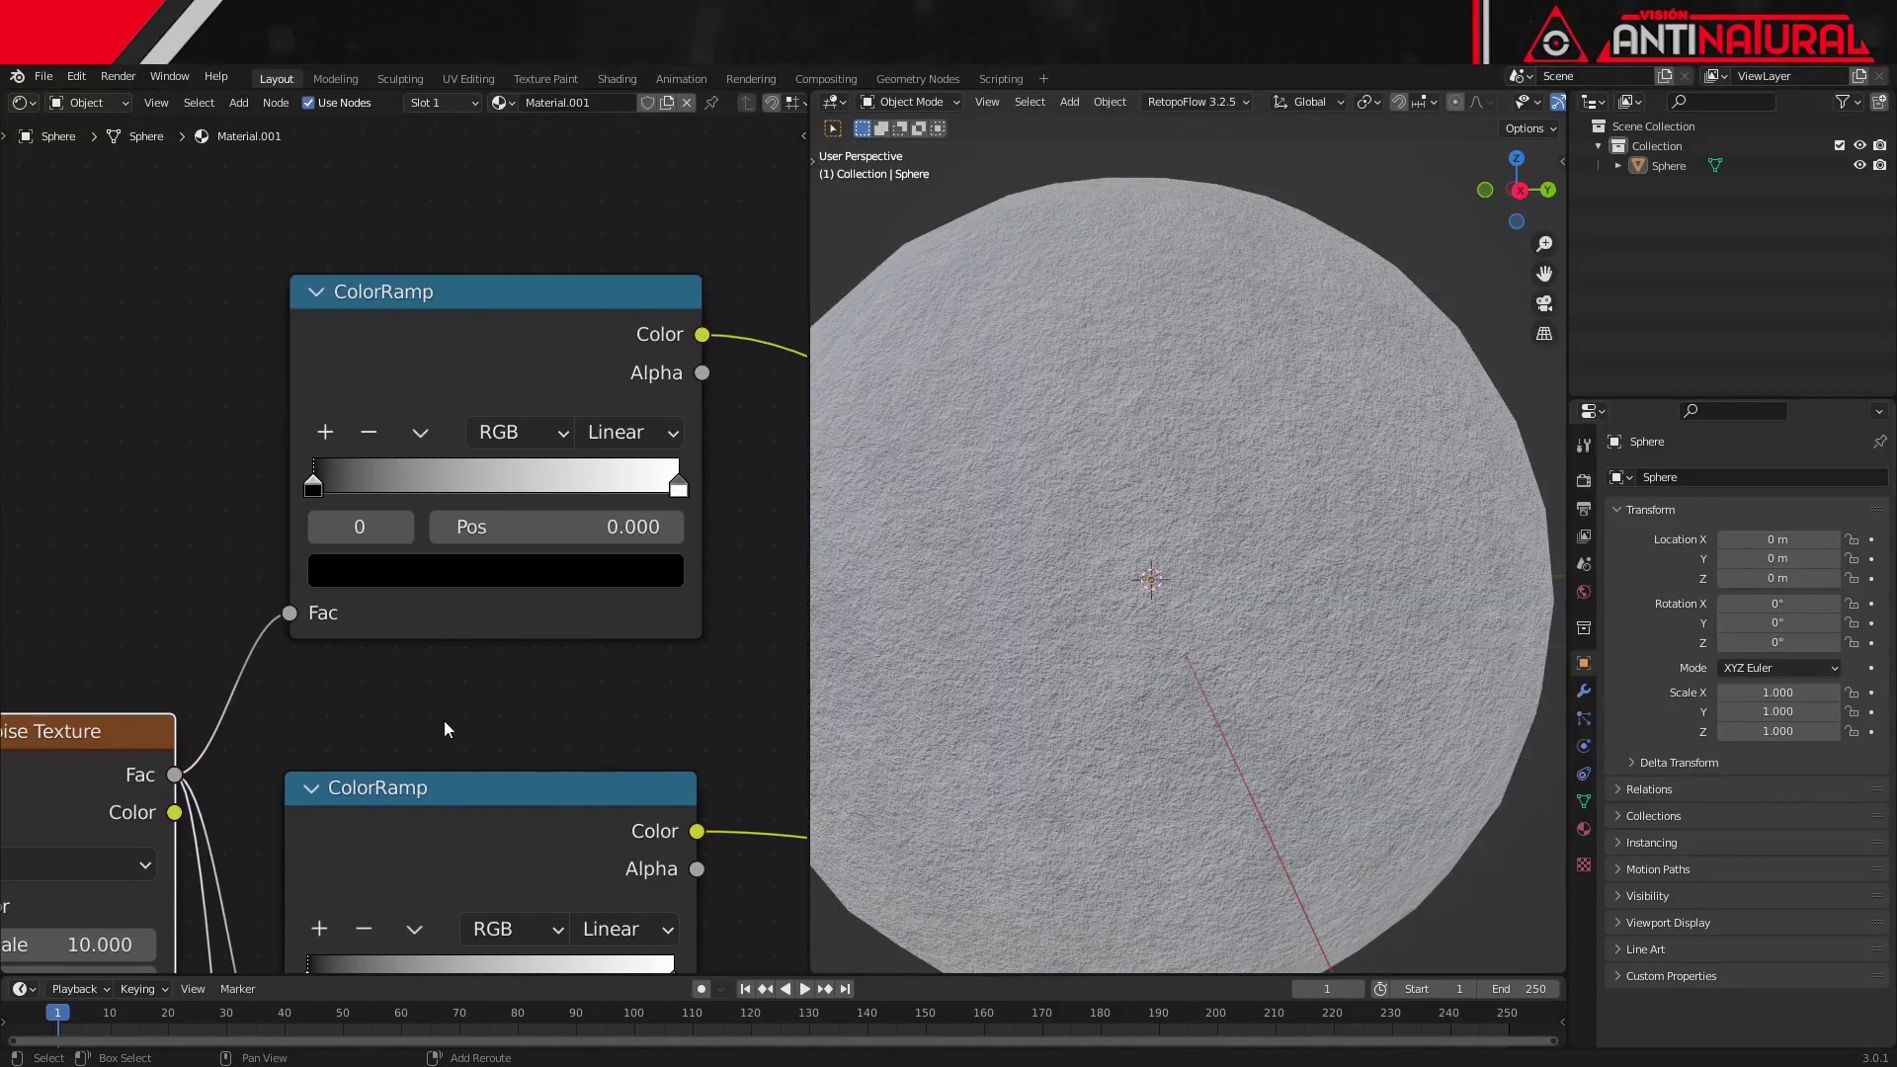
{"action": "mouse_move", "coordinate": [318, 482]}
{"action": "left_mouse_down"}
{"action": "mouse_move", "coordinate": [413, 494]}
{"action": "mouse_move", "coordinate": [316, 494]}
{"action": "left_mouse_up"}
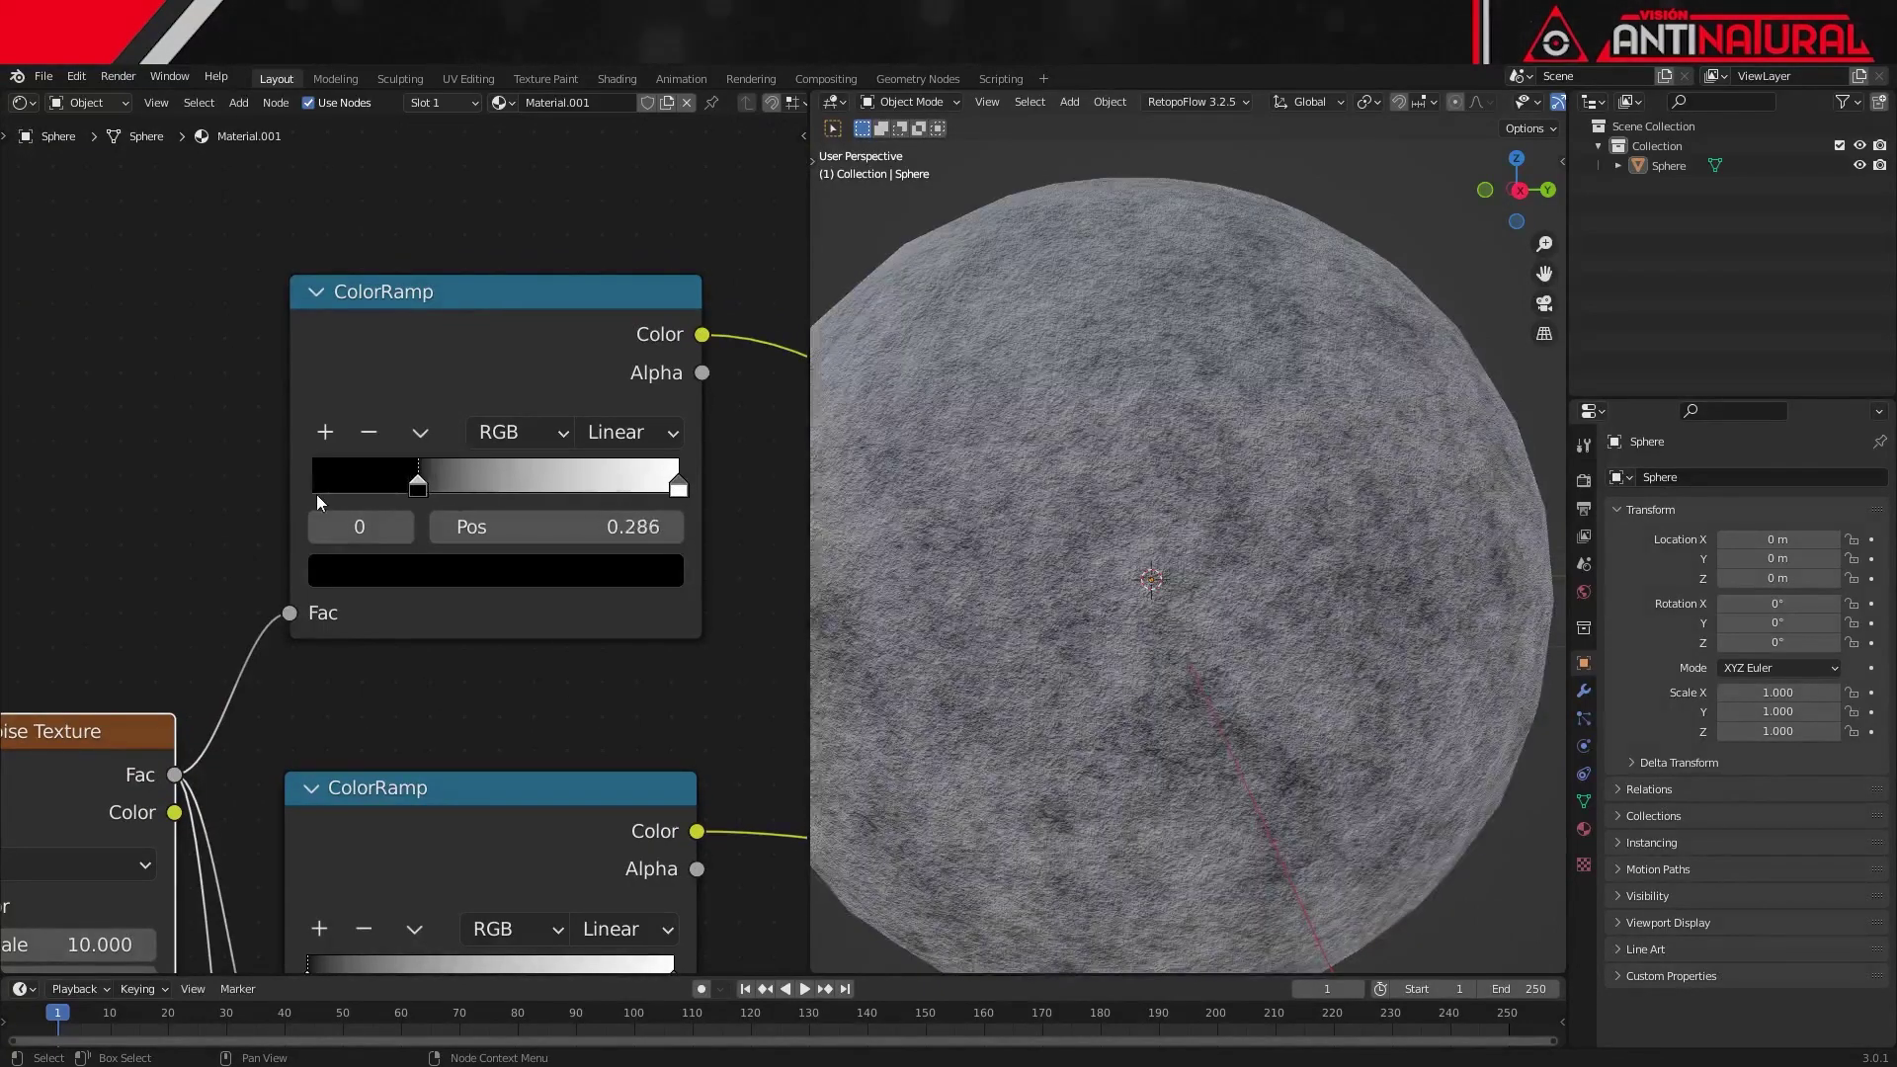
{"action": "mouse_move", "coordinate": [691, 482]}
{"action": "left_mouse_down"}
{"action": "mouse_move", "coordinate": [671, 486]}
{"action": "mouse_move", "coordinate": [696, 482]}
{"action": "left_mouse_up"}
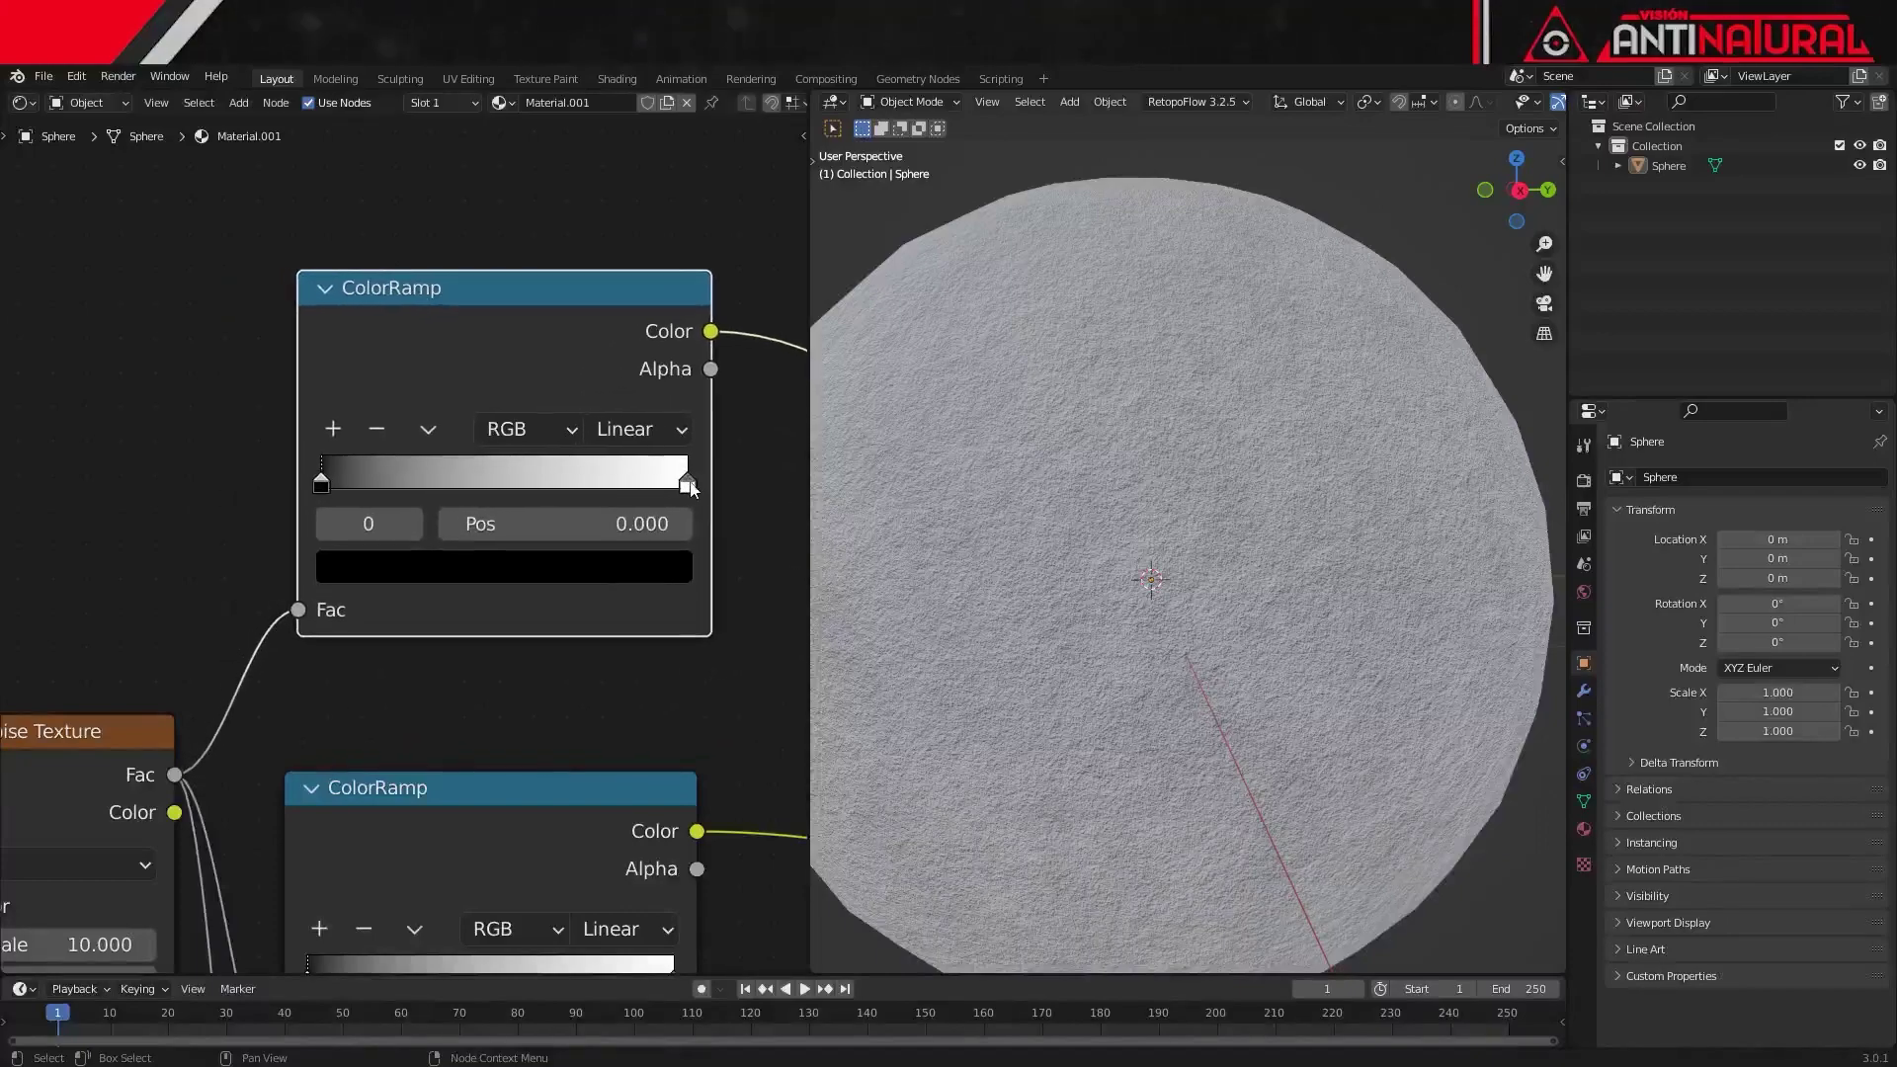
{"action": "left_click", "coordinate": [687, 483]}
{"action": "mouse_move", "coordinate": [687, 487]}
{"action": "left_mouse_down"}
{"action": "mouse_move", "coordinate": [554, 484]}
{"action": "mouse_move", "coordinate": [688, 484]}
{"action": "left_mouse_up"}
{"action": "mouse_move", "coordinate": [368, 524]}
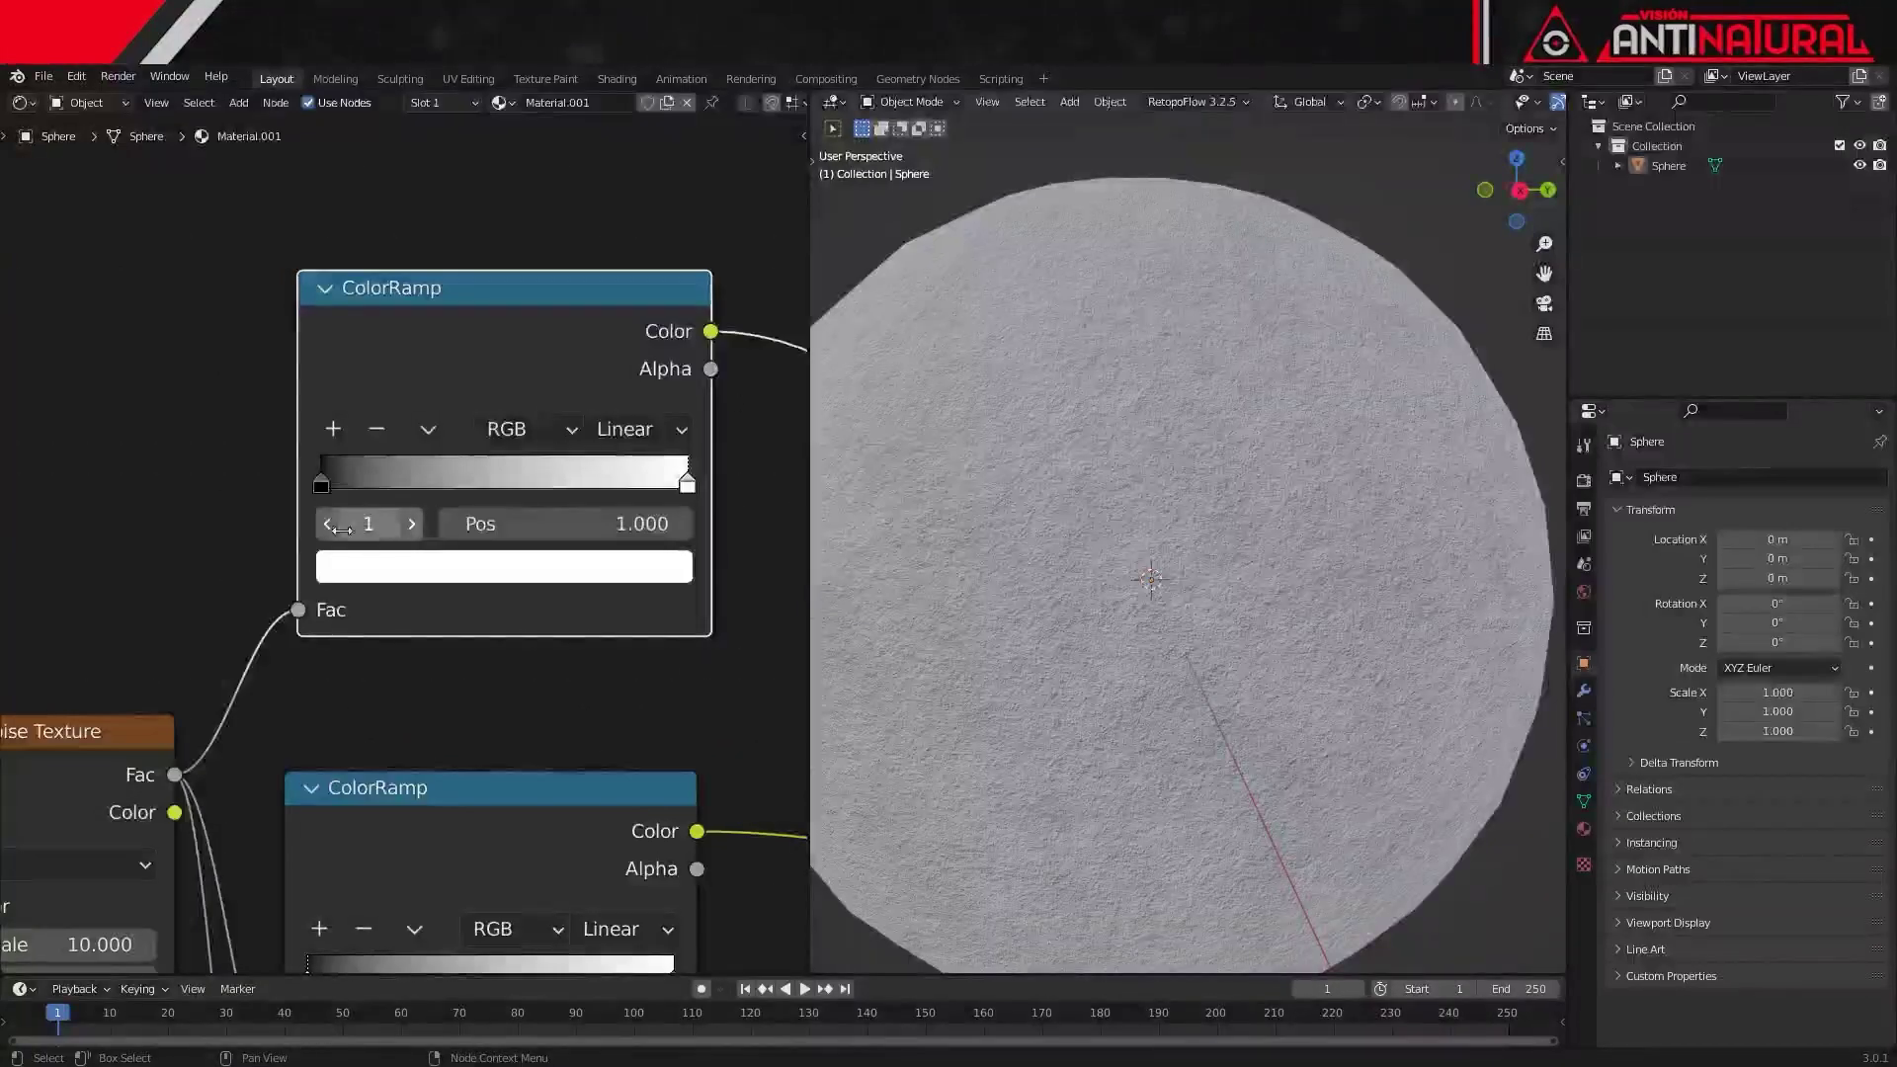
{"action": "left_click", "coordinate": [329, 493]}
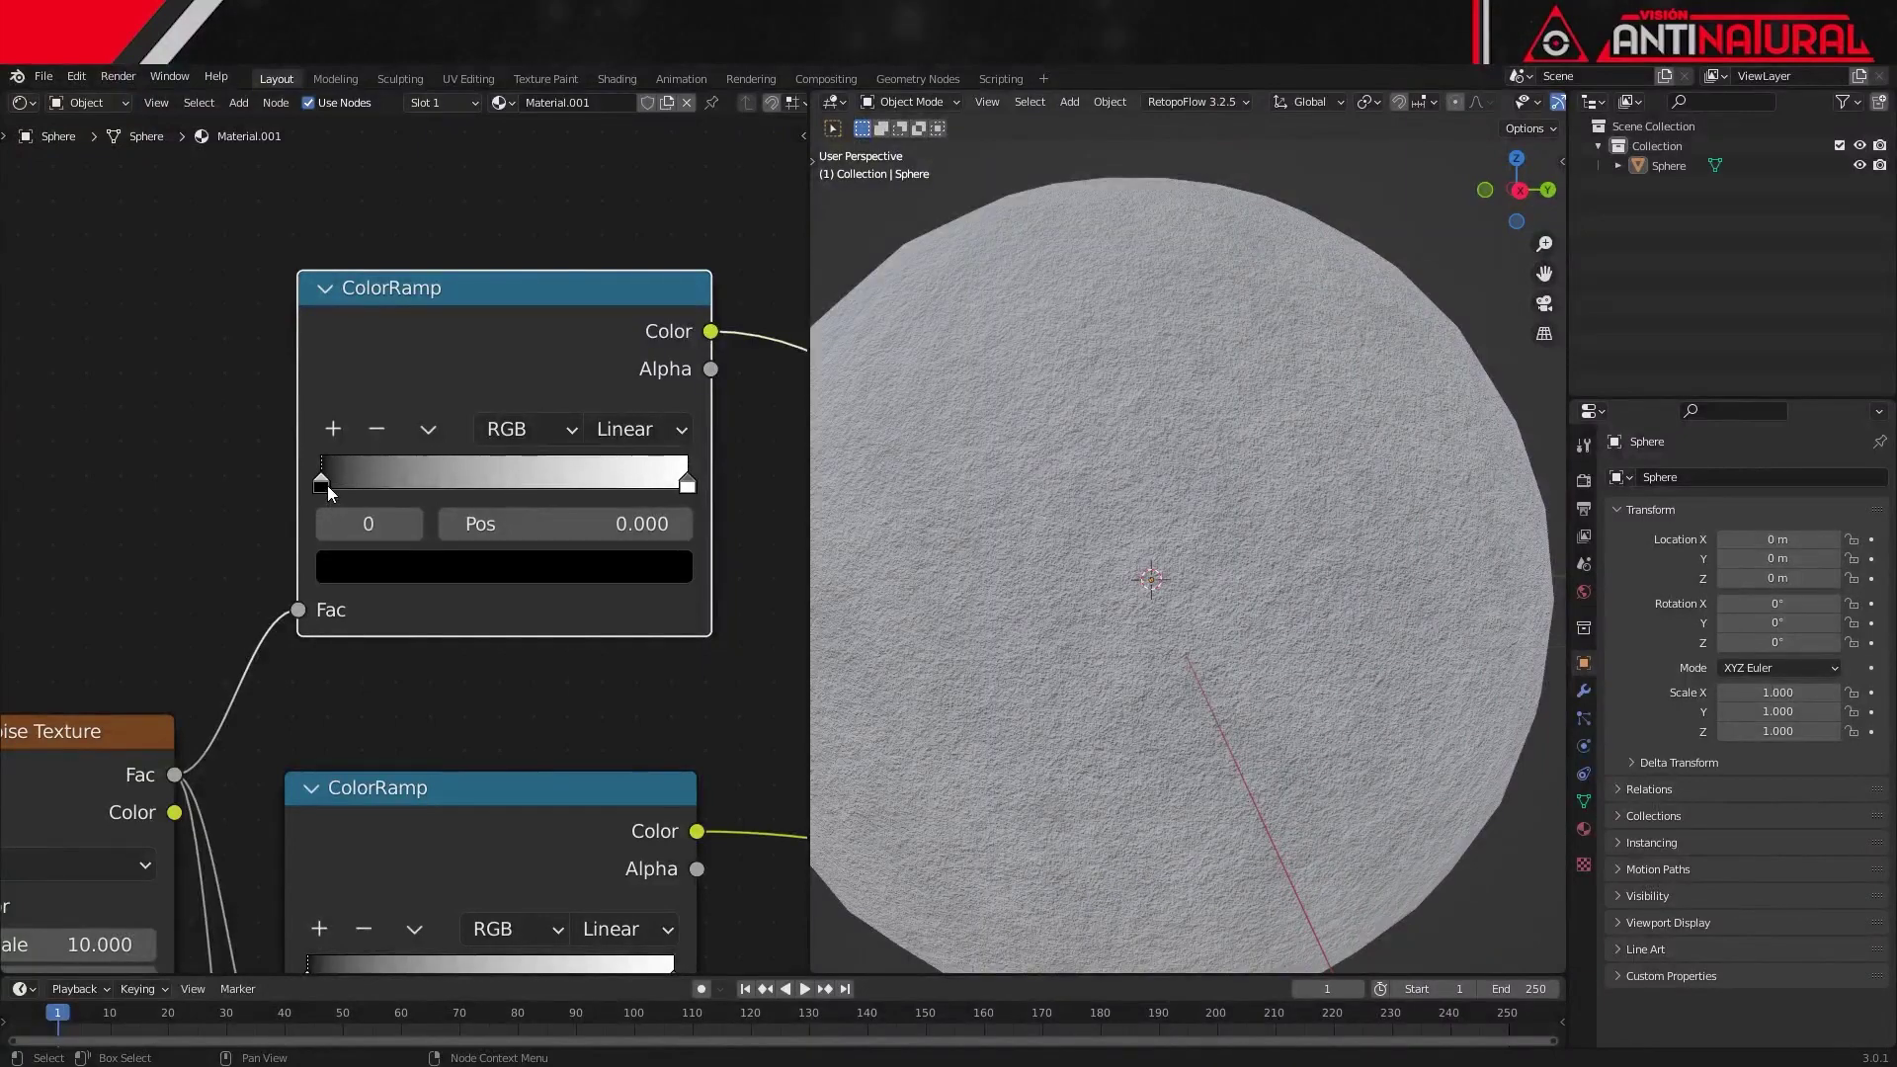
{"action": "left_click_drag", "start_coordinate": [321, 484], "coordinate": [458, 489]}
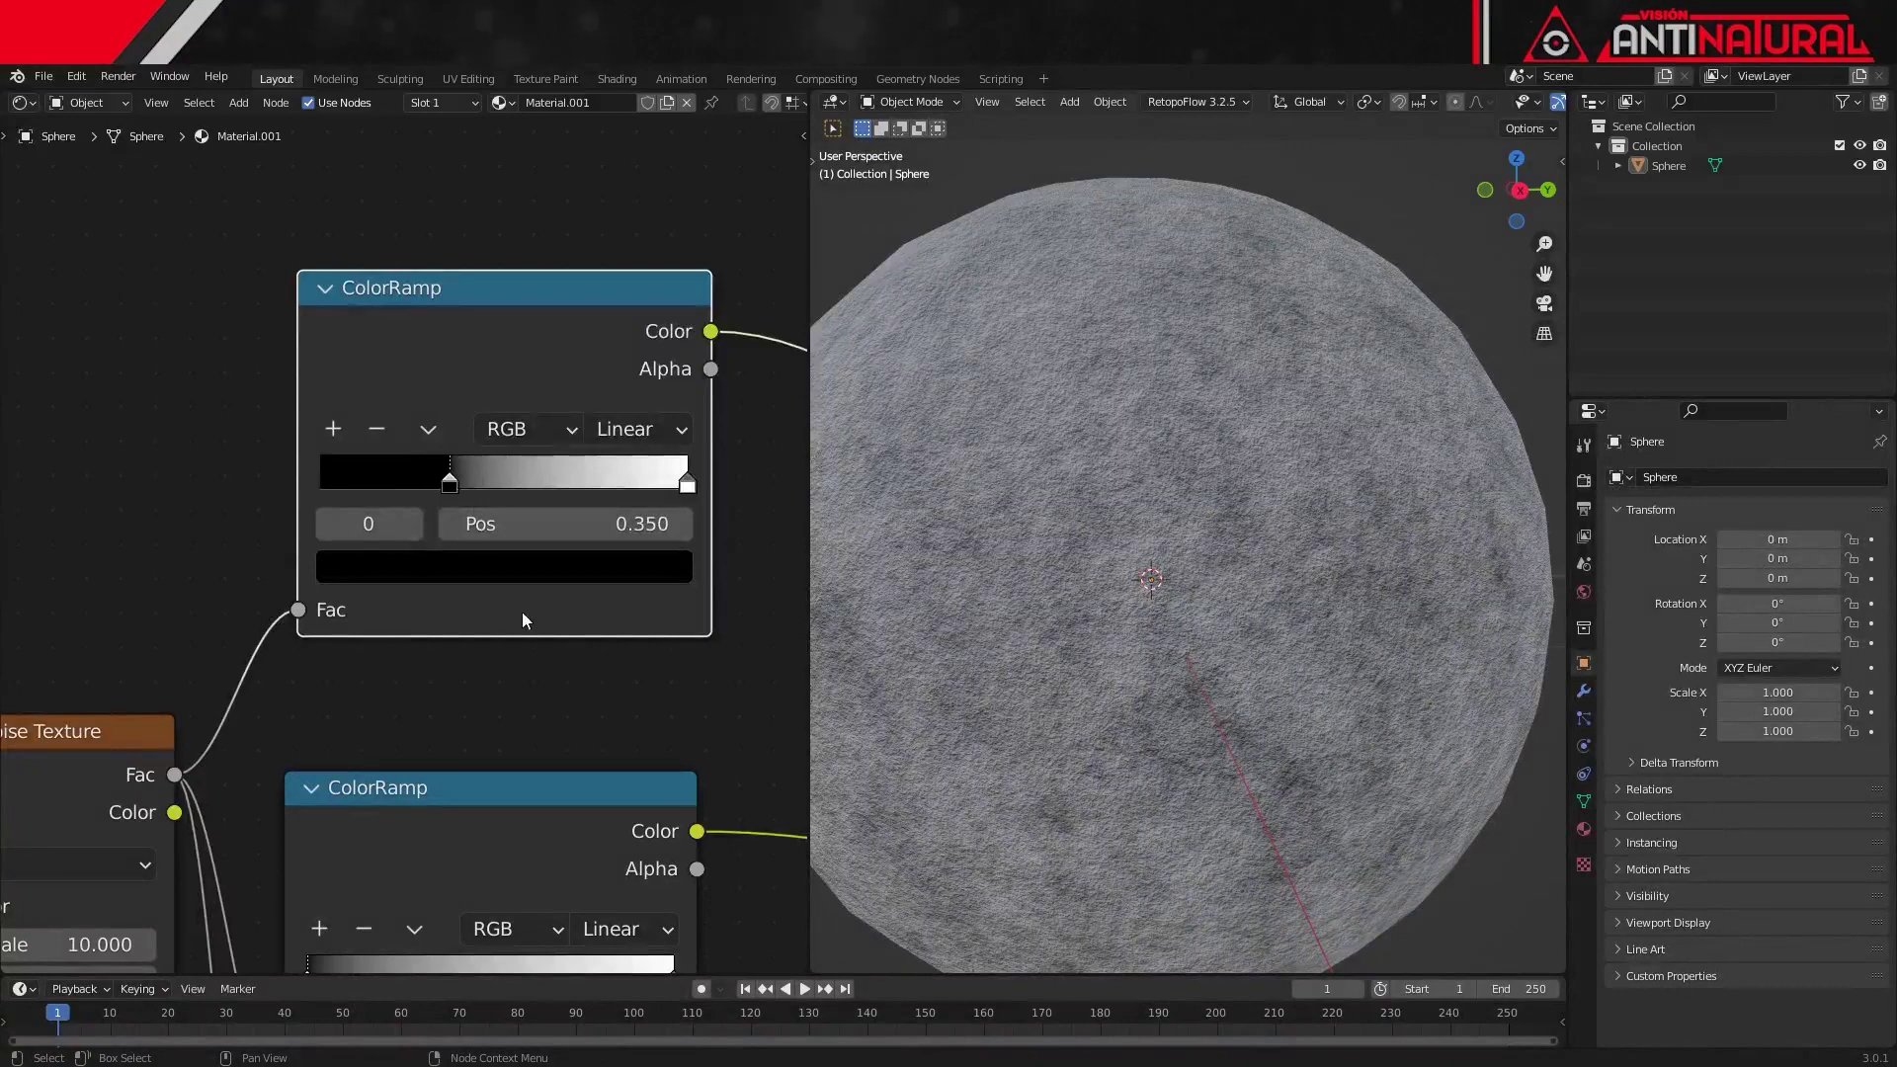
{"action": "scroll", "coordinate": [553, 573], "scroll_direction": "down", "scroll_amount": 1}
{"action": "scroll", "coordinate": [567, 554], "scroll_direction": "down", "scroll_amount": 1}
{"action": "middle_click_drag", "start_coordinate": [688, 581], "coordinate": [597, 619]}
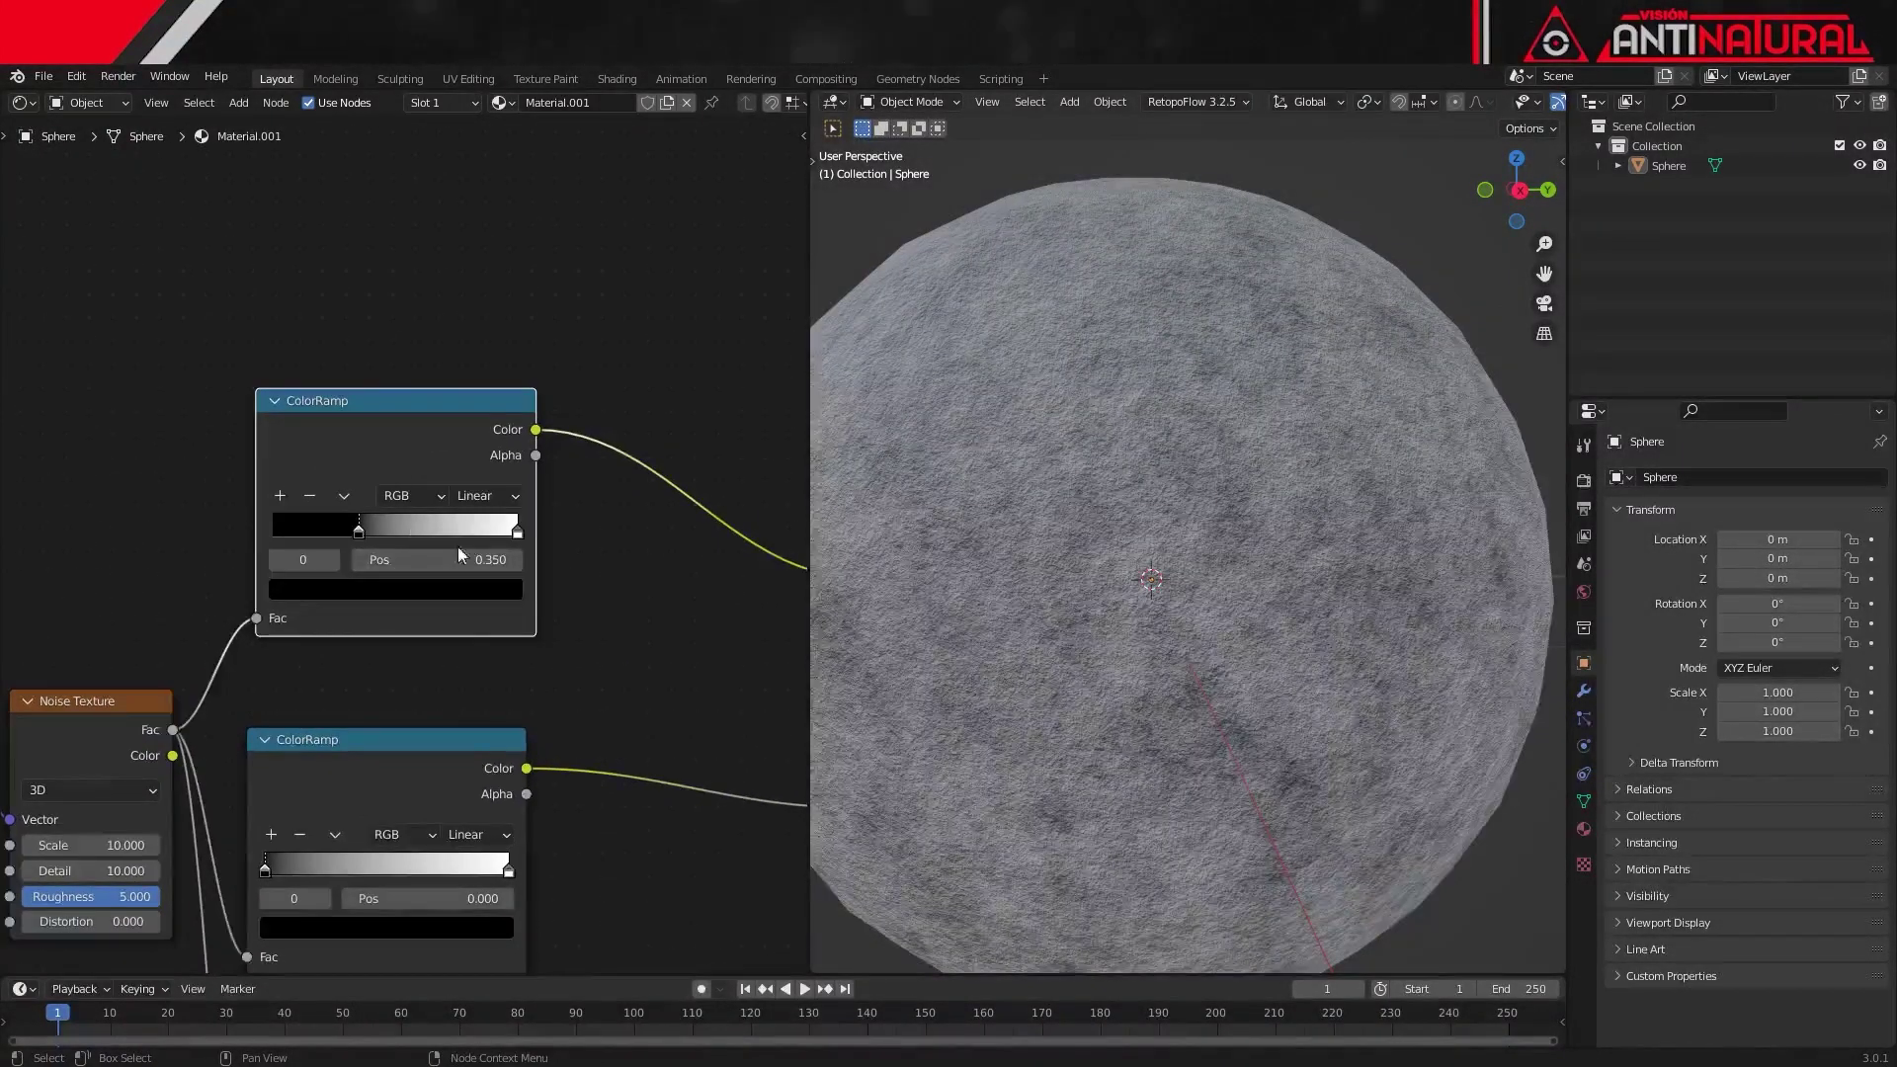
Step: Colour the ramp's white stop a warm pale cream
{"action": "left_click", "coordinate": [519, 532]}
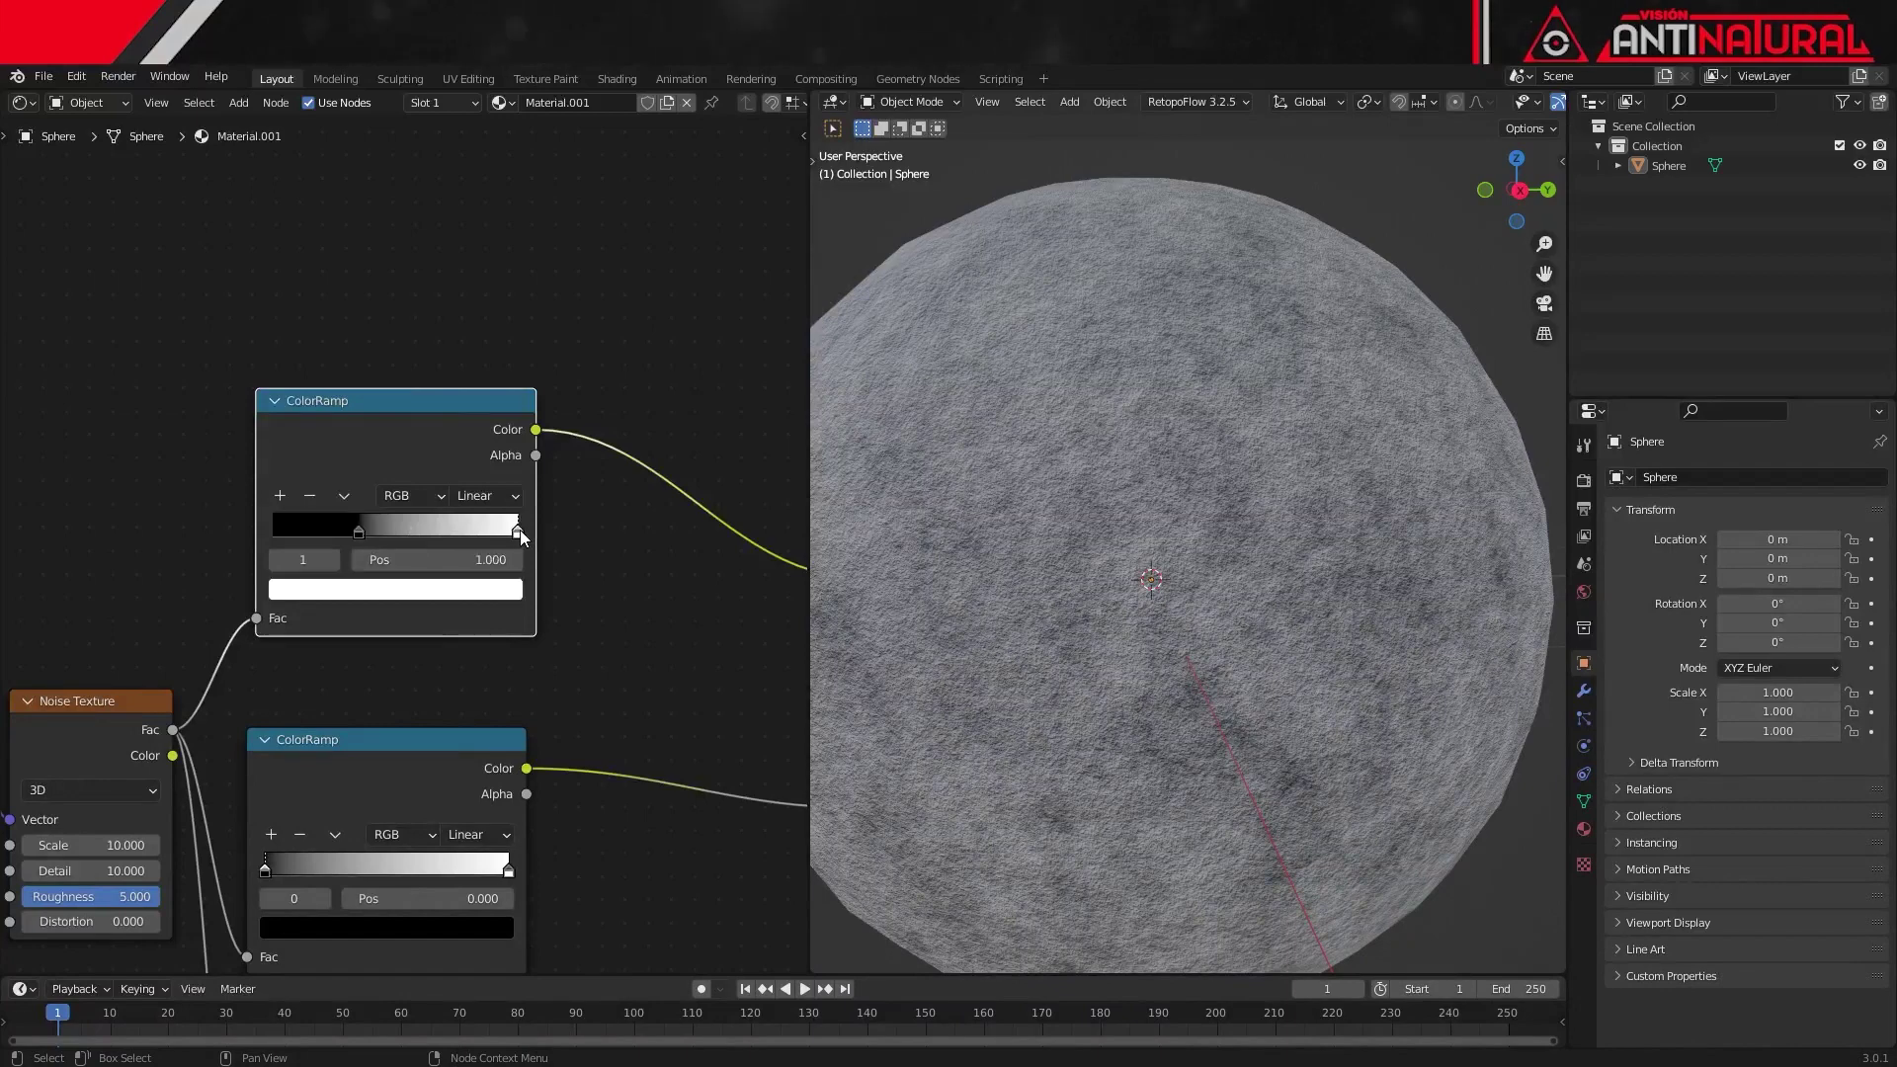
{"action": "left_click", "coordinate": [482, 591]}
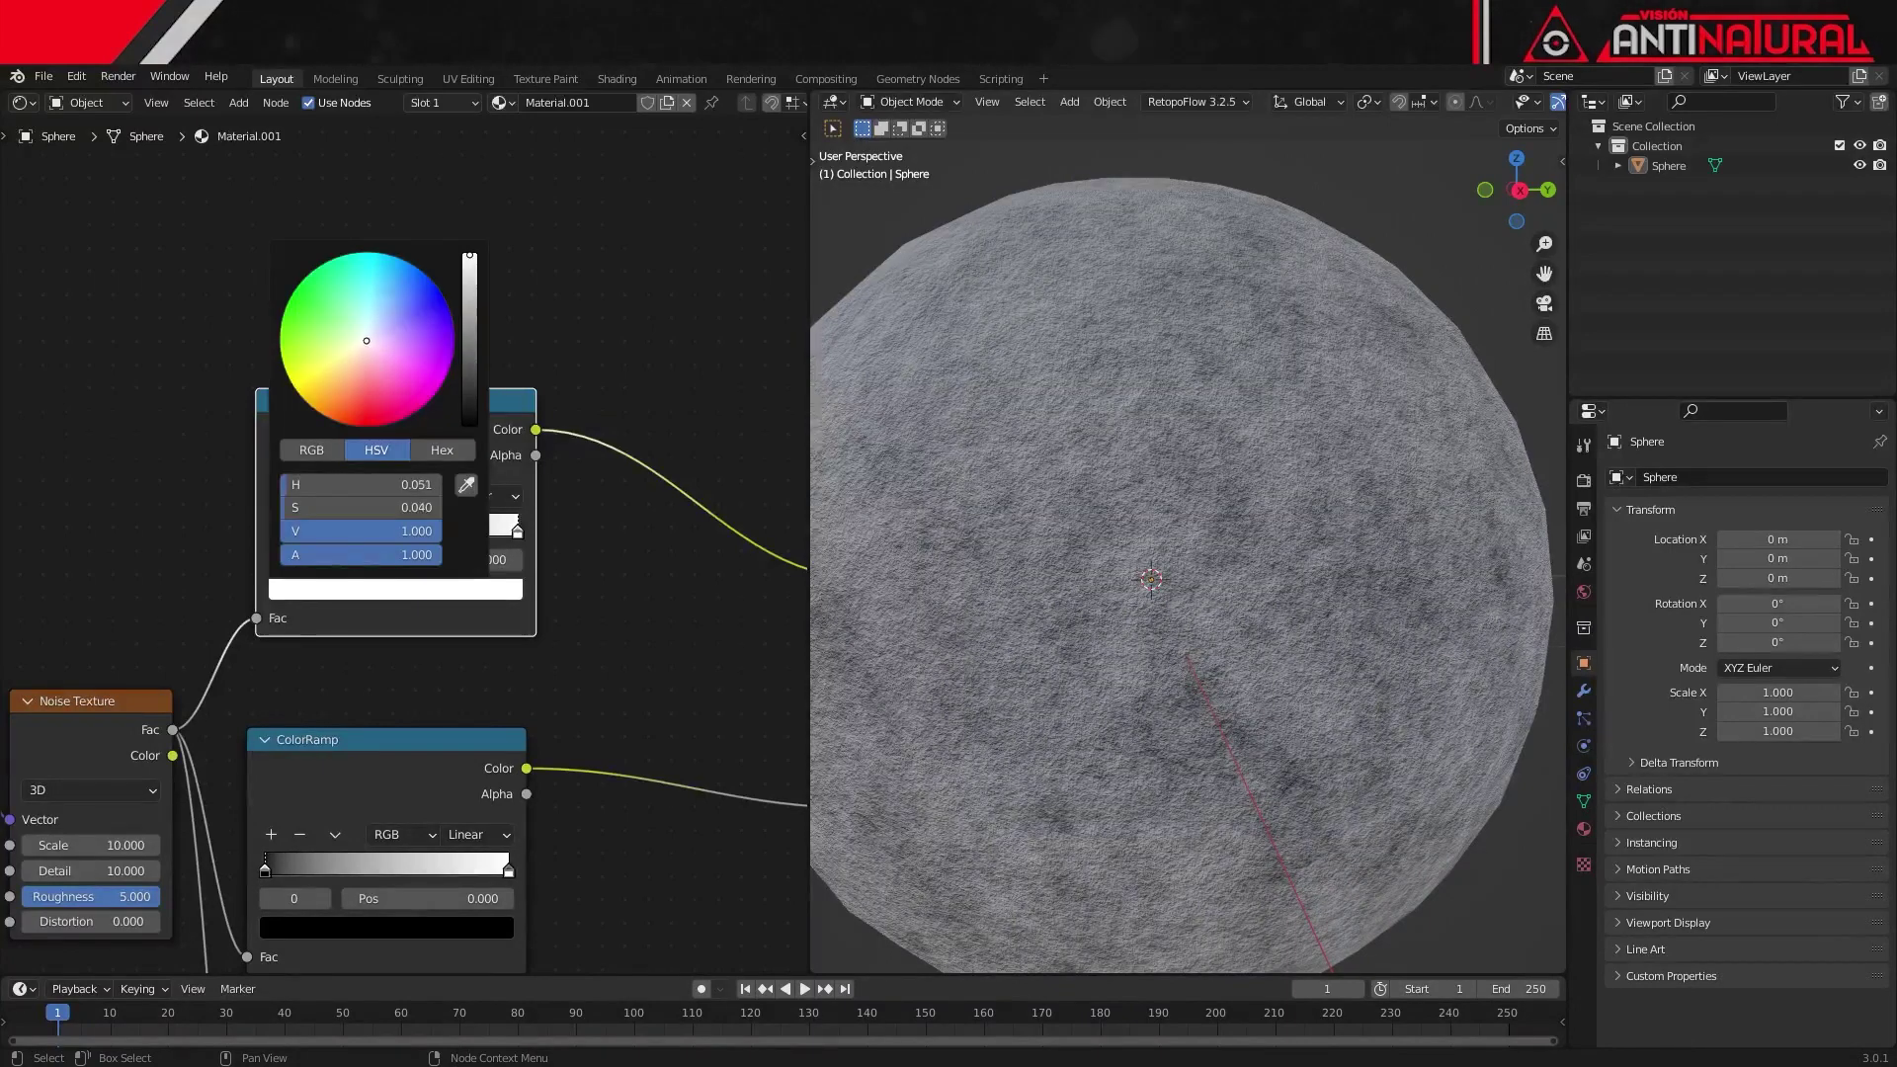
{"action": "left_click_drag", "start_coordinate": [375, 507], "coordinate": [423, 507]}
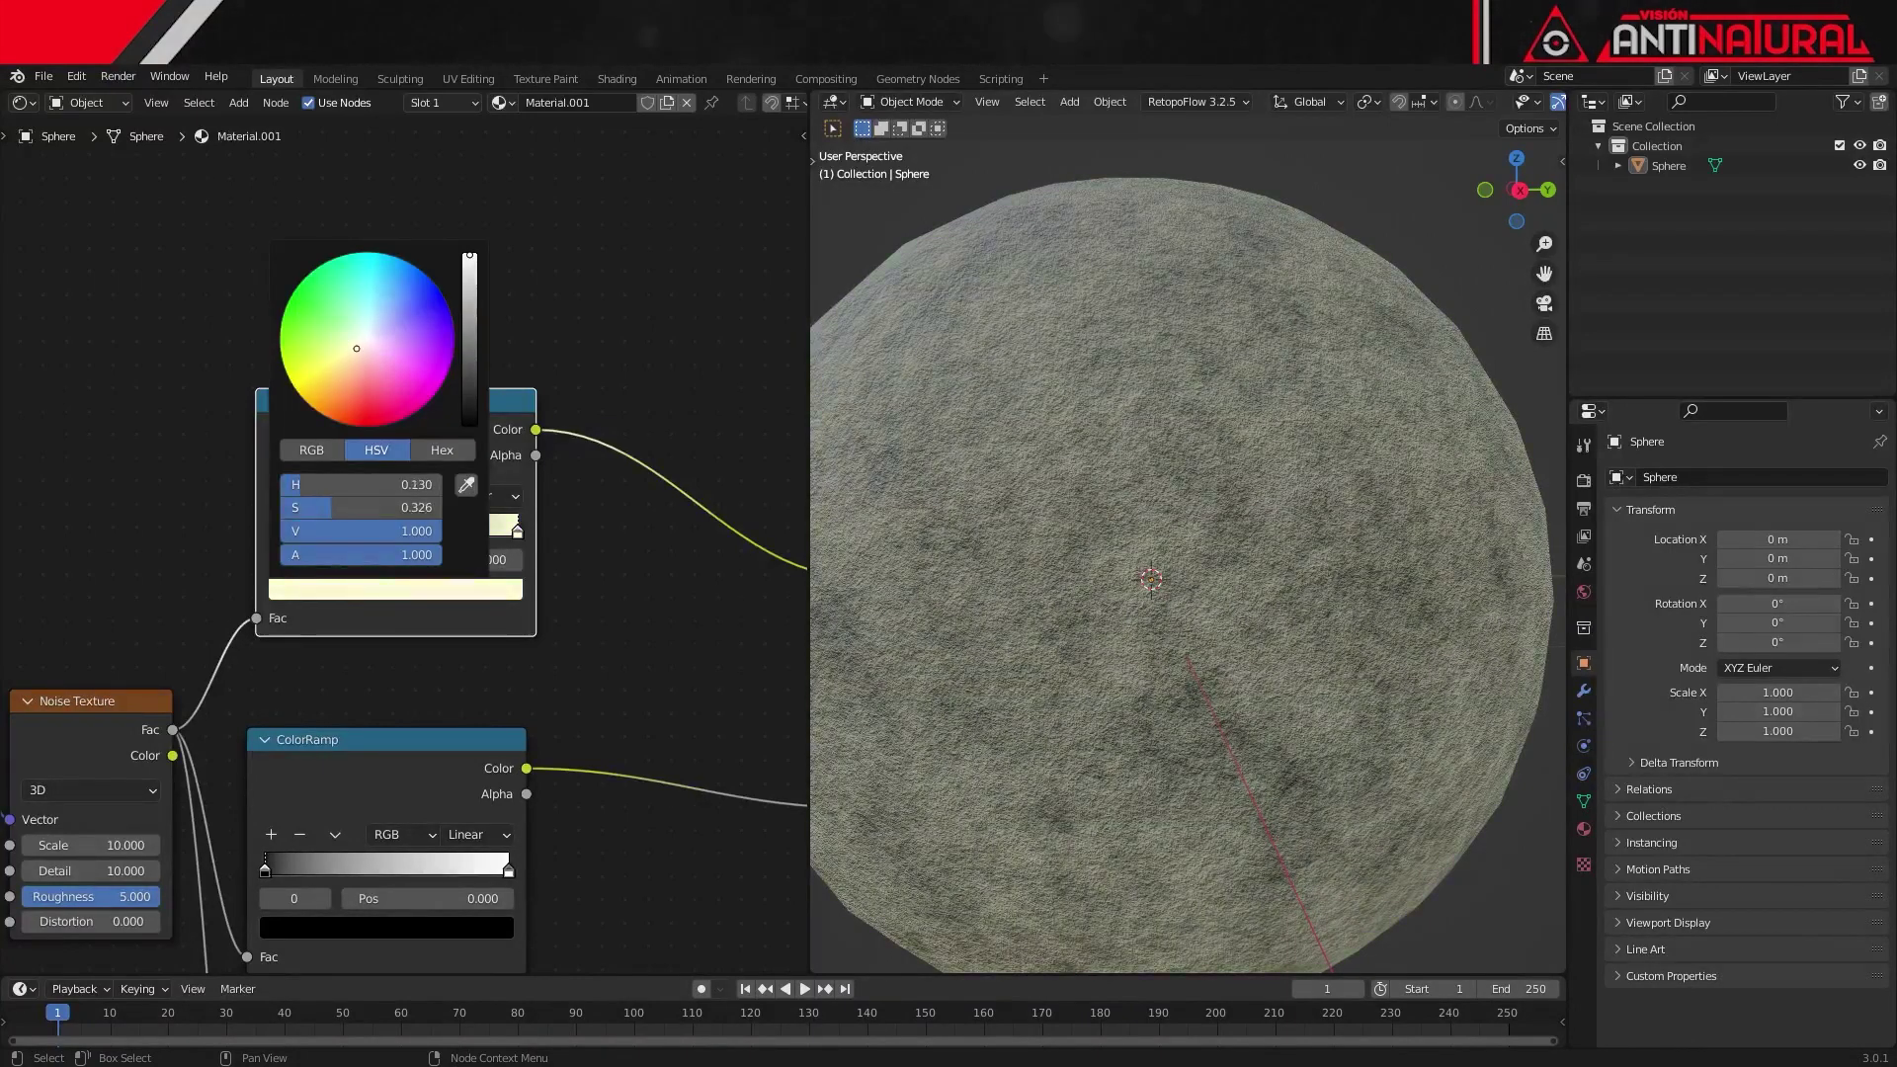
{"action": "left_click_drag", "start_coordinate": [357, 348], "coordinate": [355, 350]}
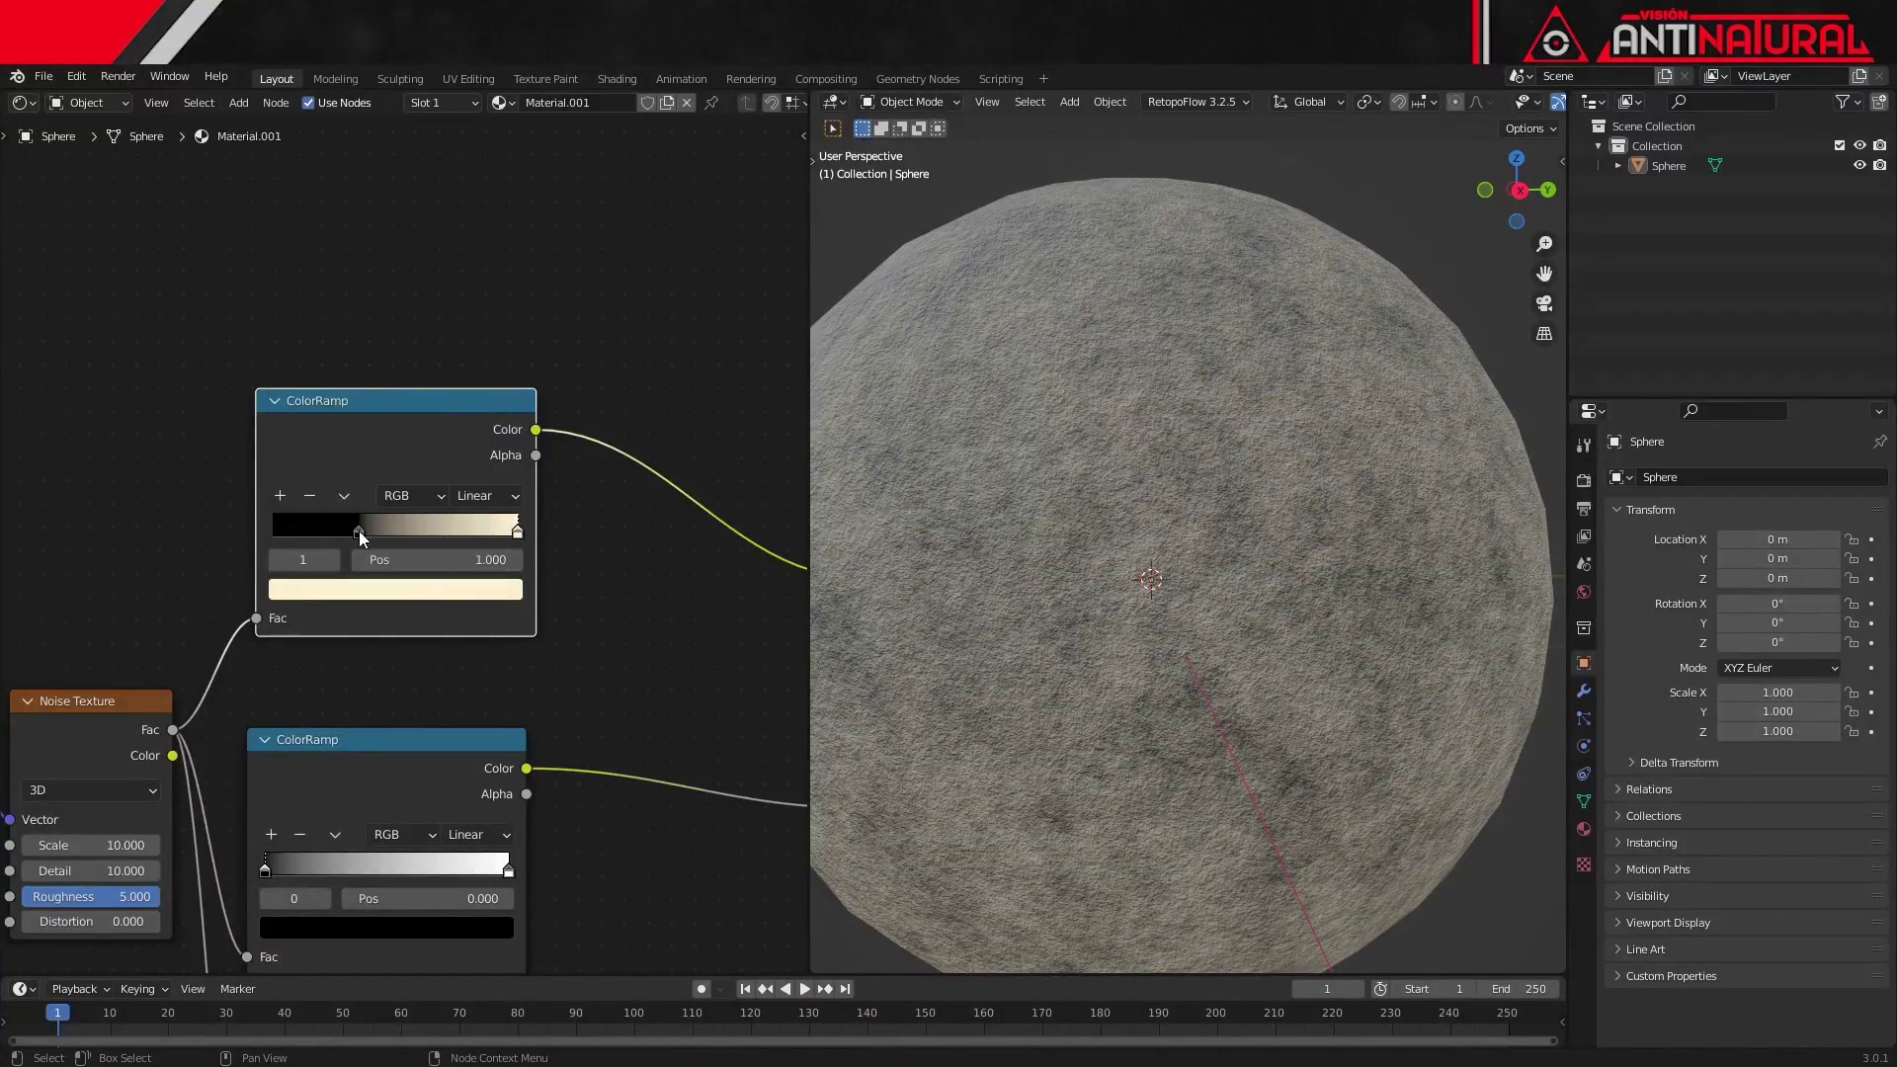
Step: Colour the black stop a deep reddish brown and nudge it to 0.295
{"action": "left_click", "coordinate": [359, 533]}
{"action": "left_click", "coordinate": [359, 589]}
{"action": "mouse_move", "coordinate": [482, 385]}
{"action": "left_mouse_down"}
{"action": "mouse_move", "coordinate": [471, 357]}
{"action": "mouse_move", "coordinate": [405, 347]}
{"action": "left_mouse_up"}
{"action": "left_click", "coordinate": [364, 345]}
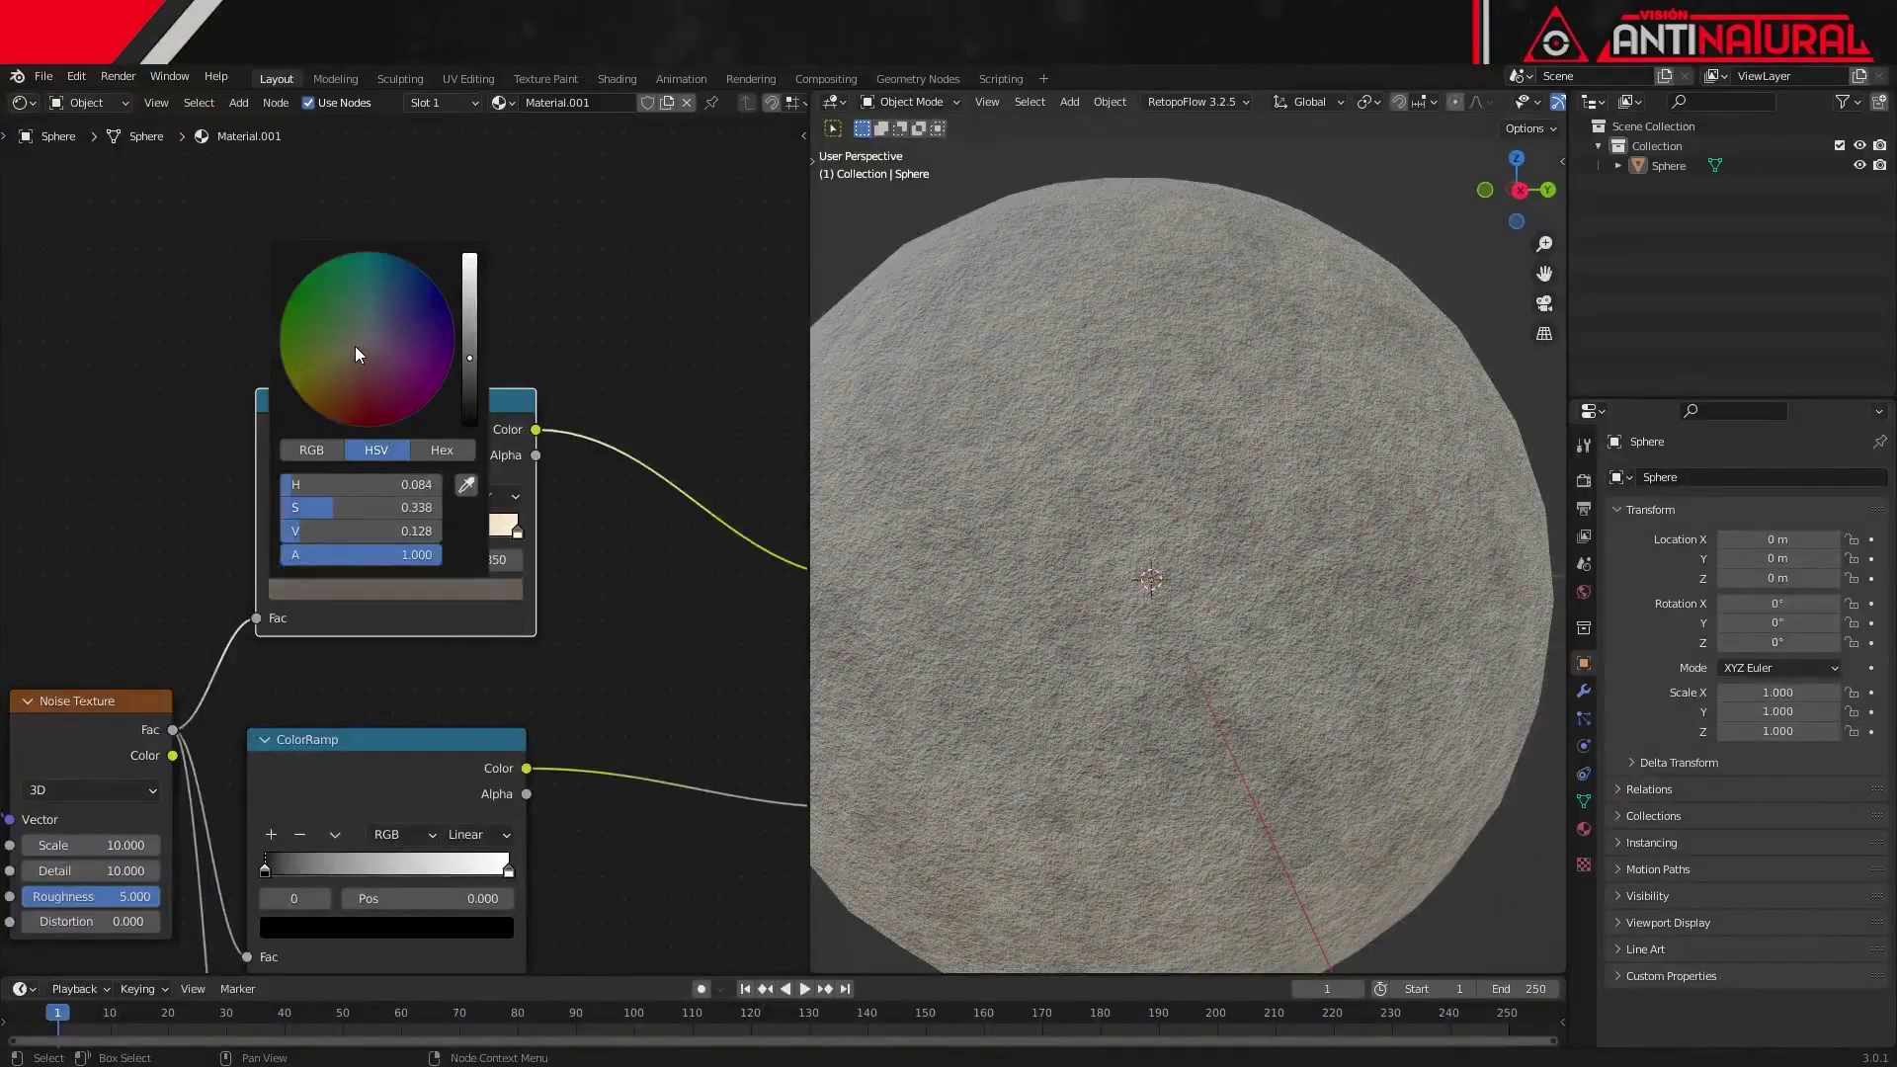
{"action": "left_click_drag", "start_coordinate": [358, 353], "coordinate": [351, 425]}
{"action": "left_click_drag", "start_coordinate": [470, 357], "coordinate": [469, 381]}
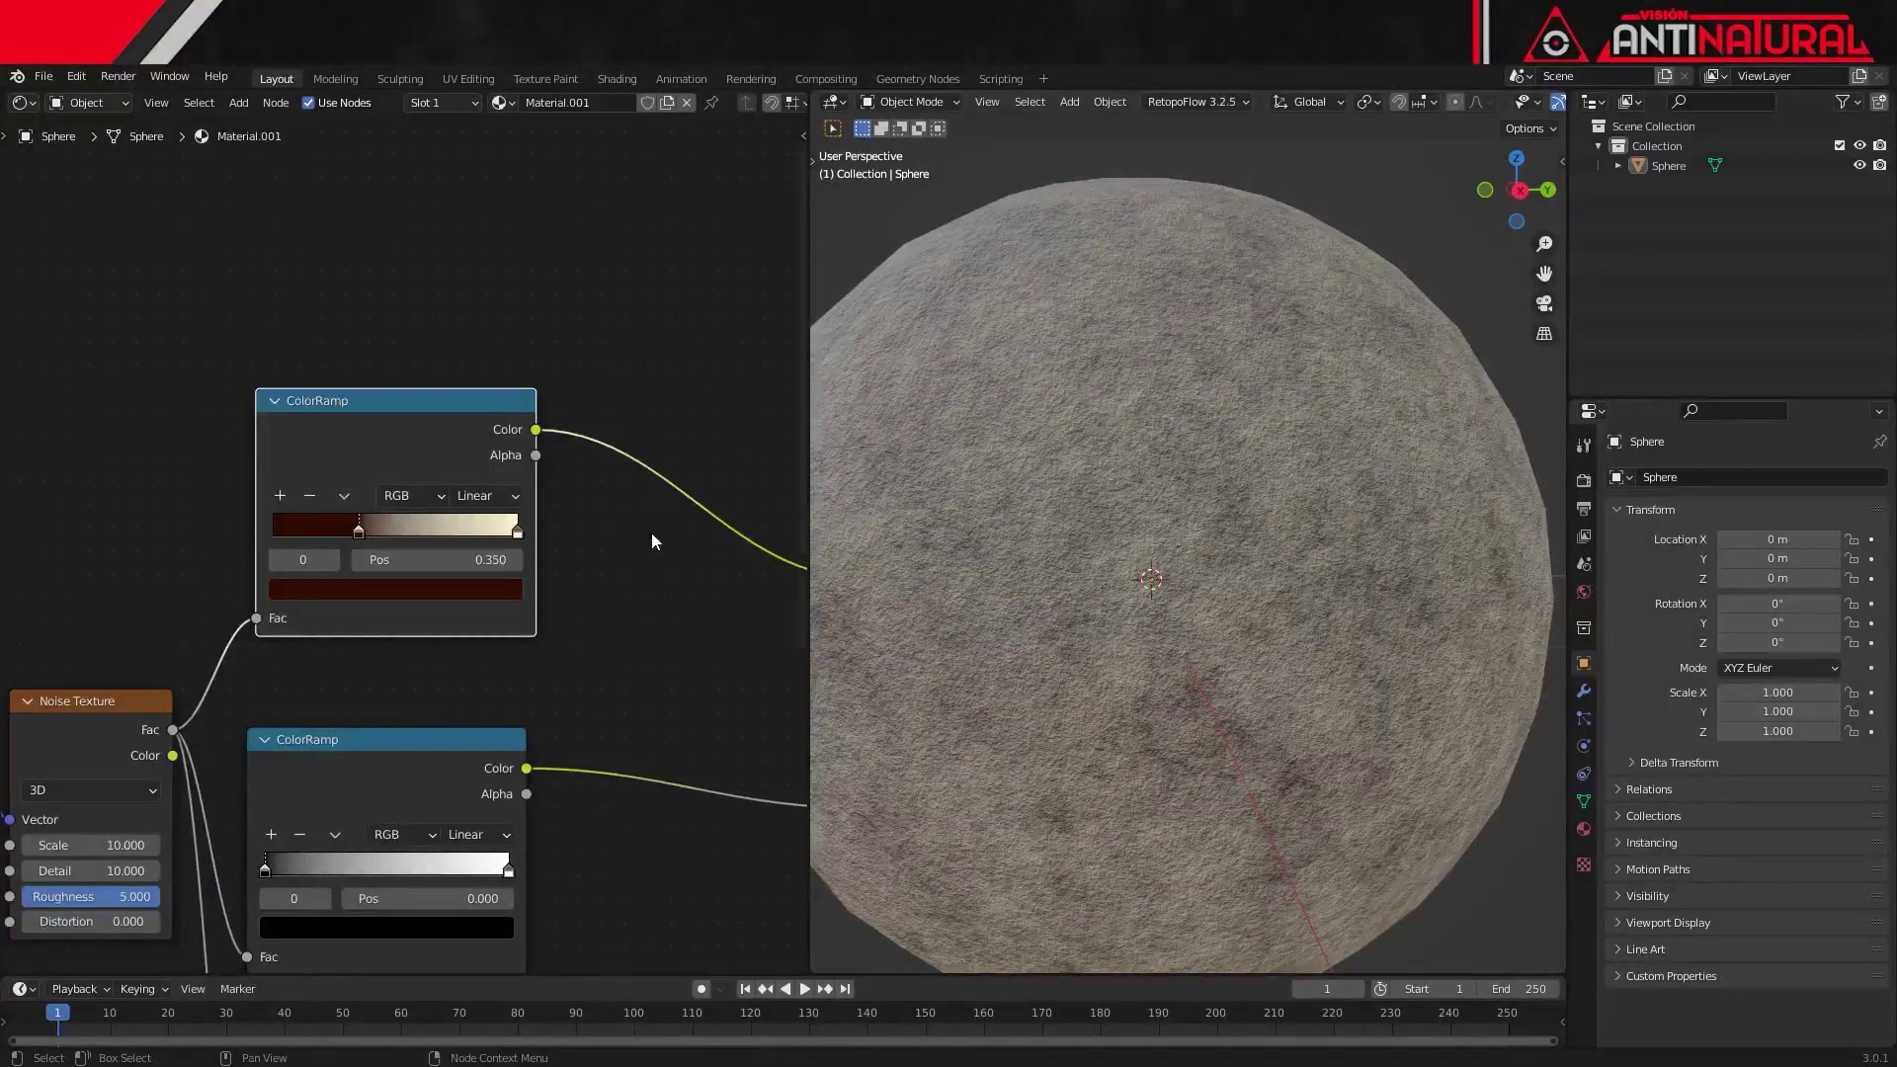
{"action": "mouse_move", "coordinate": [362, 531]}
{"action": "left_mouse_down"}
{"action": "mouse_move", "coordinate": [323, 537]}
{"action": "mouse_move", "coordinate": [347, 537]}
{"action": "left_mouse_up"}
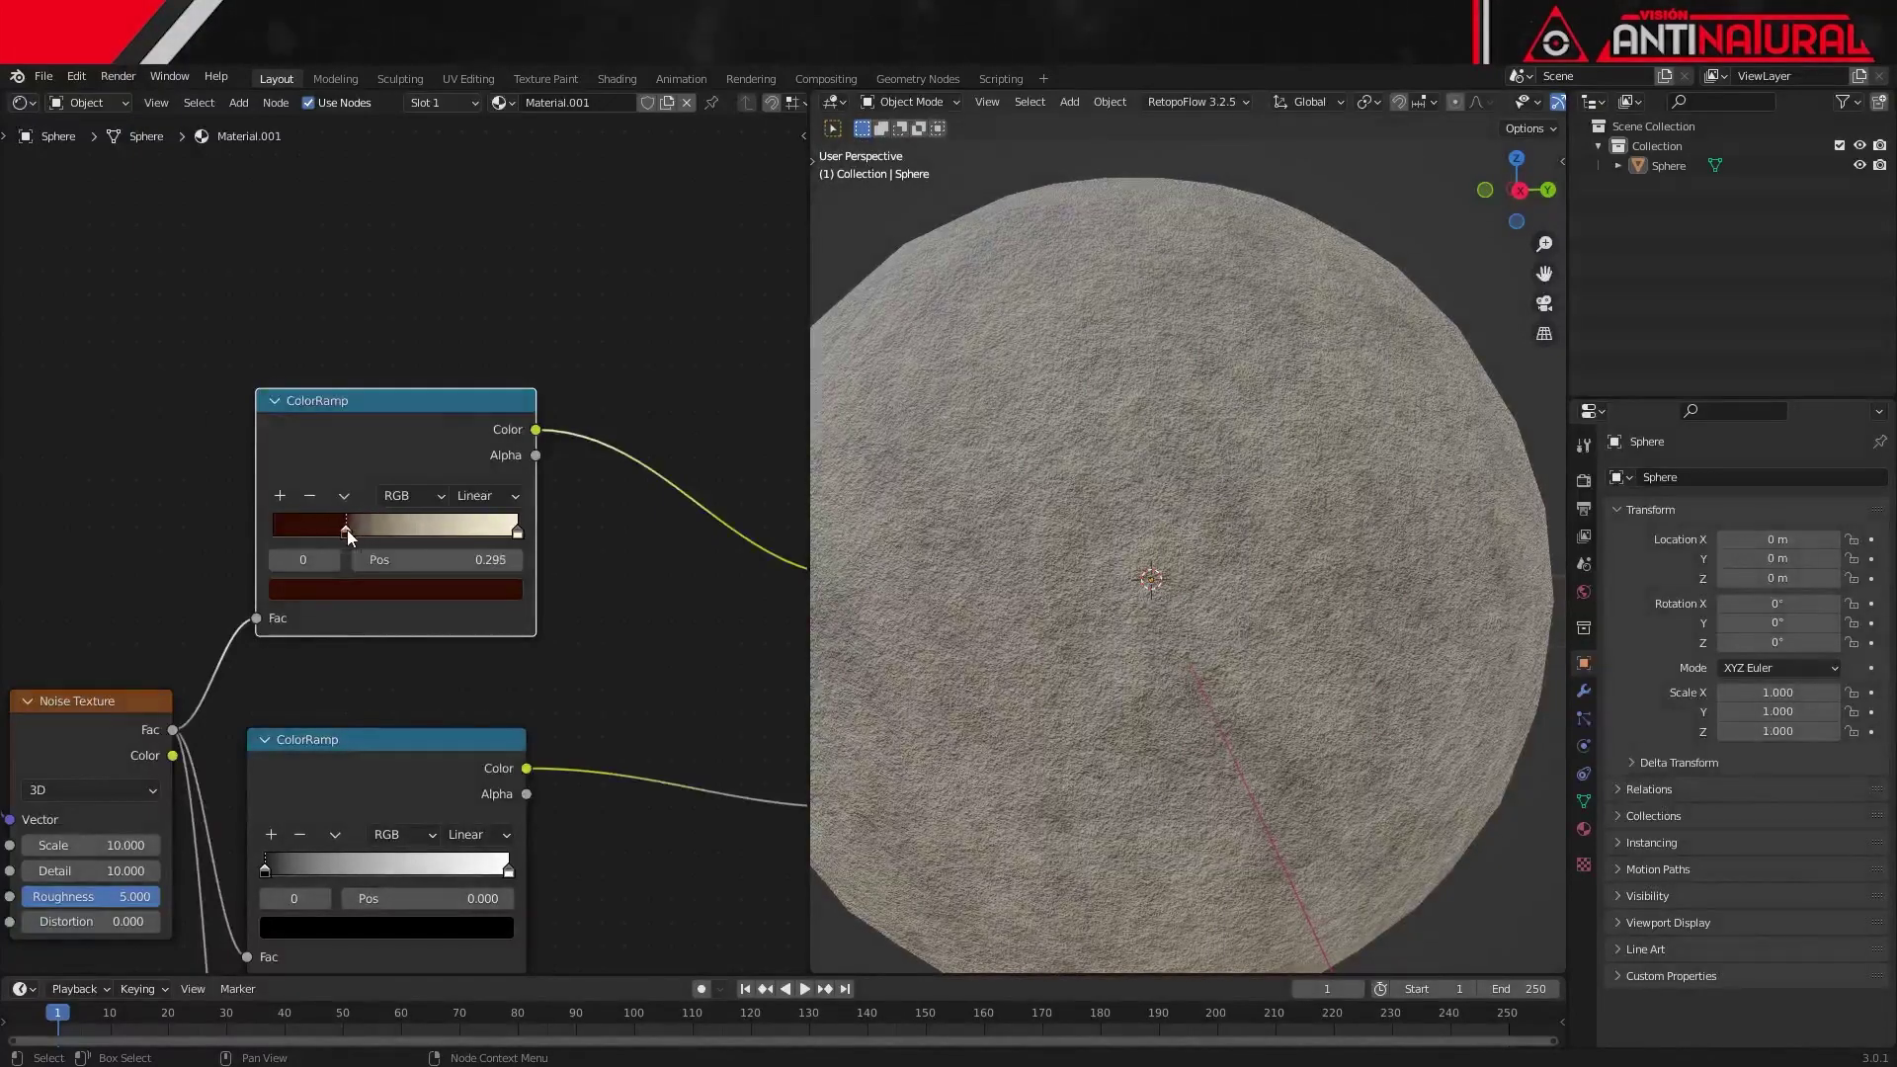
{"action": "scroll", "coordinate": [613, 711], "scroll_direction": "down", "scroll_amount": 1}
{"action": "middle_click_drag", "start_coordinate": [636, 732], "coordinate": [600, 495]}
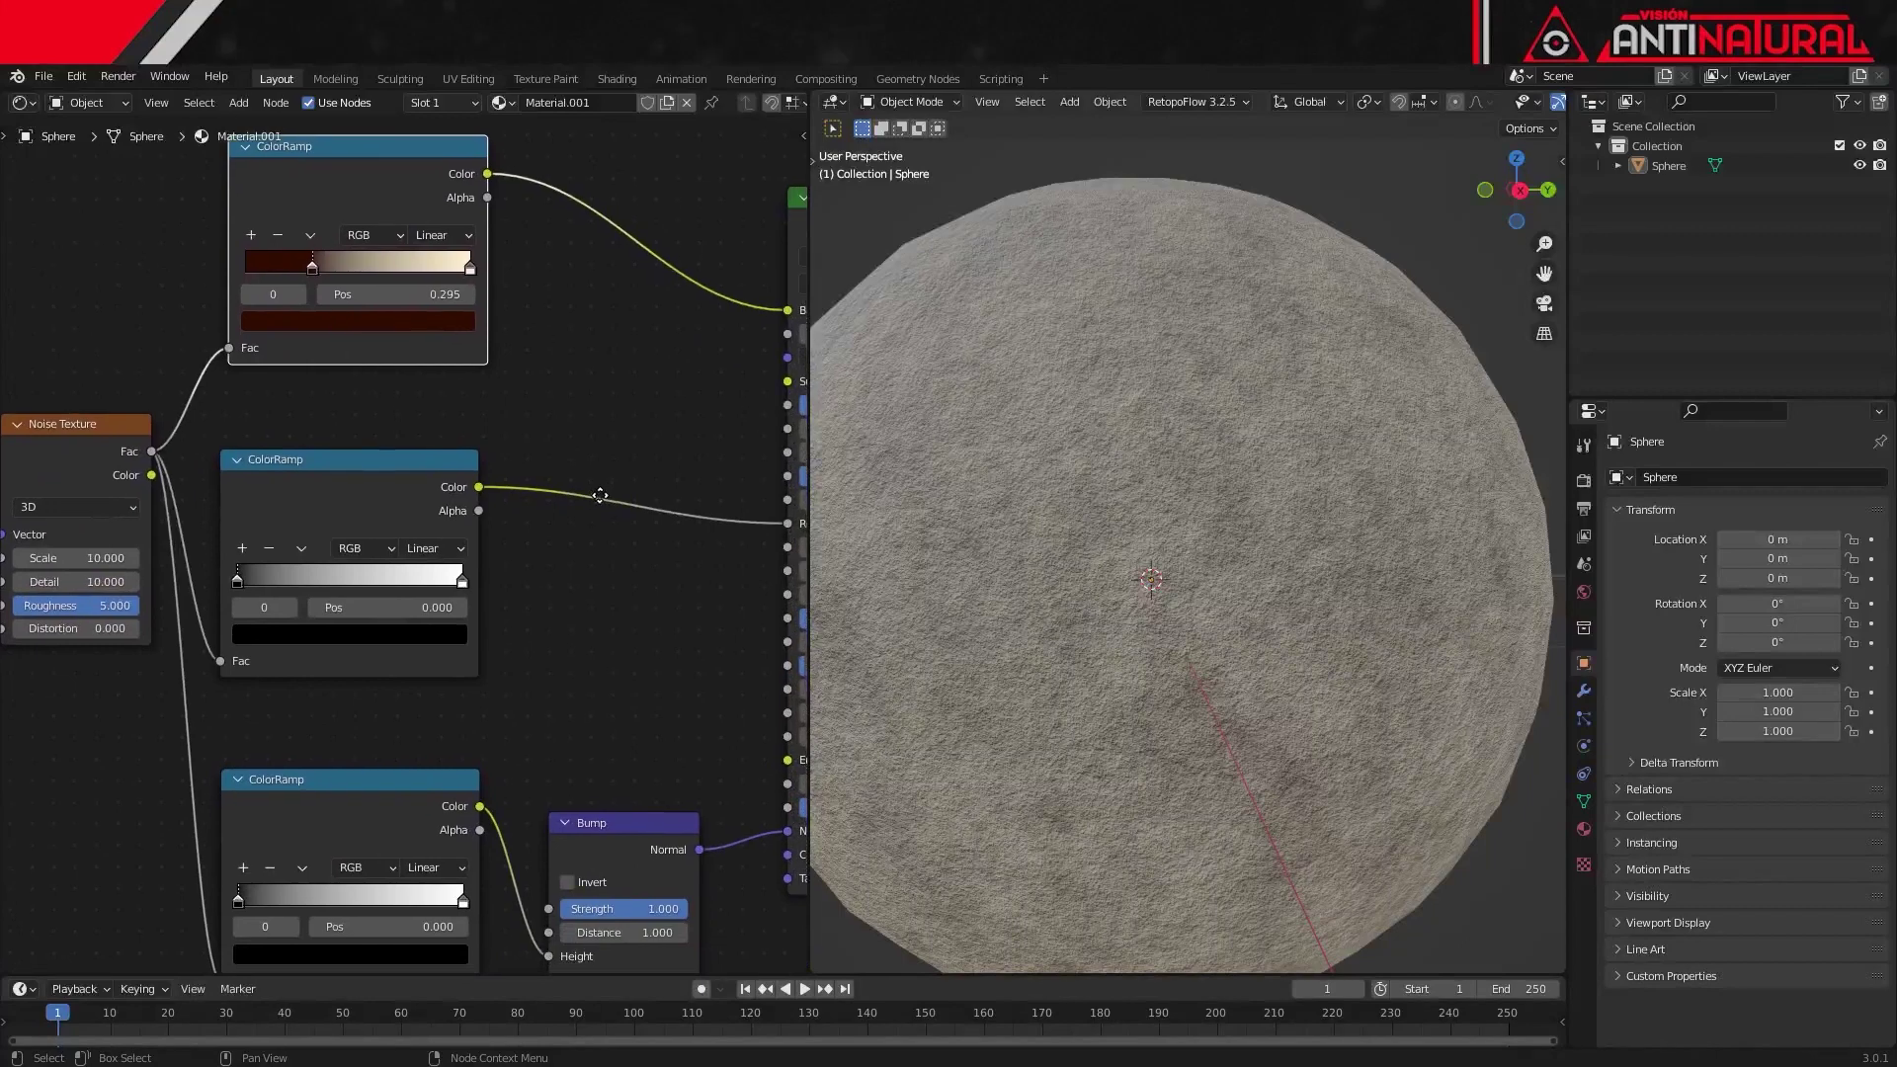
{"action": "middle_click_drag", "start_coordinate": [615, 622], "coordinate": [453, 635]}
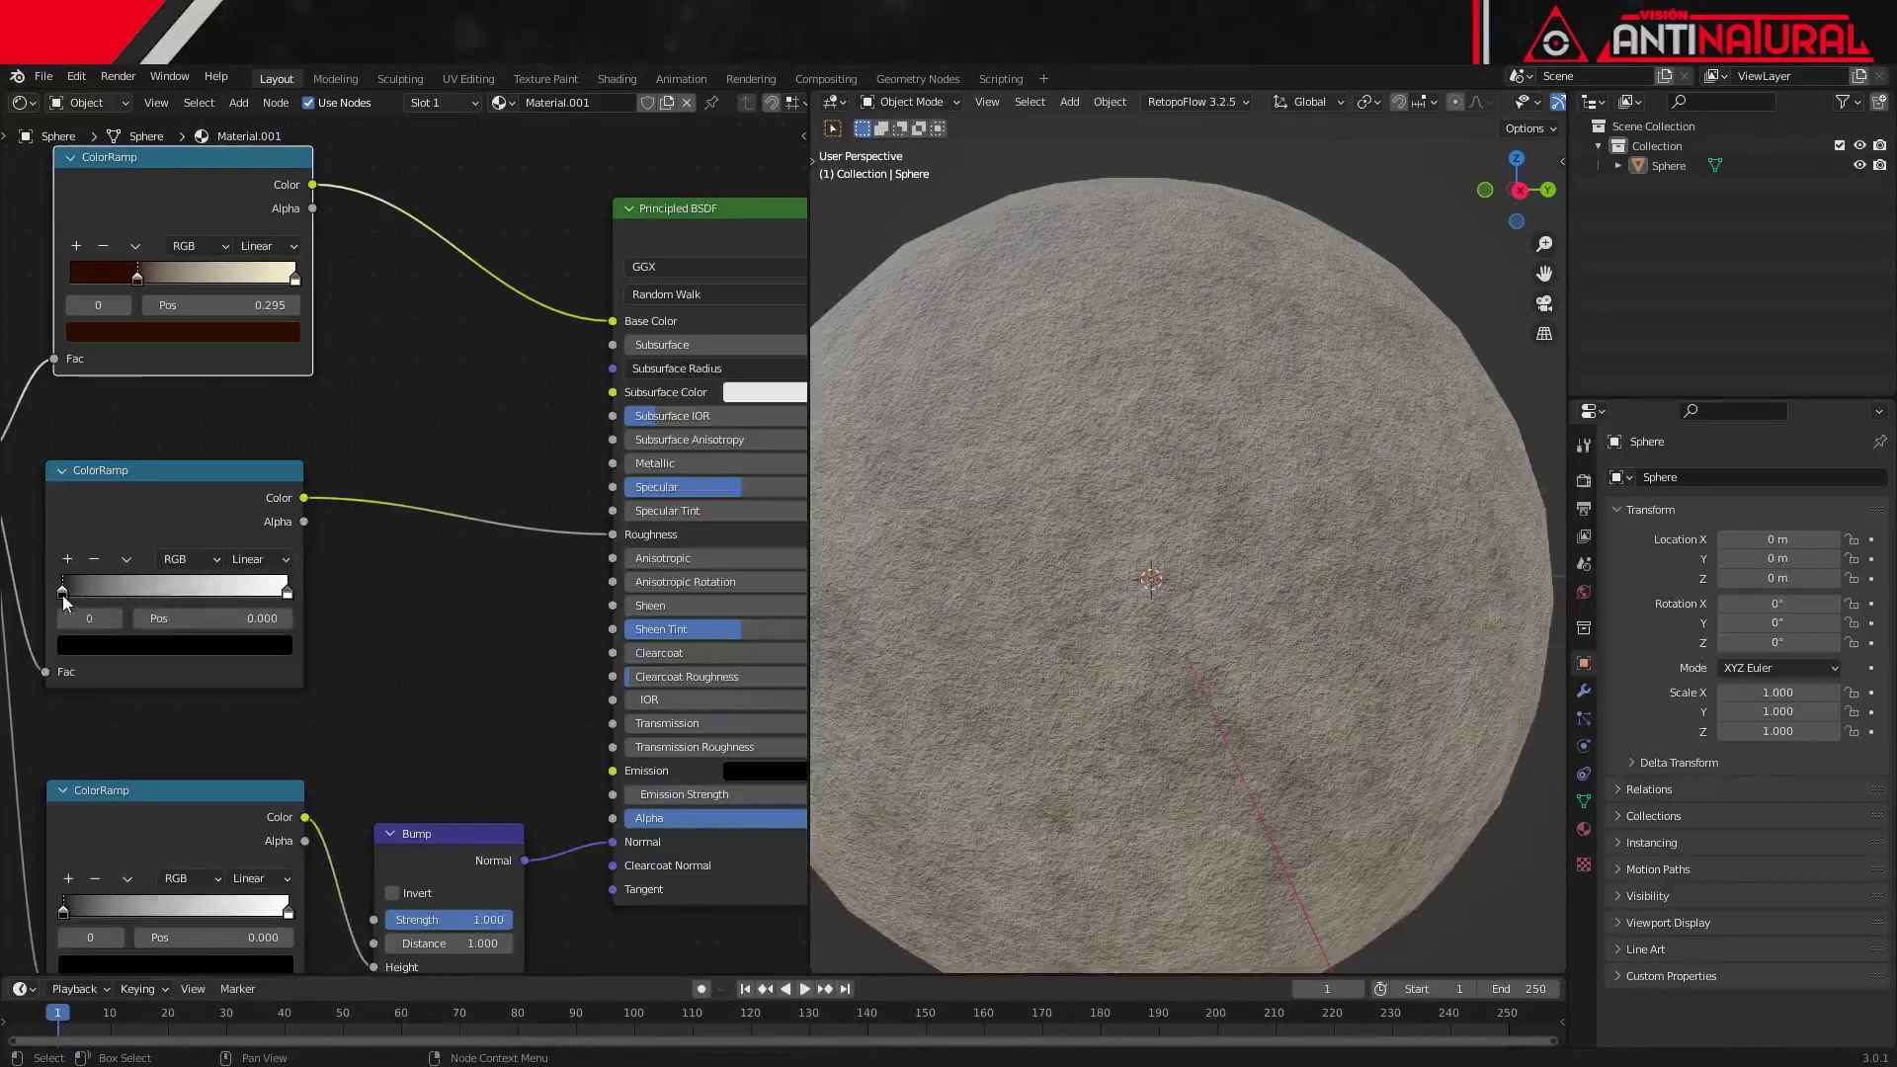
{"action": "left_click_drag", "start_coordinate": [65, 591], "coordinate": [208, 594]}
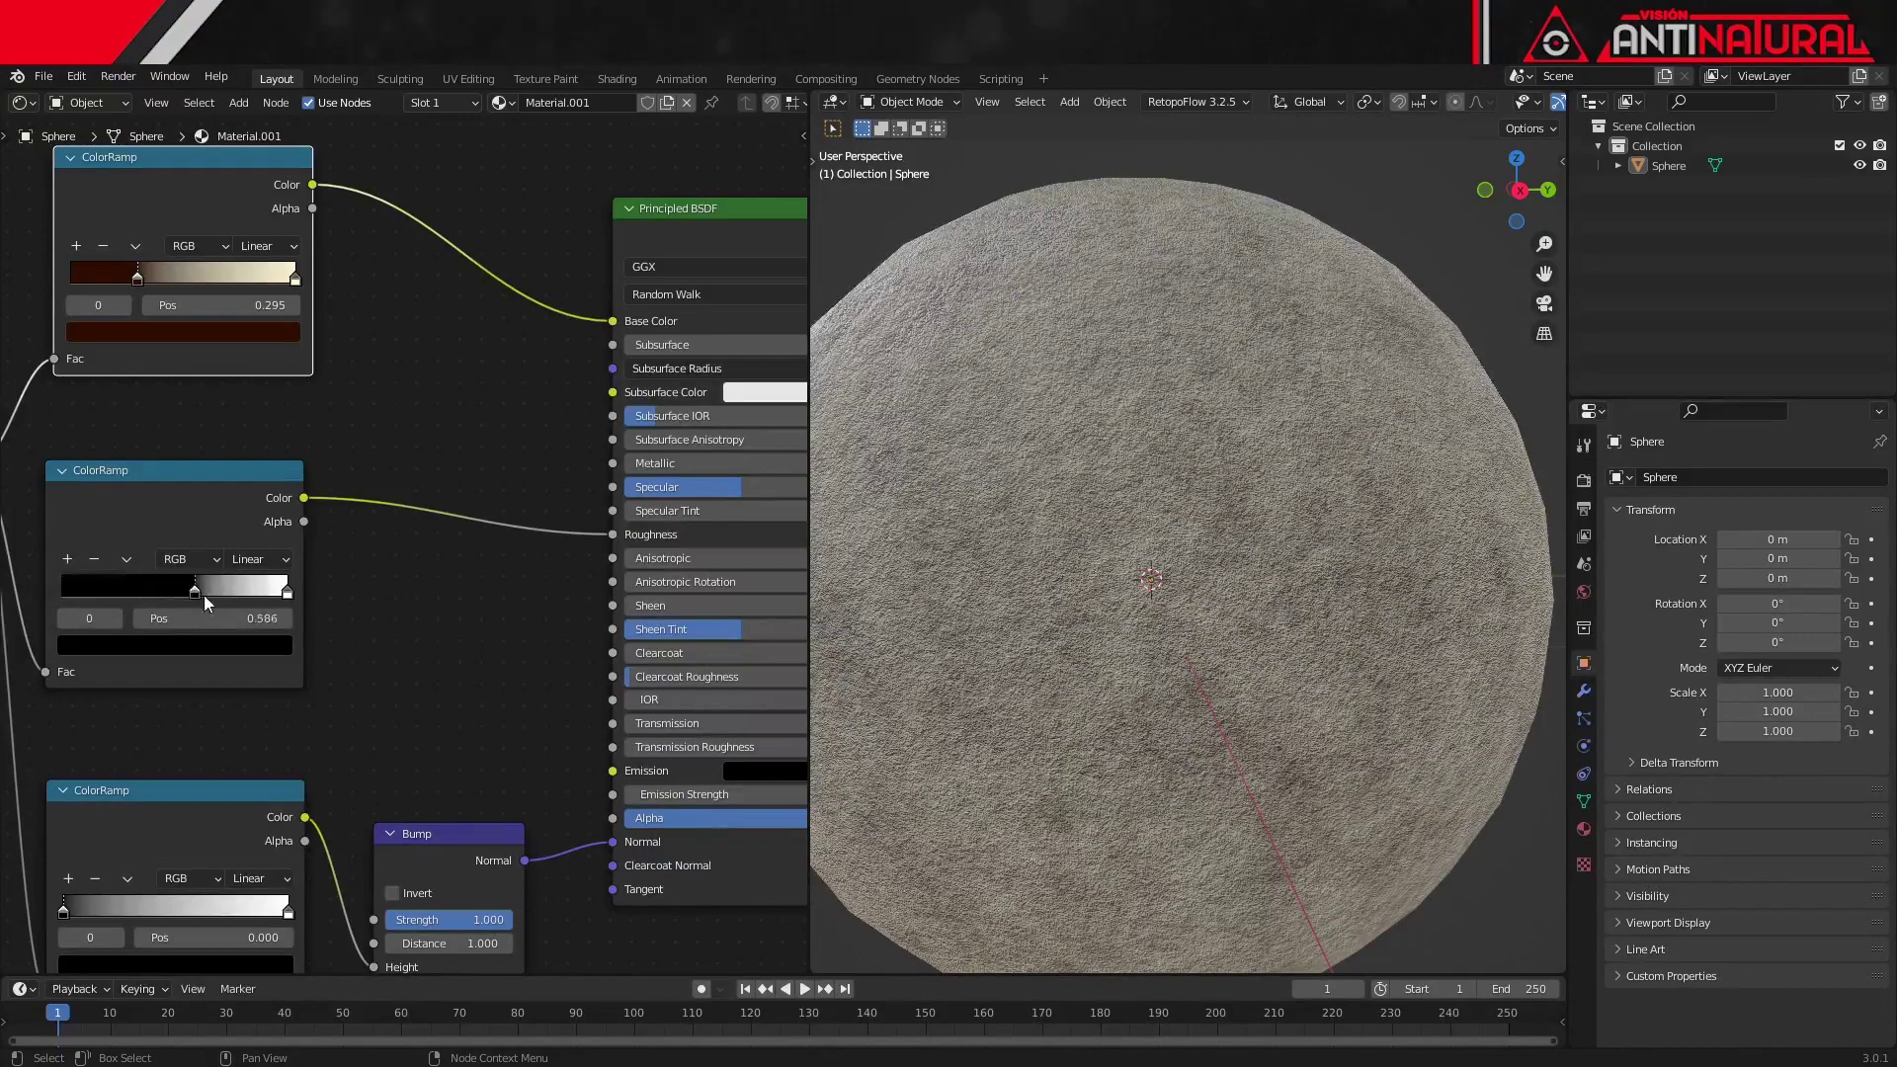
{"action": "mouse_move", "coordinate": [1313, 642]}
{"action": "middle_mouse_down"}
{"action": "mouse_move", "coordinate": [1242, 678]}
{"action": "mouse_move", "coordinate": [1280, 643]}
{"action": "mouse_move", "coordinate": [1260, 631]}
{"action": "mouse_move", "coordinate": [1278, 668]}
{"action": "middle_mouse_up"}
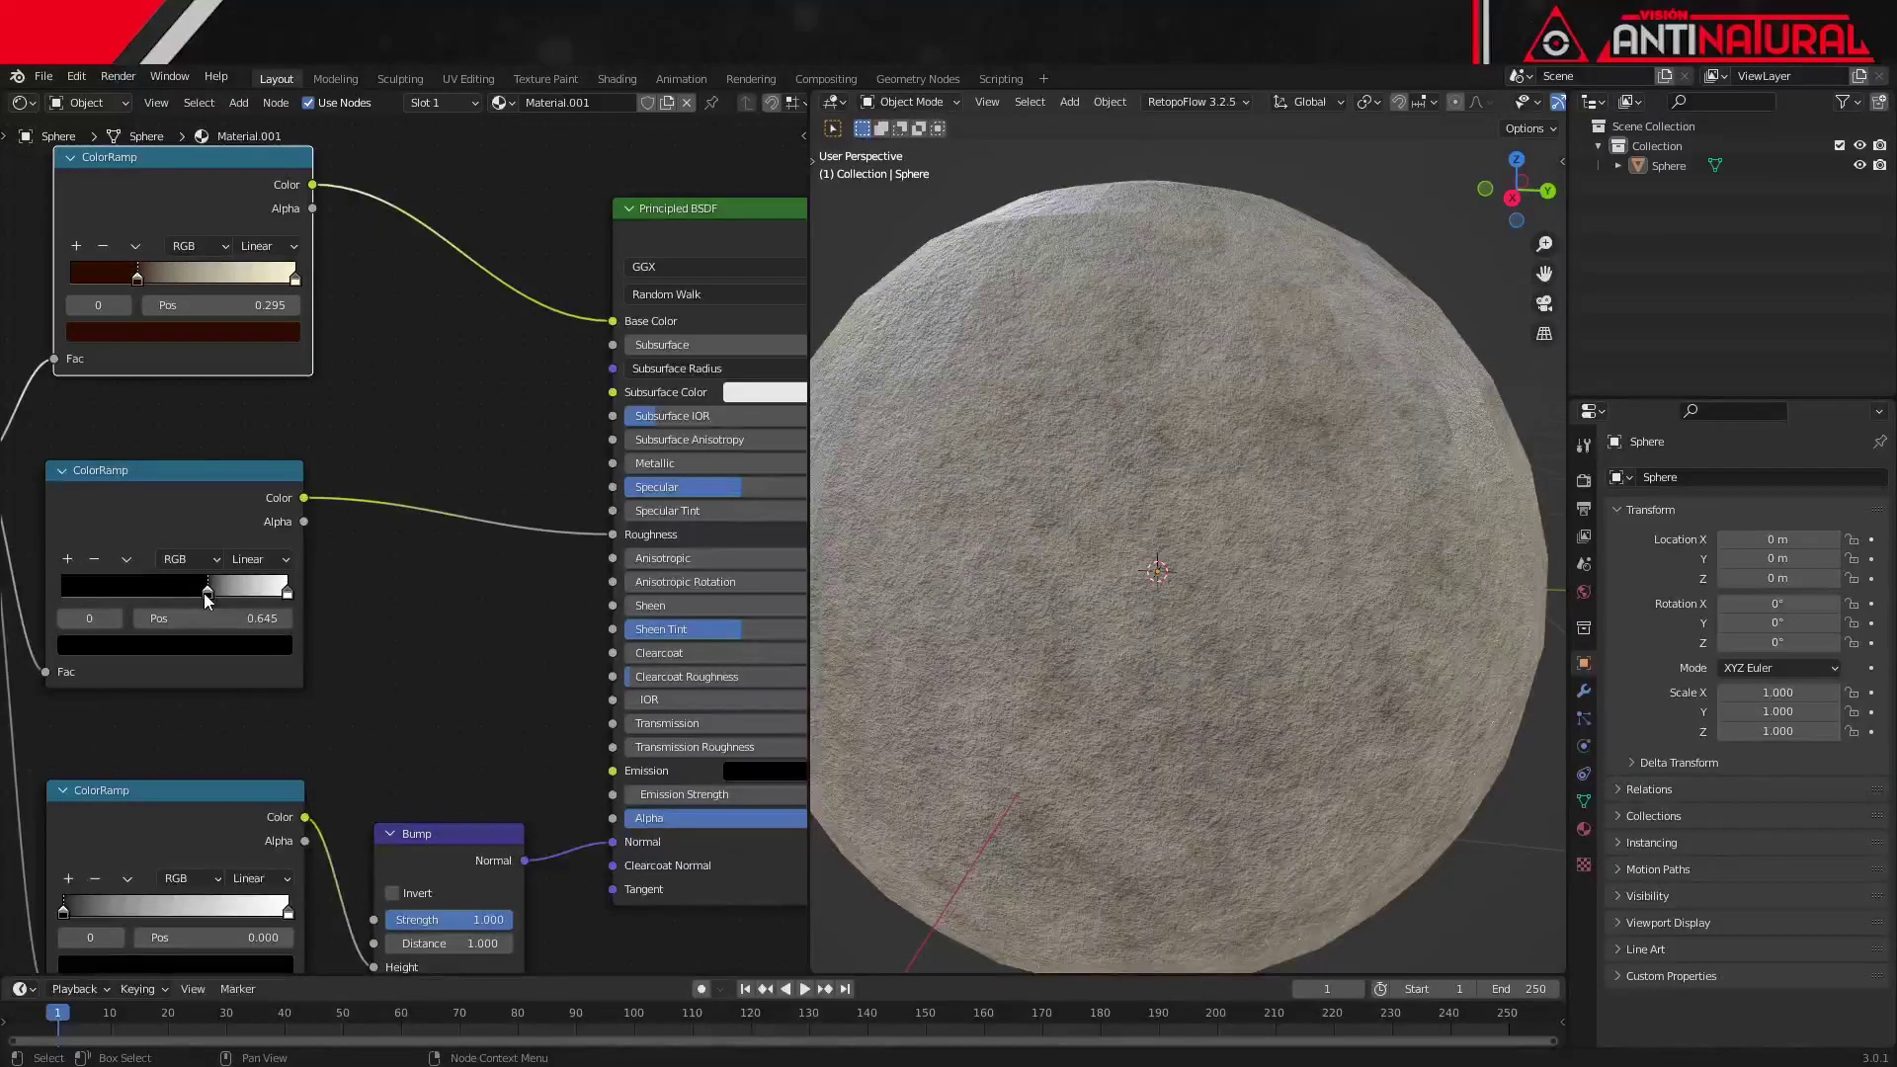
{"action": "left_click_drag", "start_coordinate": [207, 601], "coordinate": [47, 602]}
{"action": "left_click", "coordinate": [283, 595]}
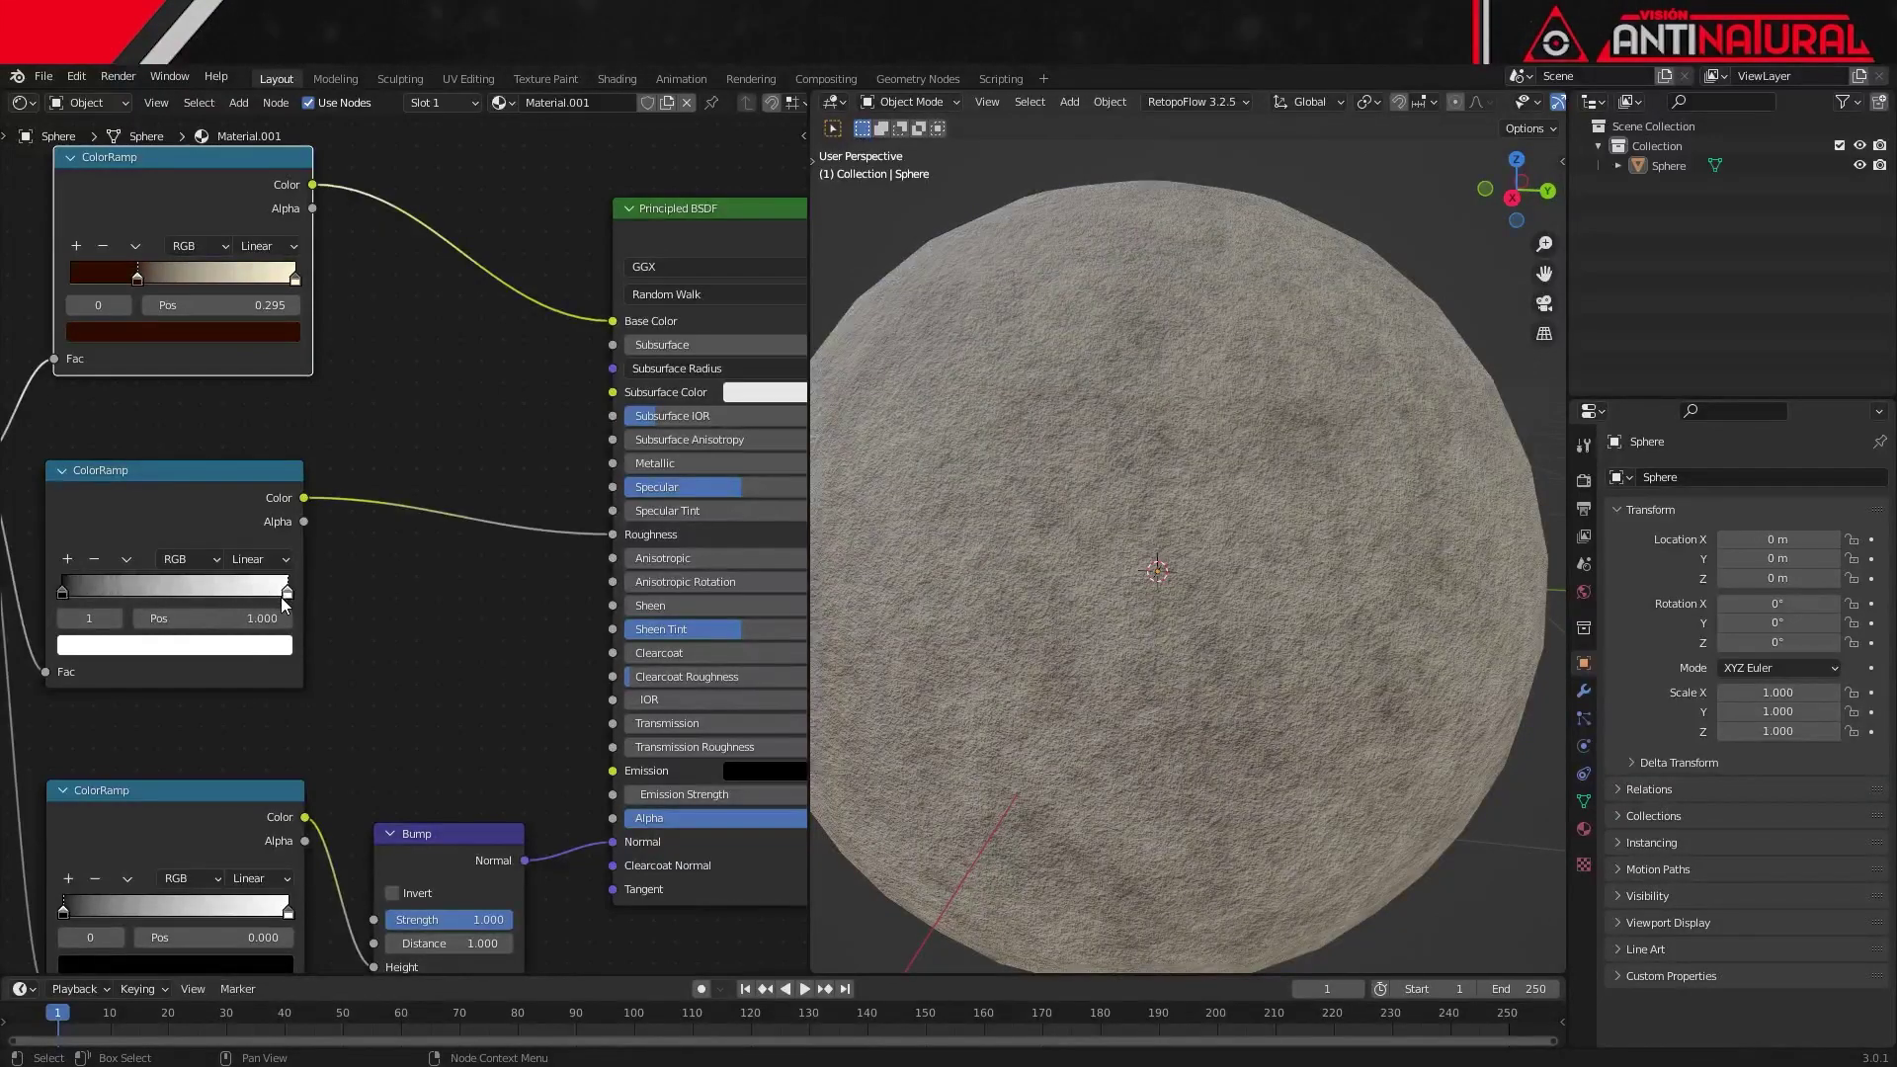
{"action": "left_click_drag", "start_coordinate": [284, 592], "coordinate": [138, 592]}
{"action": "middle_click_drag", "start_coordinate": [1101, 786], "coordinate": [1116, 802]}
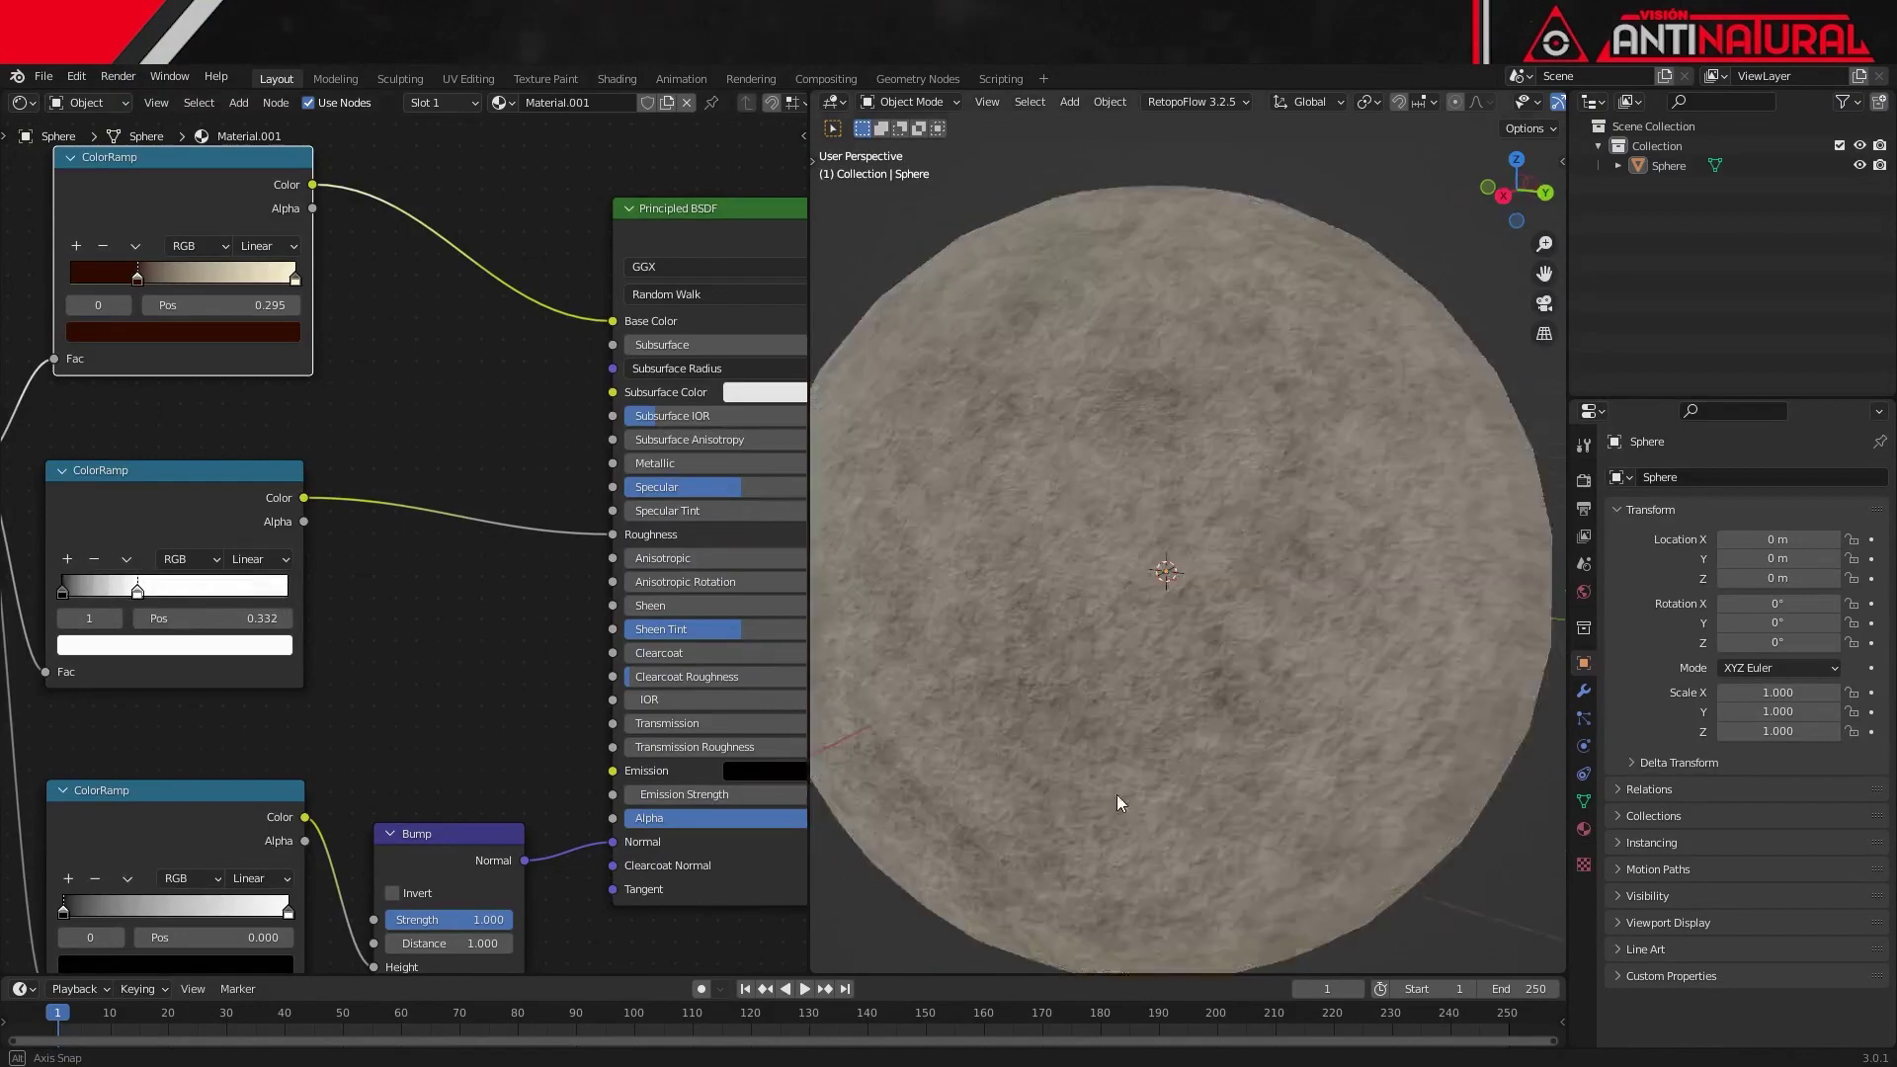
{"action": "left_click_drag", "start_coordinate": [137, 593], "coordinate": [309, 620]}
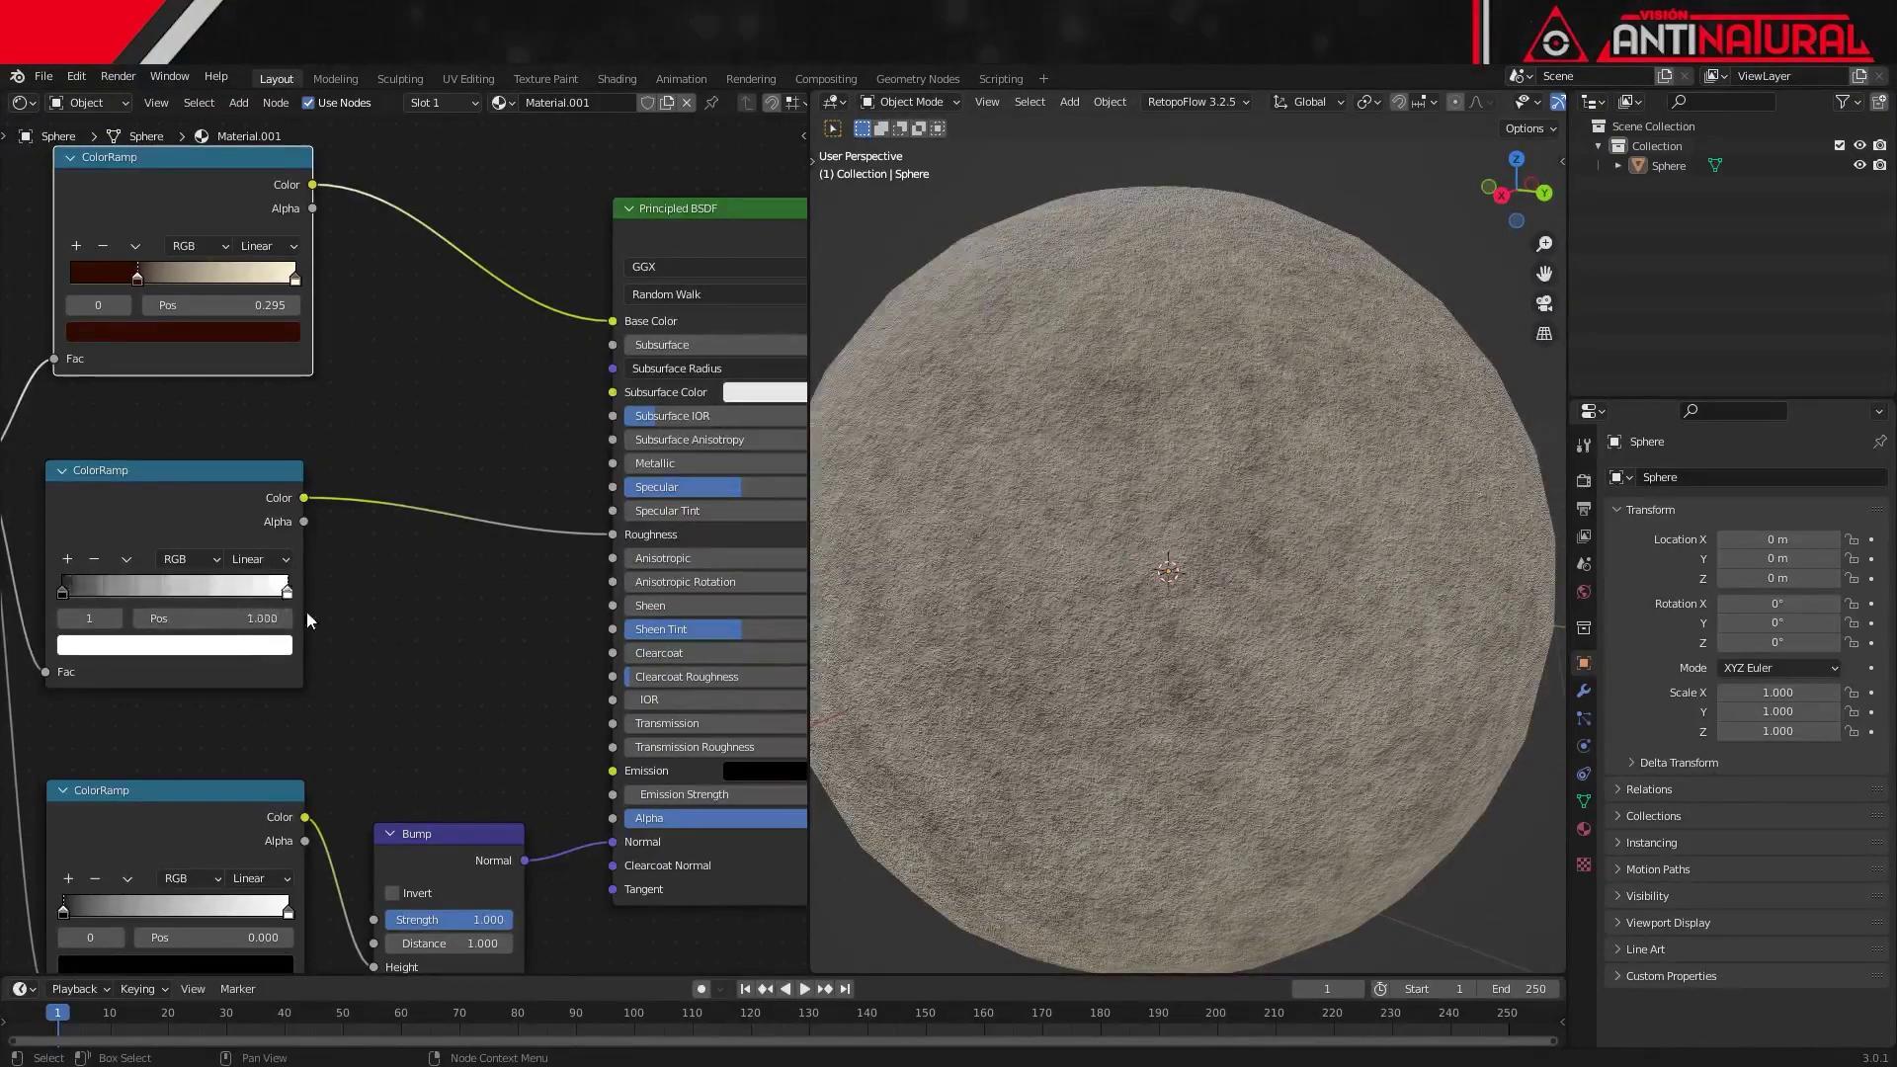
{"action": "middle_click_drag", "start_coordinate": [390, 832], "coordinate": [475, 600]}
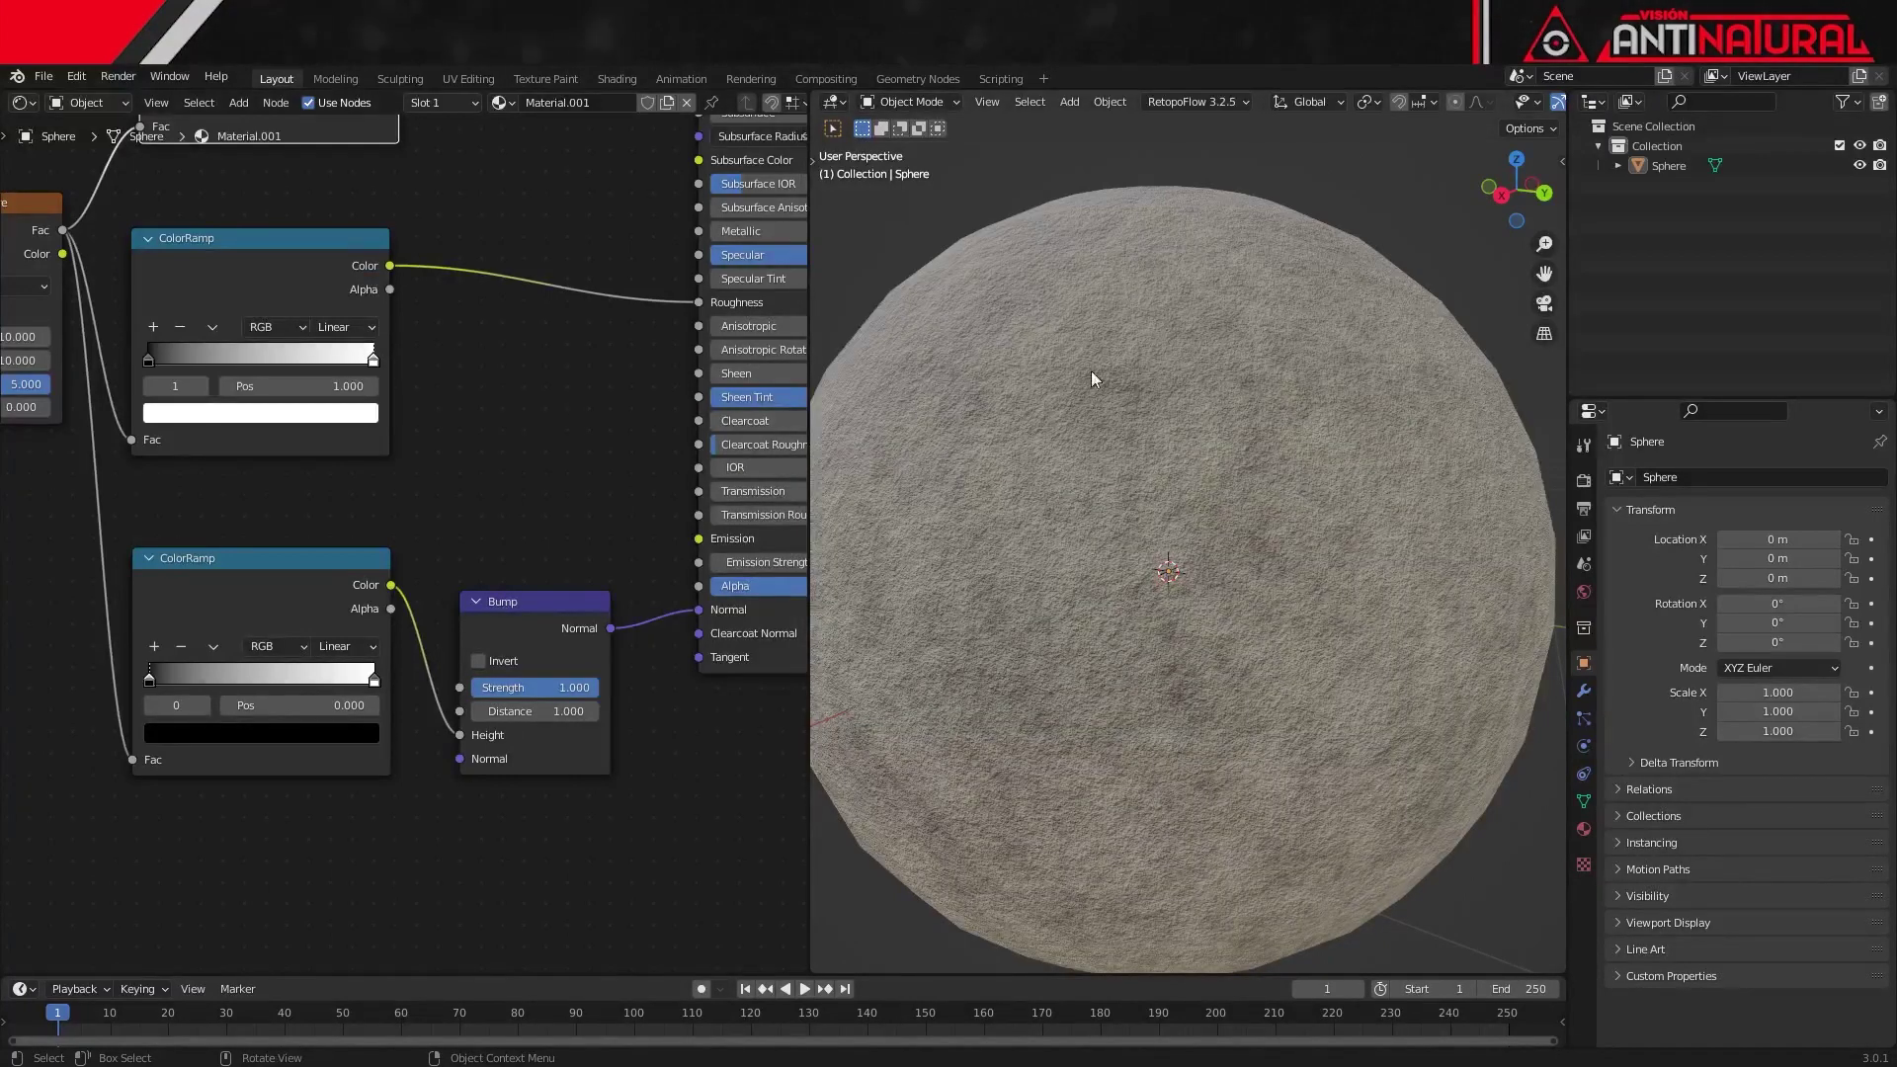
Step: Set the Bump node's Strength to 0.5
{"action": "left_click", "coordinate": [544, 691]}
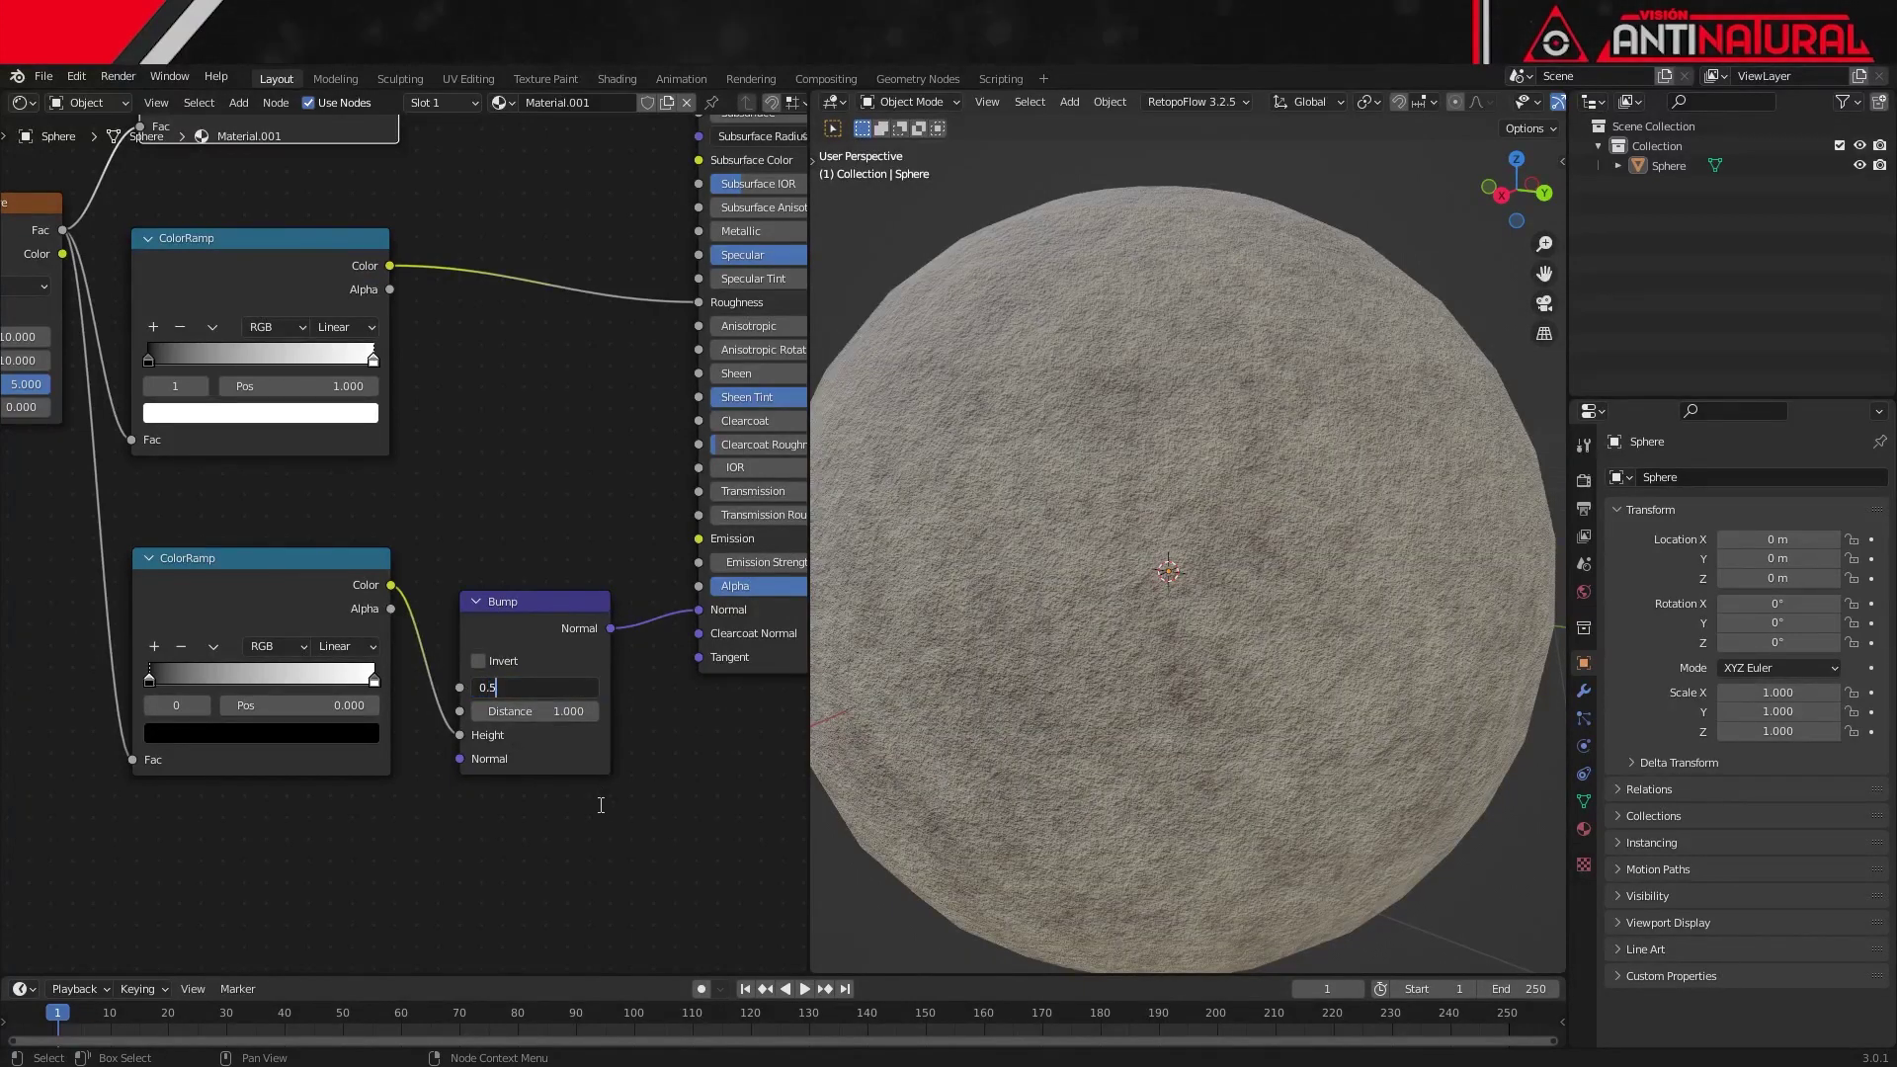
{"action": "key", "text": "Return"}
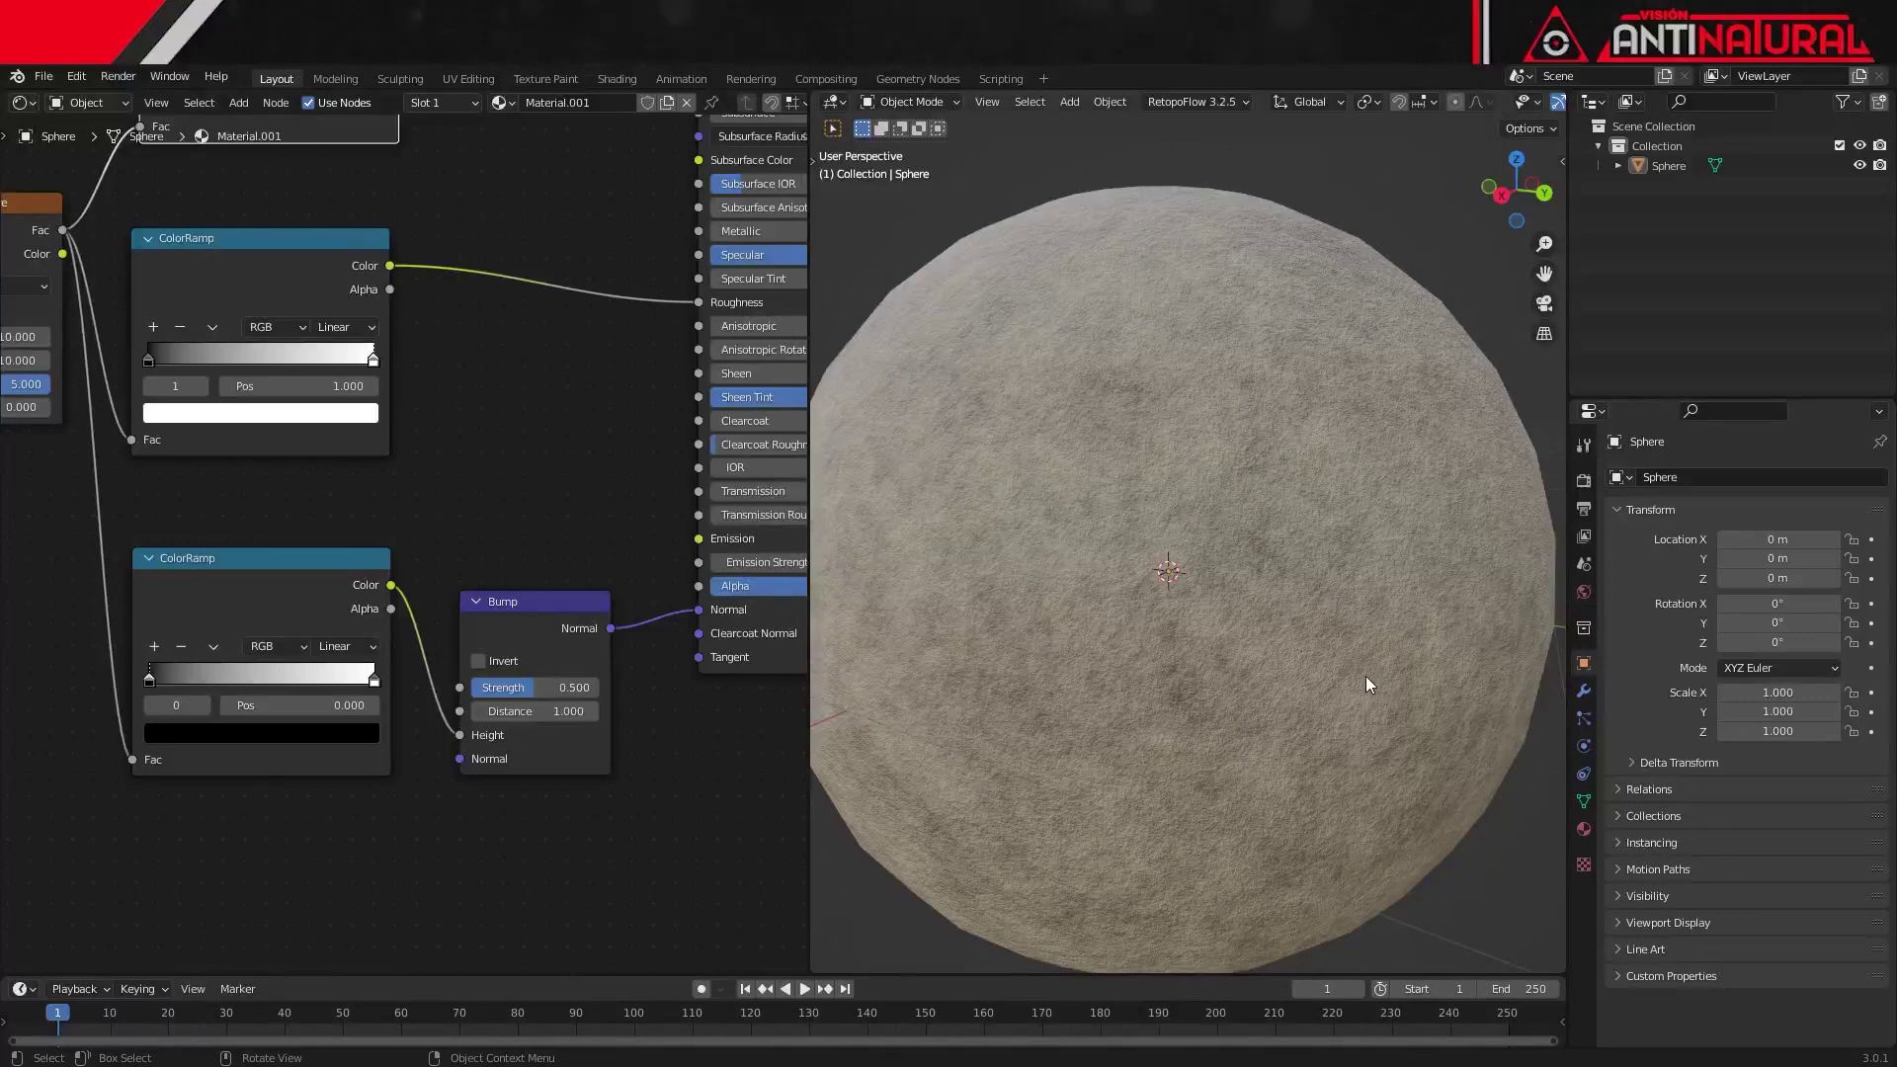
{"action": "middle_click_drag", "start_coordinate": [1371, 696], "coordinate": [1273, 715]}
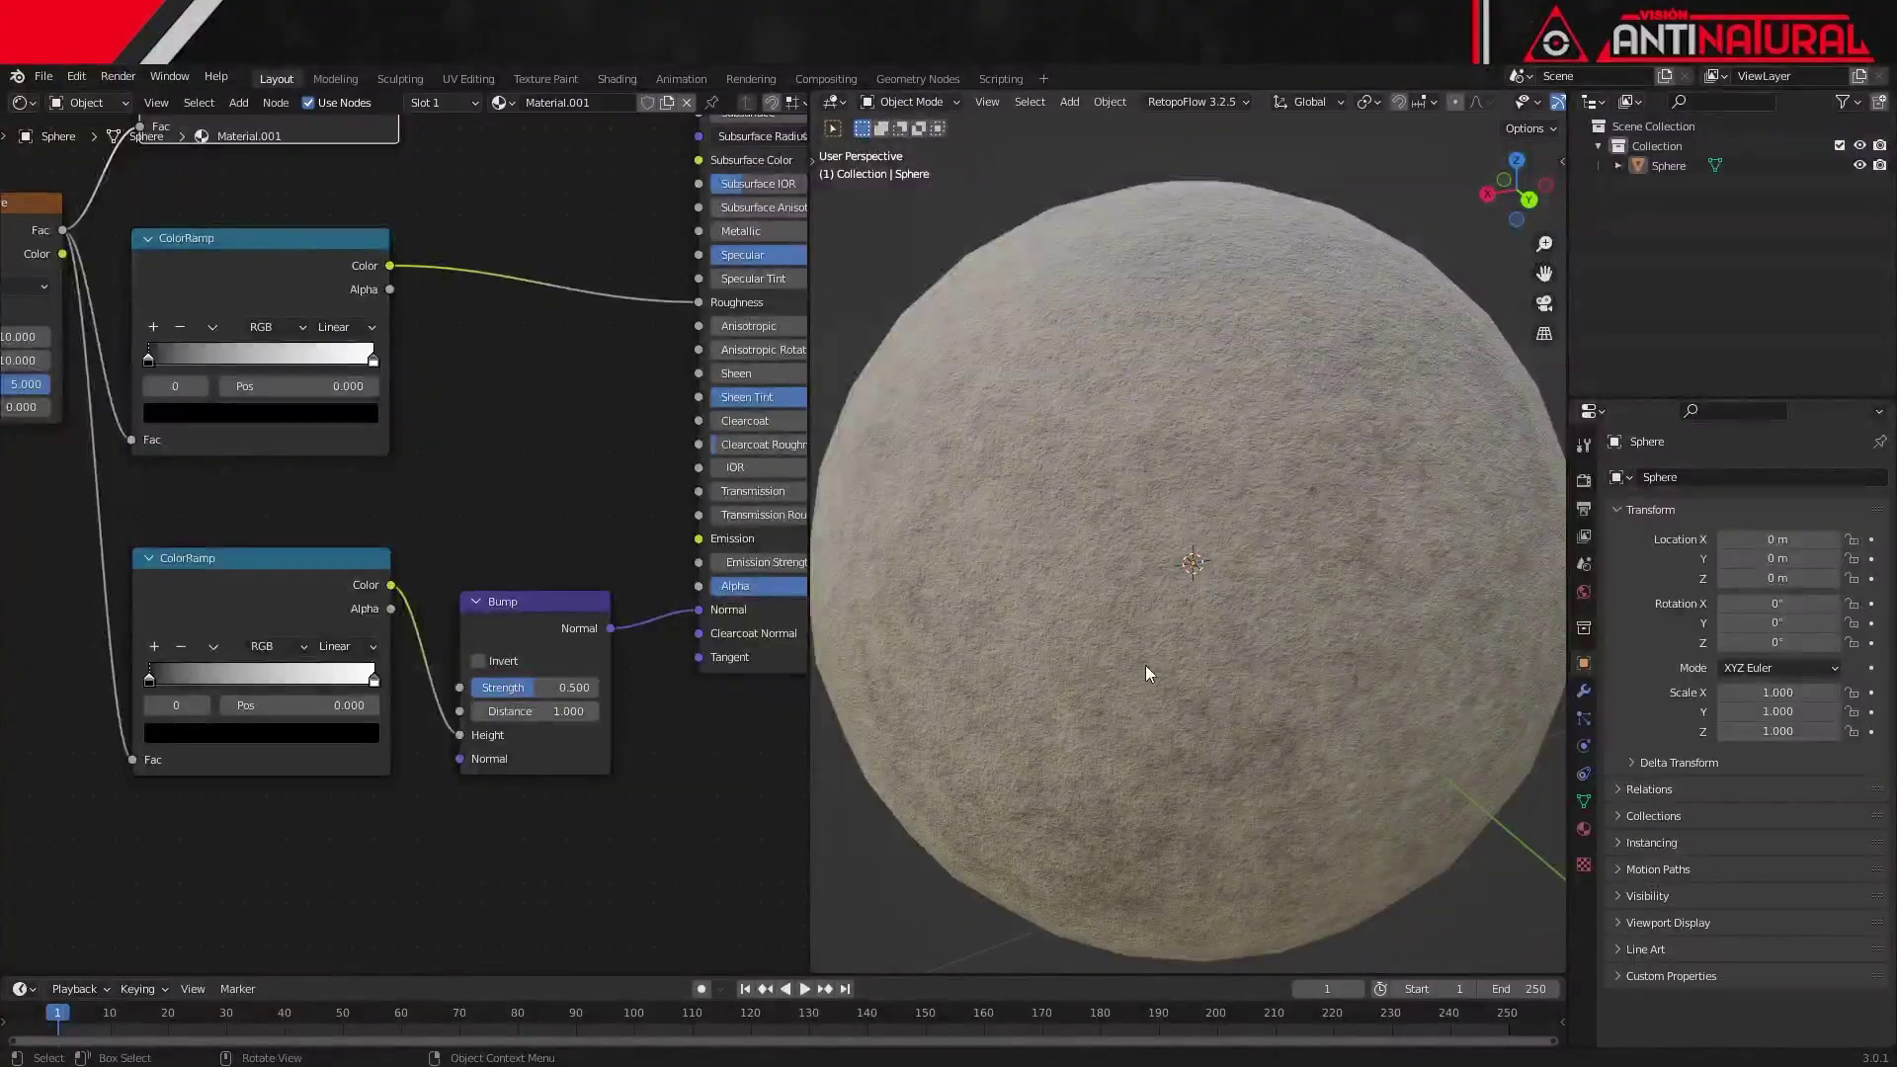
{"action": "scroll", "coordinate": [1205, 678], "scroll_direction": "up", "scroll_amount": 2}
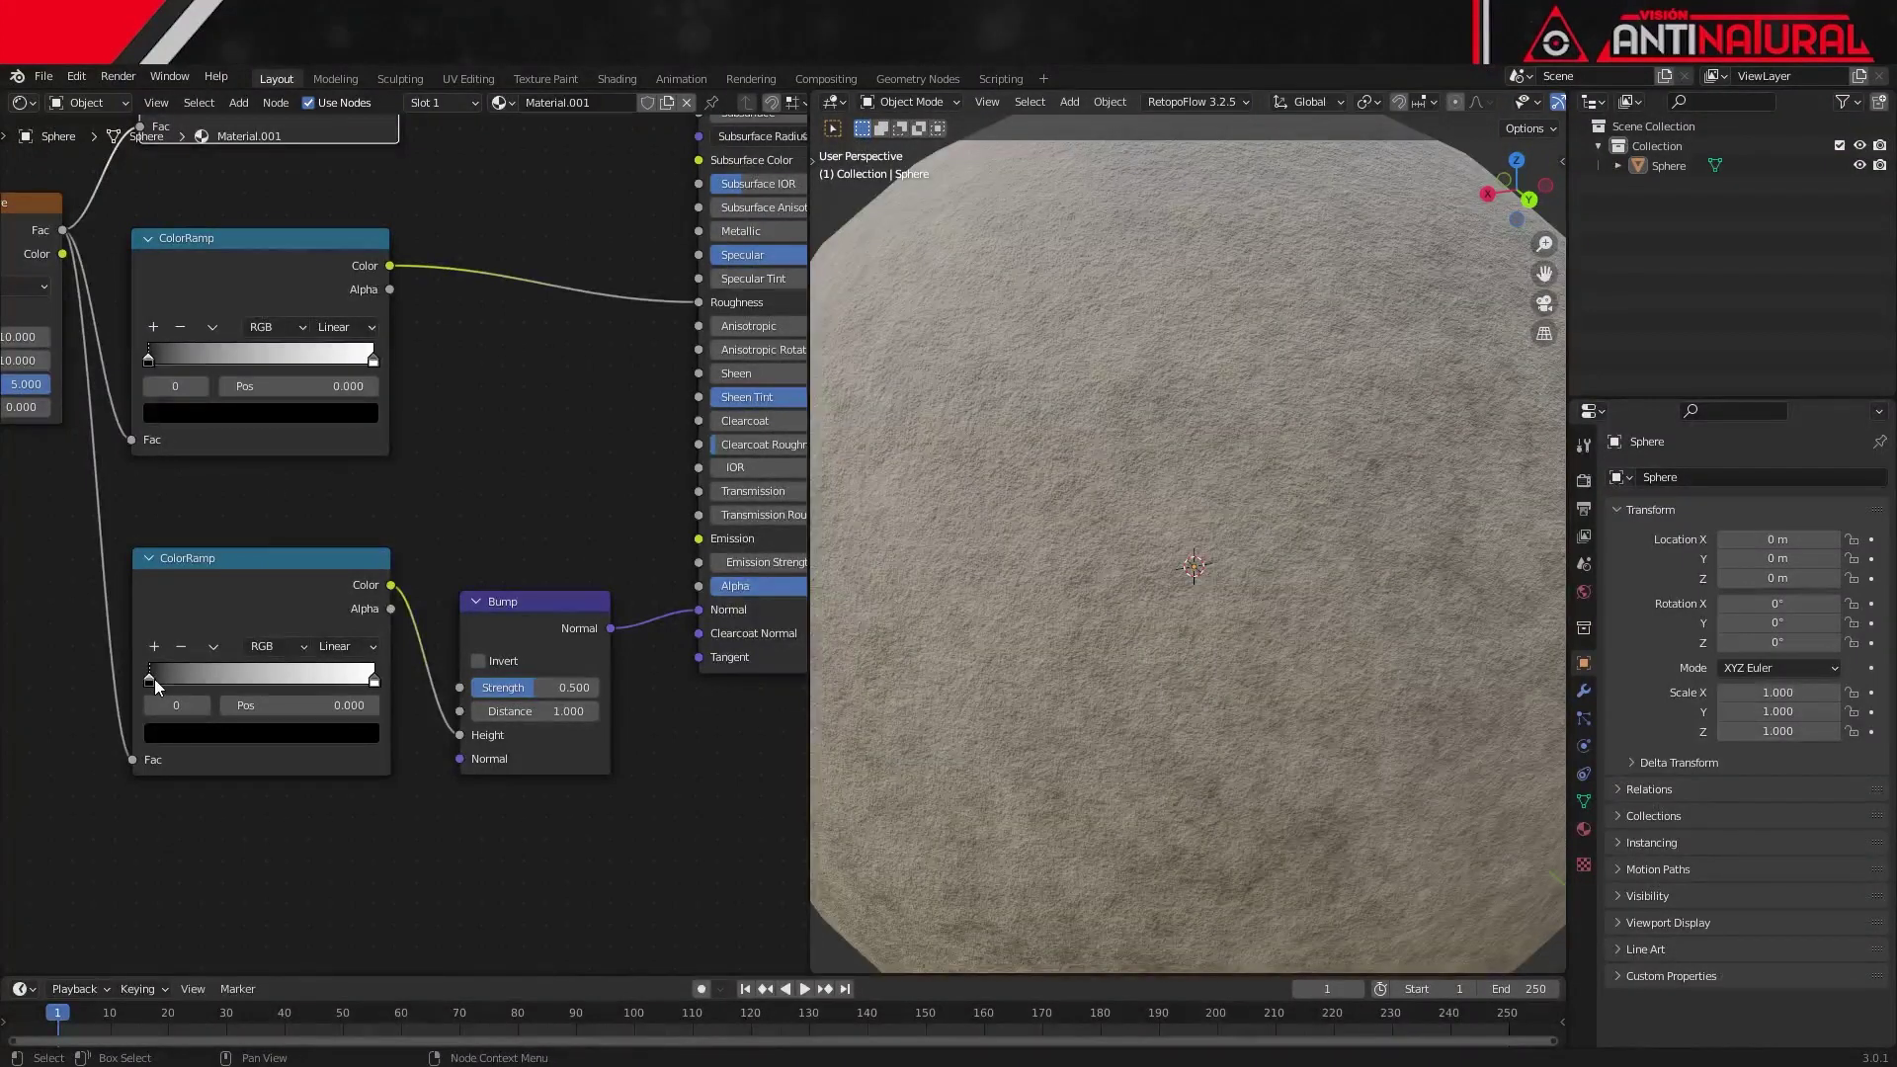
Step: Move the bump ColorRamp's black stop to about 0.186, keeping the white stop at the end
{"action": "mouse_move", "coordinate": [154, 678]}
{"action": "left_mouse_down"}
{"action": "mouse_move", "coordinate": [298, 680]}
{"action": "mouse_move", "coordinate": [273, 682]}
{"action": "left_mouse_up"}
{"action": "scroll", "coordinate": [1249, 694], "scroll_direction": "down", "scroll_amount": 5}
{"action": "middle_click_drag", "start_coordinate": [1274, 697], "coordinate": [1215, 692]}
{"action": "mouse_move", "coordinate": [373, 679]}
{"action": "left_mouse_down"}
{"action": "mouse_move", "coordinate": [217, 687]}
{"action": "mouse_move", "coordinate": [251, 685]}
{"action": "left_mouse_up"}
{"action": "scroll", "coordinate": [1257, 766], "scroll_direction": "up", "scroll_amount": 2}
{"action": "mouse_move", "coordinate": [1084, 745]}
{"action": "middle_mouse_down"}
{"action": "mouse_move", "coordinate": [919, 771]}
{"action": "mouse_move", "coordinate": [1365, 724]}
{"action": "middle_mouse_up"}
{"action": "scroll", "coordinate": [1024, 761], "scroll_direction": "up", "scroll_amount": 1}
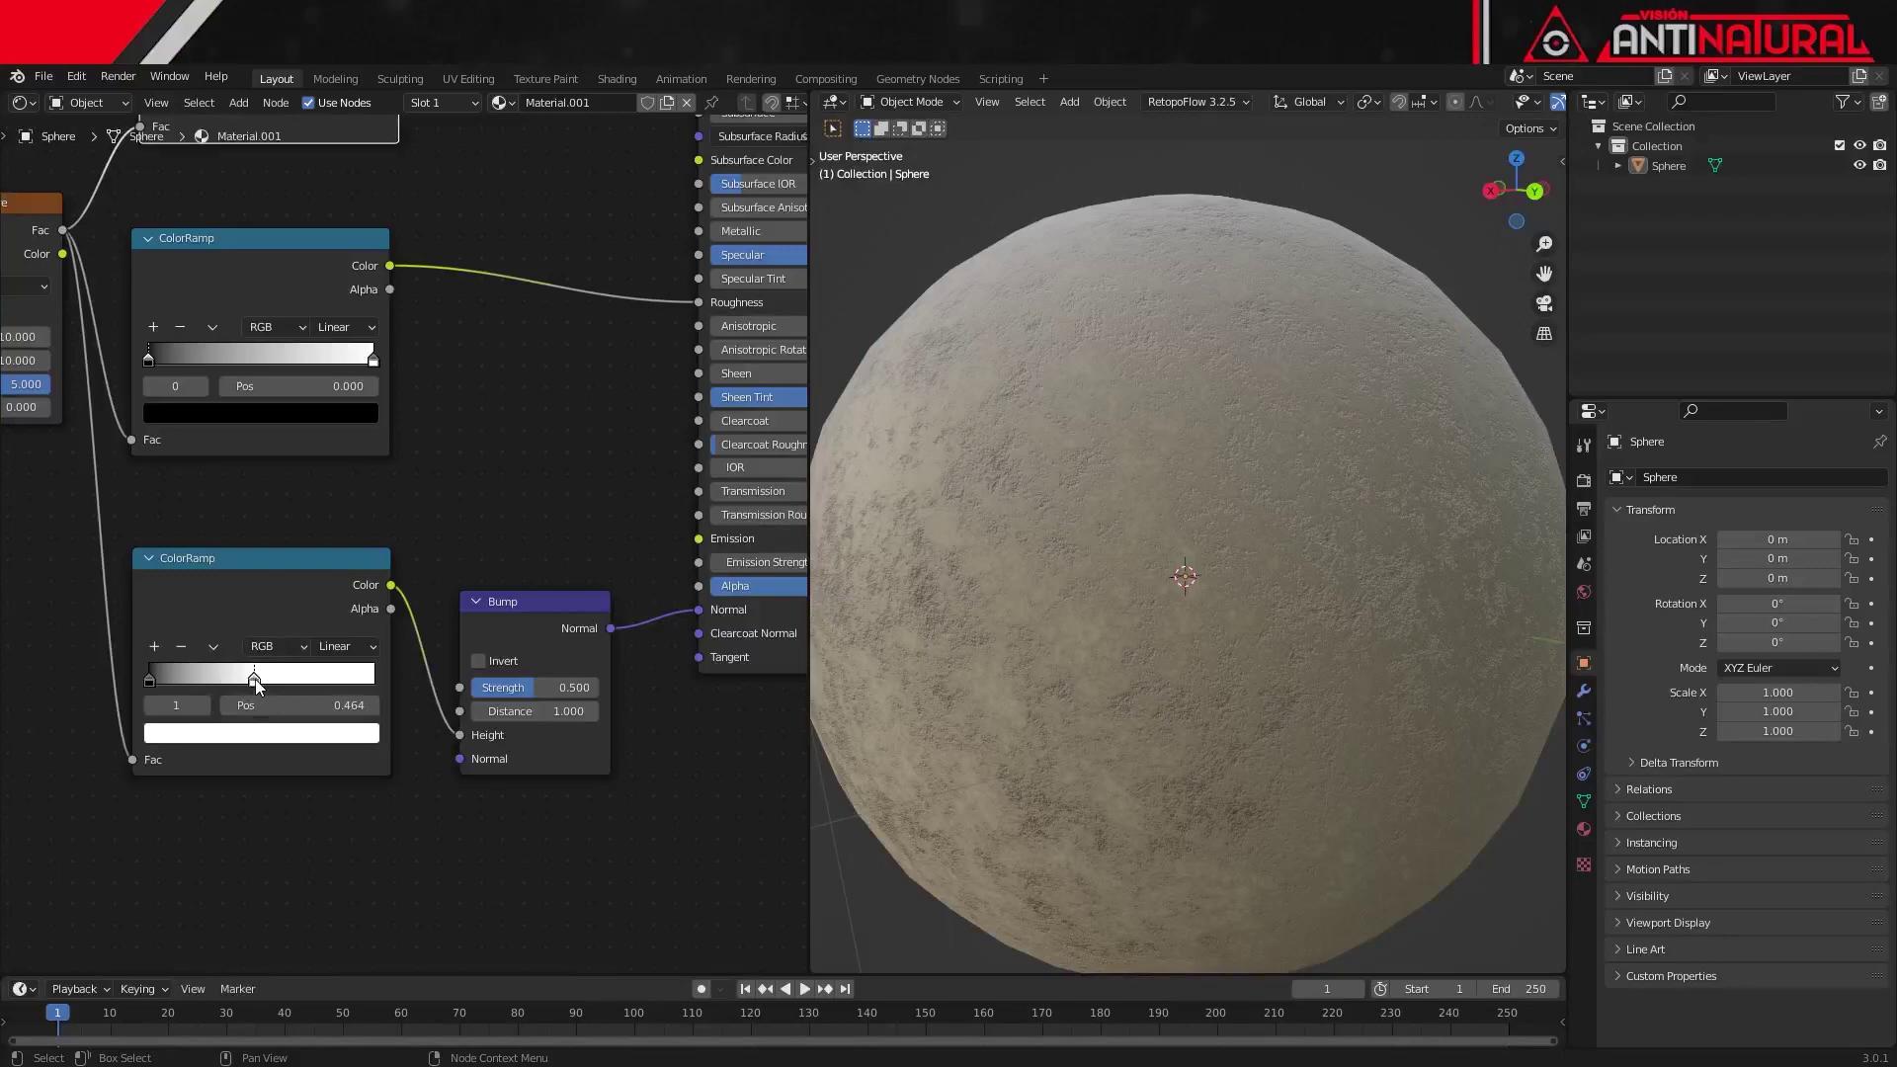
{"action": "left_click_drag", "start_coordinate": [259, 684], "coordinate": [413, 687]}
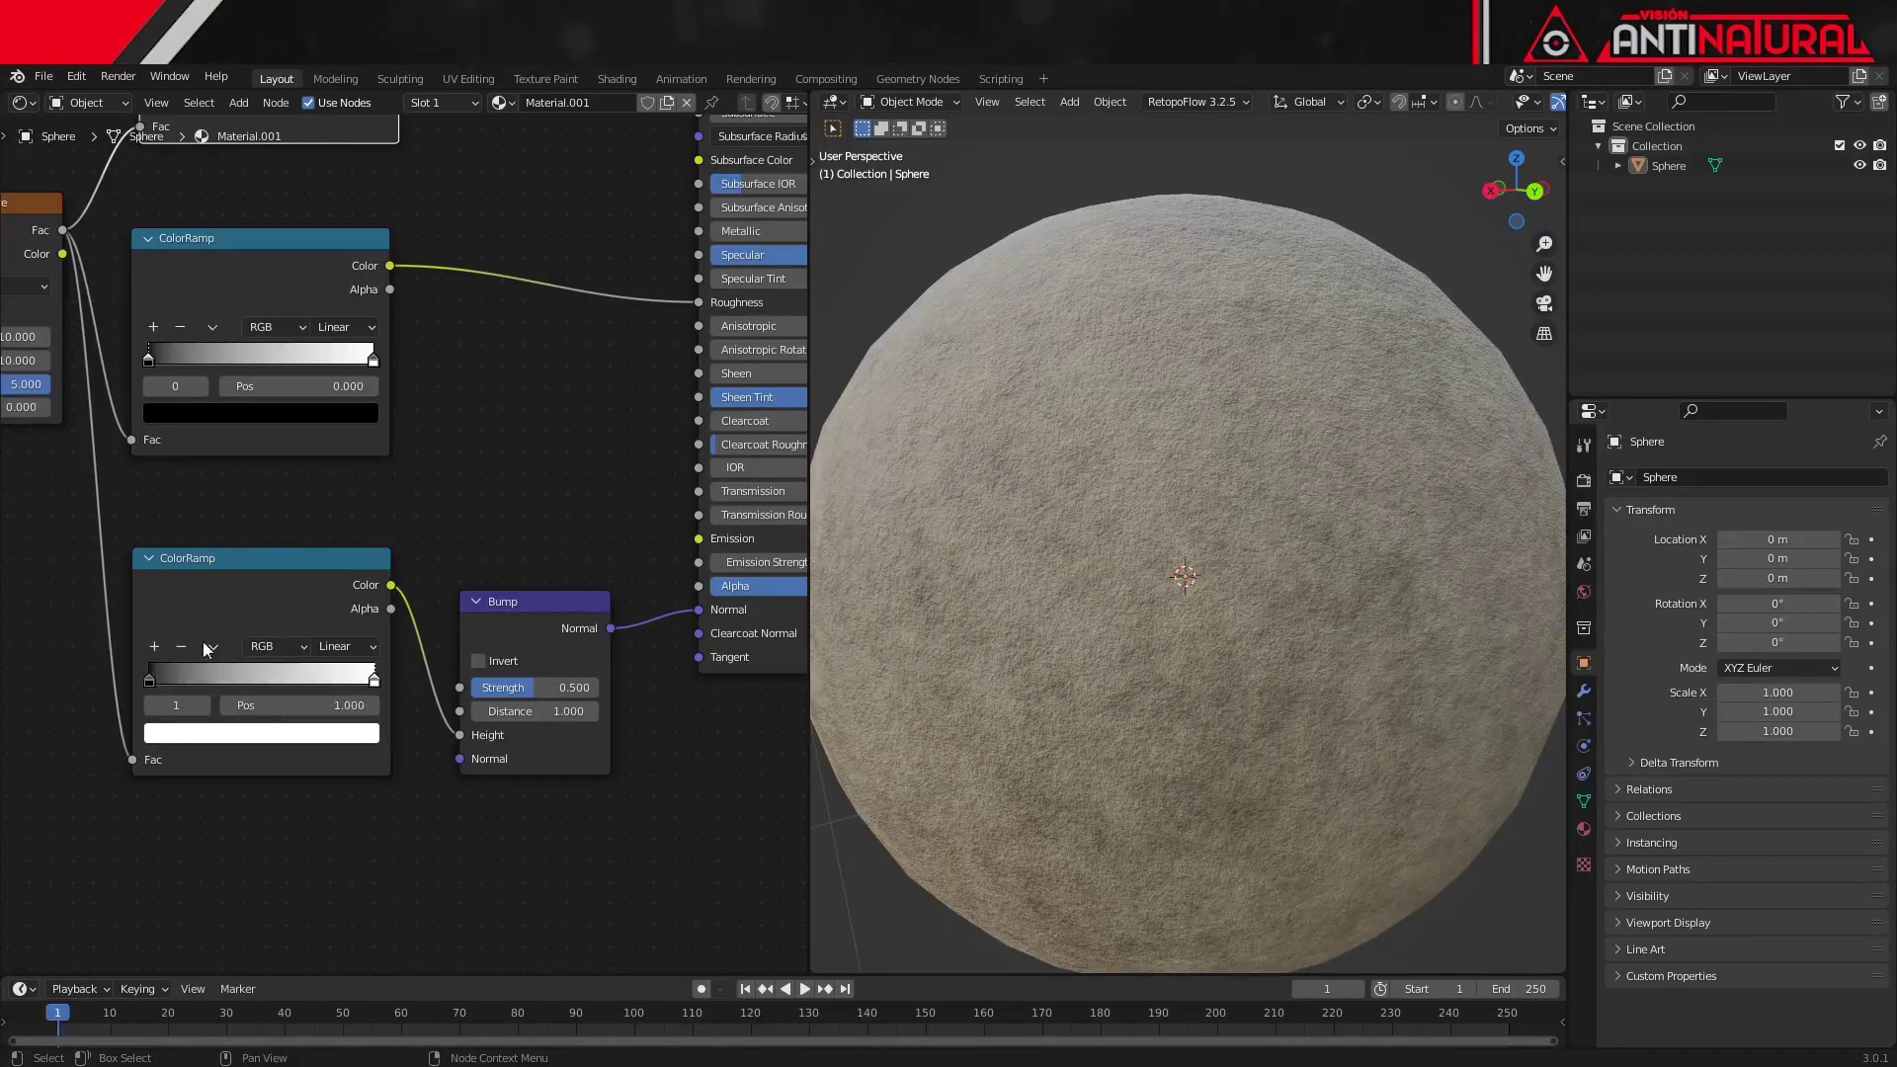
{"action": "left_click_drag", "start_coordinate": [150, 680], "coordinate": [194, 679]}
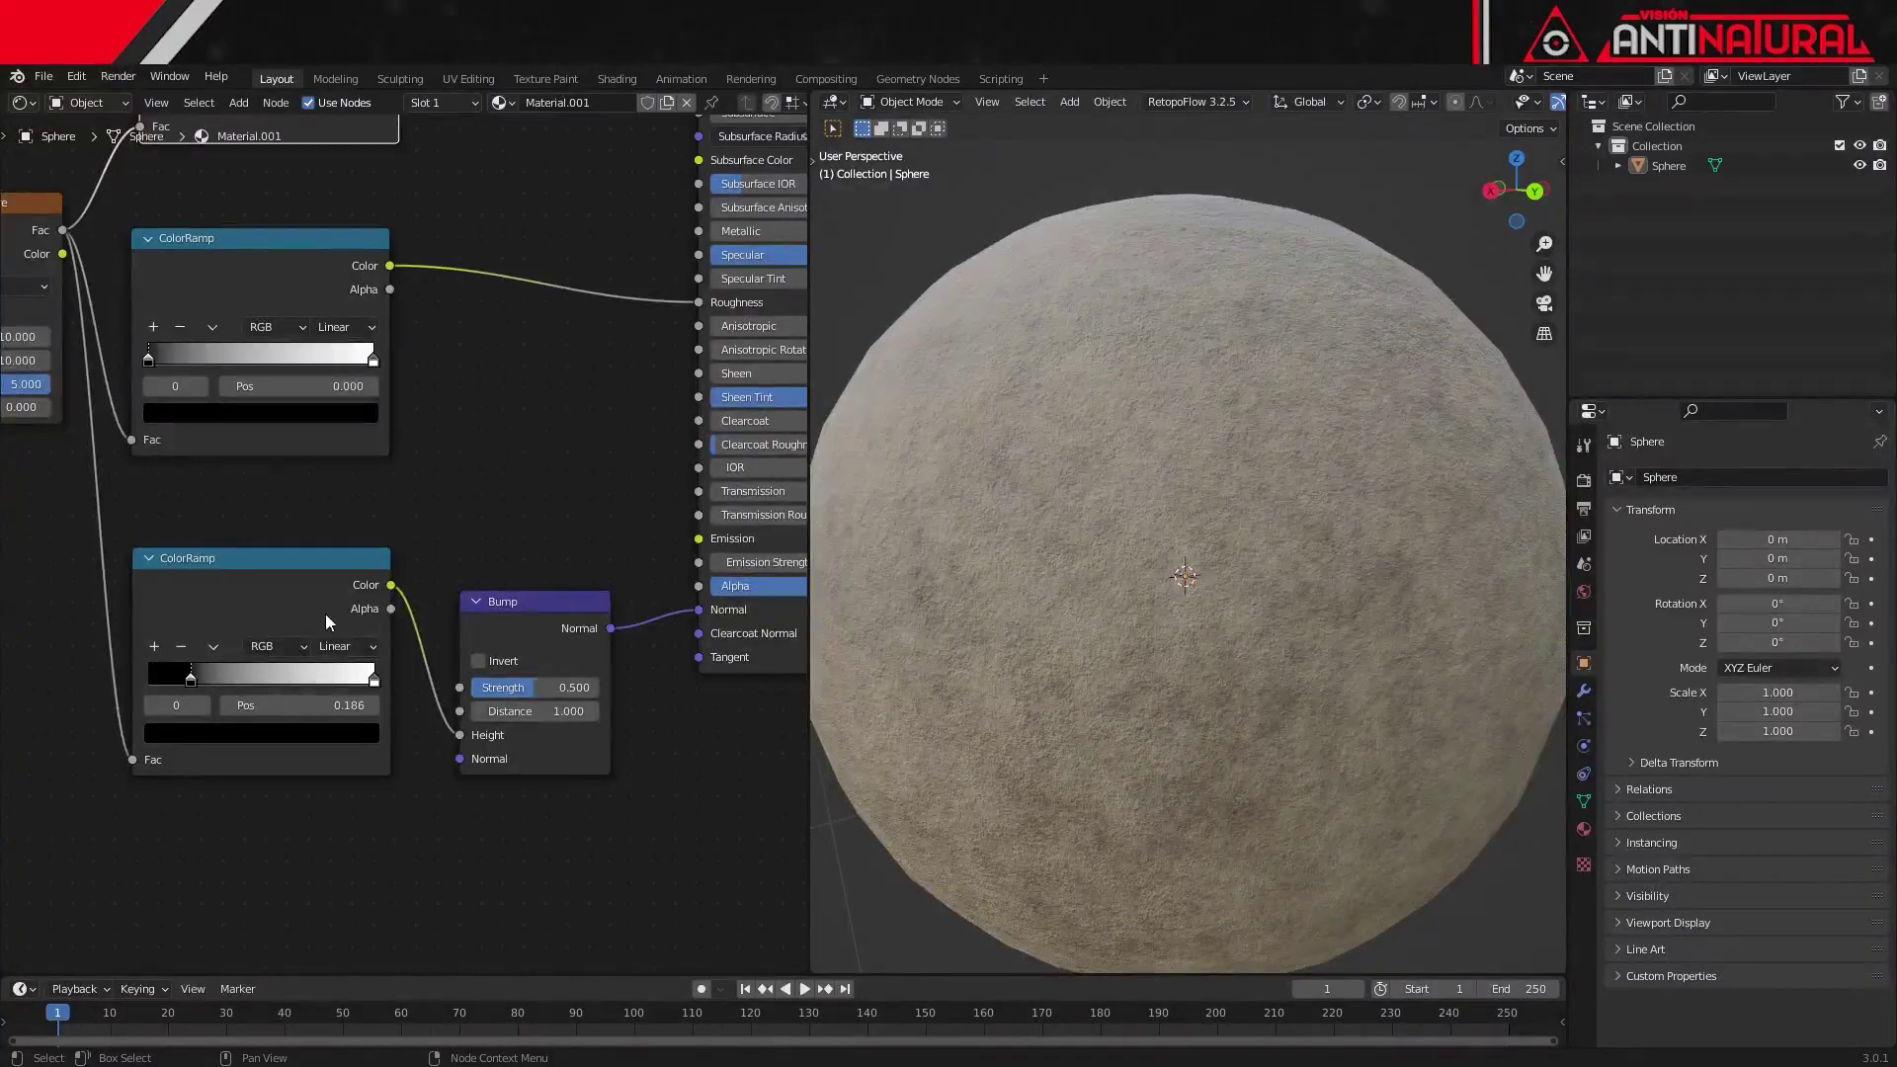
Step: Toggle the Bump node's Invert on and back off, leaving it disabled
{"action": "left_click", "coordinate": [482, 664]}
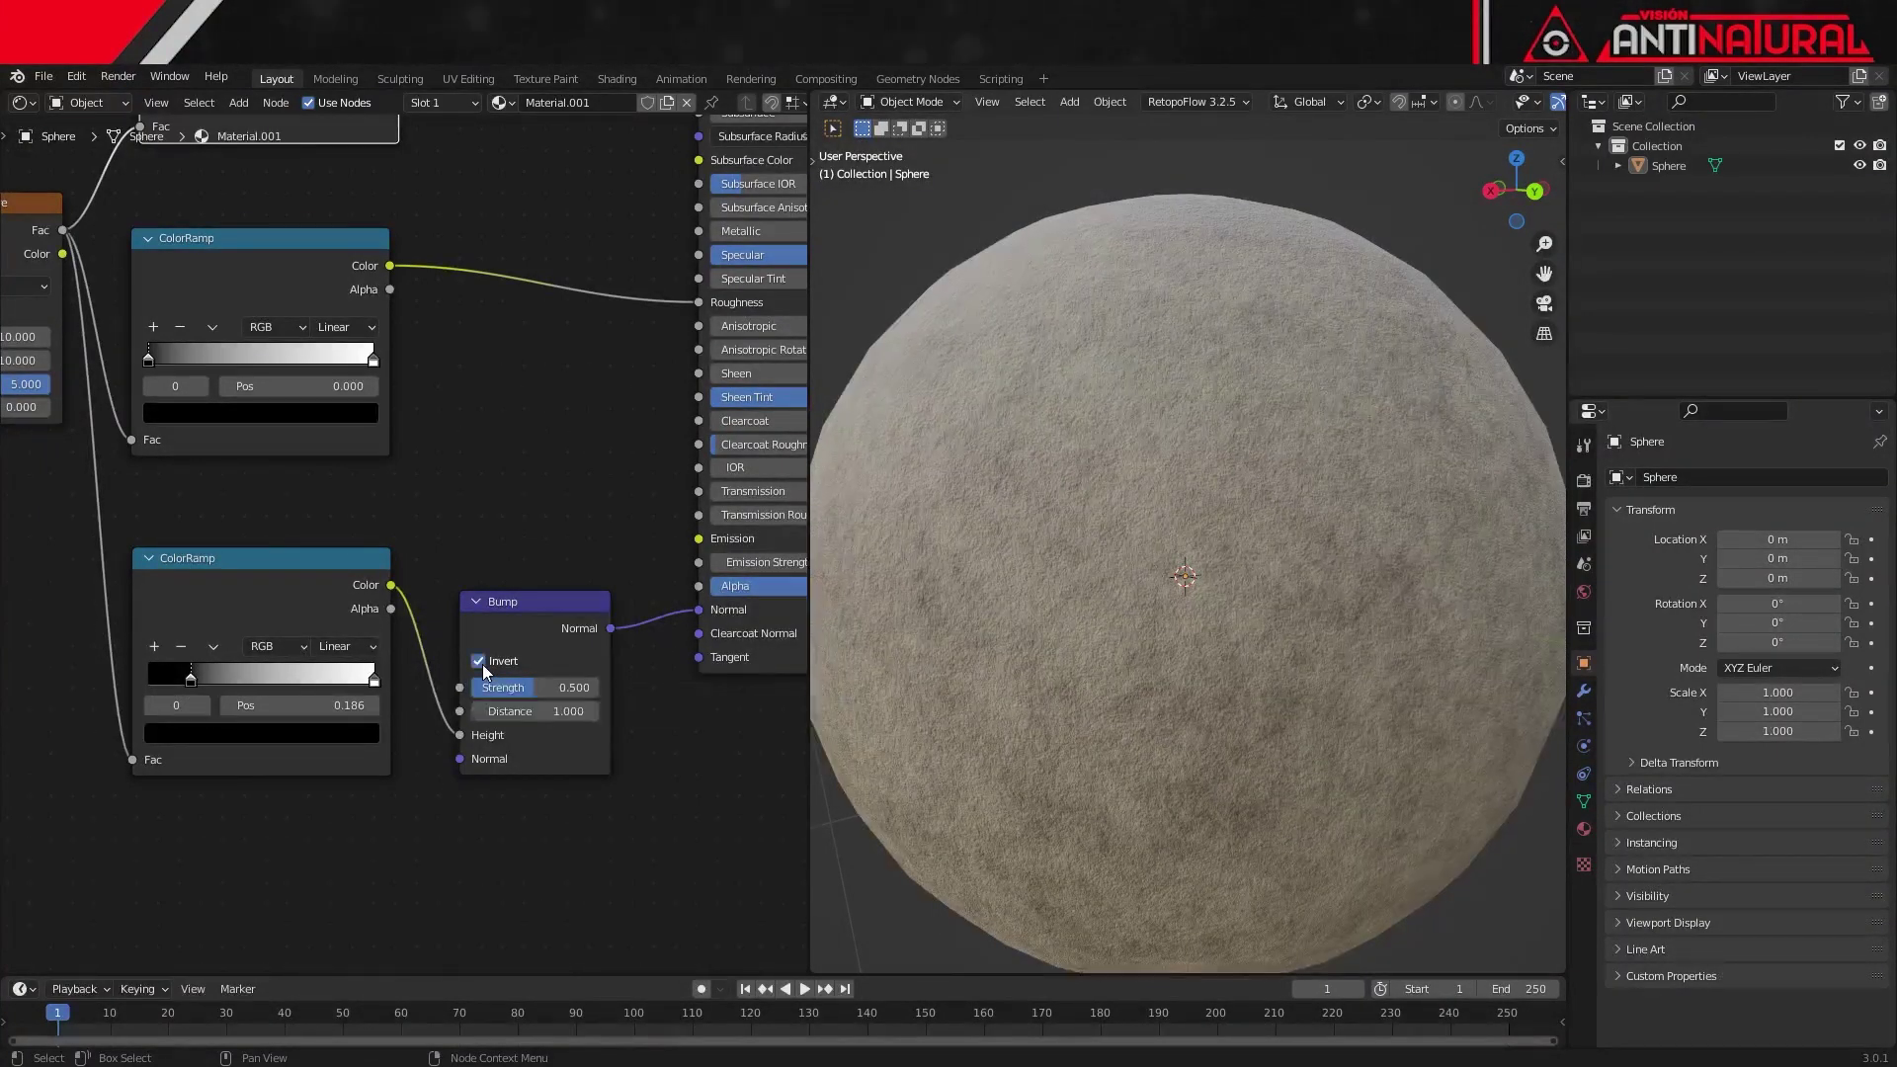
{"action": "left_click", "coordinate": [482, 664]}
{"action": "middle_click_drag", "start_coordinate": [371, 854], "coordinate": [553, 853]}
{"action": "middle_click_drag", "start_coordinate": [296, 801], "coordinate": [573, 795]}
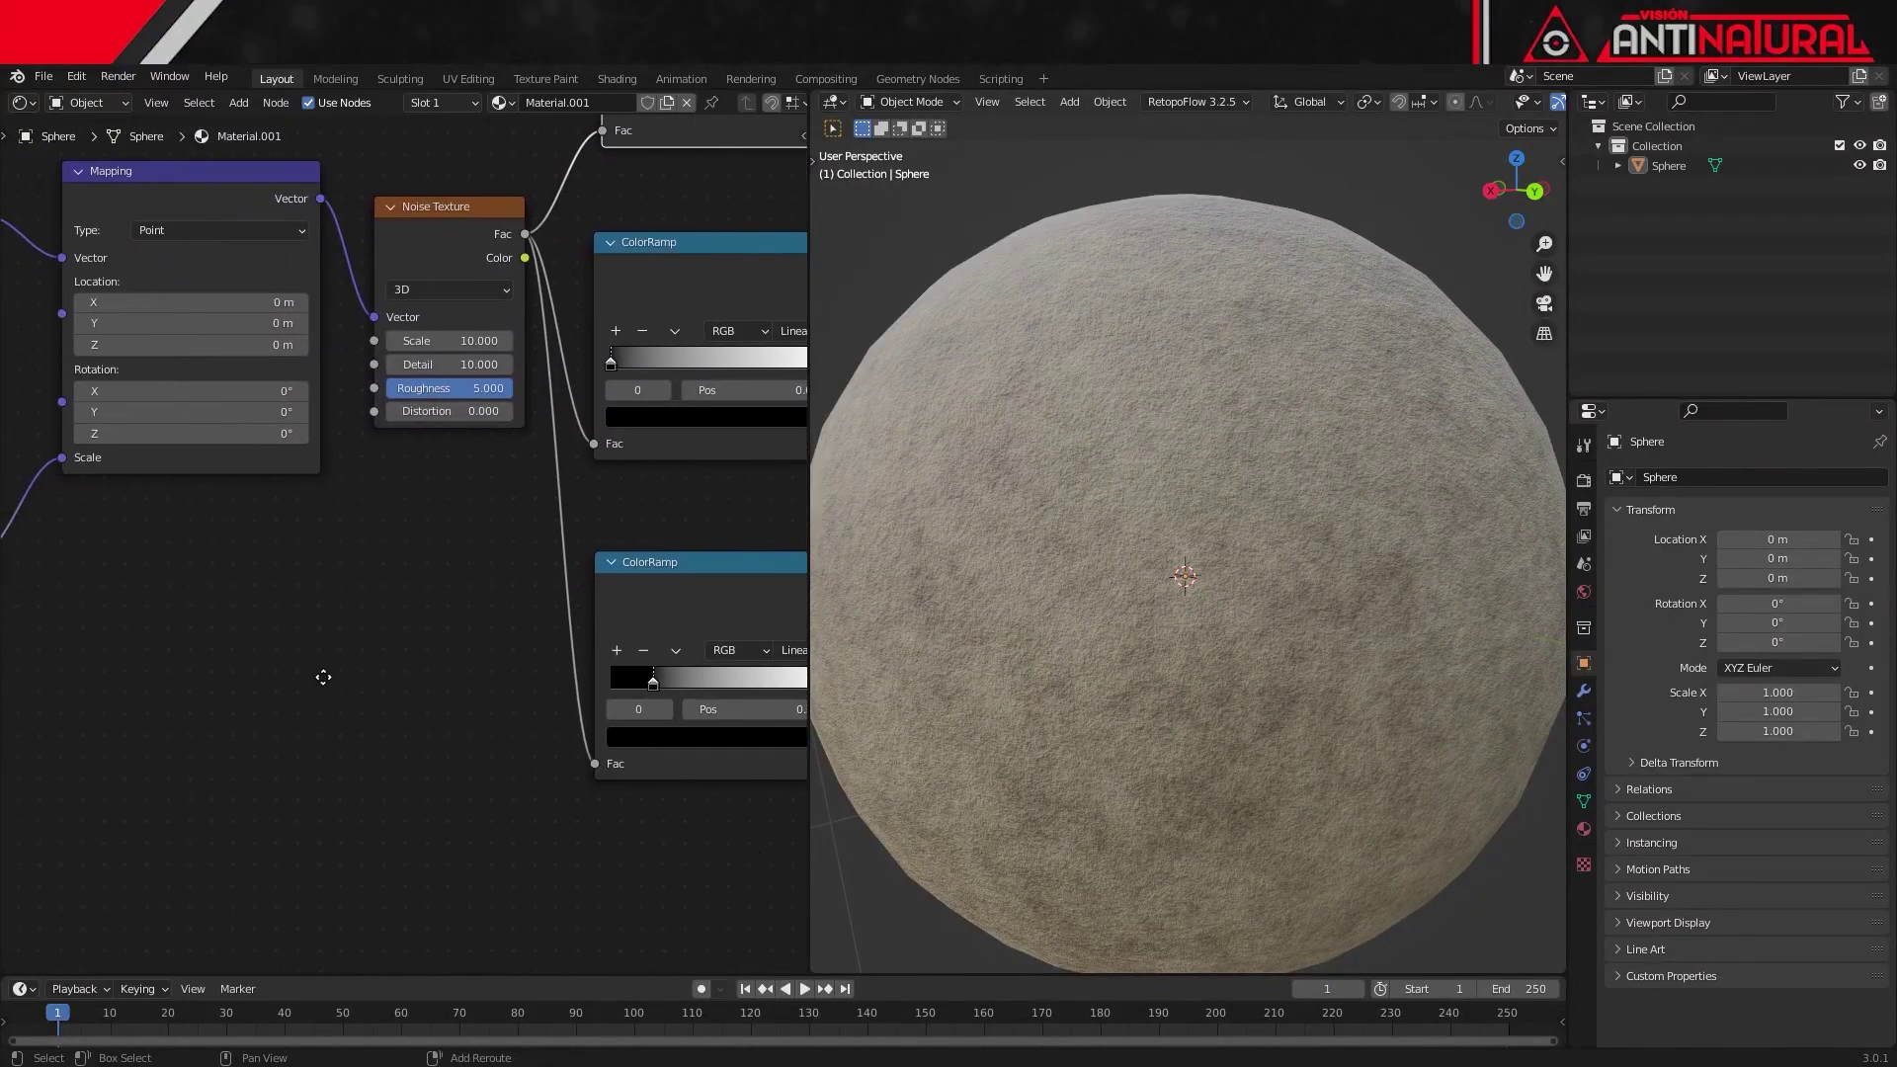
Step: Set the Value node feeding the Mapping scale to 0.1, after briefly trying 3
{"action": "mouse_move", "coordinate": [317, 669]}
{"action": "middle_mouse_down"}
{"action": "mouse_move", "coordinate": [702, 697]}
{"action": "mouse_move", "coordinate": [572, 711]}
{"action": "mouse_move", "coordinate": [587, 749]}
{"action": "middle_mouse_up"}
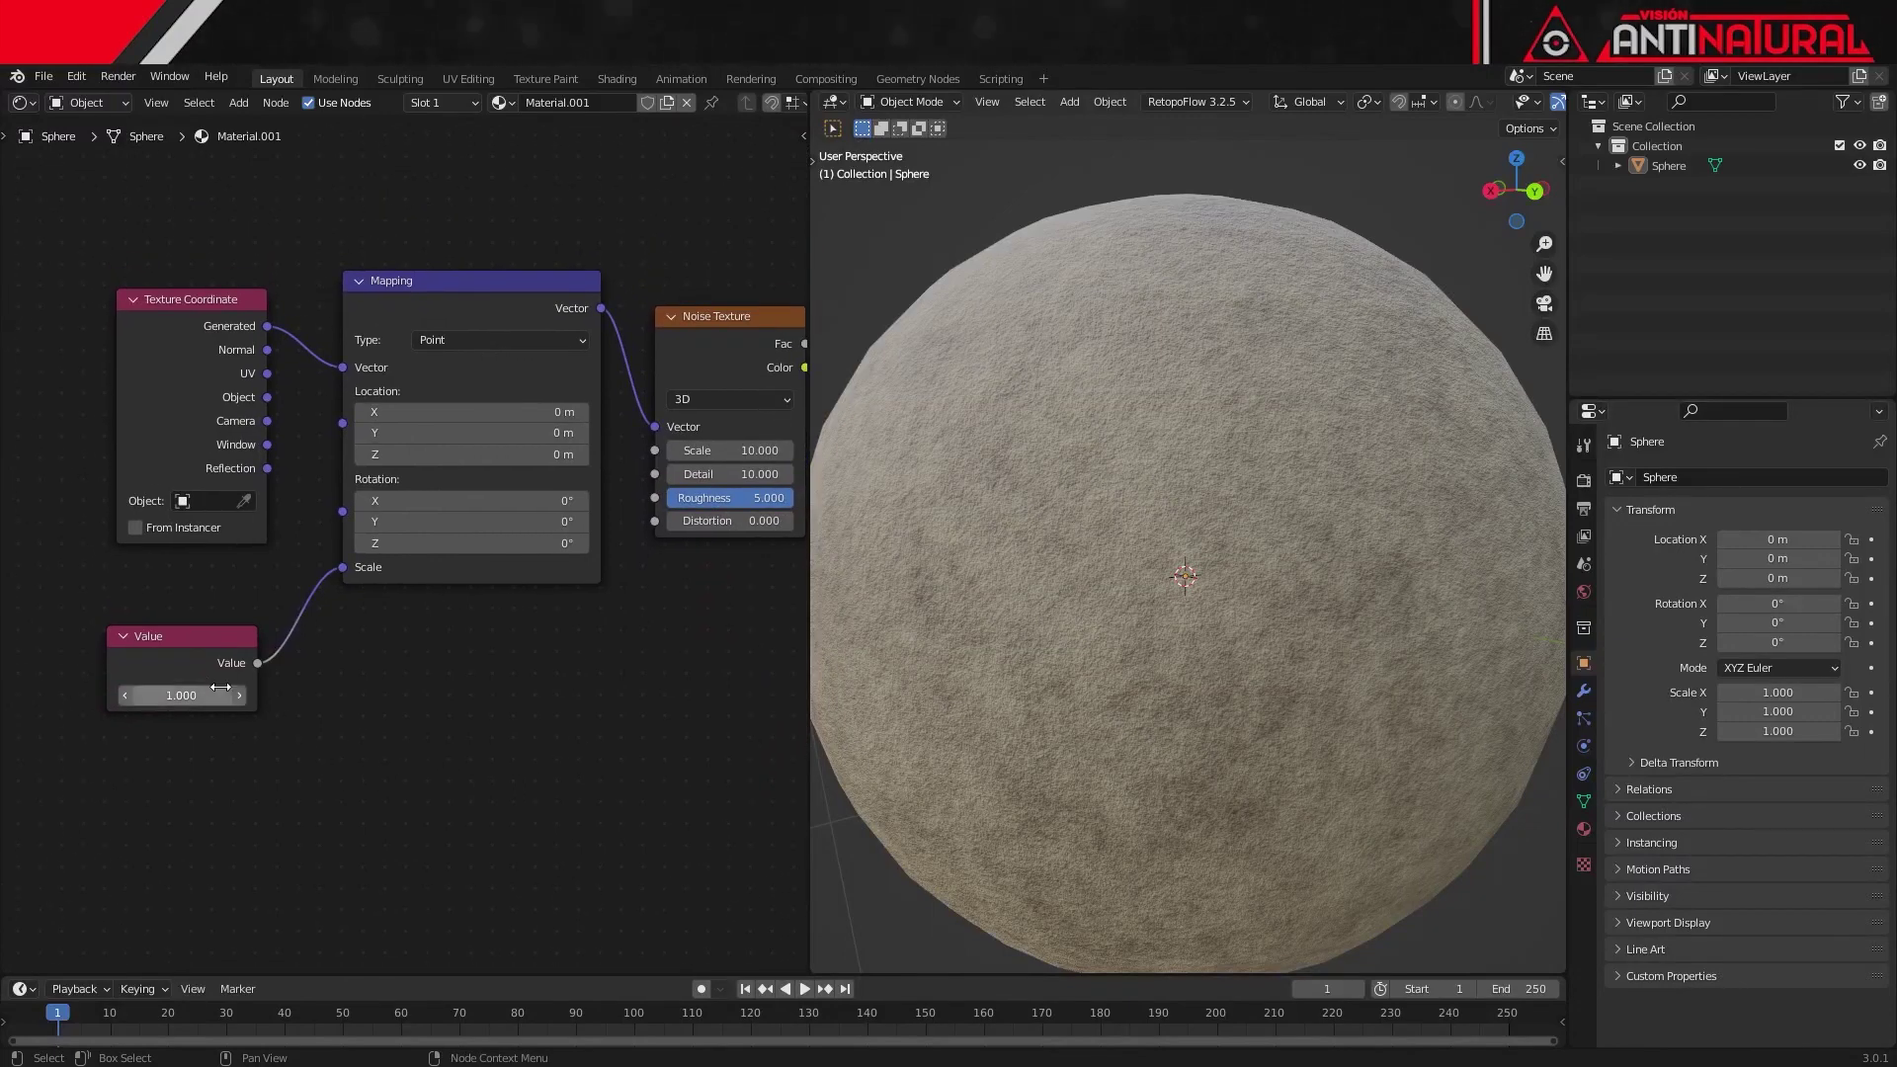
{"action": "scroll", "coordinate": [280, 765], "scroll_direction": "up", "scroll_amount": 1}
{"action": "scroll", "coordinate": [280, 765], "scroll_direction": "up", "scroll_amount": 2}
{"action": "mouse_move", "coordinate": [281, 765]}
{"action": "middle_mouse_down"}
{"action": "mouse_move", "coordinate": [360, 776]}
{"action": "mouse_move", "coordinate": [547, 743]}
{"action": "middle_mouse_up"}
{"action": "scroll", "coordinate": [547, 749], "scroll_direction": "up", "scroll_amount": 1}
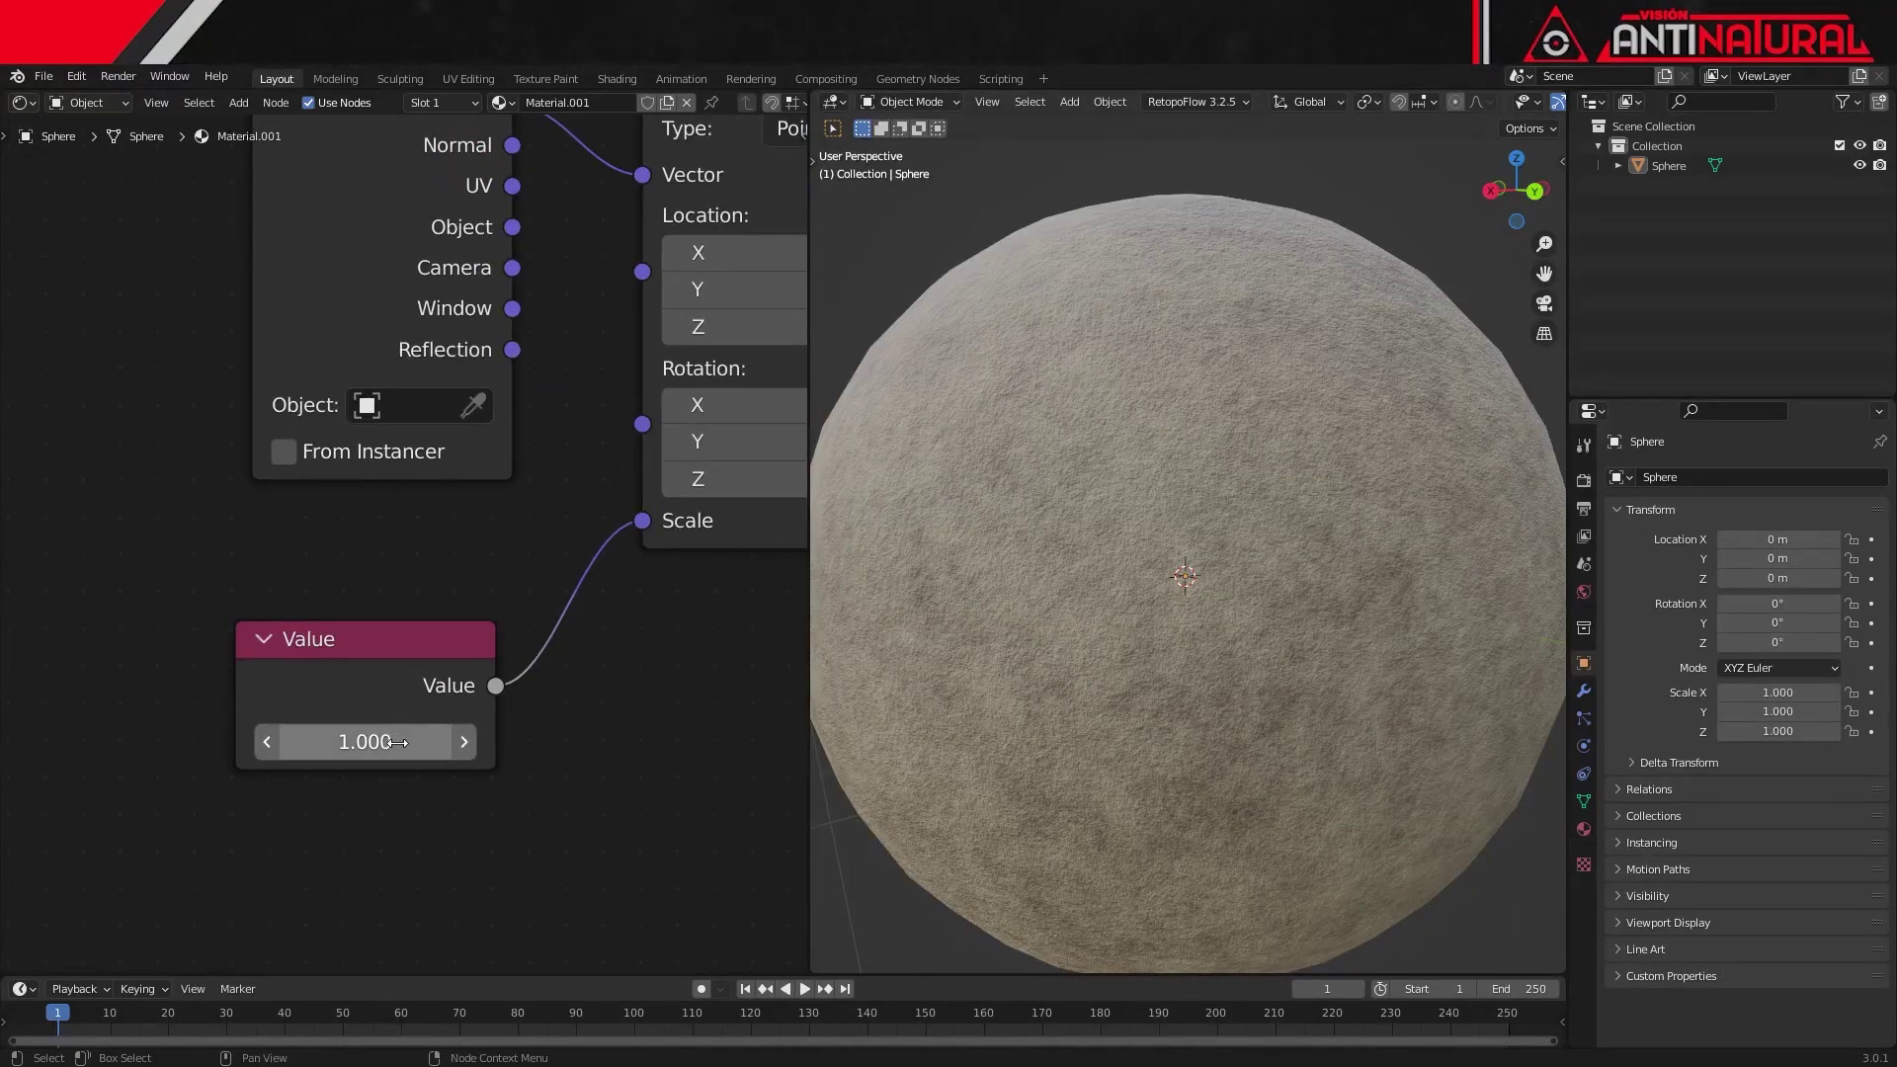
{"action": "left_click", "coordinate": [367, 746]}
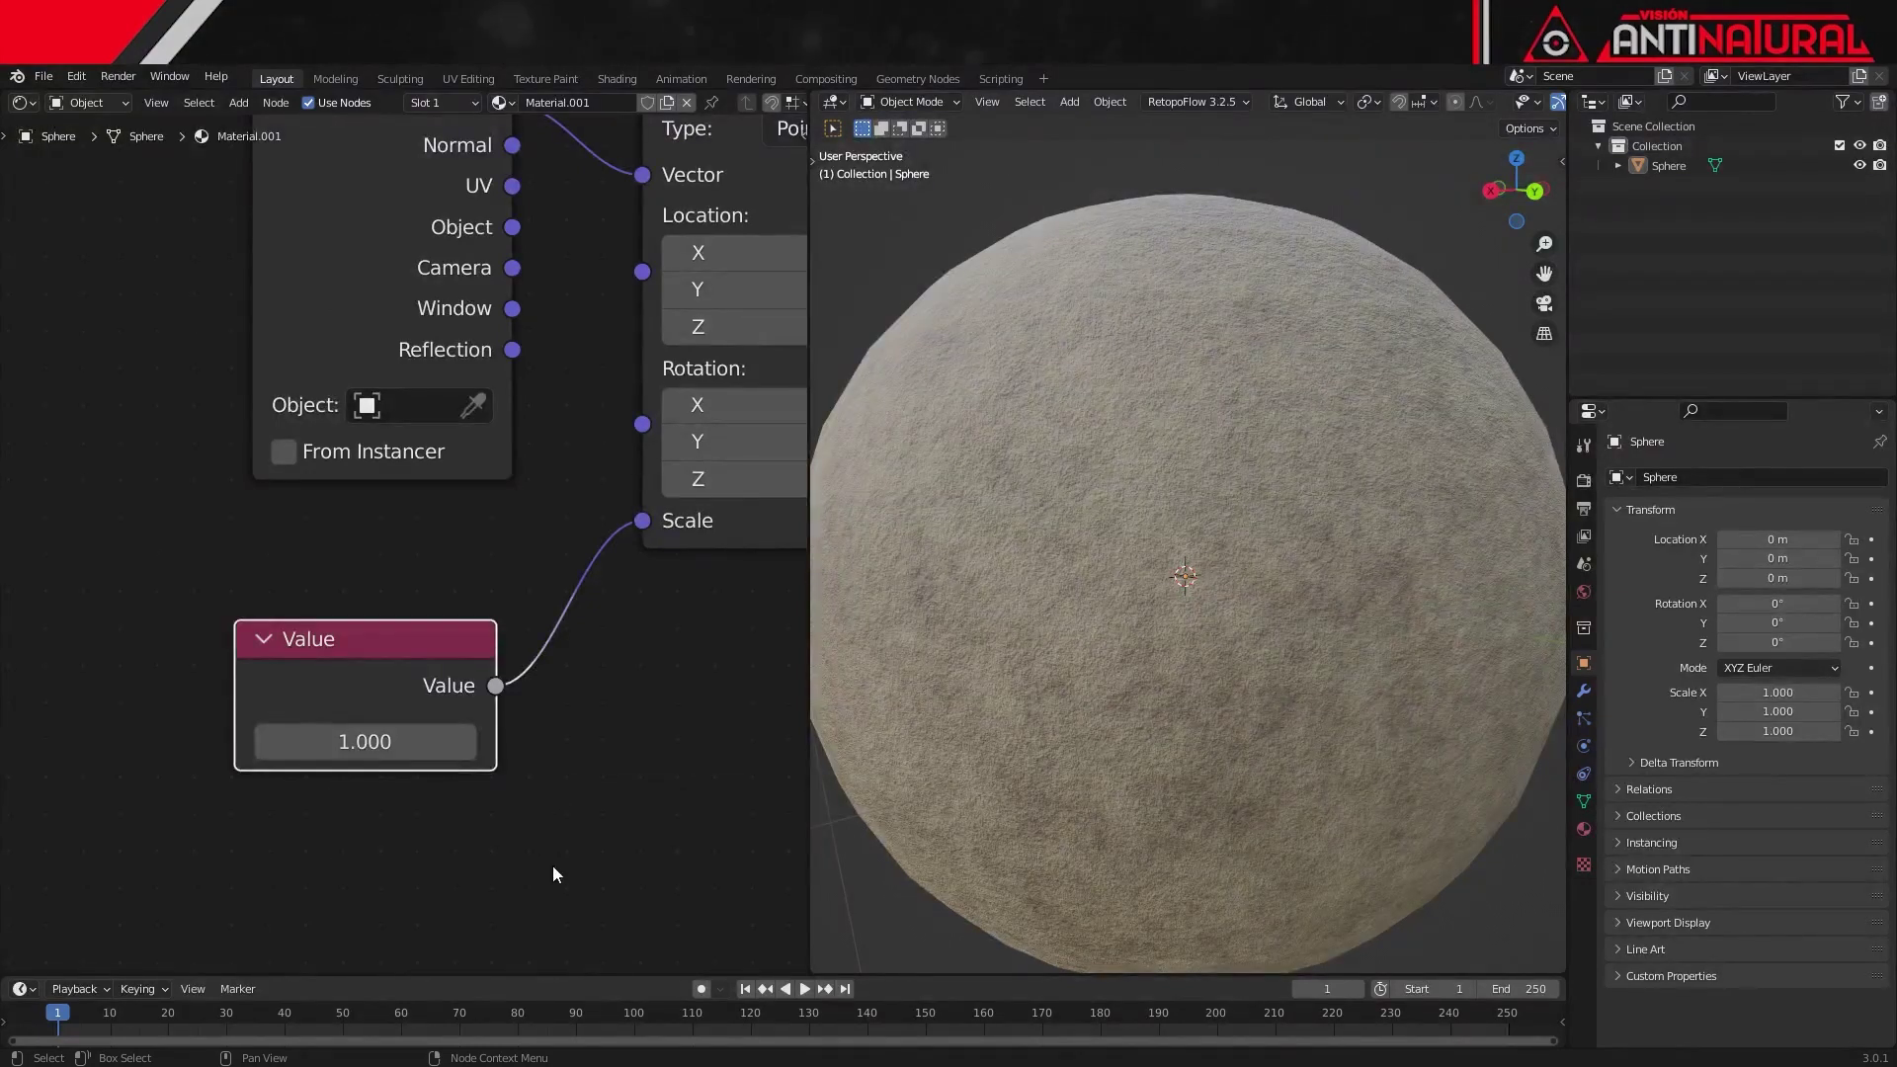
{"action": "left_click", "coordinate": [359, 746]}
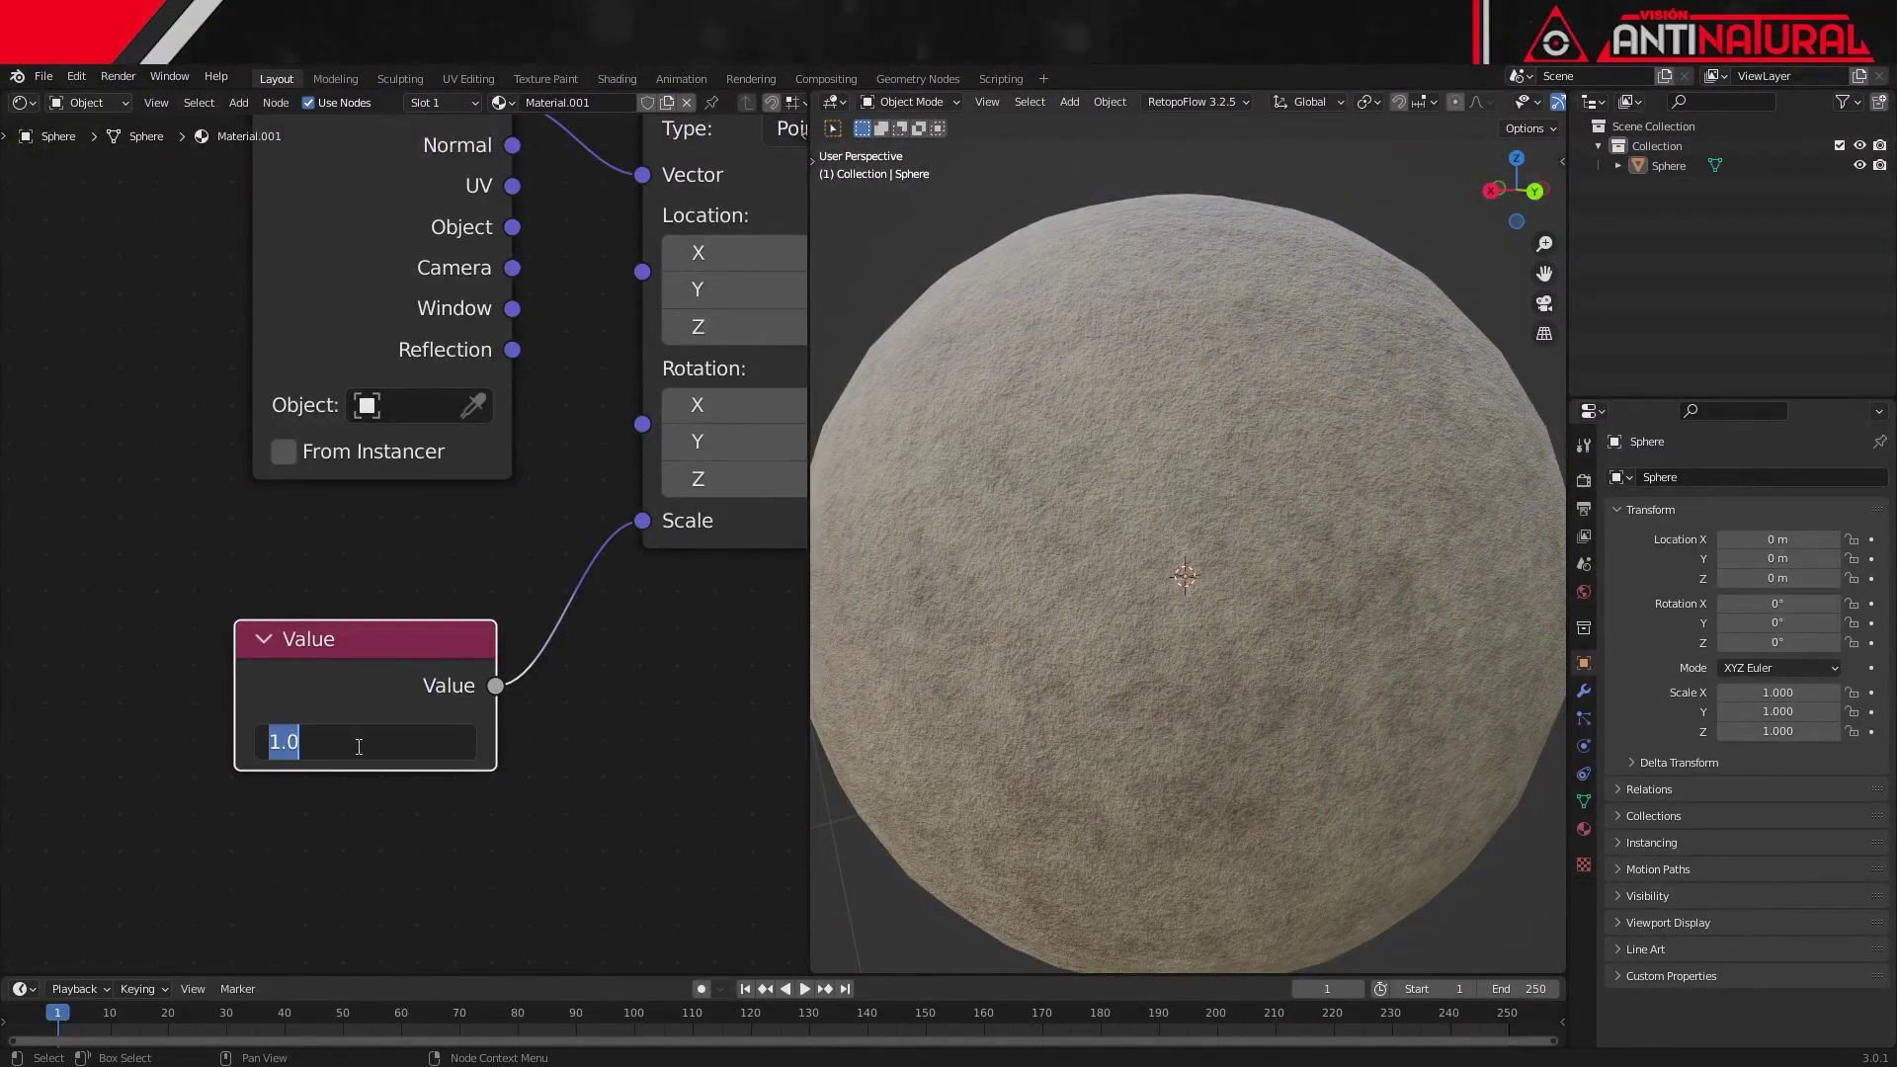
{"action": "type", "text": "3"}
{"action": "key", "text": "Return"}
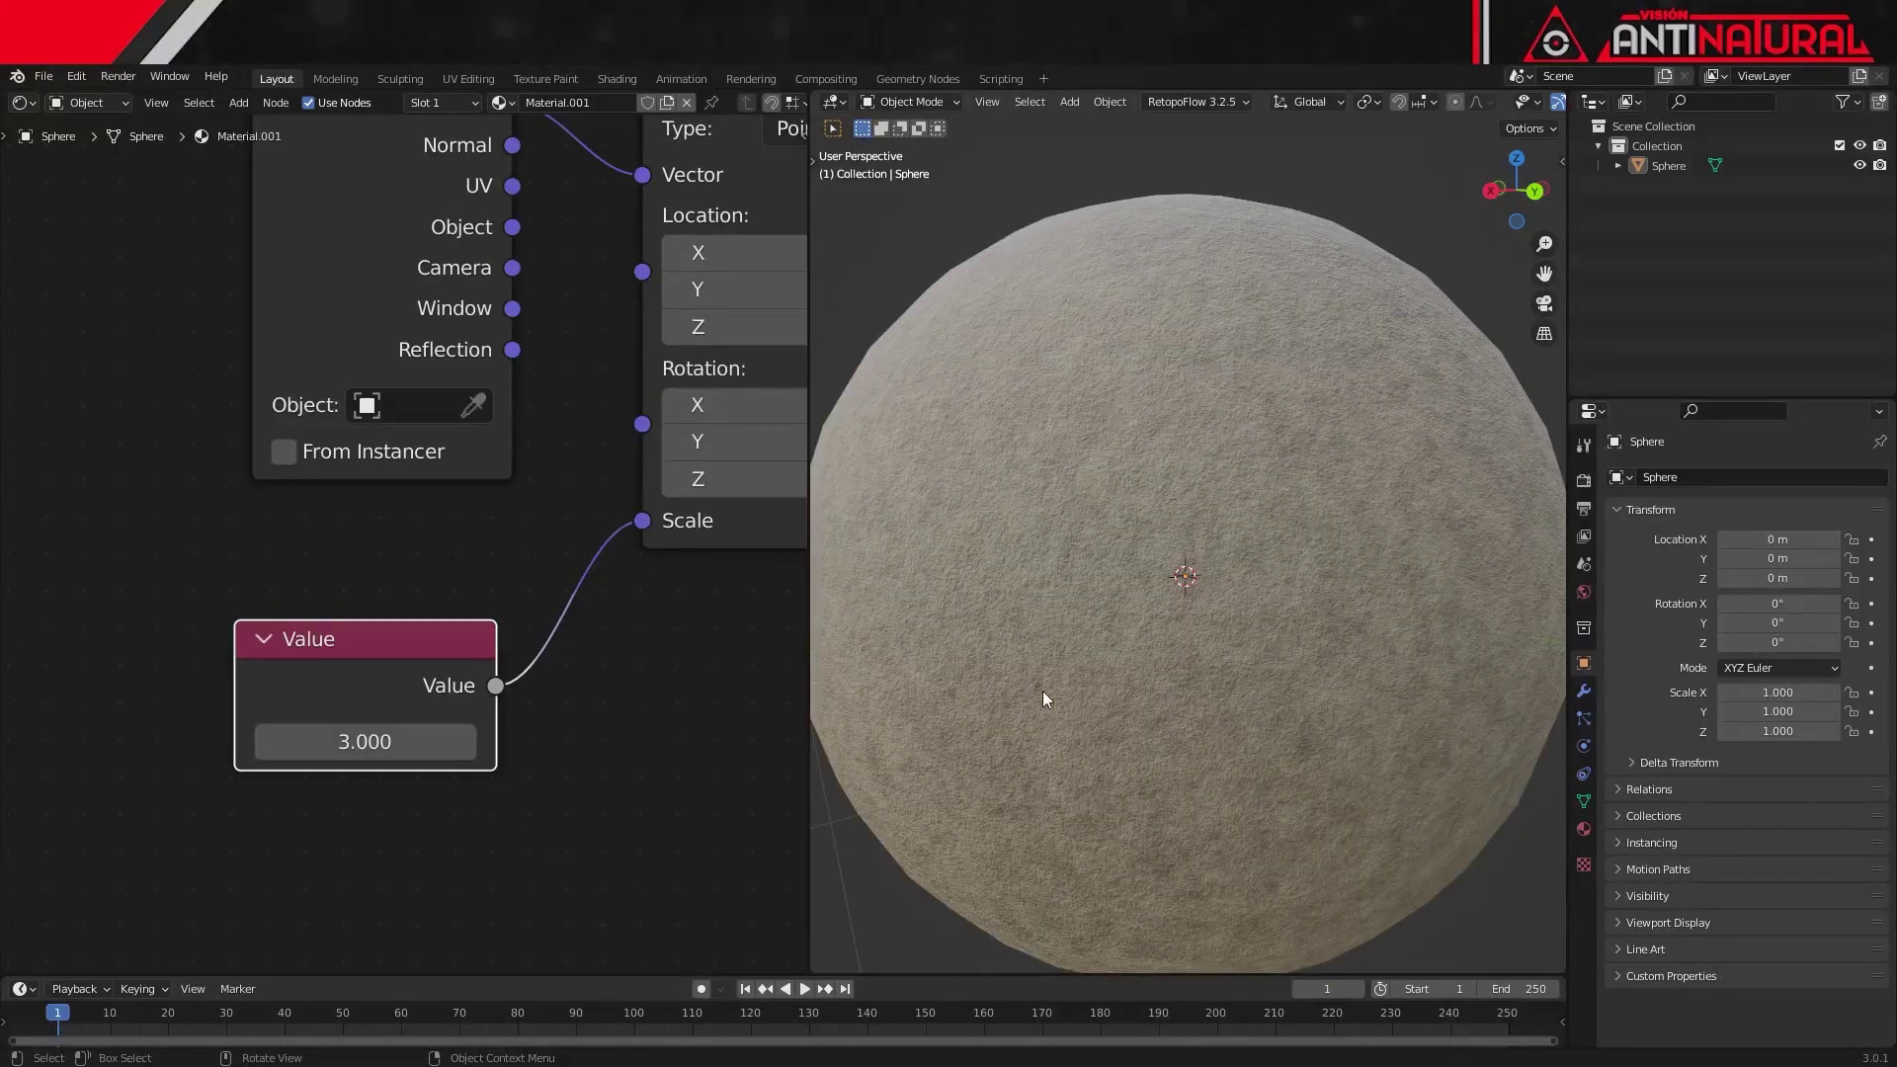
{"action": "left_click", "coordinate": [388, 751]}
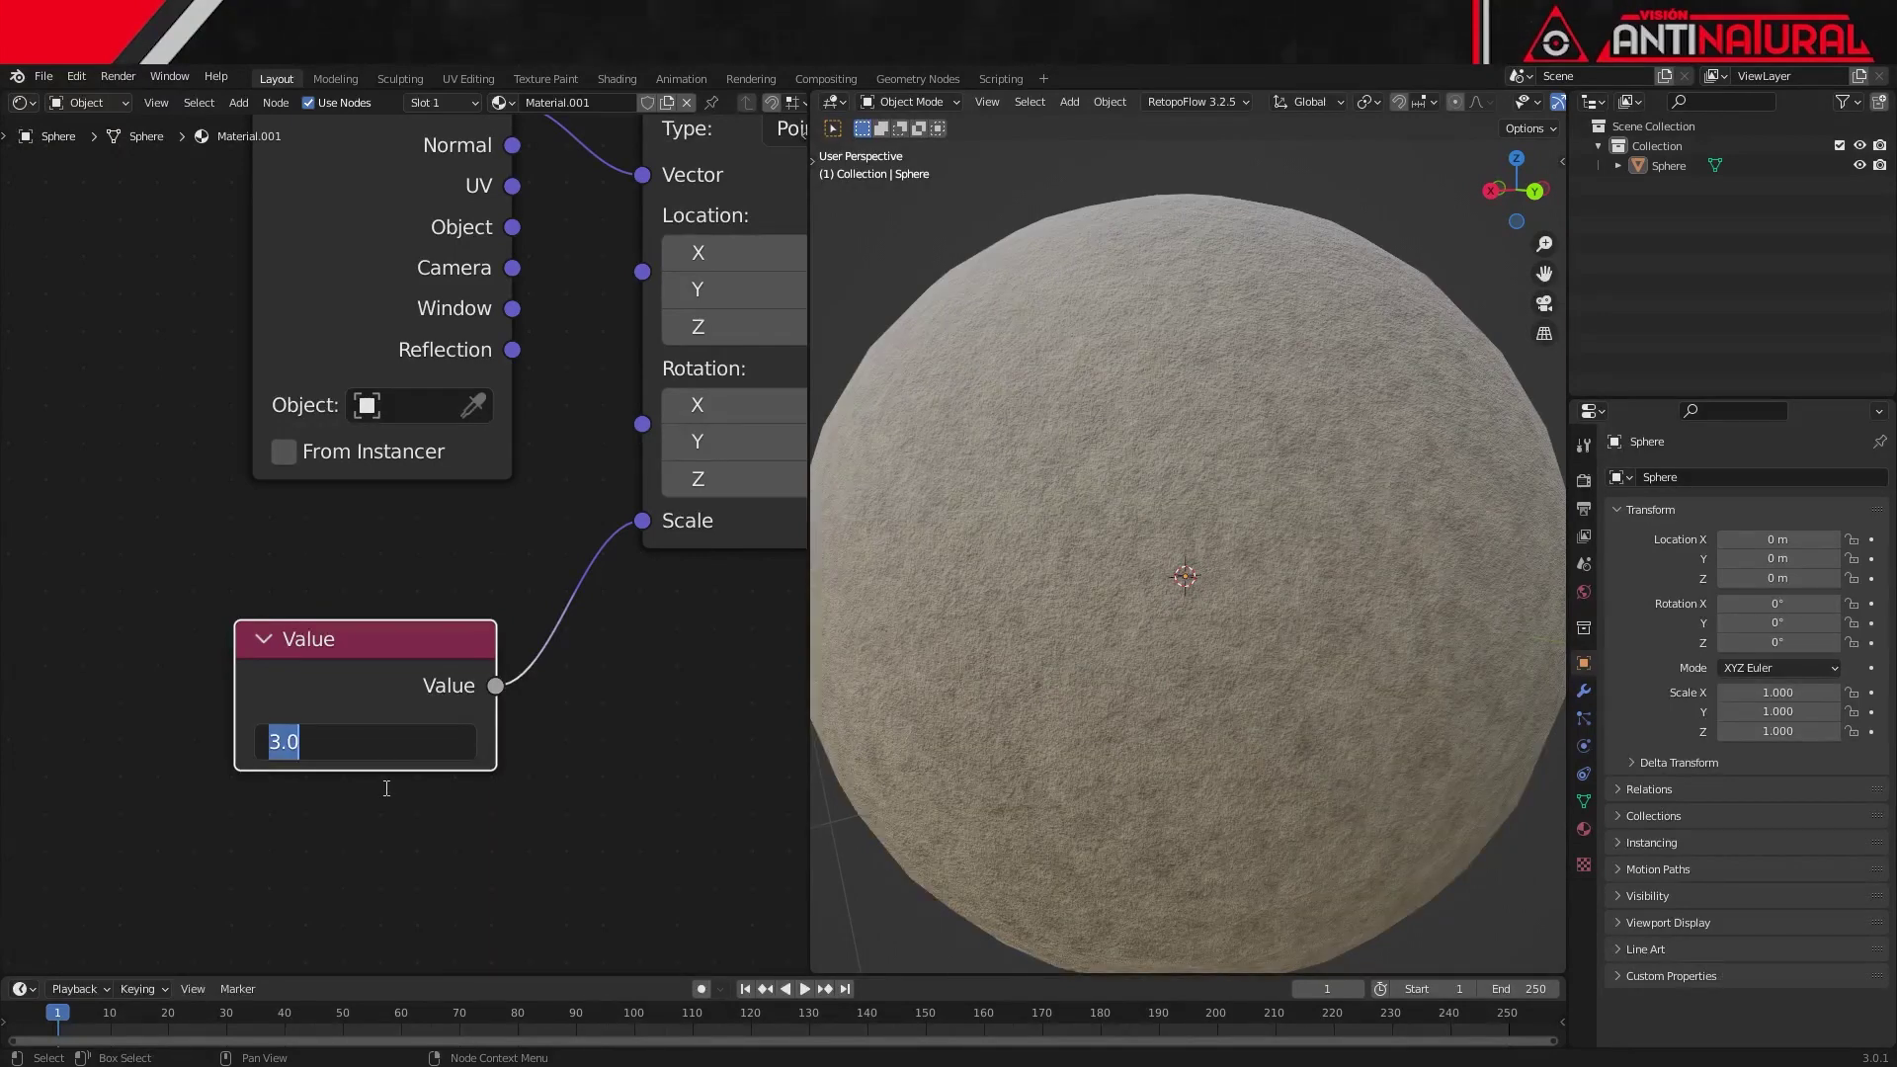
{"action": "type", "text": "0.1"}
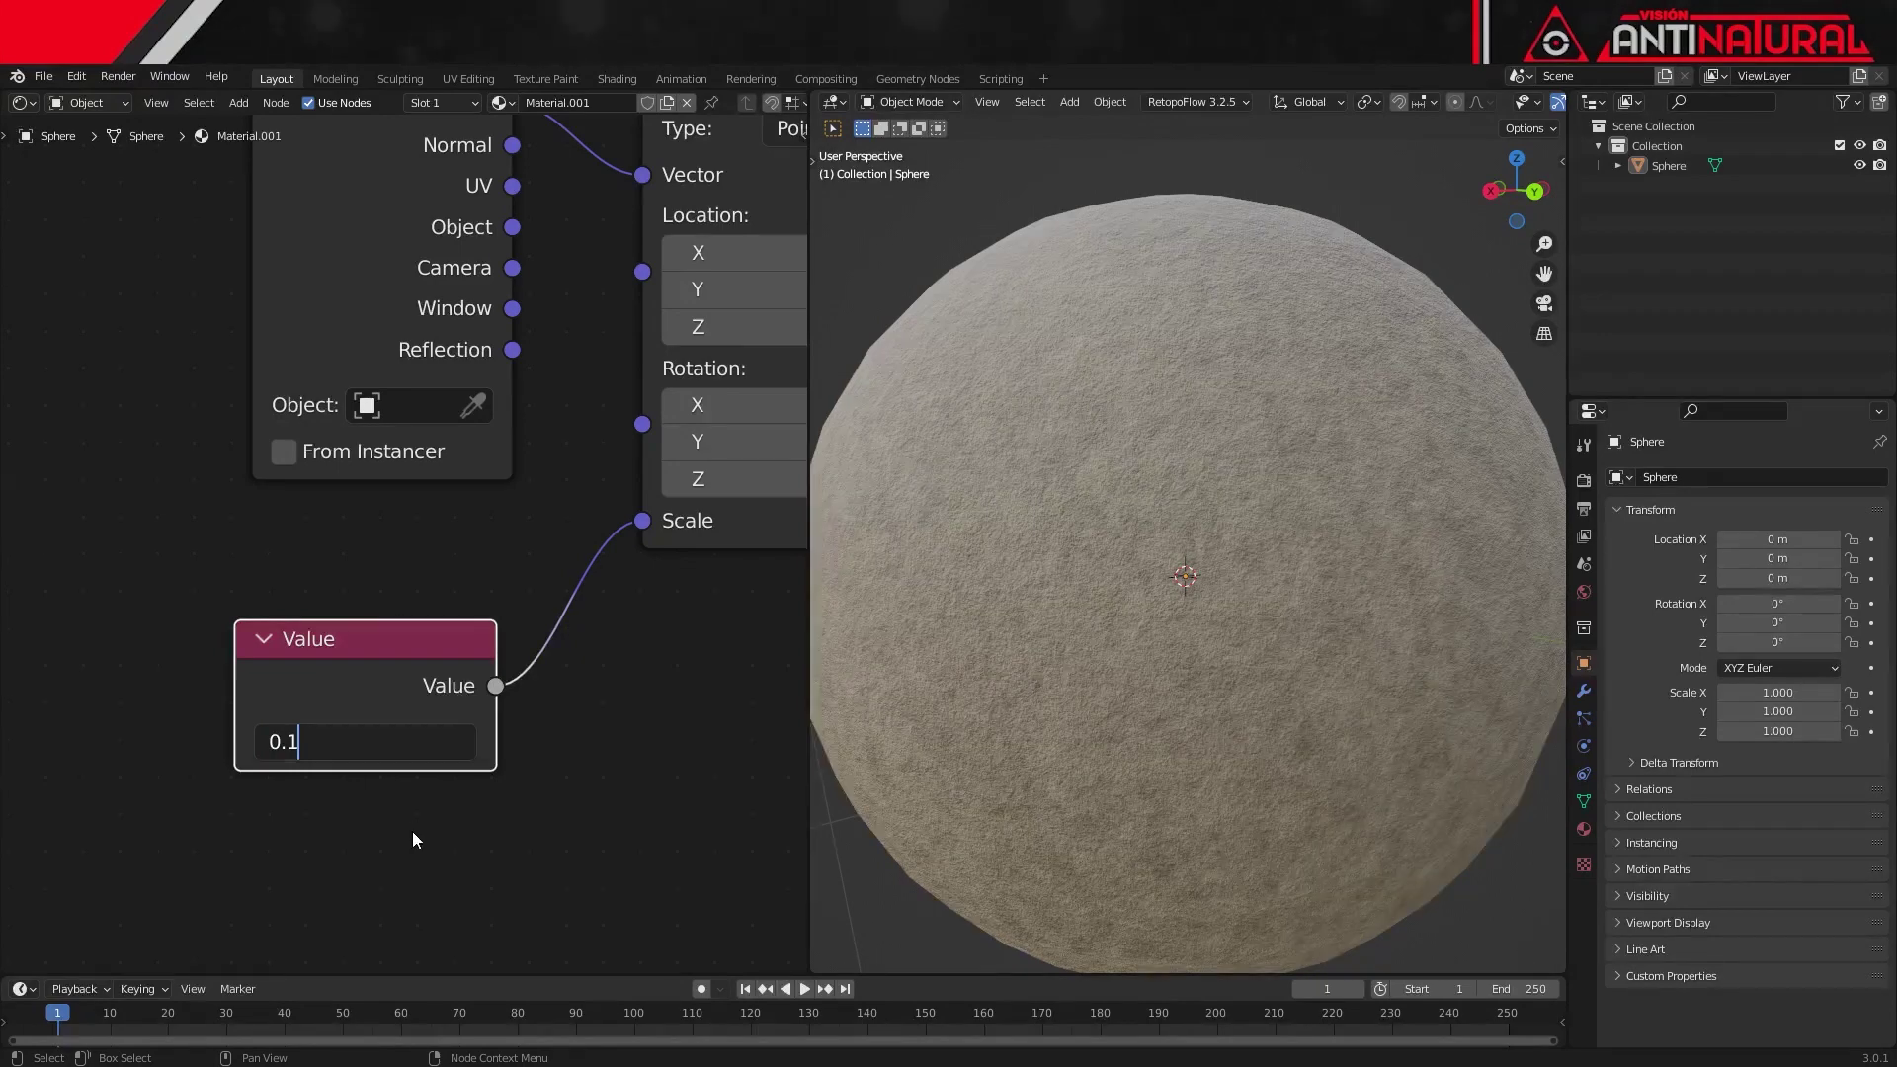
{"action": "key", "text": "Return"}
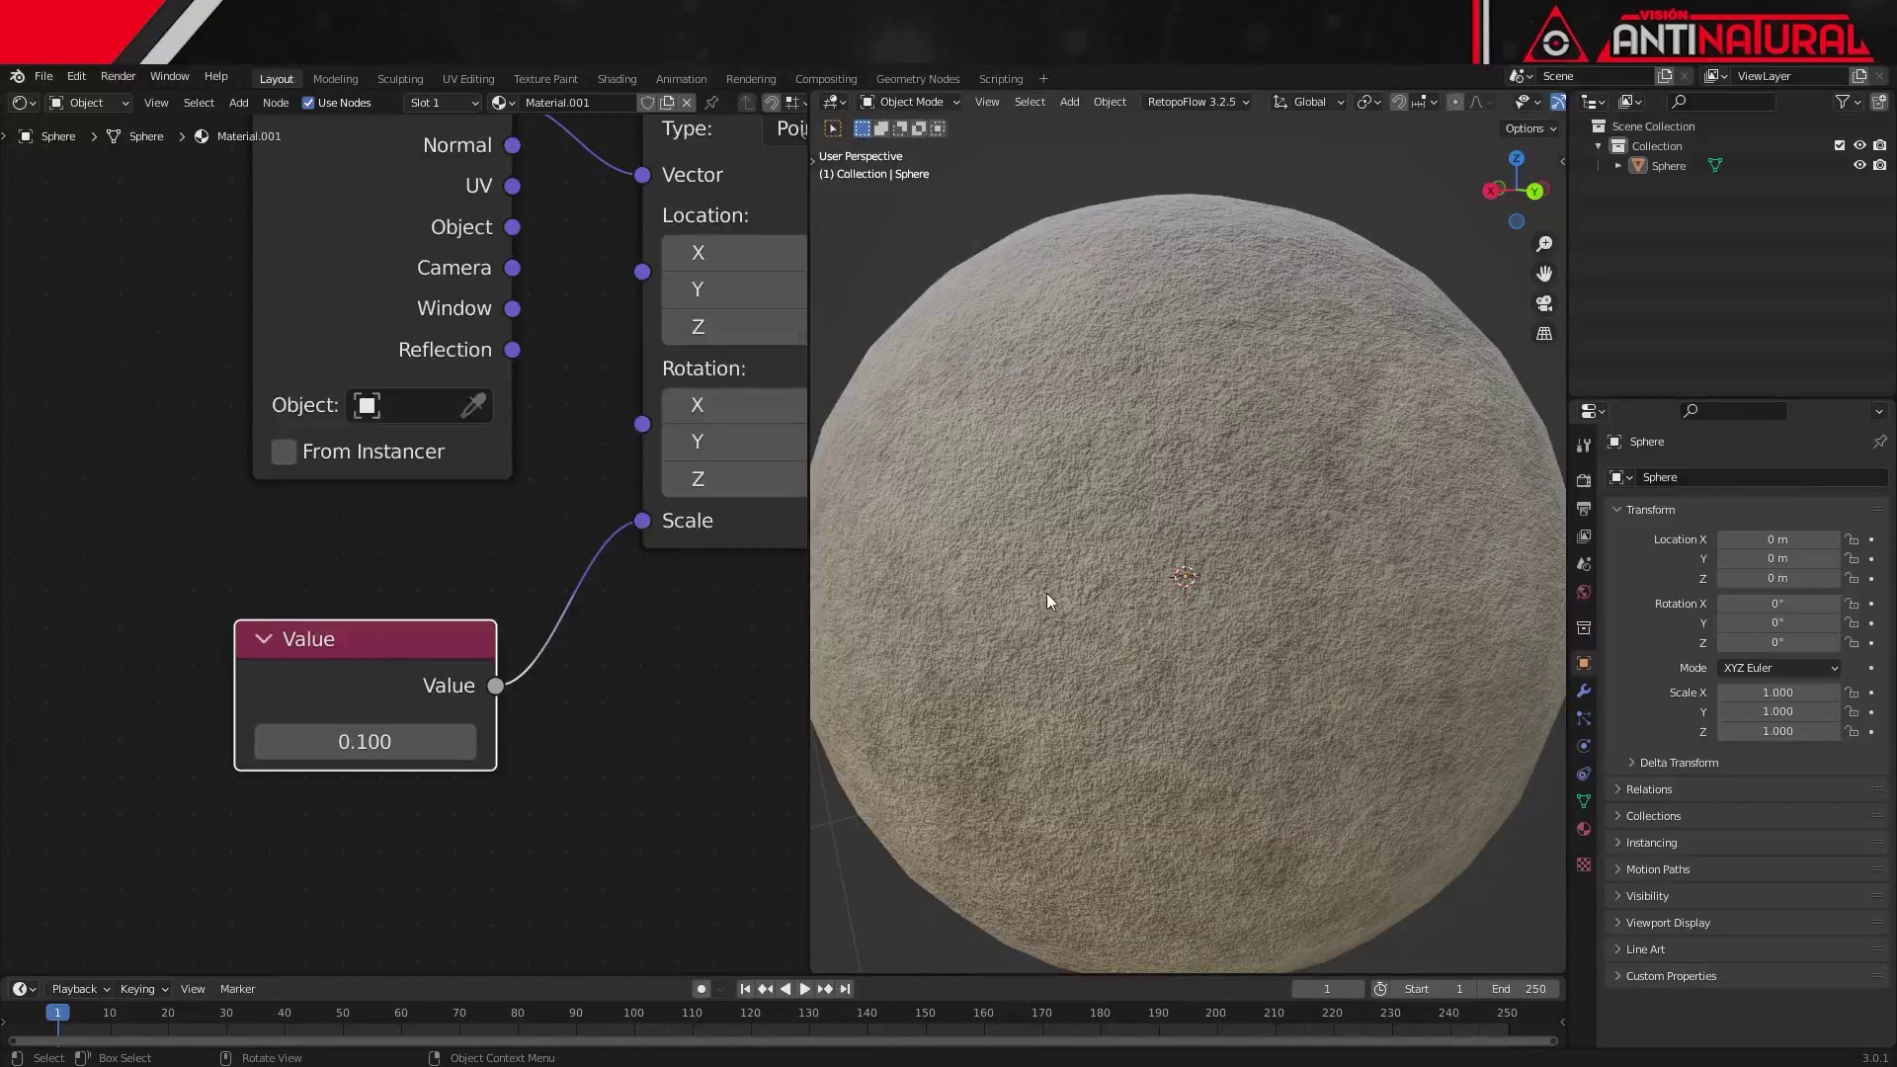
Step: Zoom out to show the entire material node tree
{"action": "scroll", "coordinate": [771, 761], "scroll_direction": "up", "scroll_amount": 1}
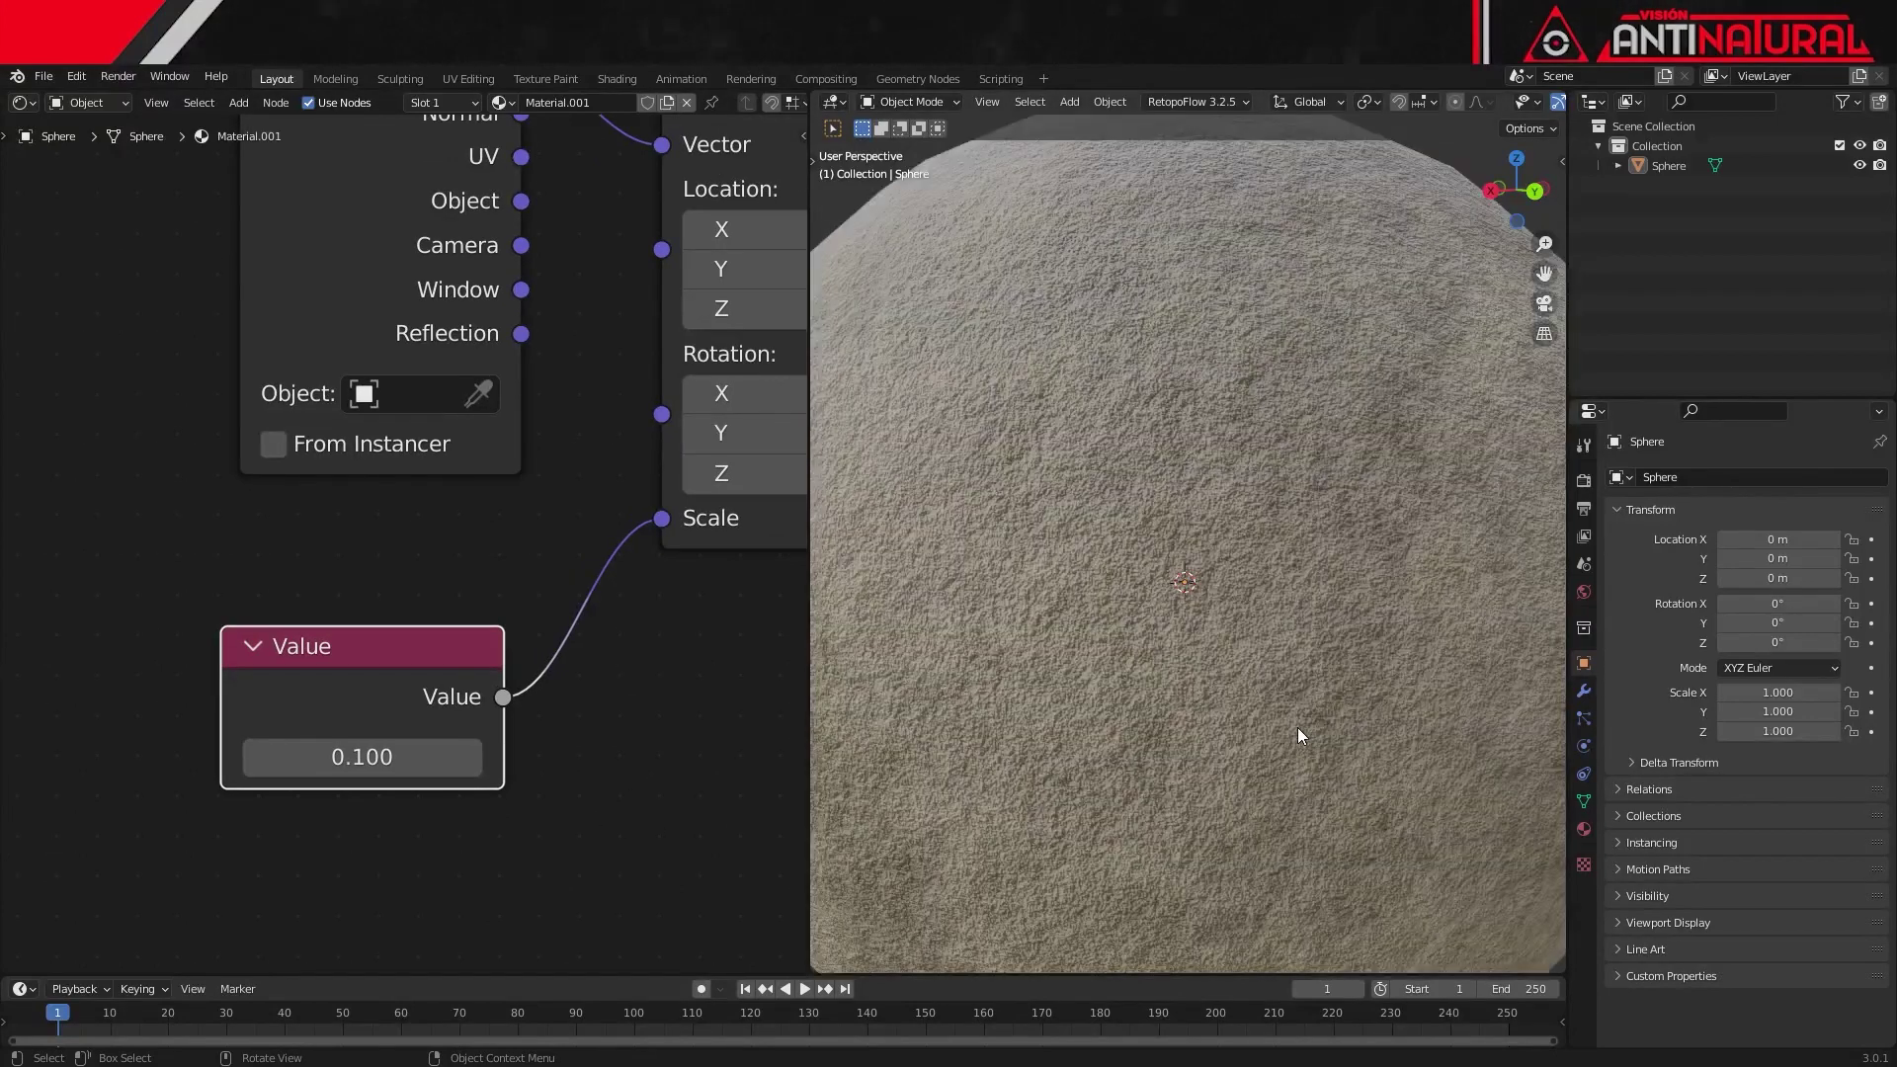
{"action": "scroll", "coordinate": [1299, 734], "scroll_direction": "down", "scroll_amount": 3}
{"action": "scroll", "coordinate": [727, 674], "scroll_direction": "down", "scroll_amount": 1}
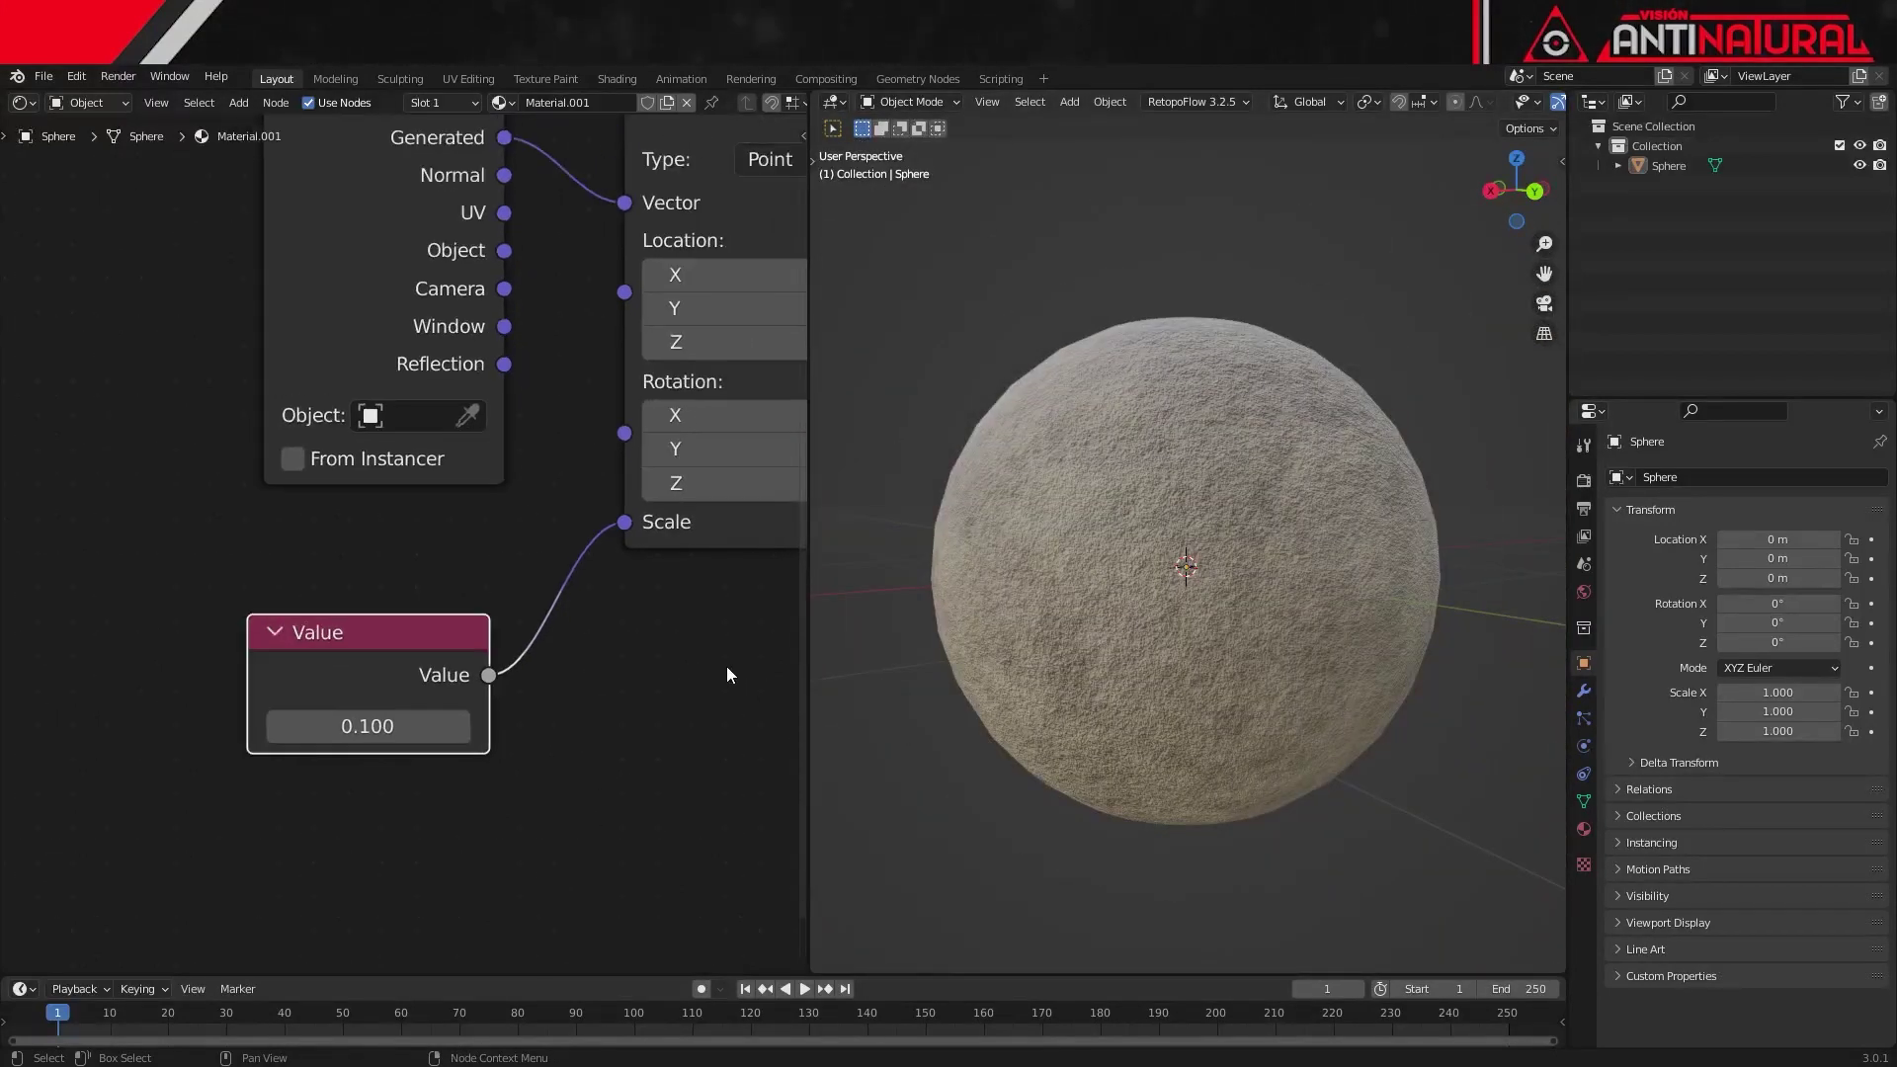
{"action": "scroll", "coordinate": [727, 674], "scroll_direction": "down", "scroll_amount": 1}
{"action": "scroll", "coordinate": [727, 675], "scroll_direction": "down", "scroll_amount": 2}
{"action": "middle_click_drag", "start_coordinate": [725, 674], "coordinate": [500, 720]}
{"action": "scroll", "coordinate": [471, 726], "scroll_direction": "down", "scroll_amount": 2}
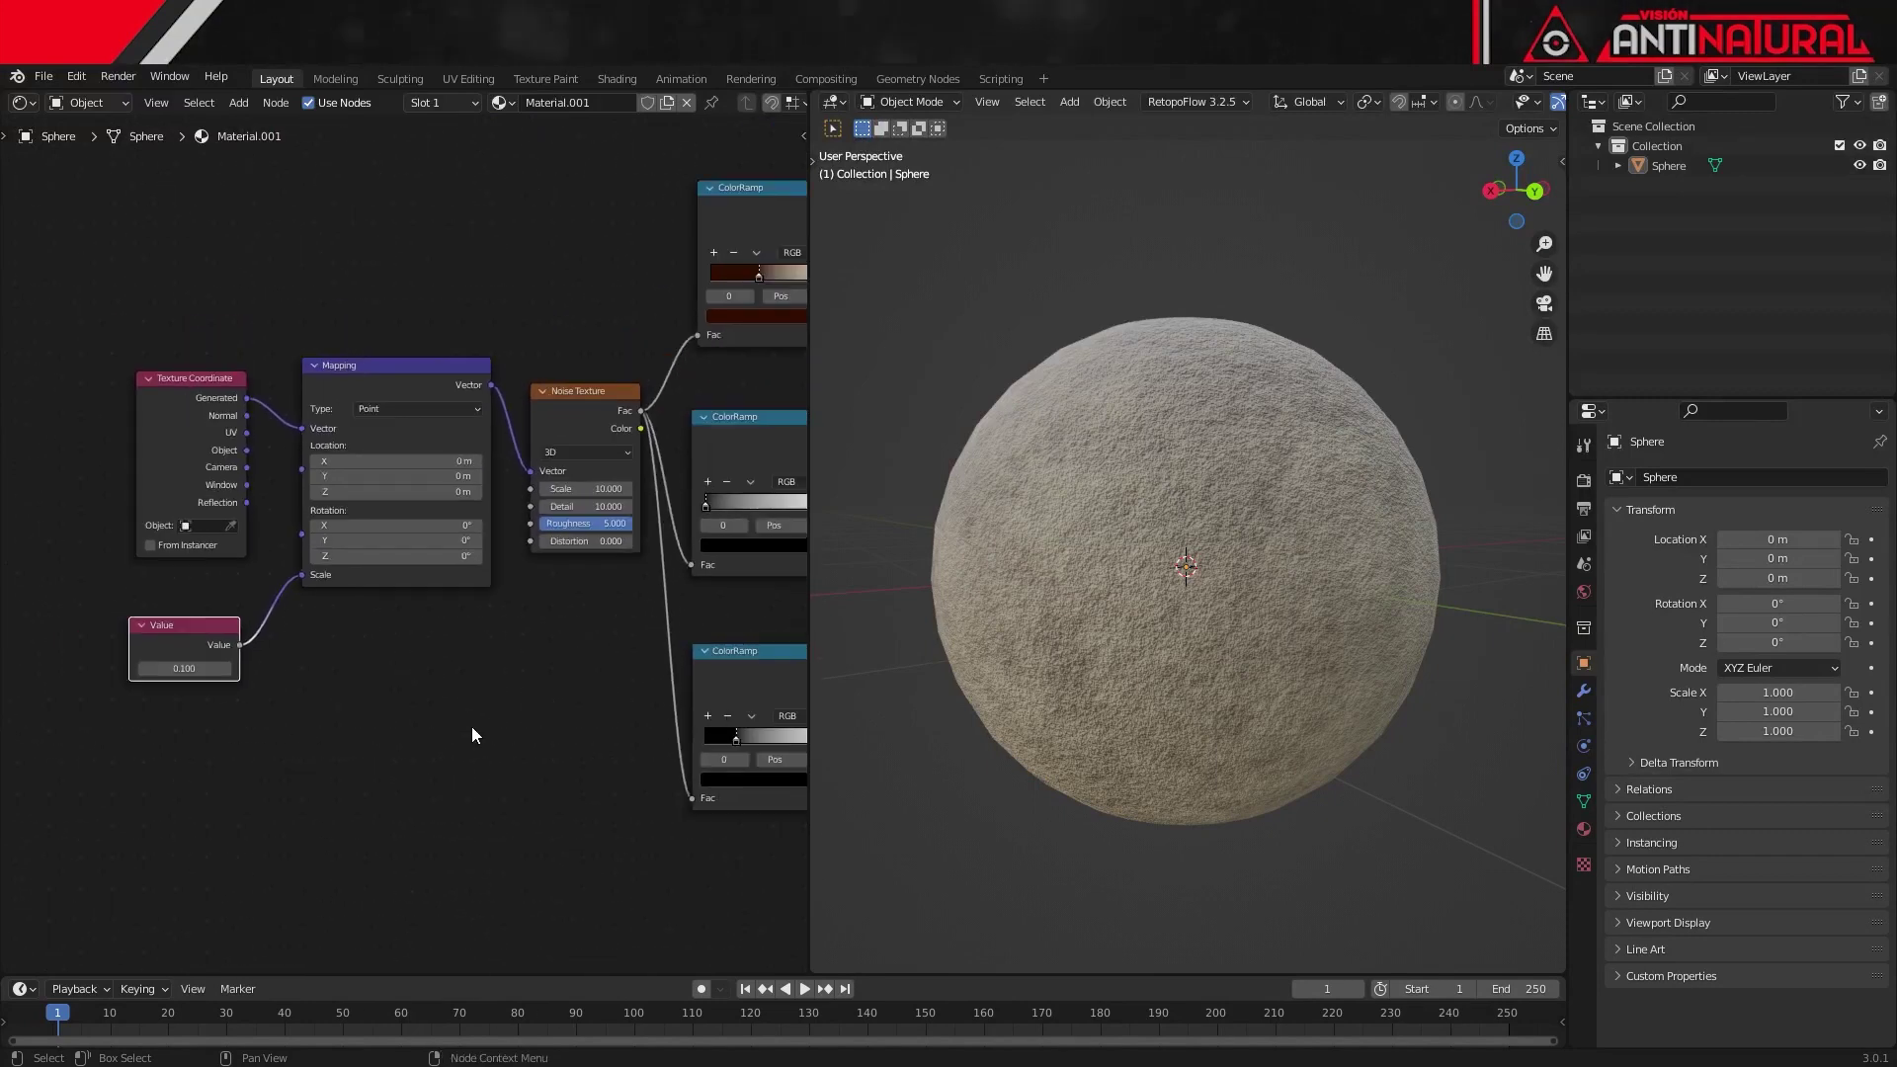
{"action": "scroll", "coordinate": [351, 767], "scroll_direction": "down", "scroll_amount": 1}
{"action": "scroll", "coordinate": [335, 774], "scroll_direction": "down", "scroll_amount": 1}
{"action": "scroll", "coordinate": [337, 775], "scroll_direction": "down", "scroll_amount": 1}
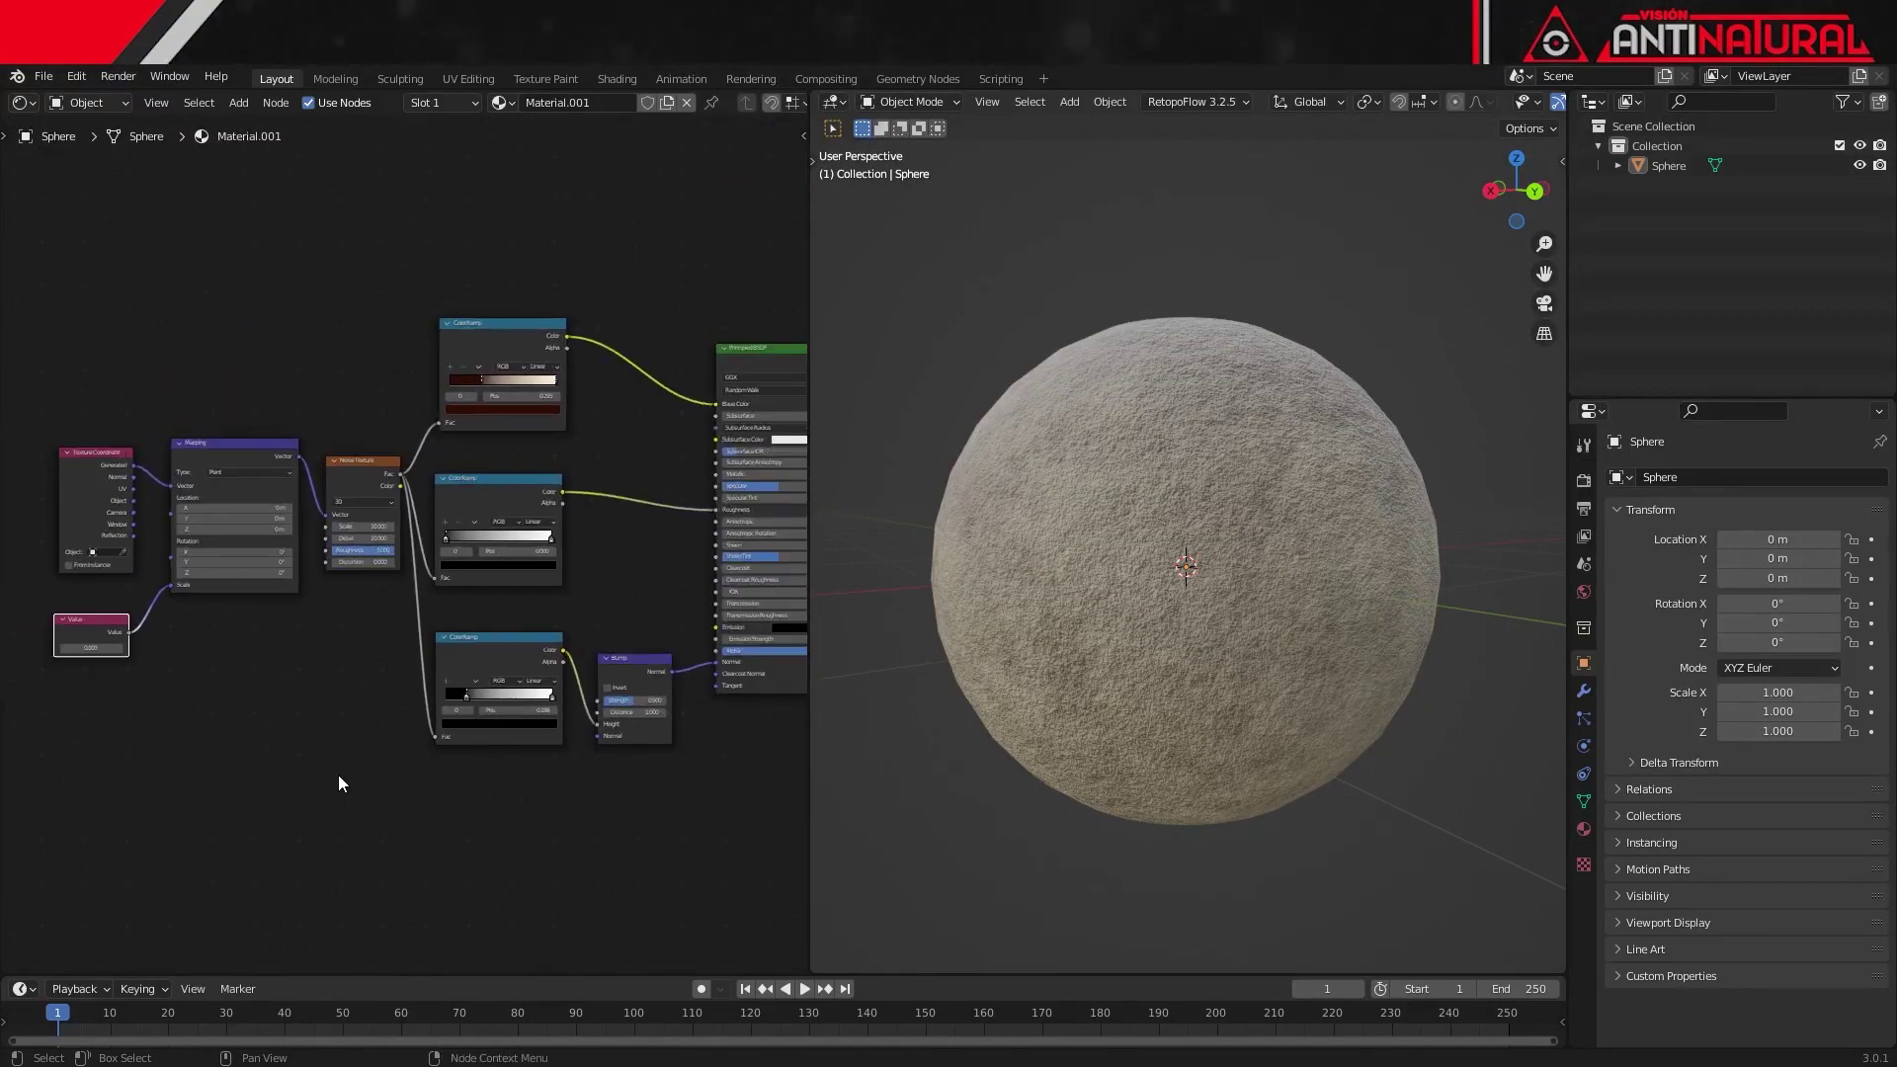
Step: Rename the Sphere object to ESTUCO in the Outliner
{"action": "left_click", "coordinate": [1385, 484]}
{"action": "double_click", "coordinate": [1669, 166]}
{"action": "type", "text": "EST"}
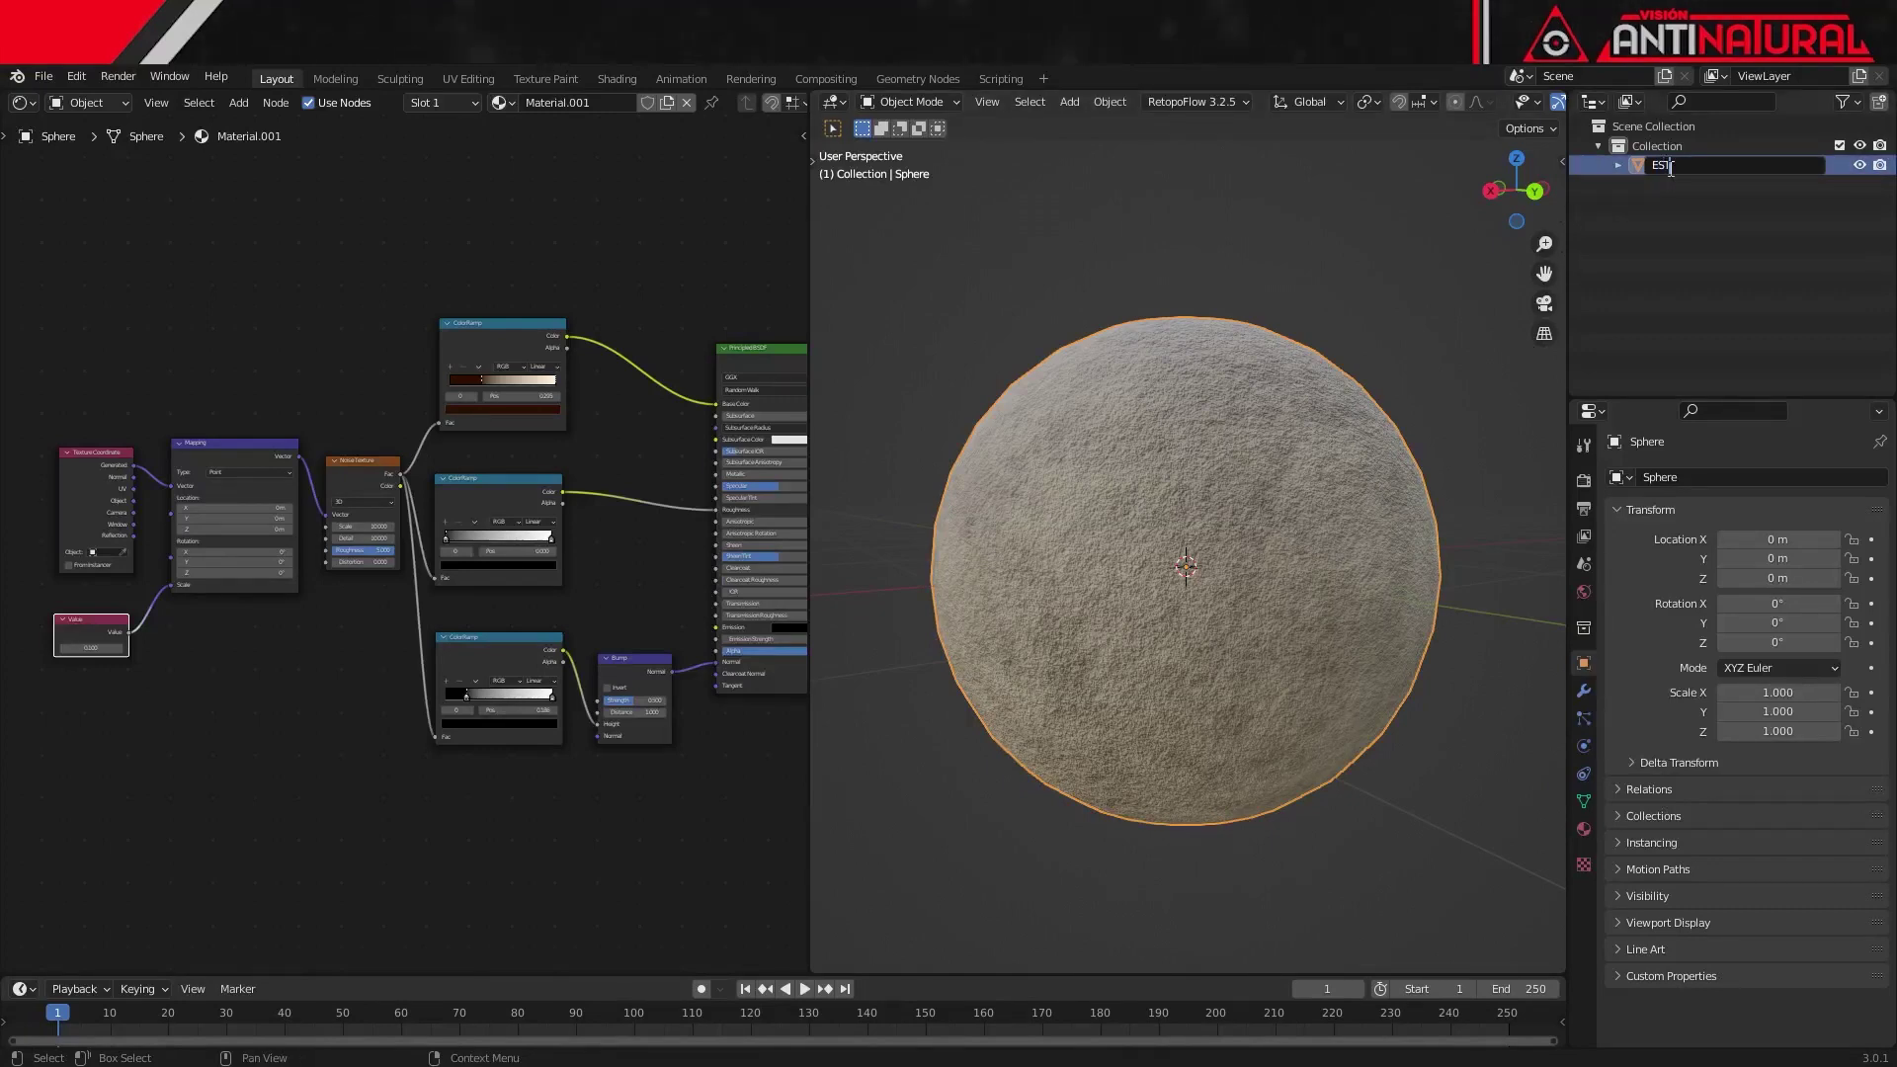
{"action": "type", "text": "UCO"}
{"action": "key", "text": "Return"}
Step: Rename the sphere's material to ESTUCO
{"action": "double_click", "coordinate": [602, 108]}
{"action": "type", "text": "ESTUCO"}
{"action": "key", "text": "Return"}
{"action": "mouse_move", "coordinate": [1129, 664]}
{"action": "middle_mouse_down"}
{"action": "mouse_move", "coordinate": [1040, 867]}
{"action": "mouse_move", "coordinate": [1141, 852]}
{"action": "middle_mouse_up"}
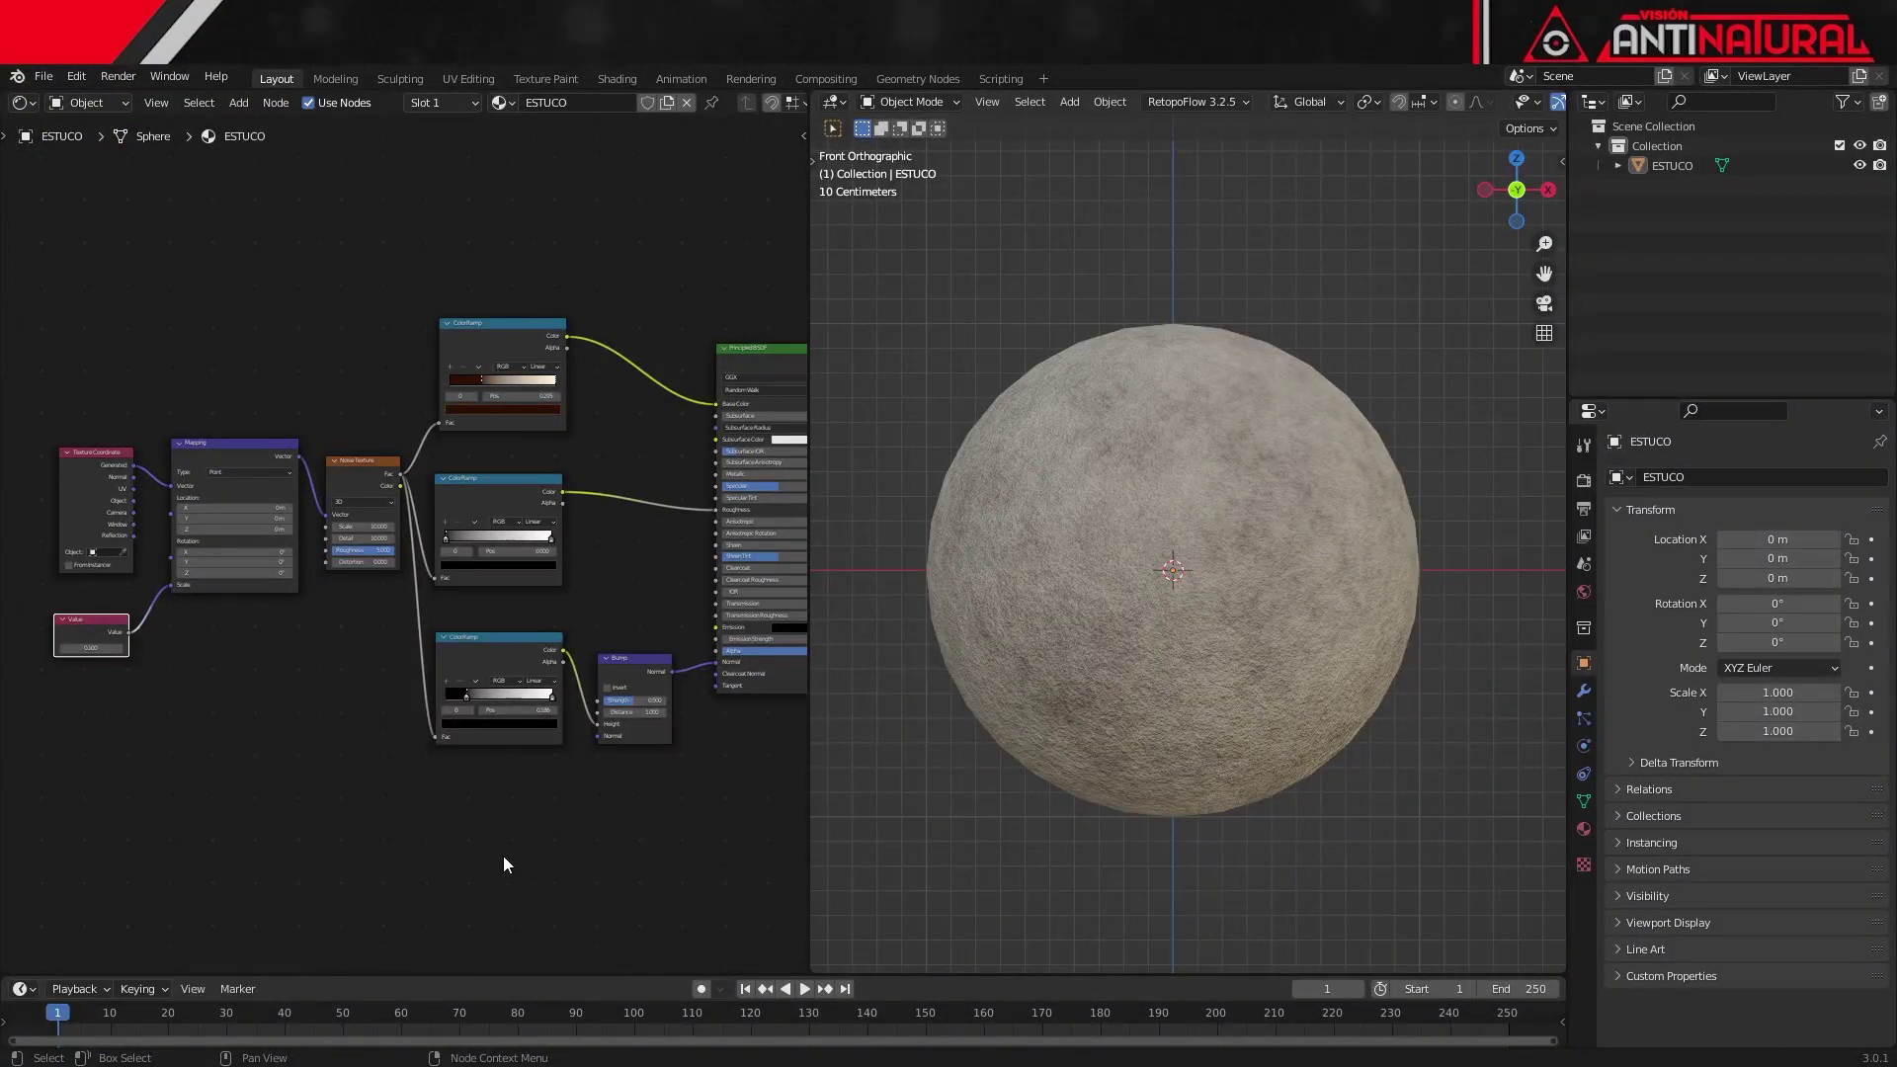
{"action": "scroll", "coordinate": [346, 828], "scroll_direction": "up", "scroll_amount": 2}
Step: Set the Noise Texture Scale to 20 and Detail to 3.5
{"action": "scroll", "coordinate": [347, 827], "scroll_direction": "up", "scroll_amount": 2}
{"action": "scroll", "coordinate": [347, 828], "scroll_direction": "up", "scroll_amount": 2}
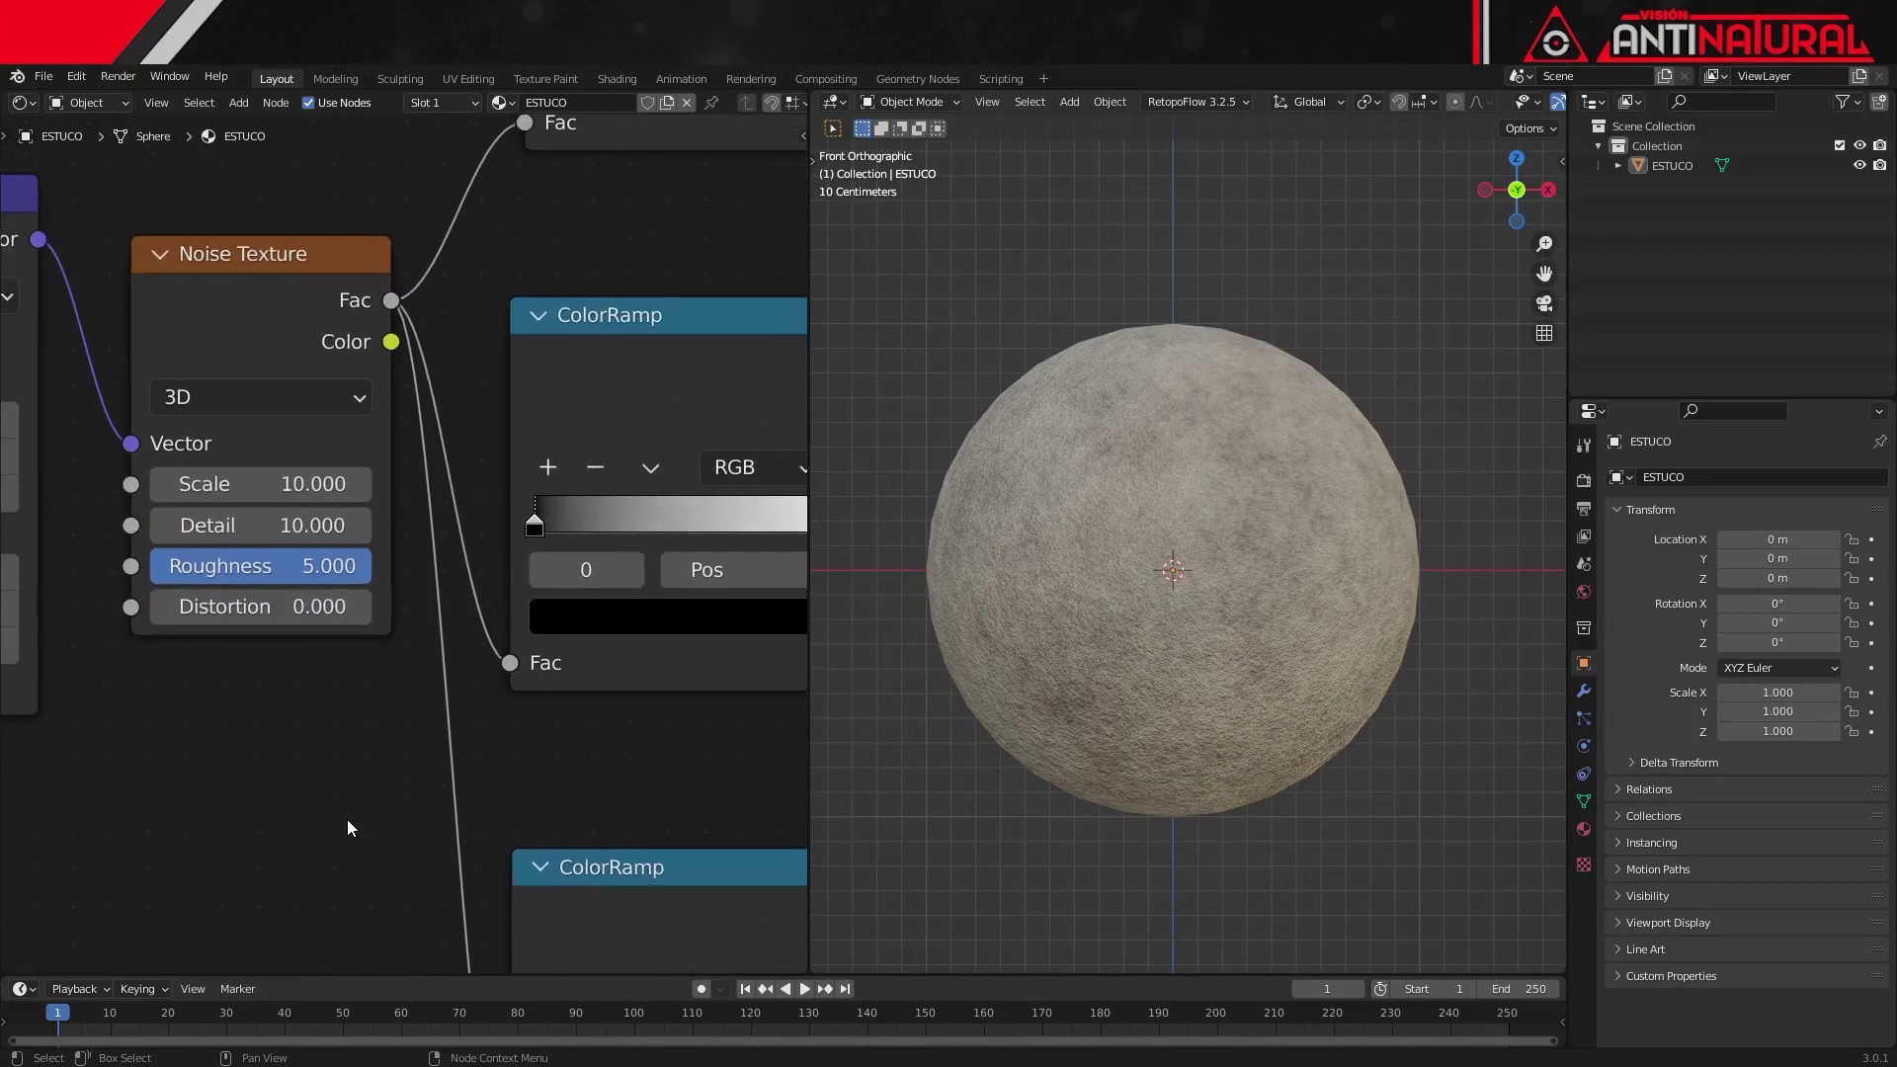
{"action": "left_click", "coordinate": [284, 479]}
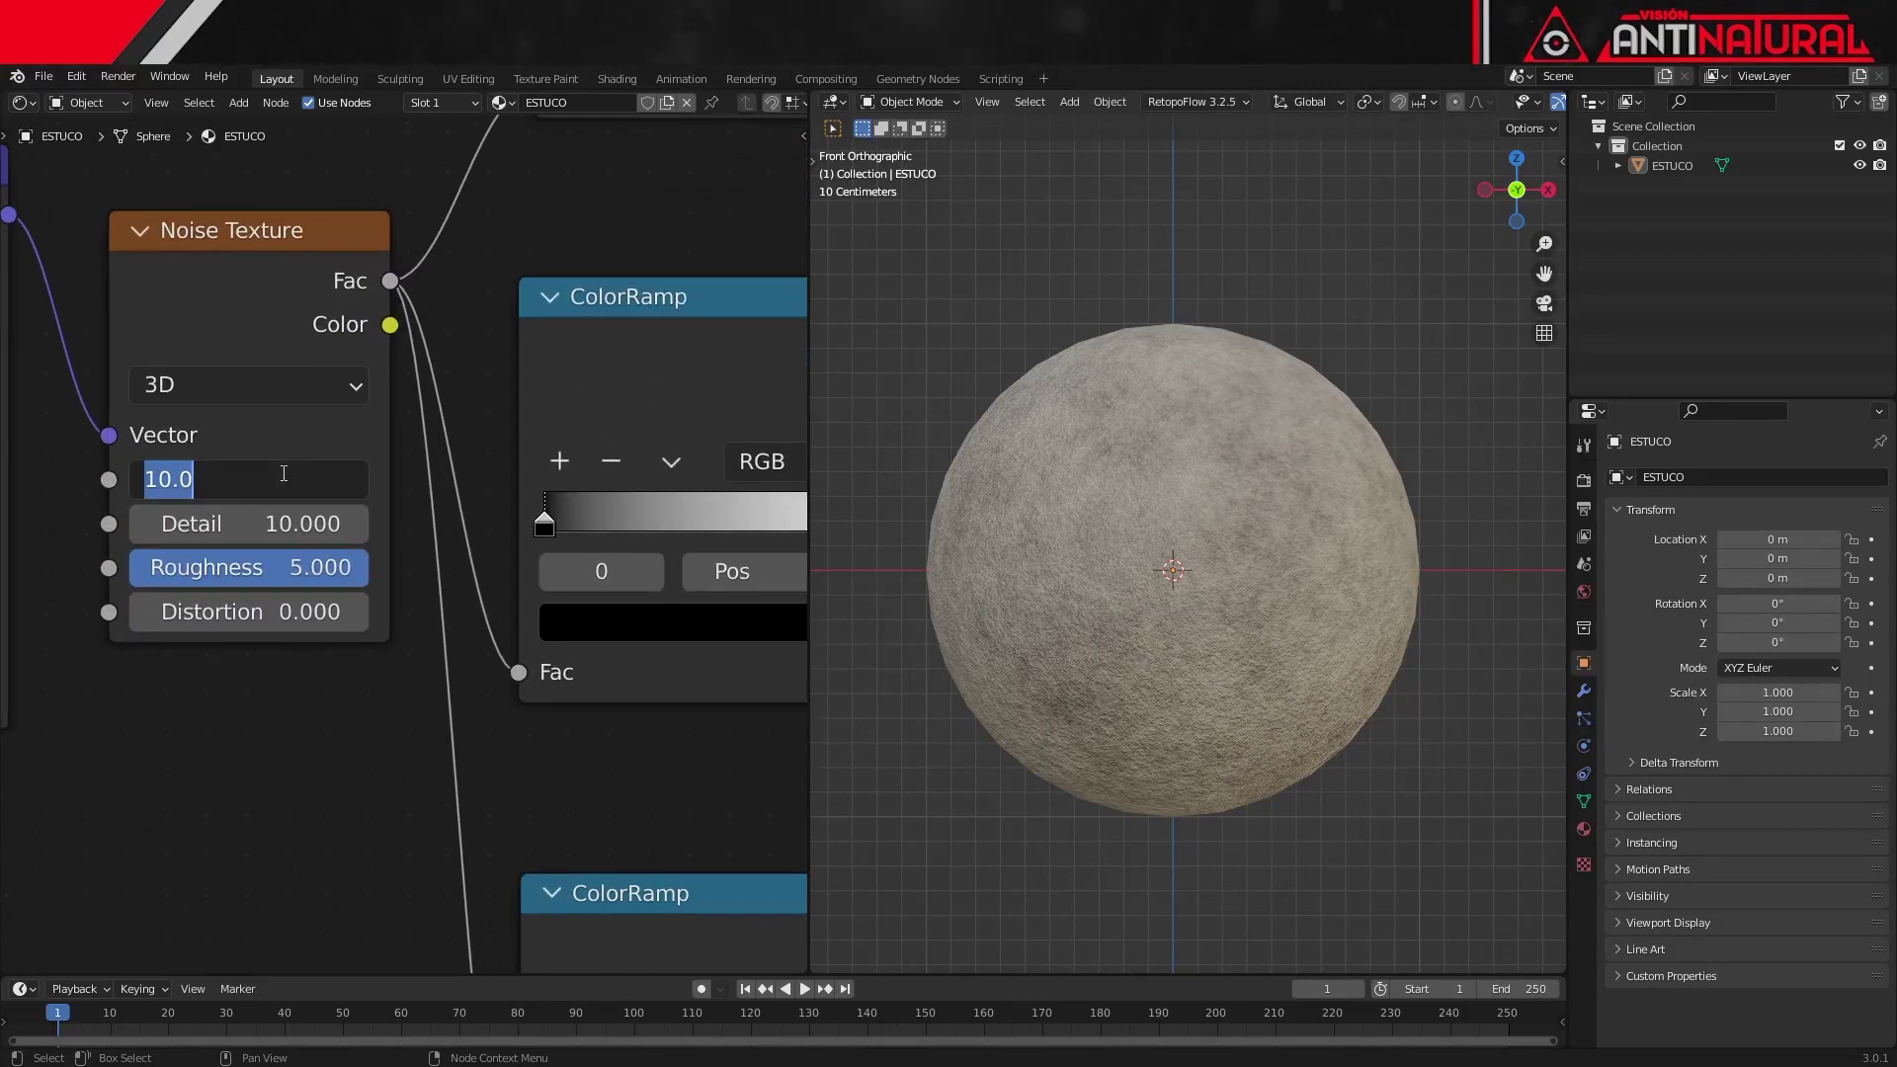
{"action": "type", "text": "20"}
{"action": "key", "text": "Tab"}
{"action": "key", "text": "BackSpace"}
{"action": "type", "text": "3.5"}
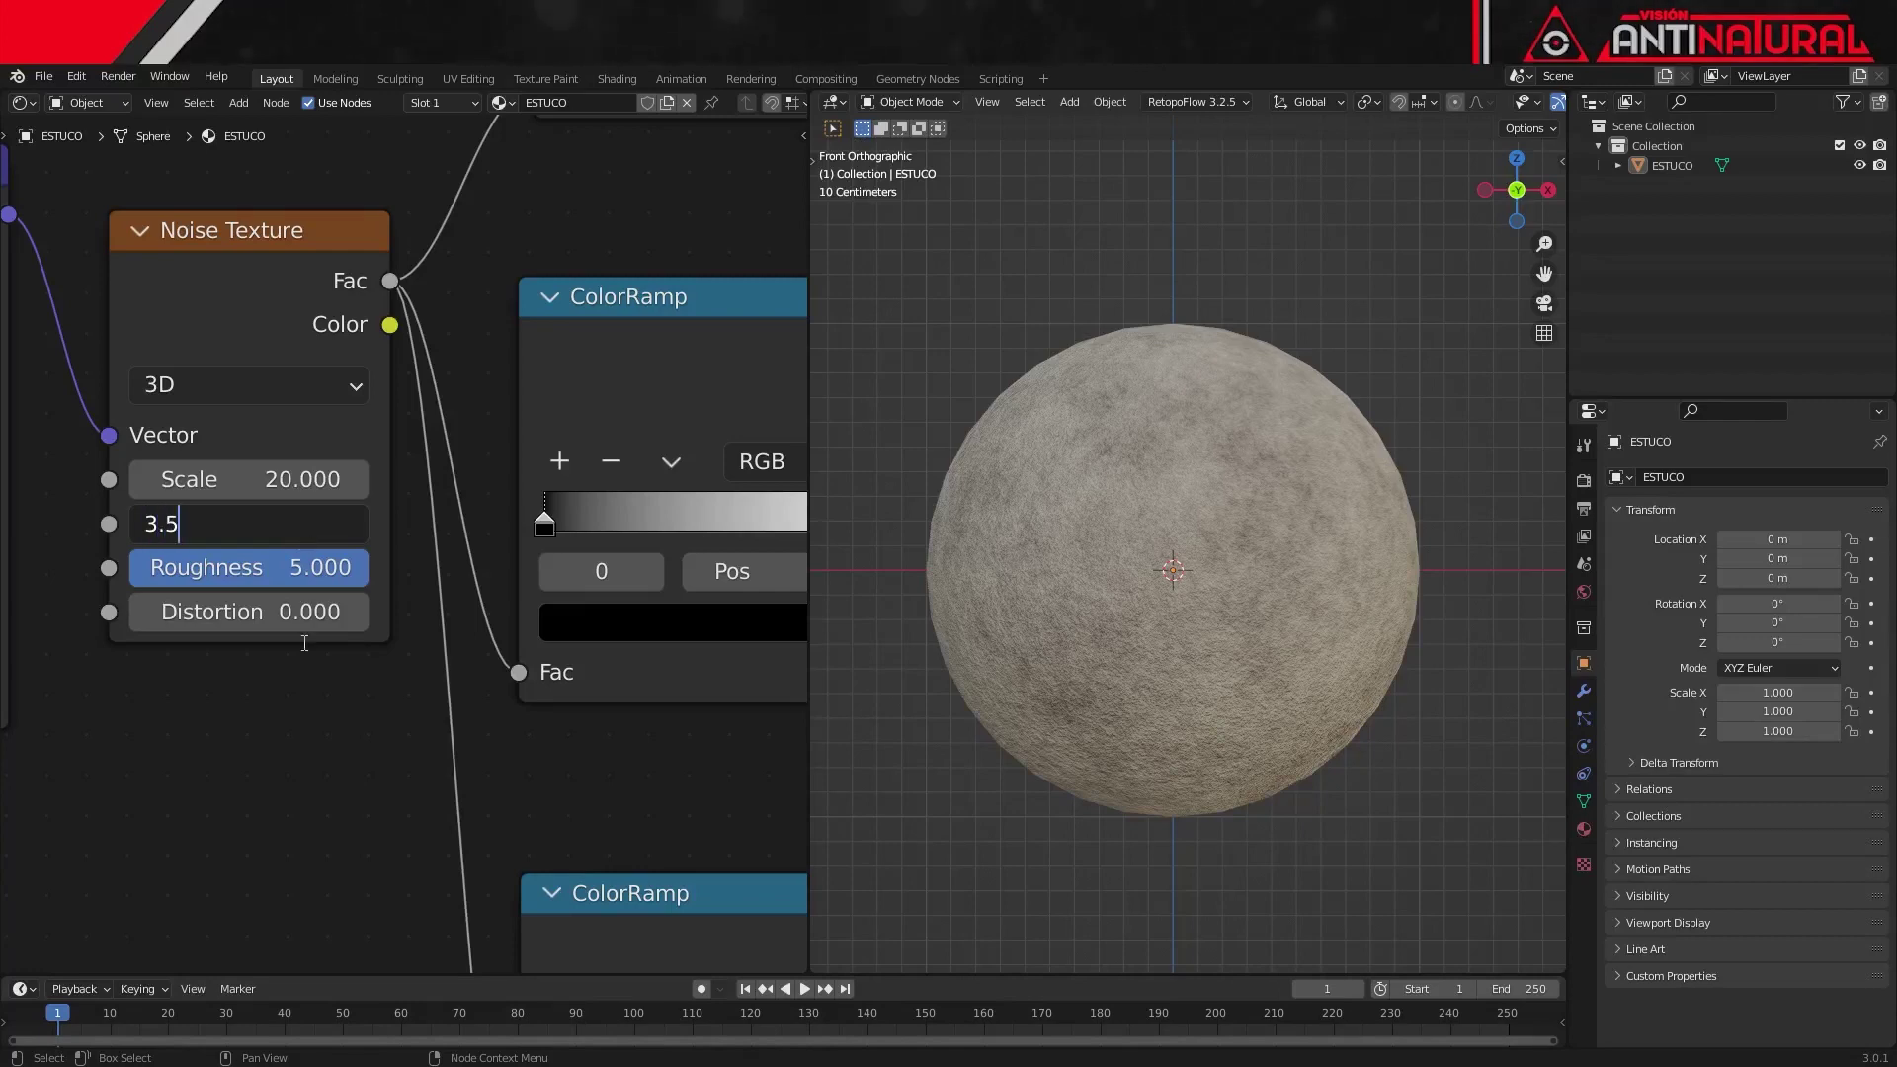
{"action": "key", "text": "Return"}
{"action": "scroll", "coordinate": [649, 796], "scroll_direction": "down", "scroll_amount": 2}
{"action": "scroll", "coordinate": [650, 812], "scroll_direction": "down", "scroll_amount": 1}
Step: Set the Bump Strength to 1 and return the Value node to 1.000
{"action": "middle_click_drag", "start_coordinate": [650, 812], "coordinate": [348, 640]}
{"action": "double_click", "coordinate": [597, 727]}
{"action": "key", "text": "Return"}
{"action": "middle_click_drag", "start_coordinate": [292, 877], "coordinate": [517, 864]}
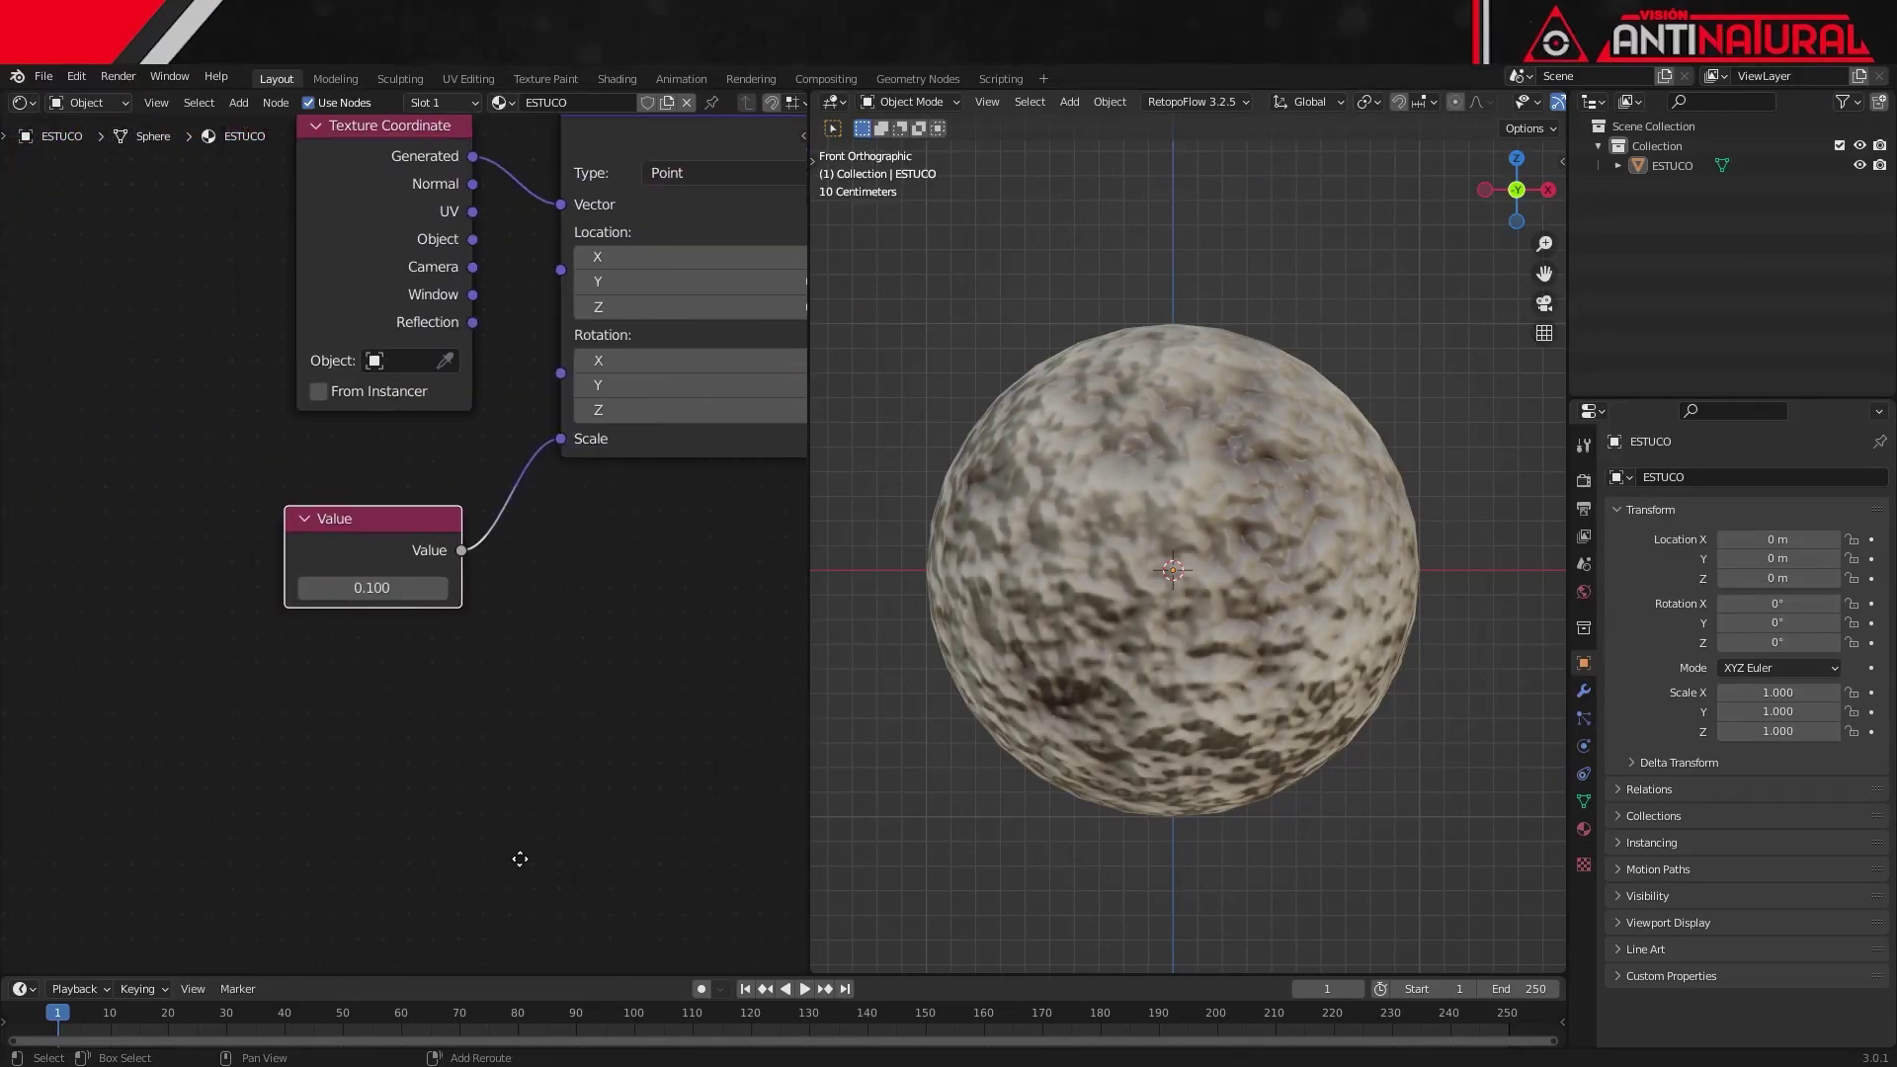
{"action": "double_click", "coordinate": [372, 588]}
{"action": "type", "text": "1"}
{"action": "key", "text": "Return"}
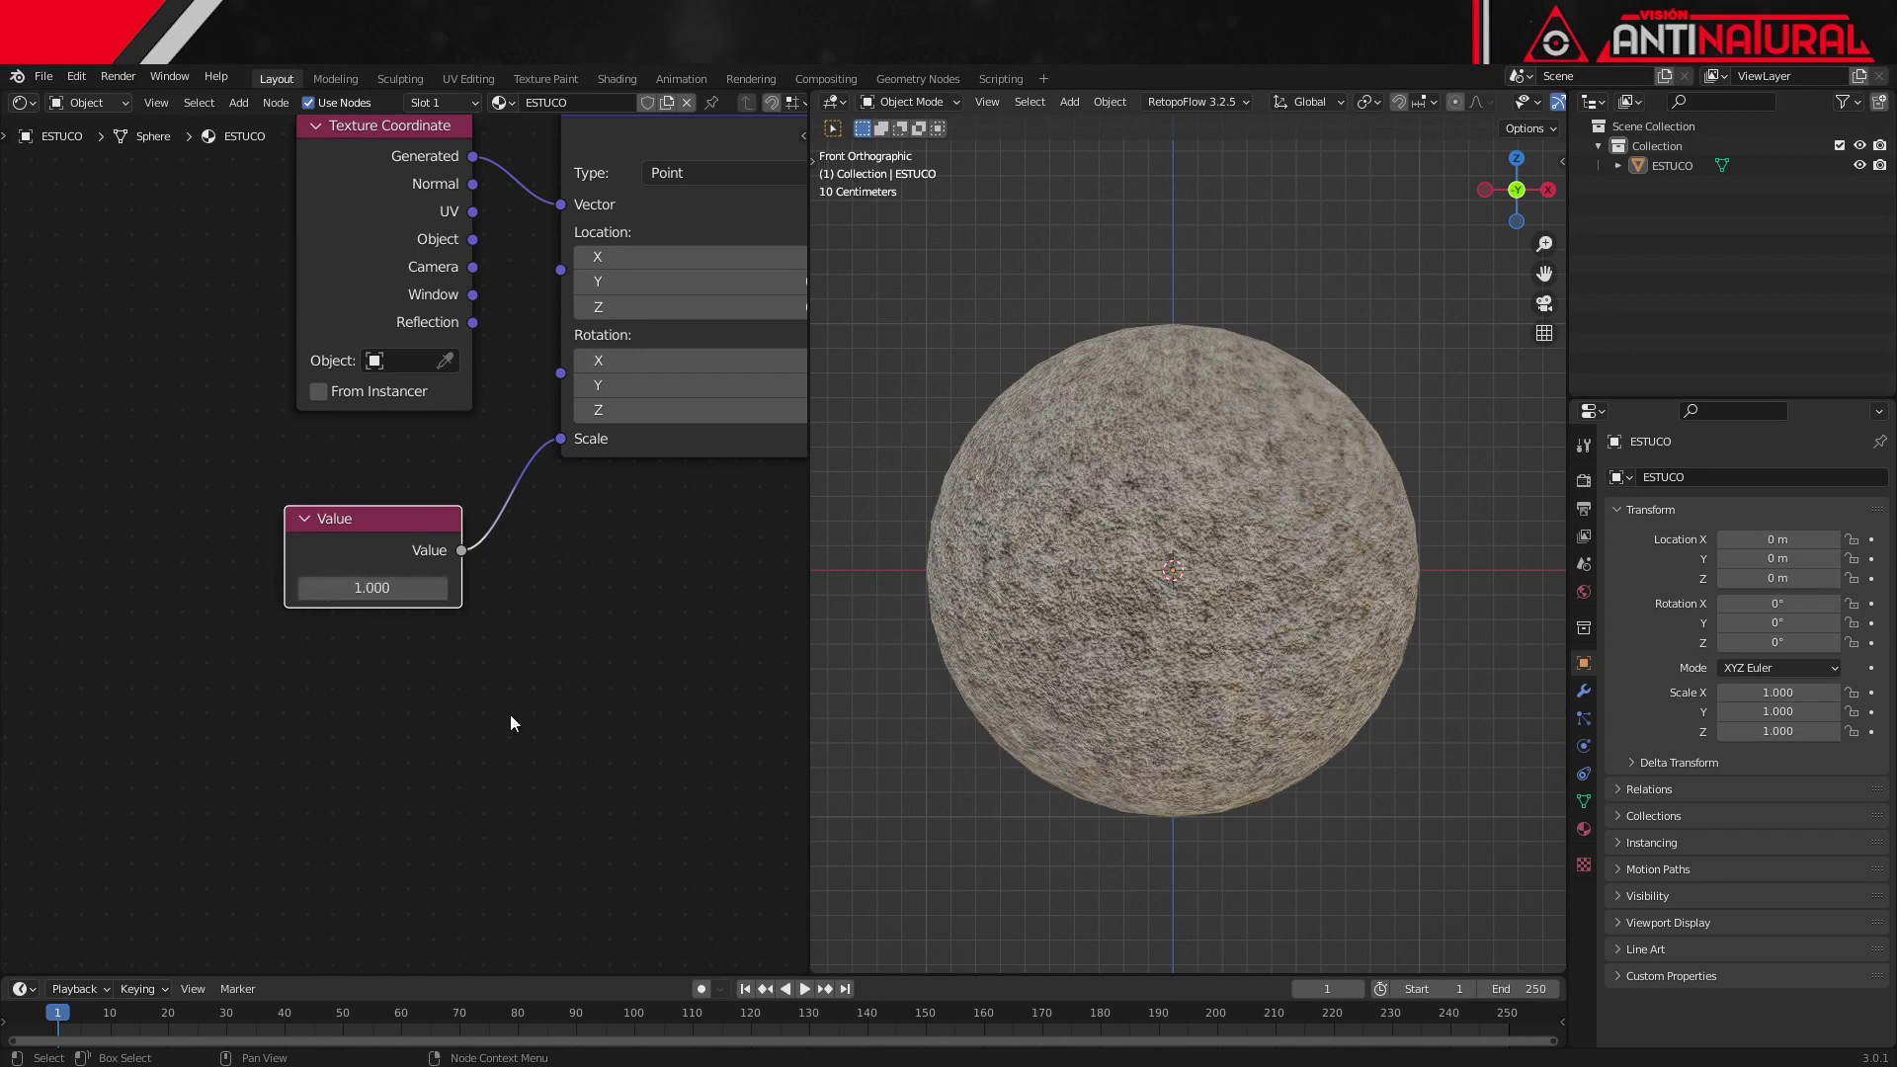
{"action": "mouse_move", "coordinate": [689, 715]}
{"action": "middle_mouse_down"}
{"action": "mouse_move", "coordinate": [241, 791]}
{"action": "mouse_move", "coordinate": [157, 784]}
{"action": "middle_mouse_up"}
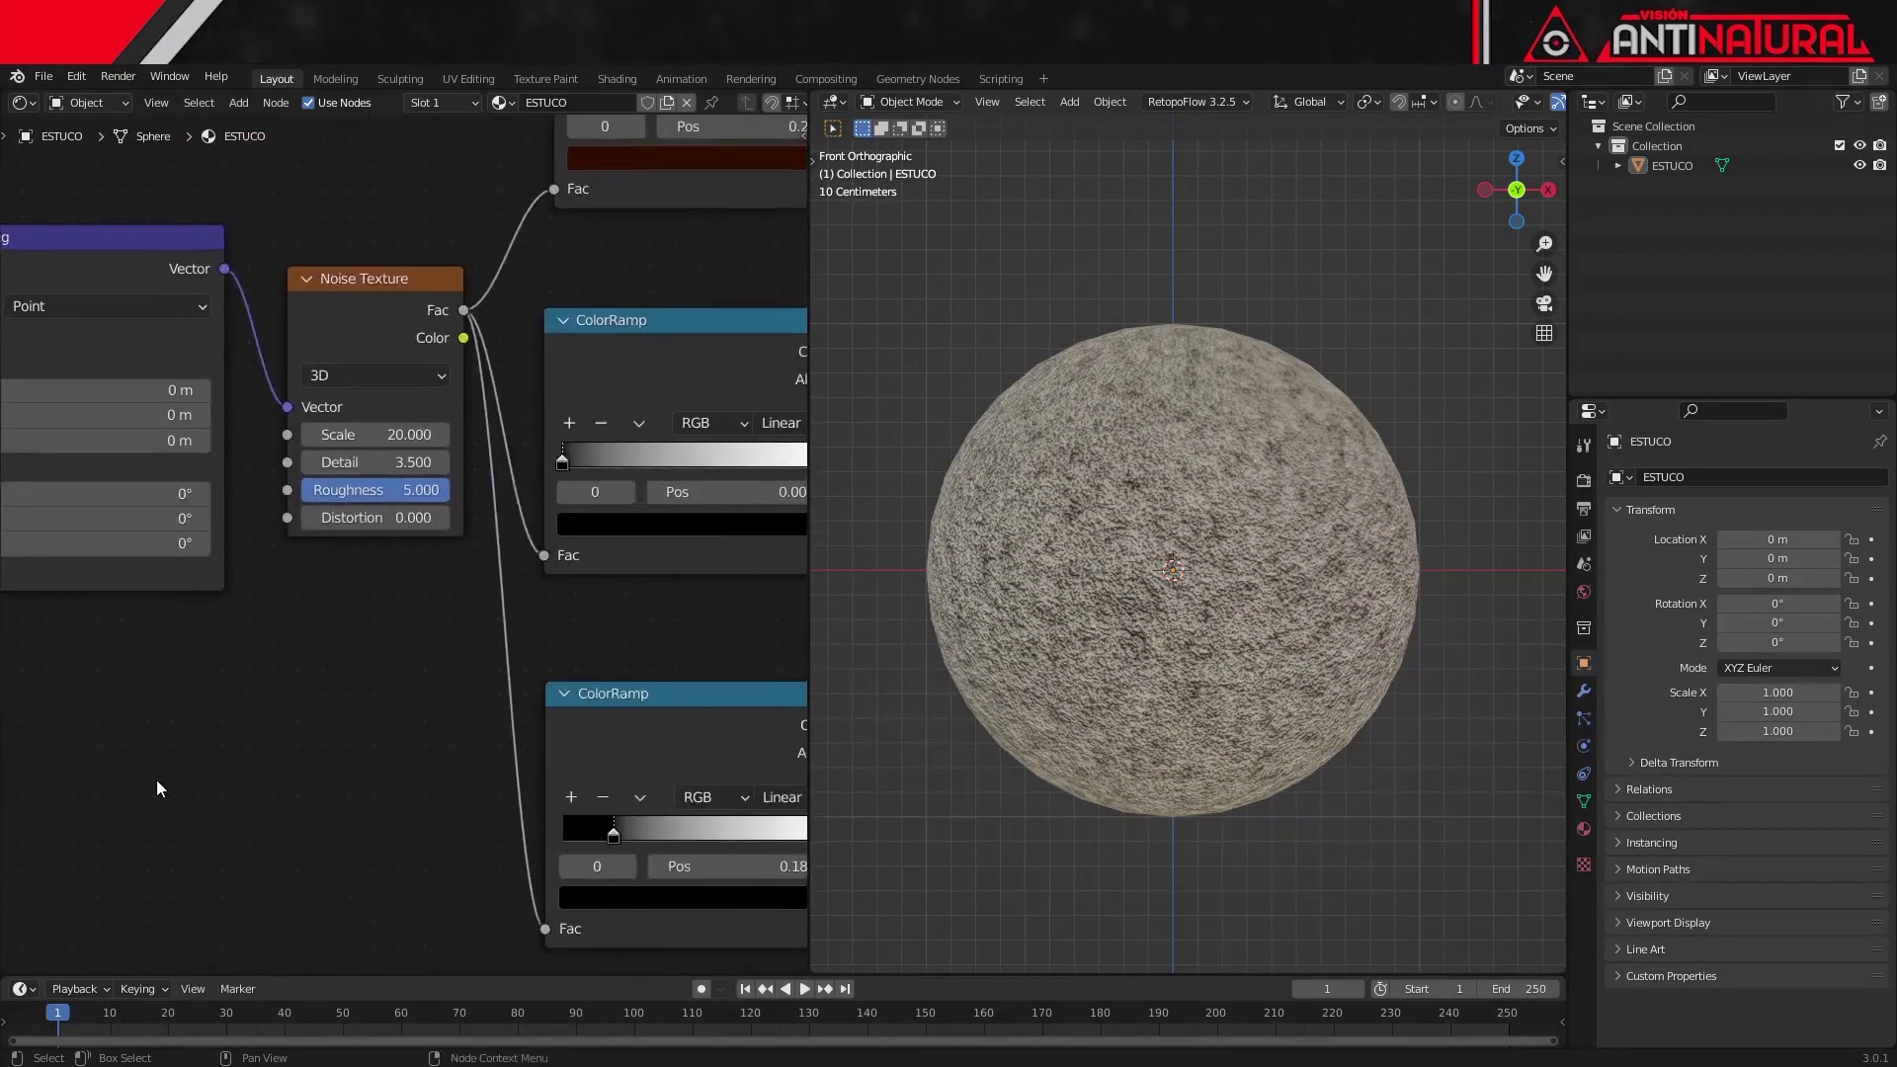
{"action": "middle_click_drag", "start_coordinate": [385, 708], "coordinate": [63, 150]}
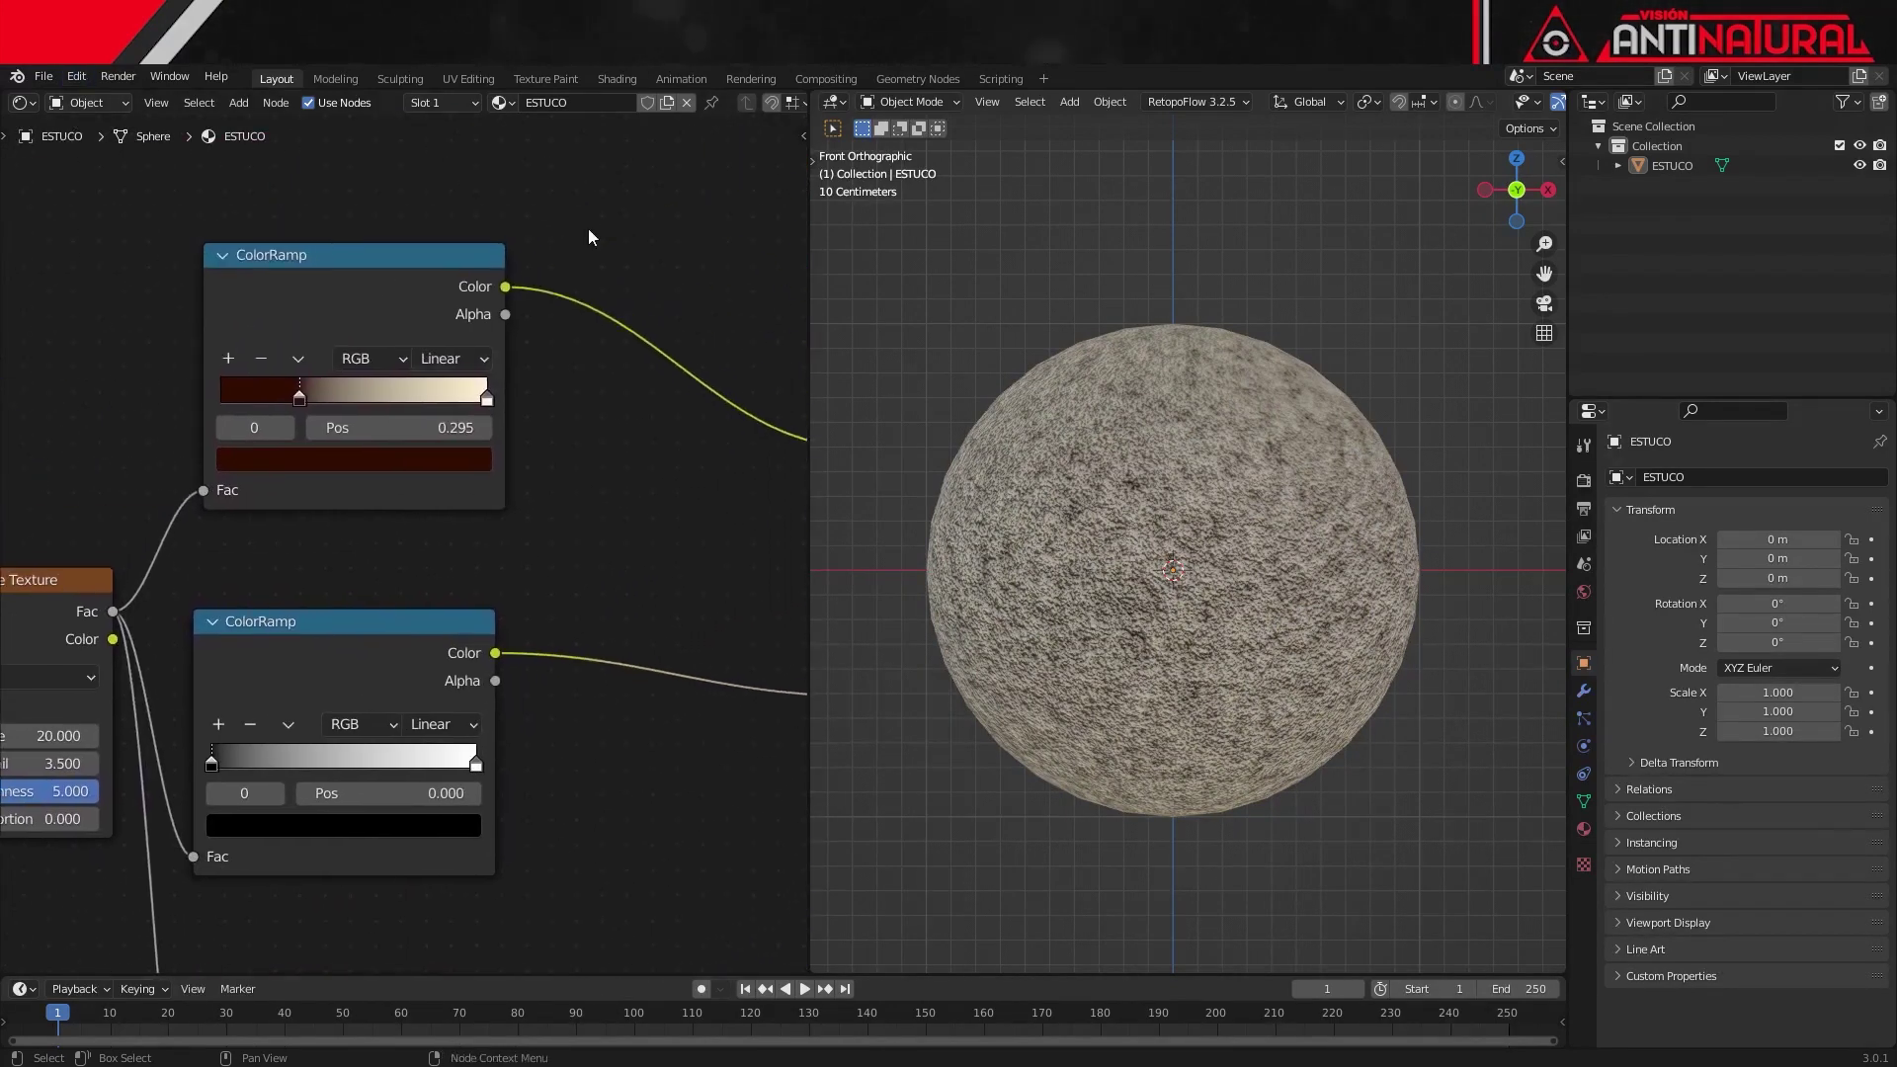
Step: Desaturate both base-colour ColorRamp stops, removing the red and cream tints
{"action": "left_click", "coordinate": [302, 462]}
{"action": "left_click_drag", "start_coordinate": [368, 373], "coordinate": [233, 372]}
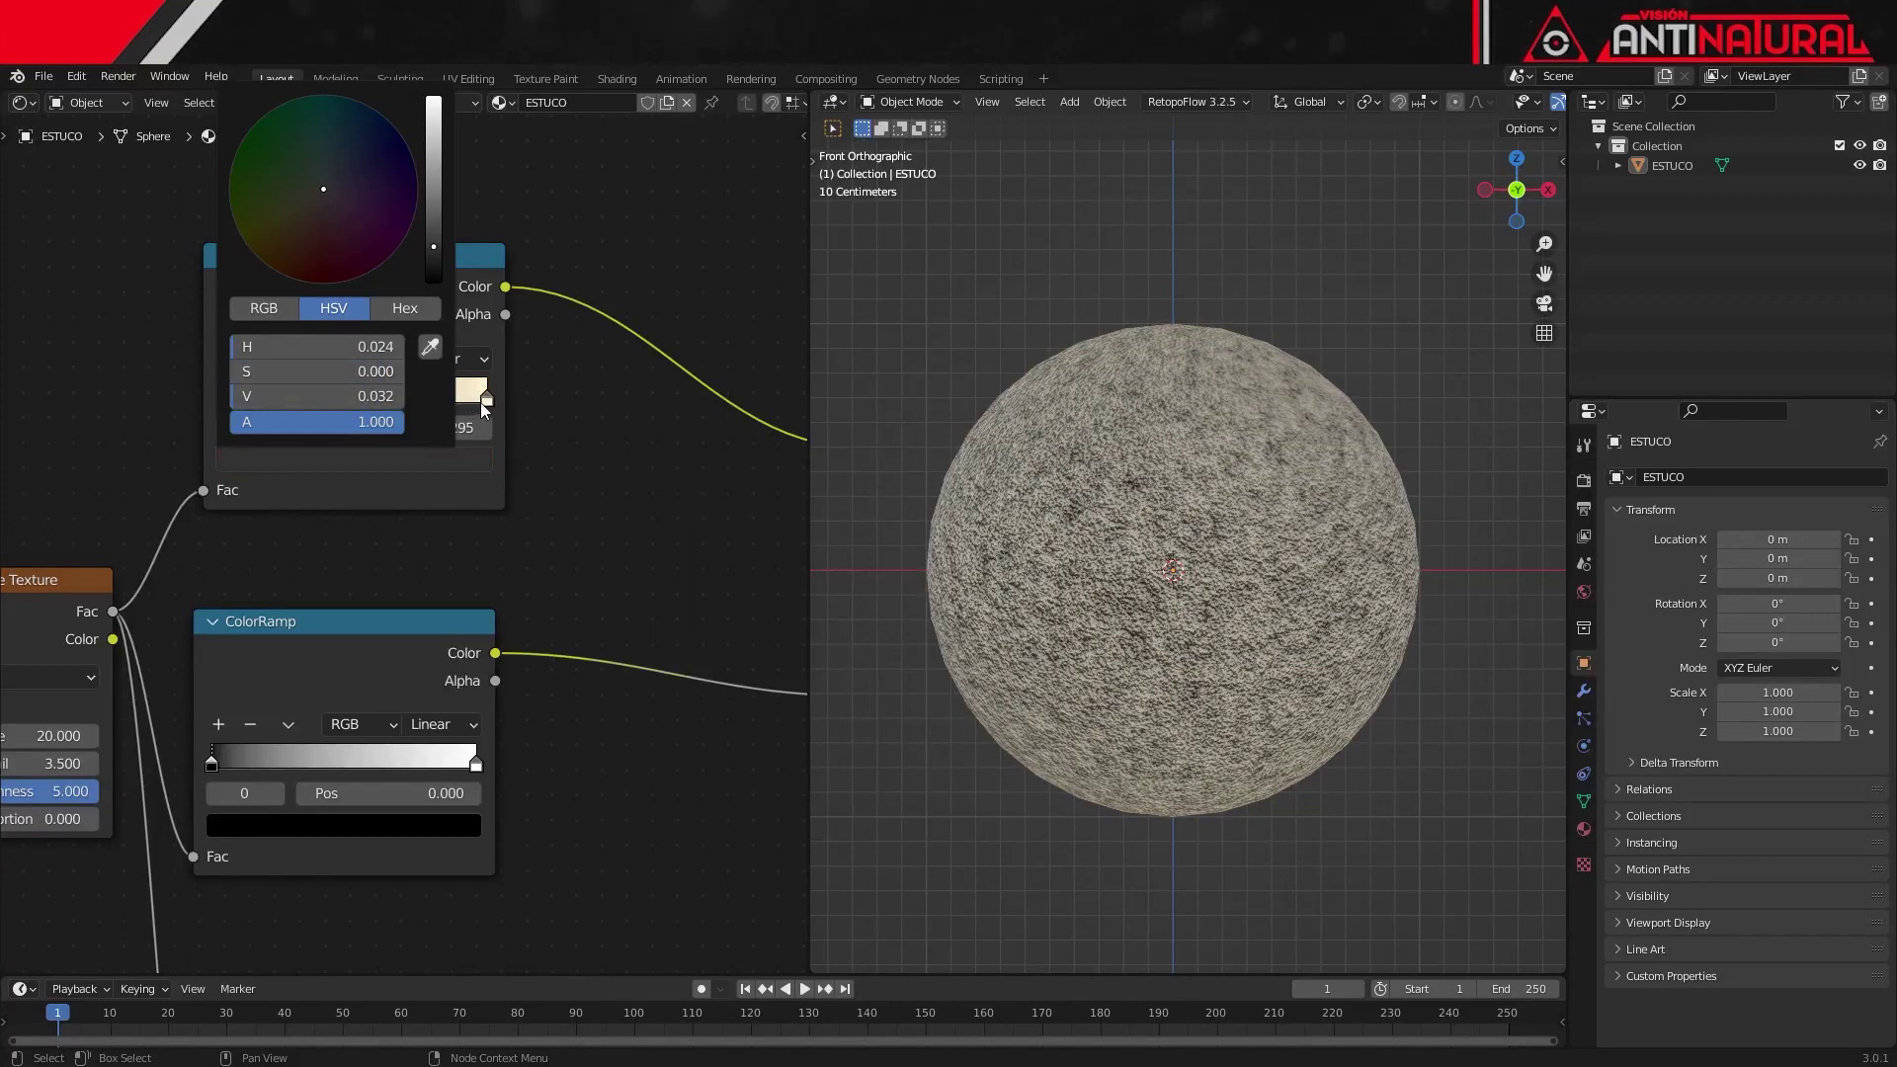
{"action": "left_click", "coordinate": [488, 396]}
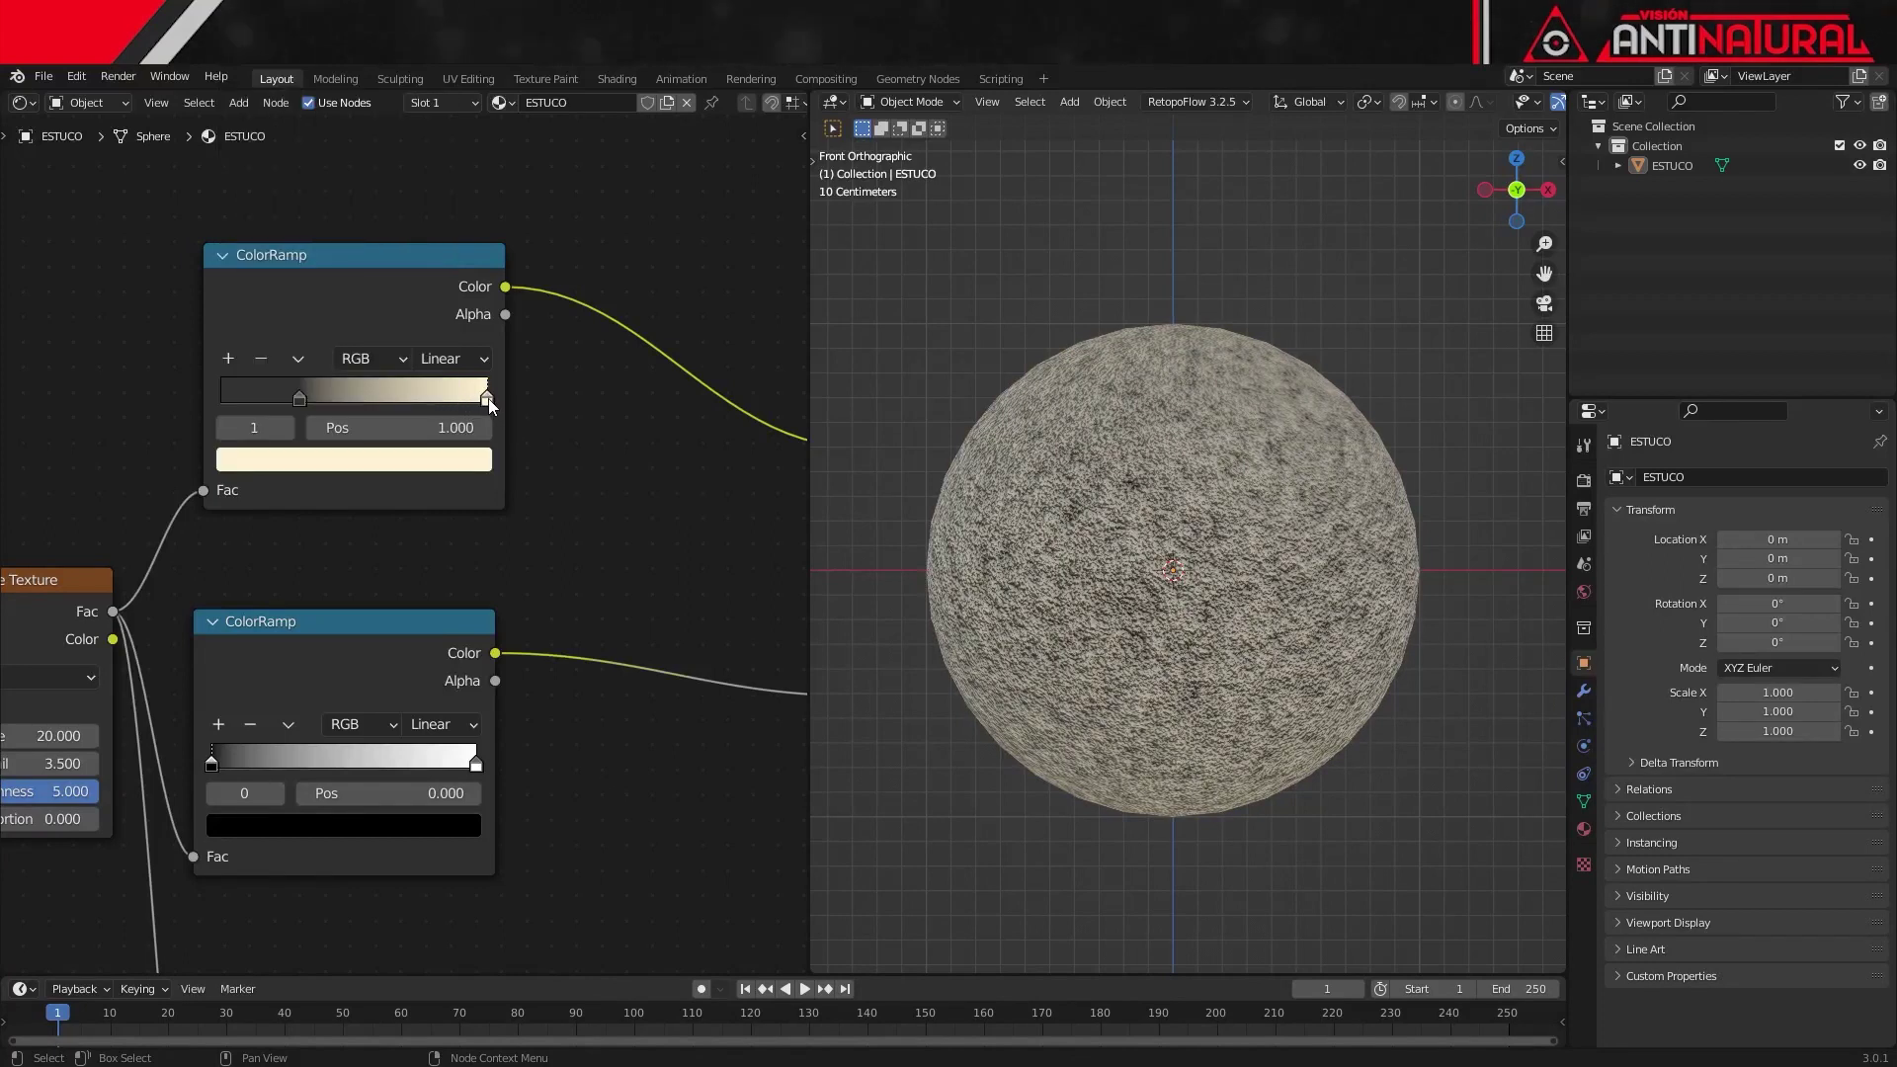
{"action": "left_click", "coordinate": [425, 463]}
{"action": "left_click_drag", "start_coordinate": [289, 370], "coordinate": [231, 372]}
Step: Darken the light ramp stop to neutral grey at V 0.585 and check the sphere
{"action": "left_click", "coordinate": [427, 460]}
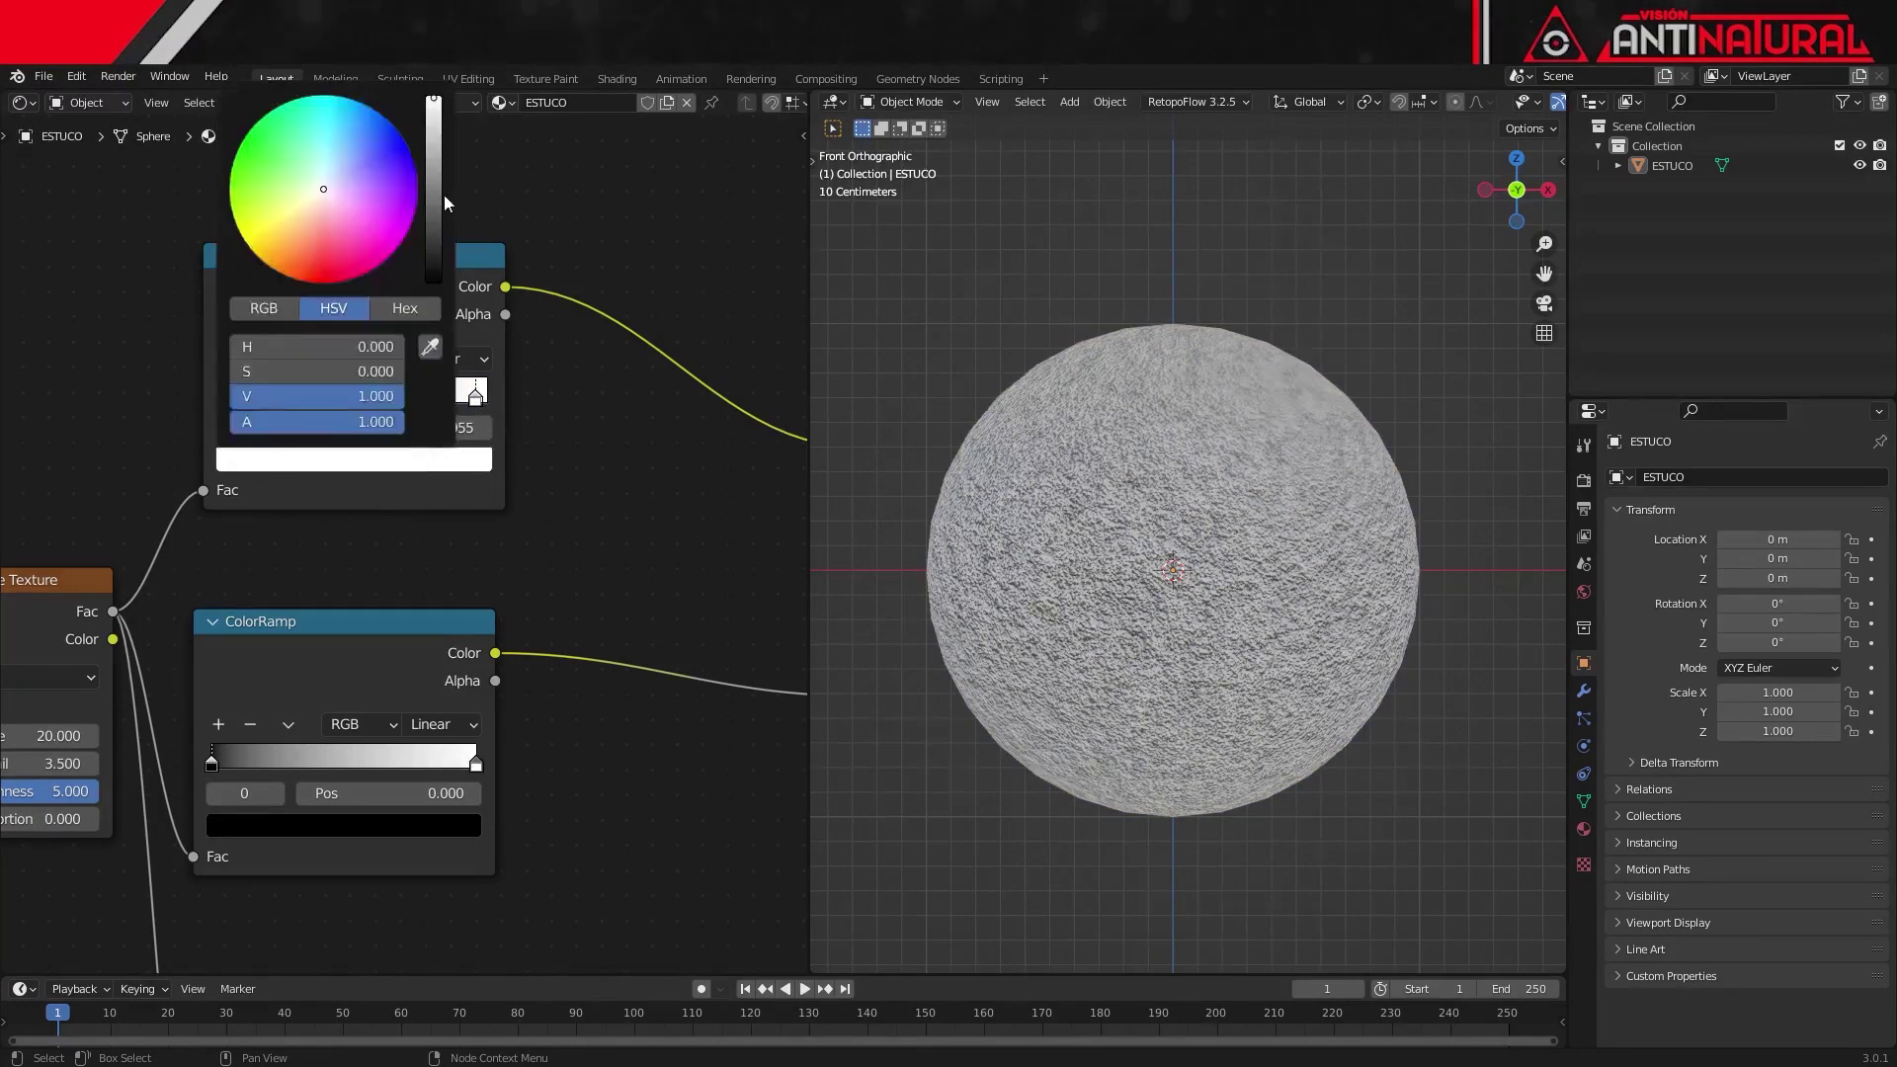
{"action": "left_click_drag", "start_coordinate": [435, 106], "coordinate": [434, 181]}
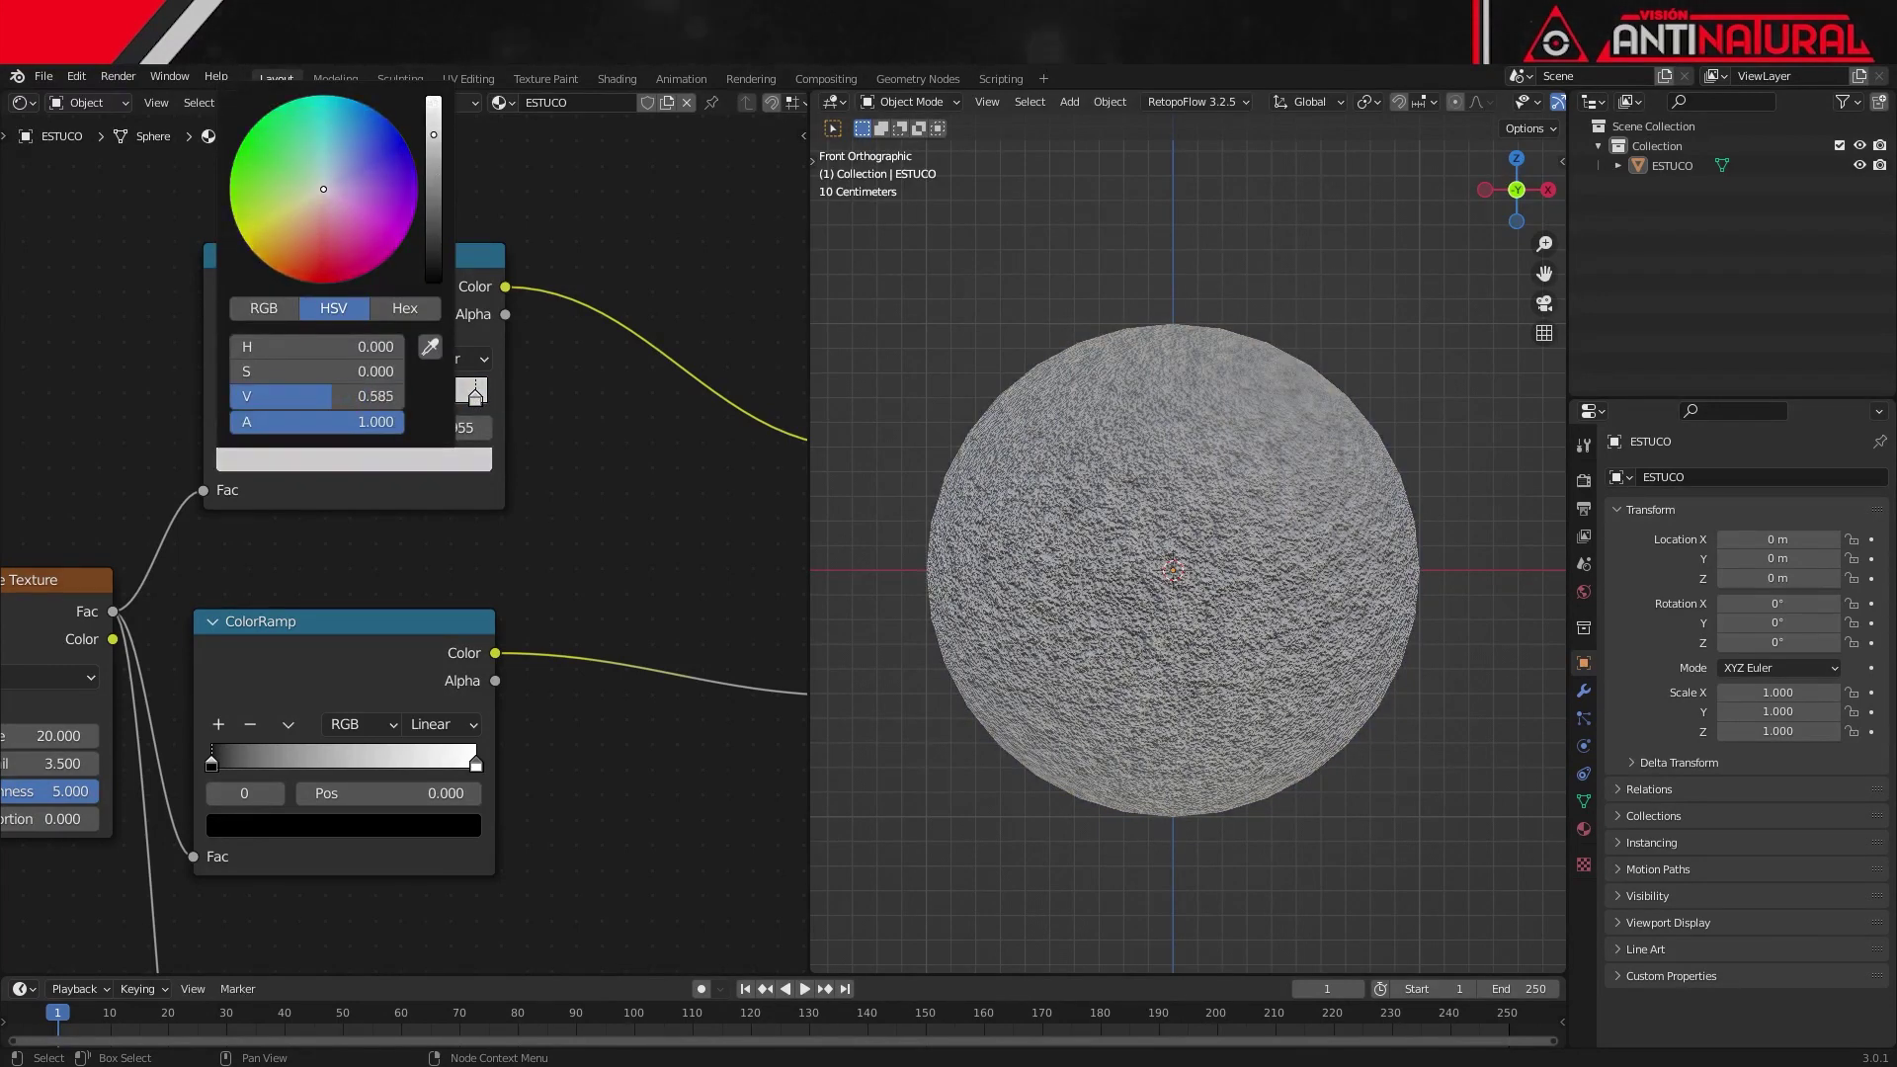
{"action": "scroll", "coordinate": [519, 642], "scroll_direction": "down", "scroll_amount": 2}
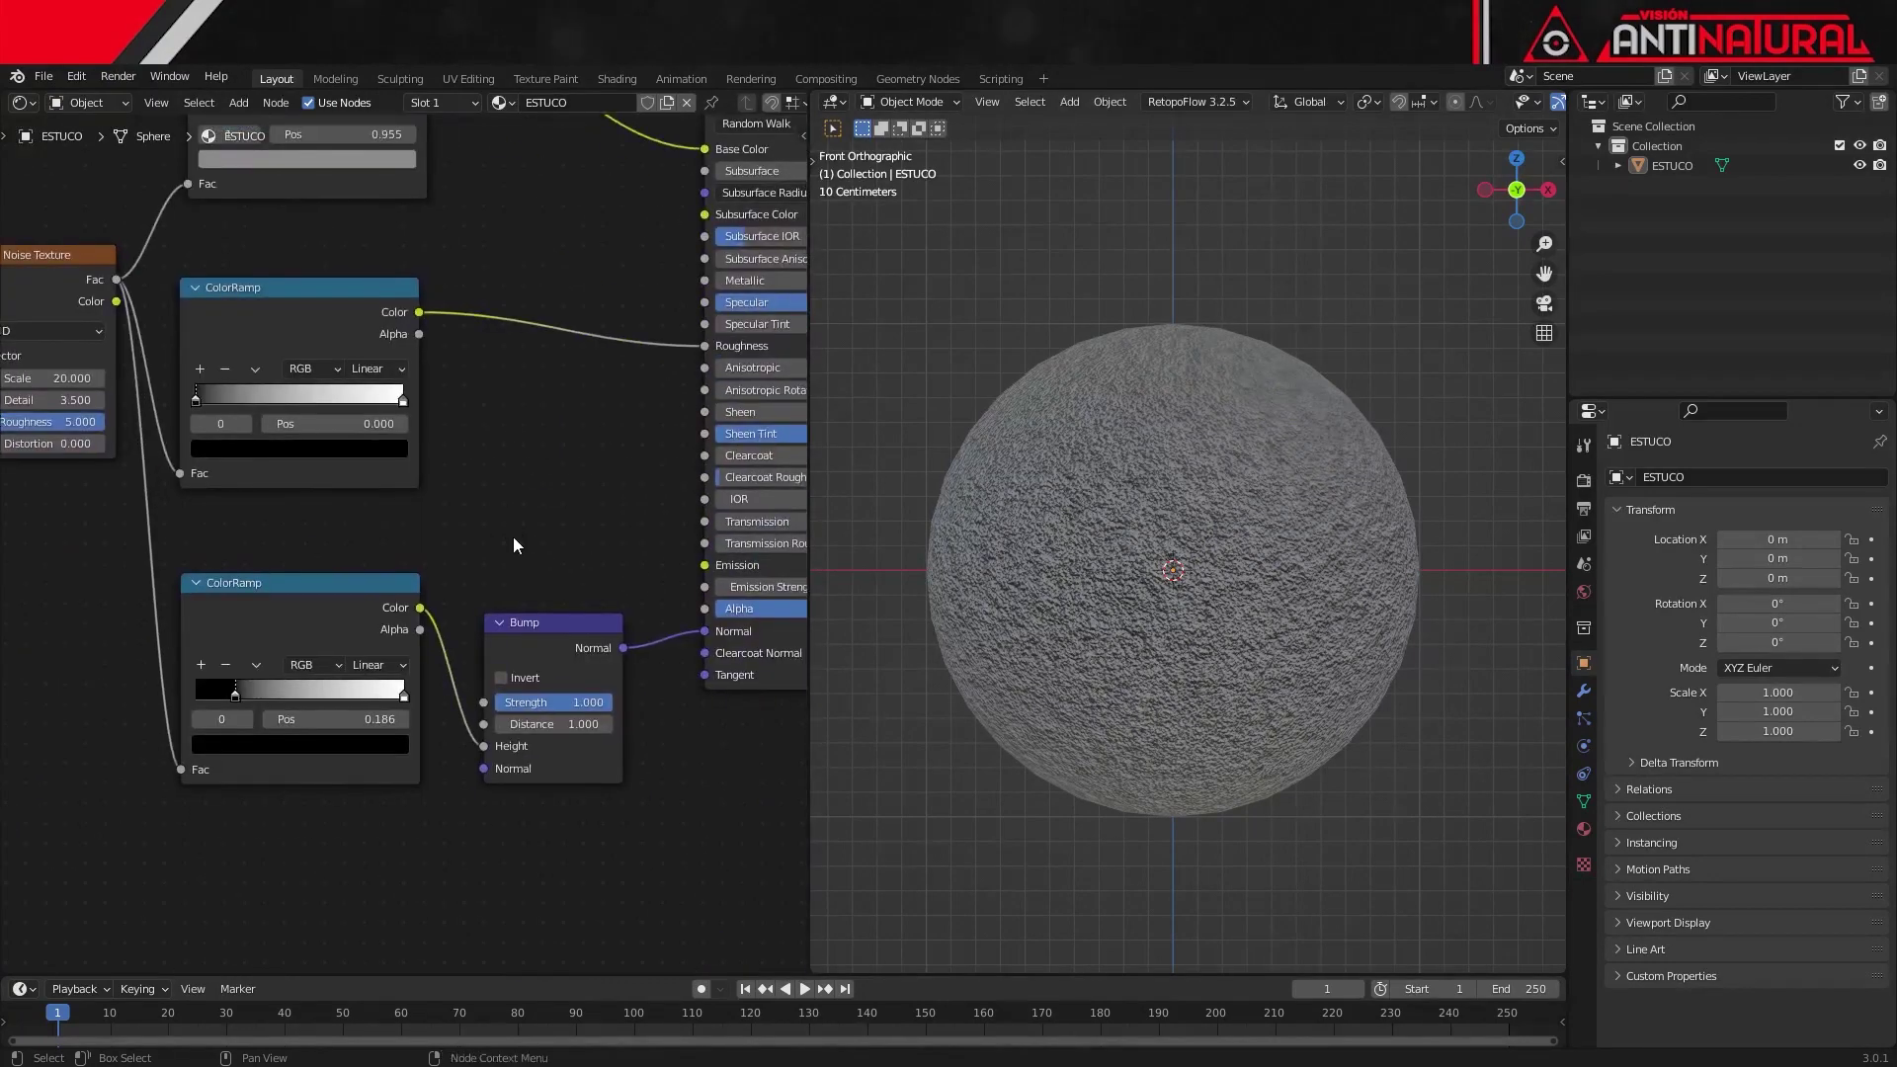
{"action": "middle_click_drag", "start_coordinate": [1225, 662], "coordinate": [1186, 655]}
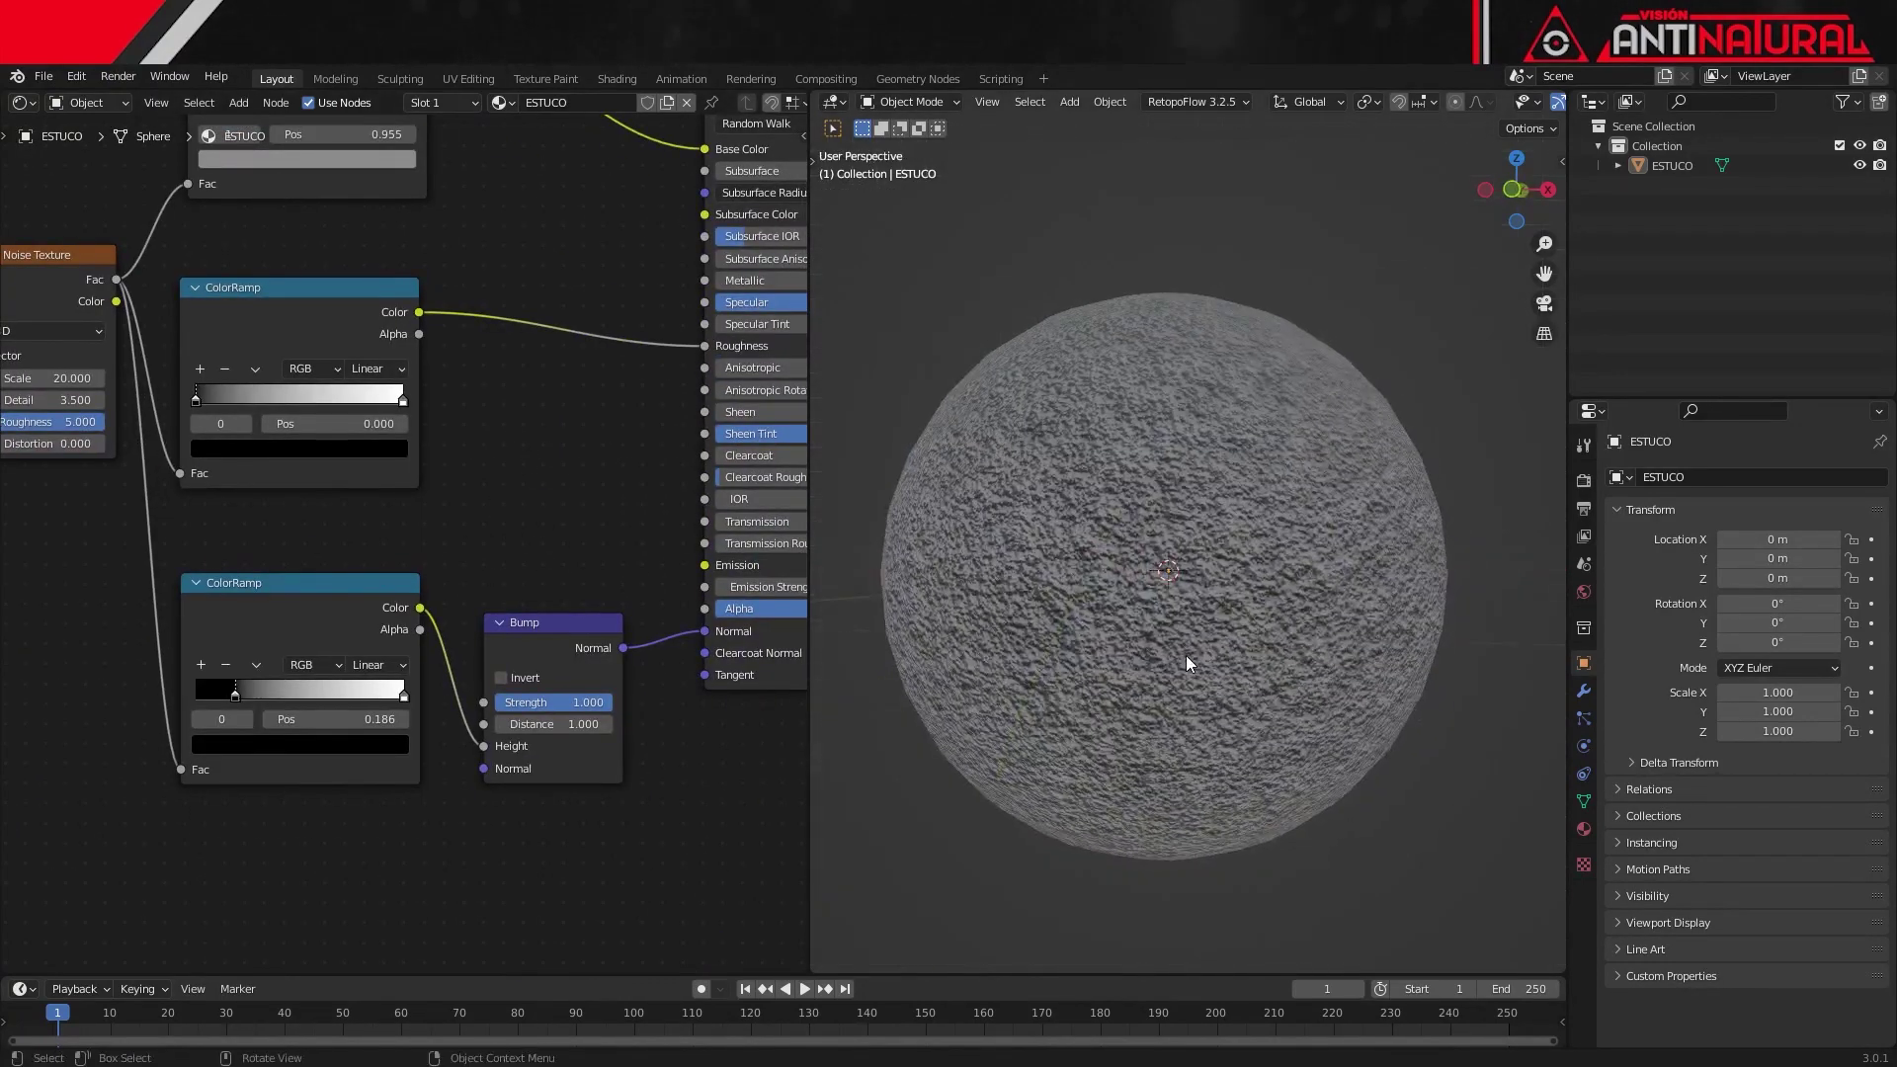
{"action": "scroll", "coordinate": [1186, 656], "scroll_direction": "up", "scroll_amount": 2}
{"action": "scroll", "coordinate": [1199, 810], "scroll_direction": "down", "scroll_amount": 2}
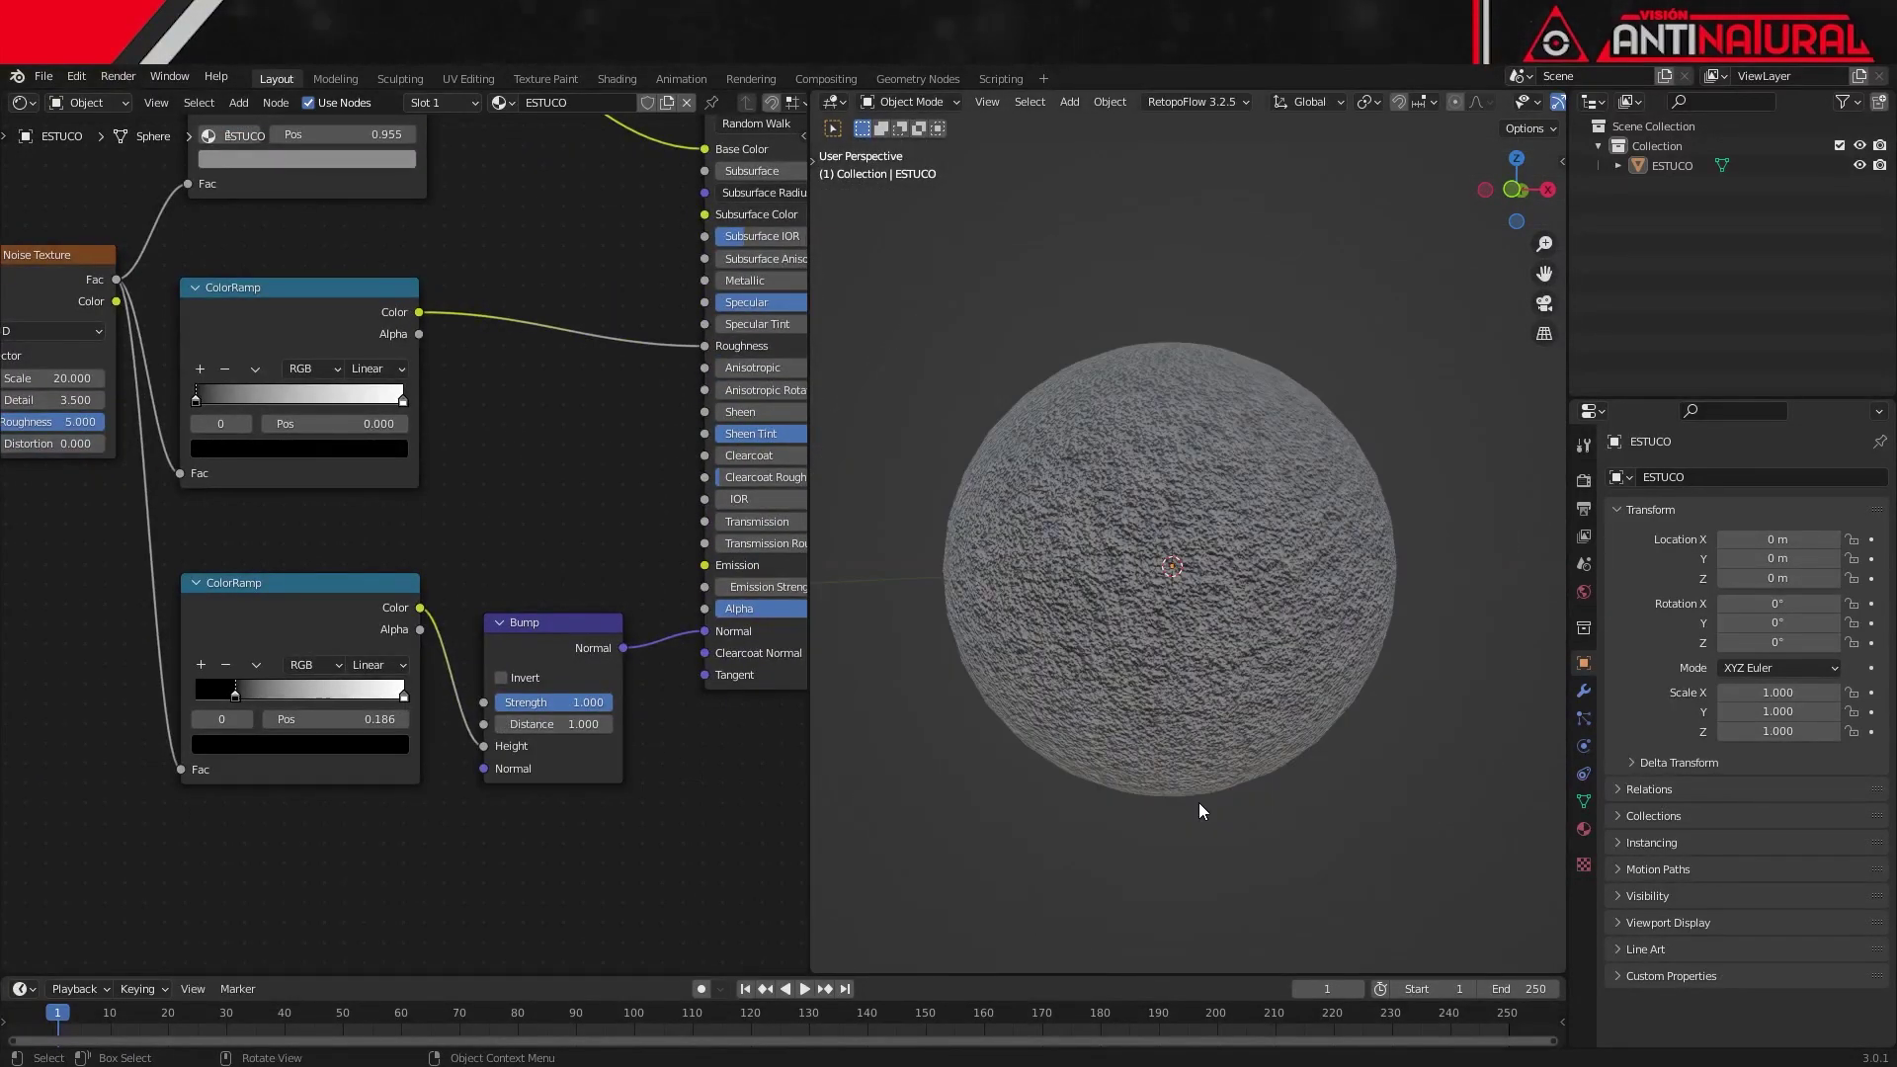